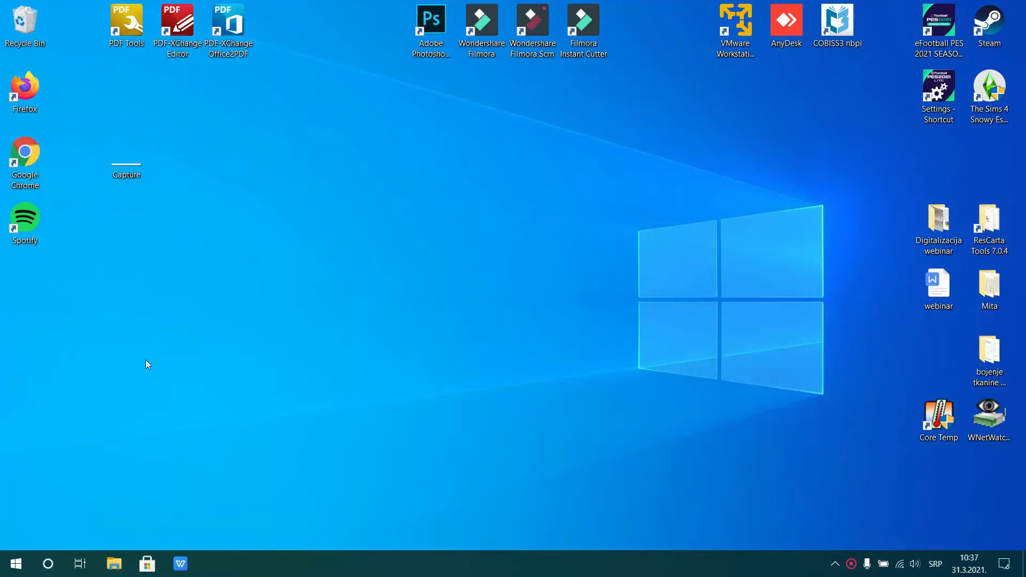
Open Microsoft Edge and search the web for "scan tailor advanced"
{"action": "left_click", "coordinate": [14, 570]}
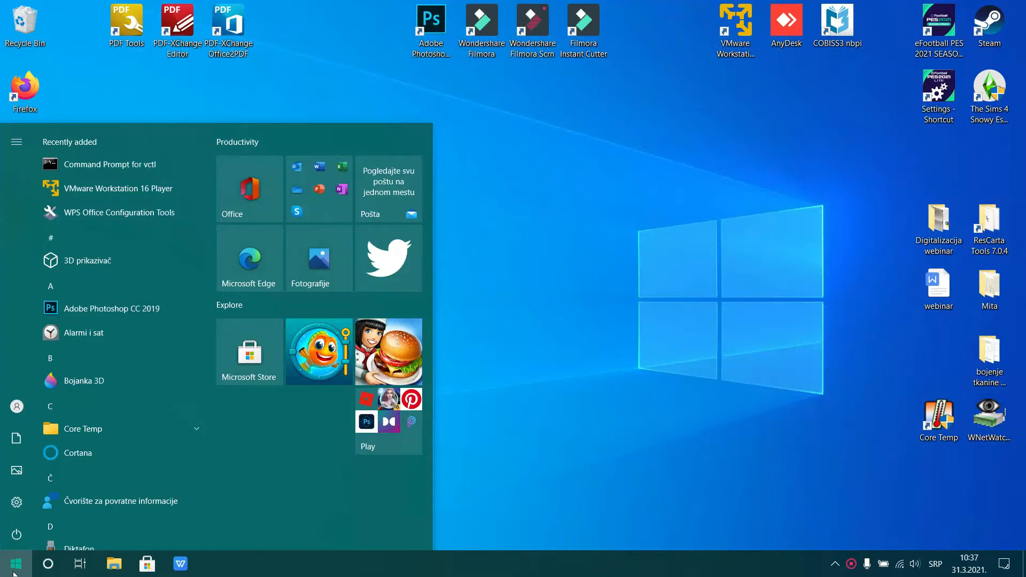
{"action": "type", "text": "edge"}
{"action": "left_click", "coordinate": [90, 198]}
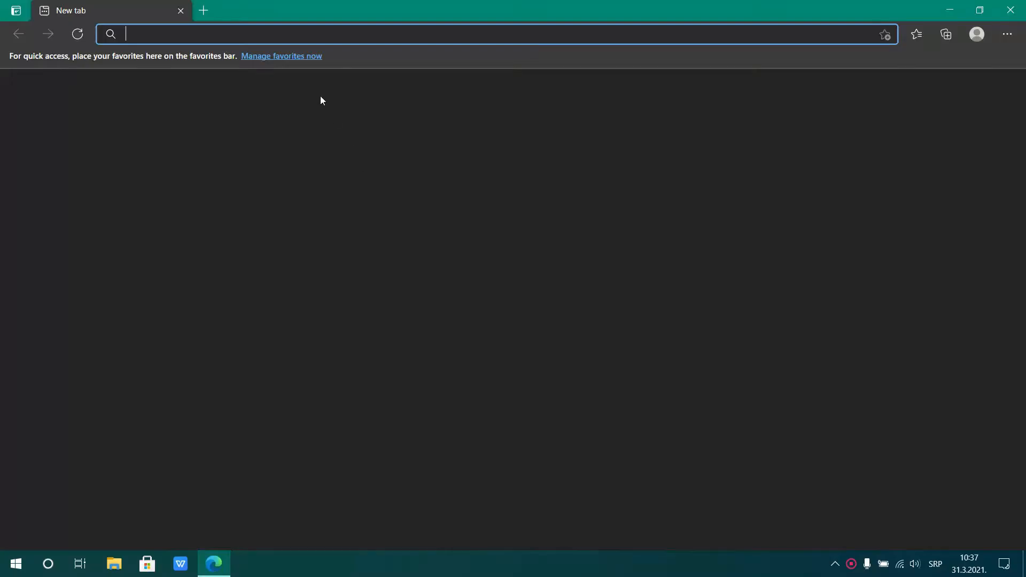
{"action": "left_click", "coordinate": [293, 35]}
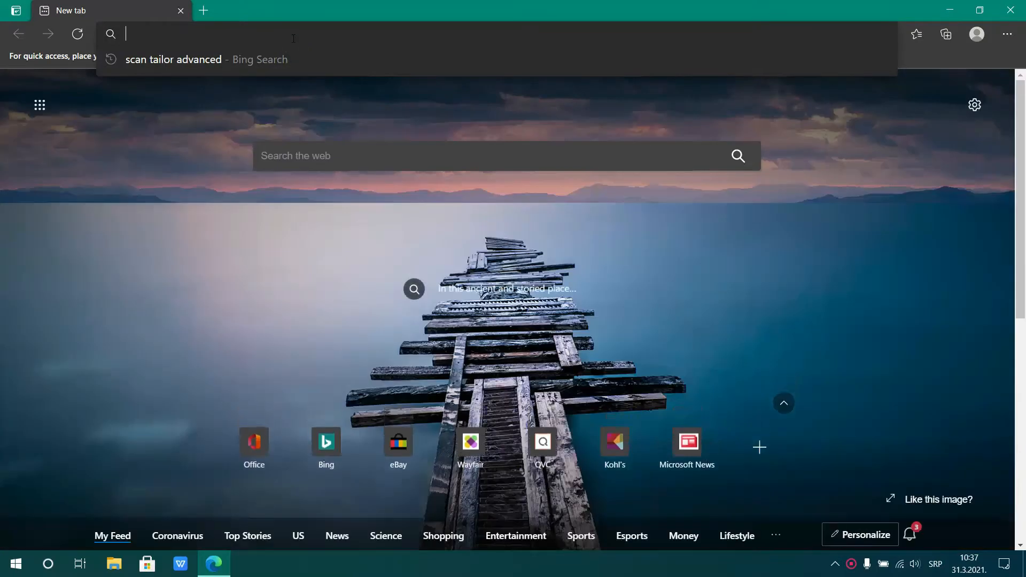
{"action": "type", "text": "scan tailor"}
{"action": "key", "text": "Return"}
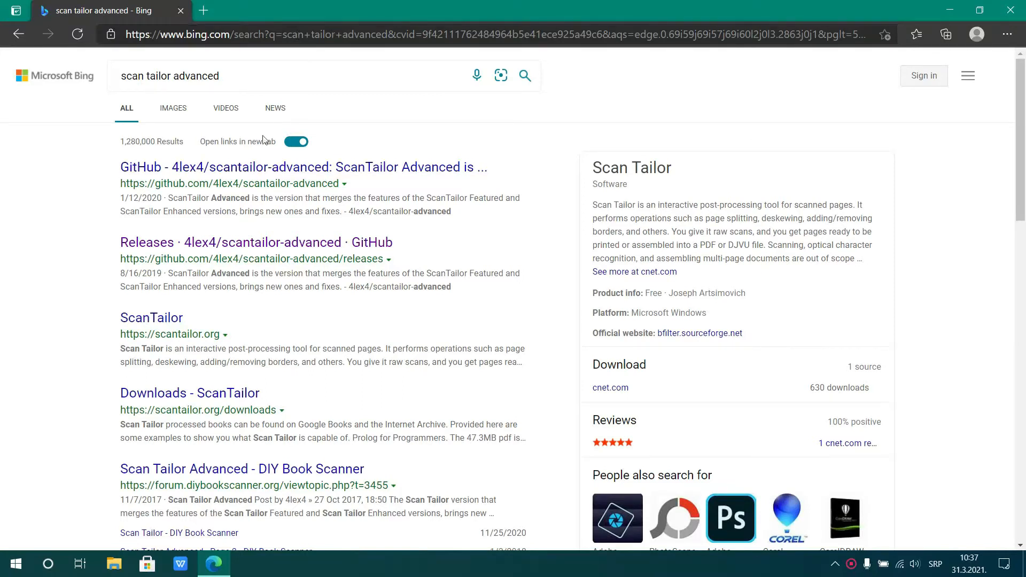
Look through the scantailor.org website, its downloads page and the documentation wiki
{"action": "left_click", "coordinate": [155, 319]}
{"action": "left_click", "coordinate": [267, 8]}
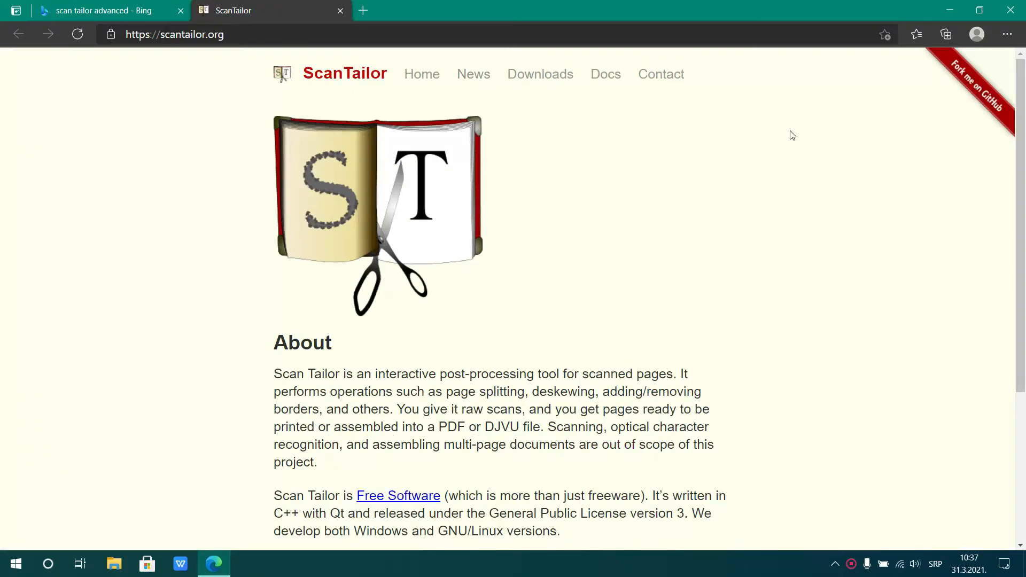
{"action": "left_click", "coordinate": [541, 74]}
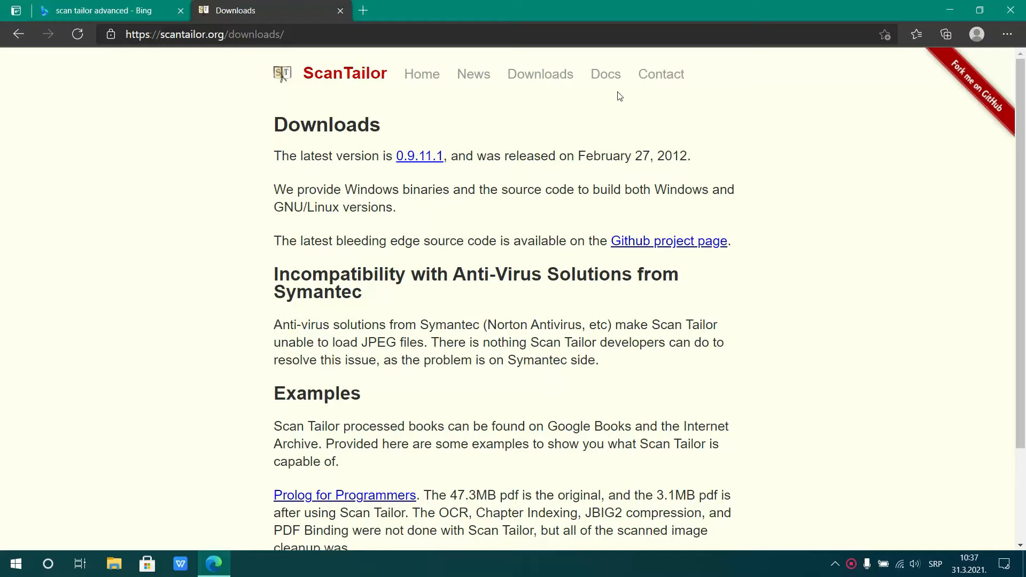
{"action": "left_click", "coordinate": [607, 75]}
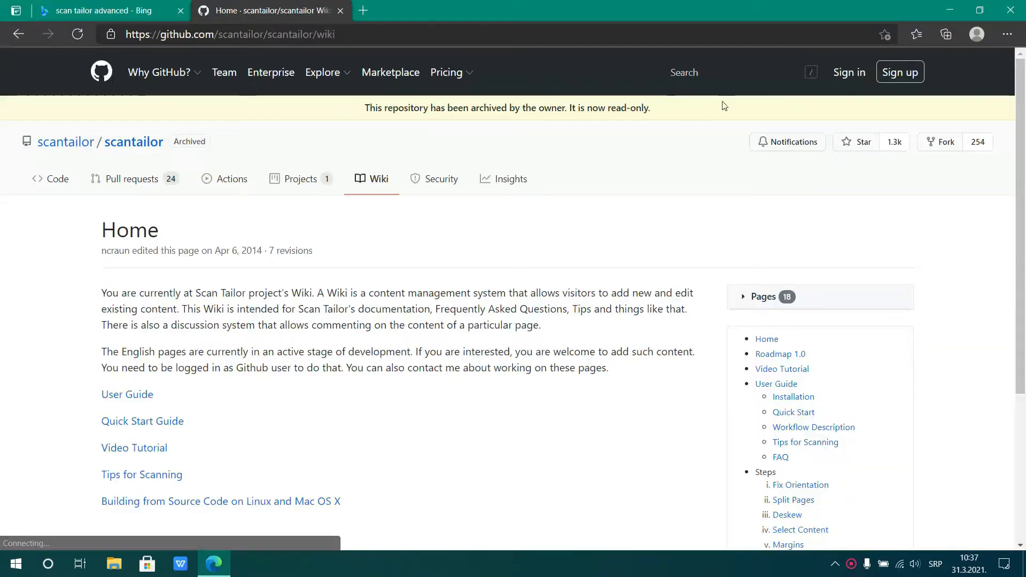
{"action": "scroll", "coordinate": [459, 291], "scroll_direction": "down", "scroll_amount": 3}
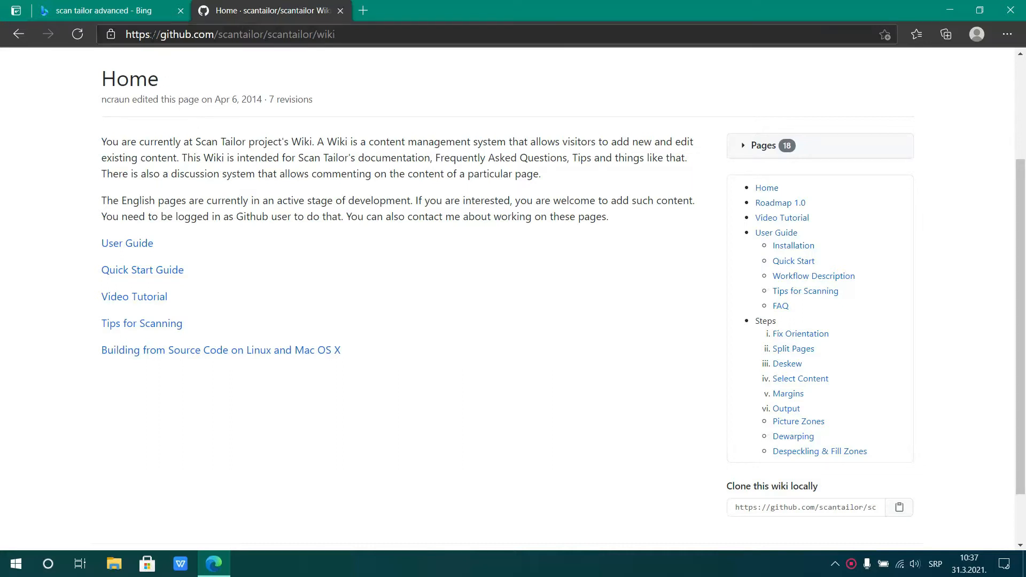
From the search results, open the scantailor-advanced GitHub release 2019.8.16 Early Access and download scantailor-advanced-2019.8.16-win64.exe
{"action": "left_click", "coordinate": [138, 11]}
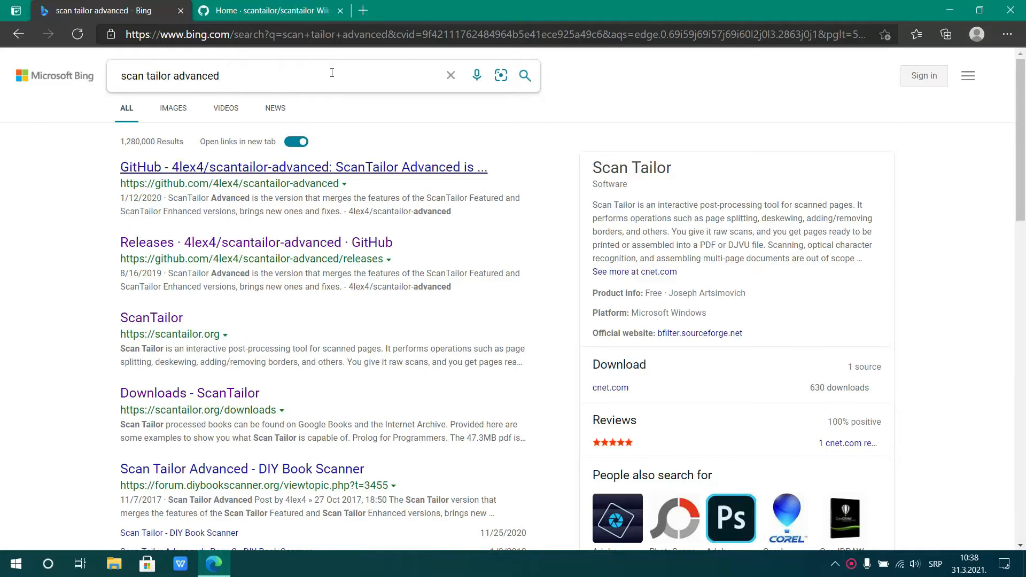
{"action": "left_click", "coordinate": [291, 243]}
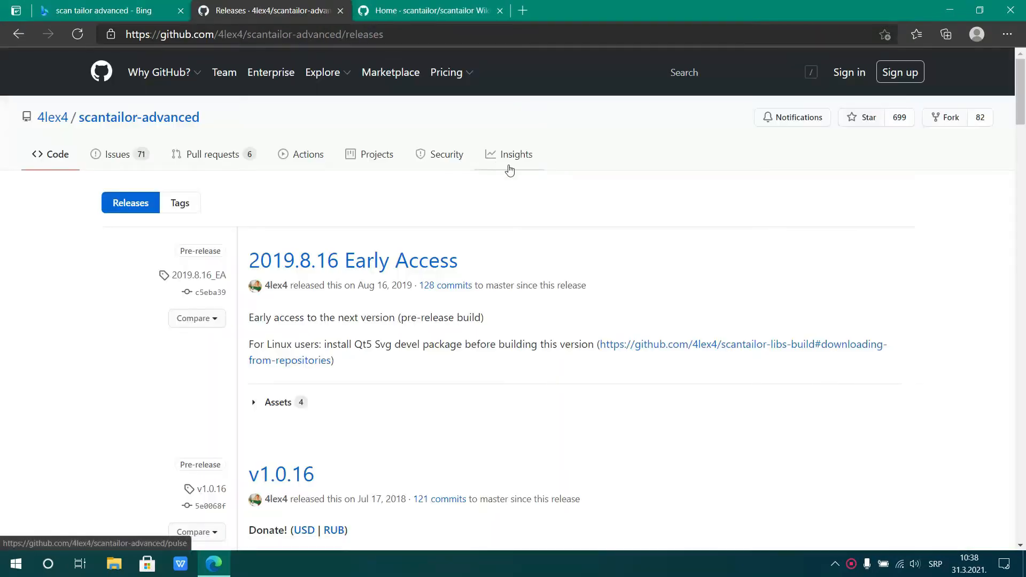
{"action": "left_click", "coordinate": [416, 262]}
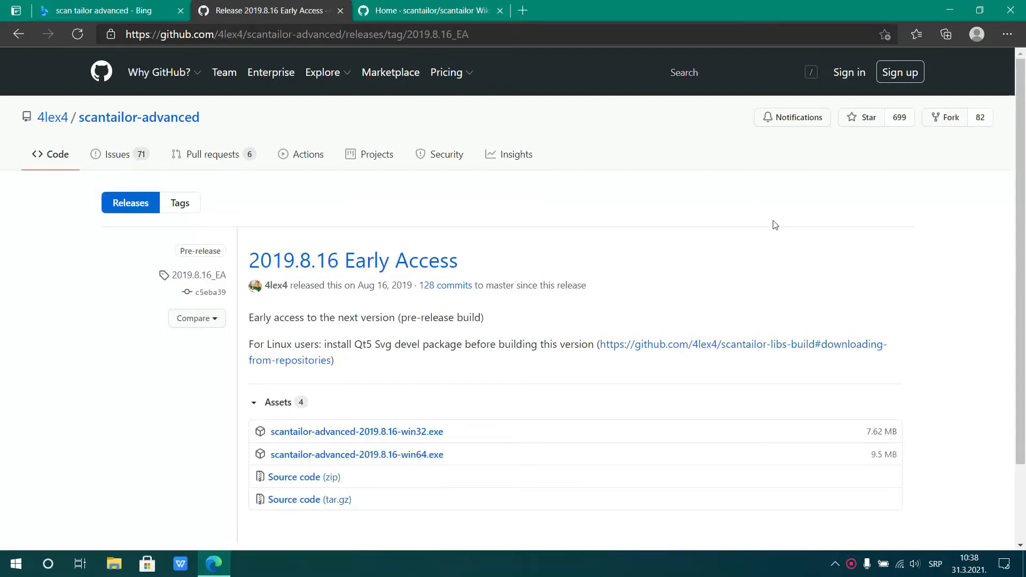
{"action": "scroll", "coordinate": [775, 223], "scroll_direction": "down", "scroll_amount": 2}
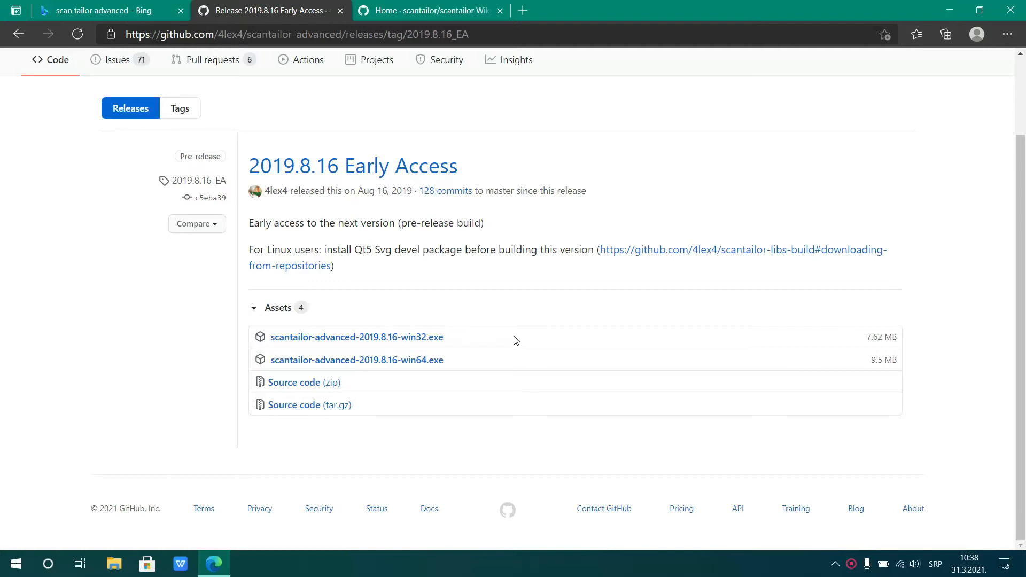
{"action": "left_click", "coordinate": [438, 367]}
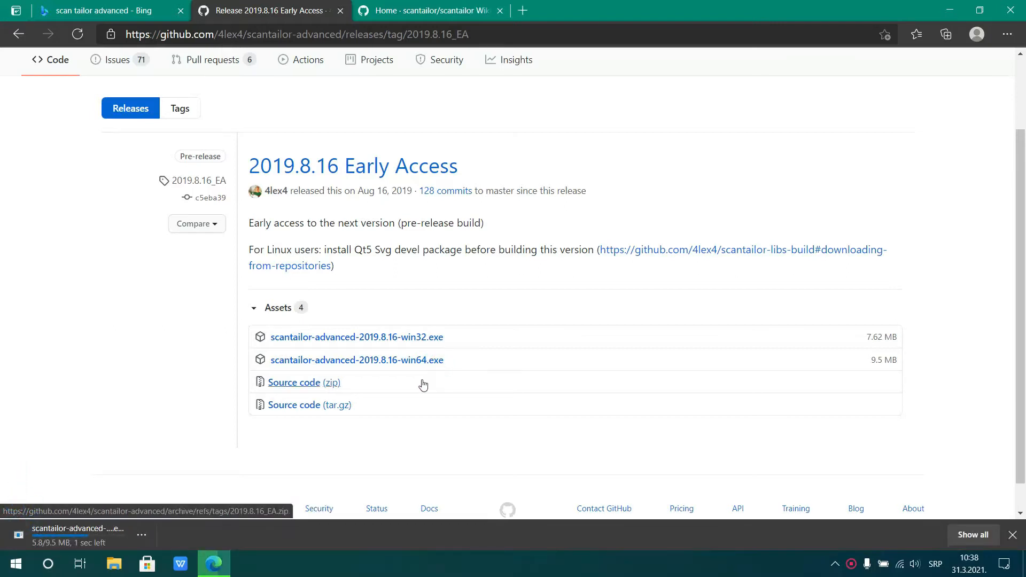
Run the downloaded installer, accept the license, install ScanTailor Advanced with the default folders, and close the browser
{"action": "left_click", "coordinate": [54, 537]}
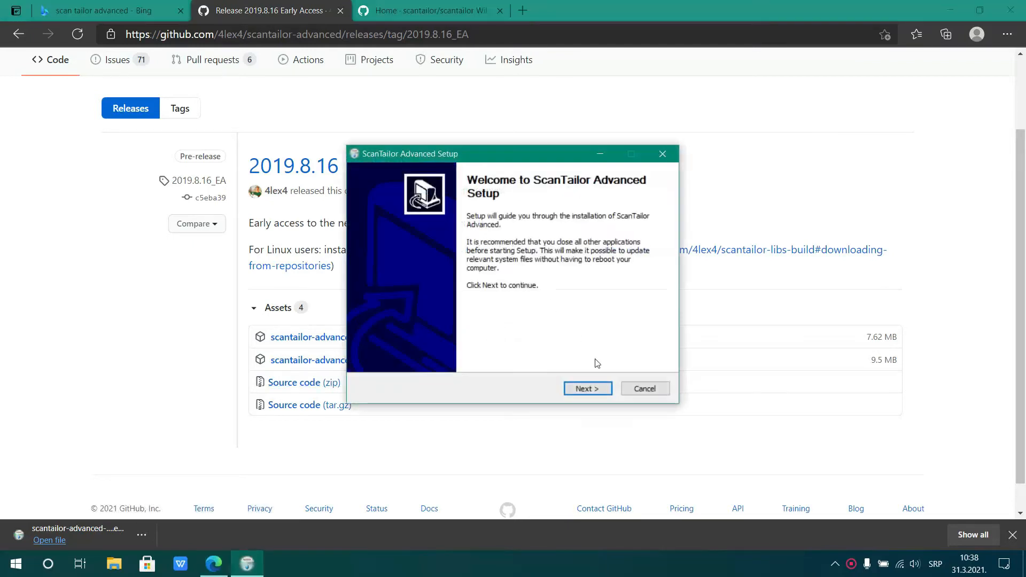
{"action": "left_click", "coordinate": [585, 389]}
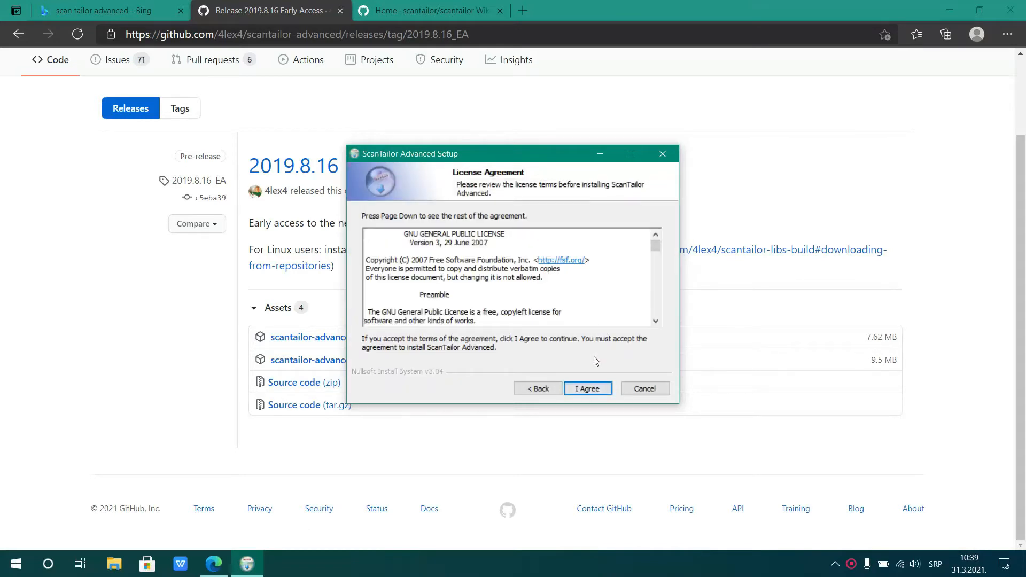
{"action": "left_click", "coordinate": [588, 388]}
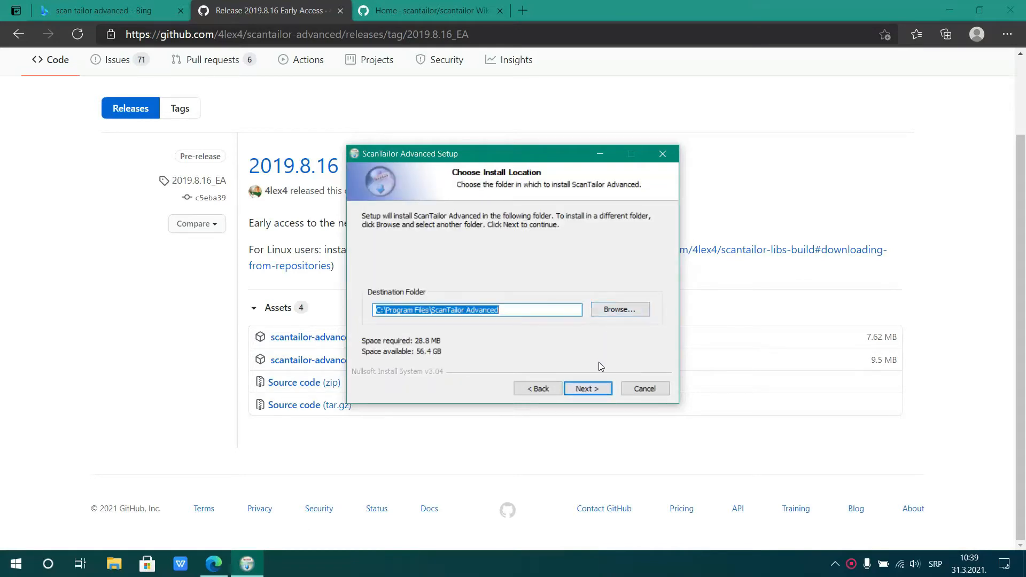
{"action": "left_click", "coordinate": [587, 389]}
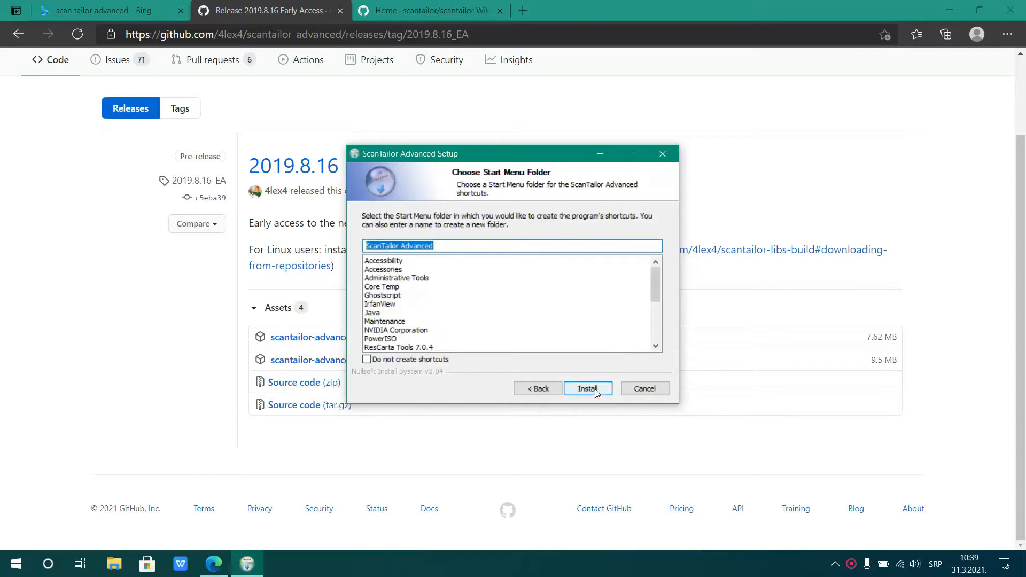
{"action": "left_click", "coordinate": [588, 388]}
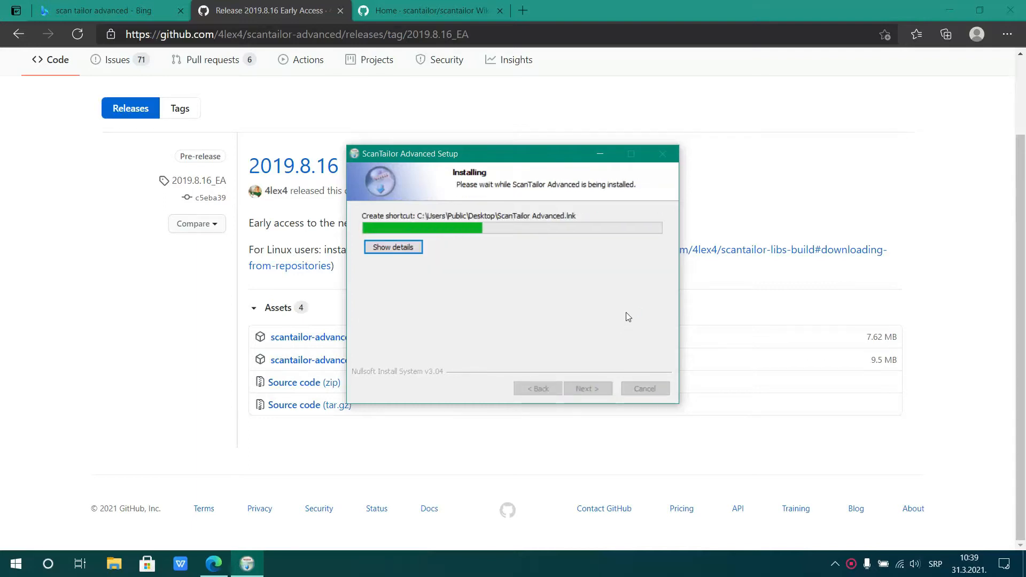
{"action": "left_click", "coordinate": [588, 389]}
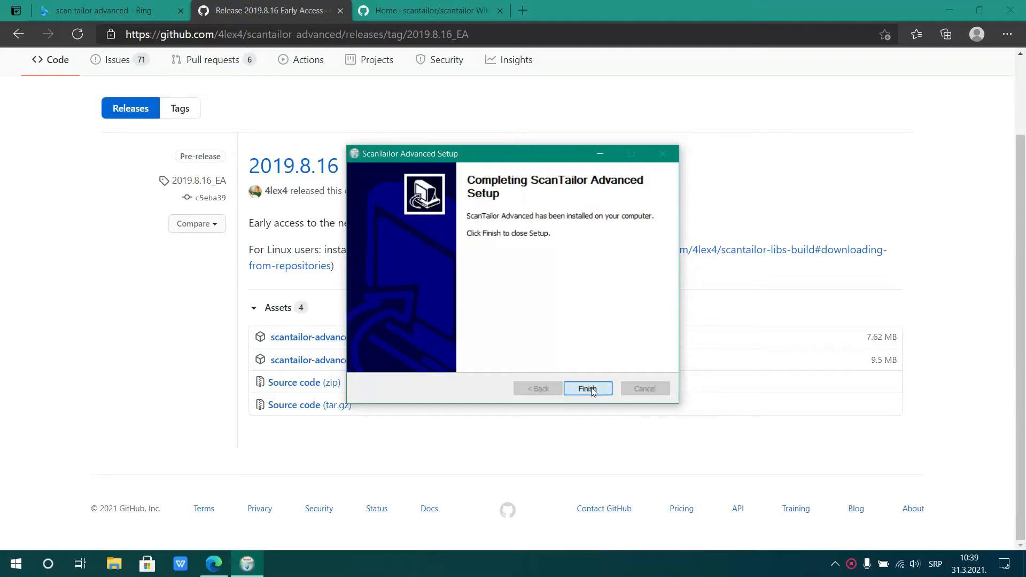
{"action": "left_click", "coordinate": [1004, 13]}
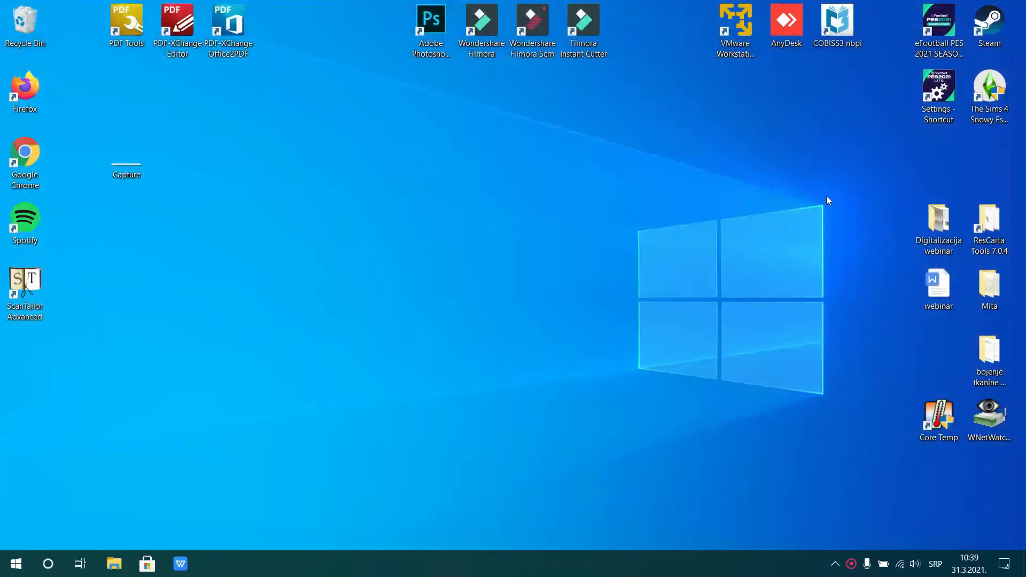
Move the ScanTailor Advanced shortcut to the empty middle area of the desktop and launch the program
{"action": "left_click_drag", "start_coordinate": [39, 279], "coordinate": [621, 180]}
{"action": "left_click", "coordinate": [679, 138]}
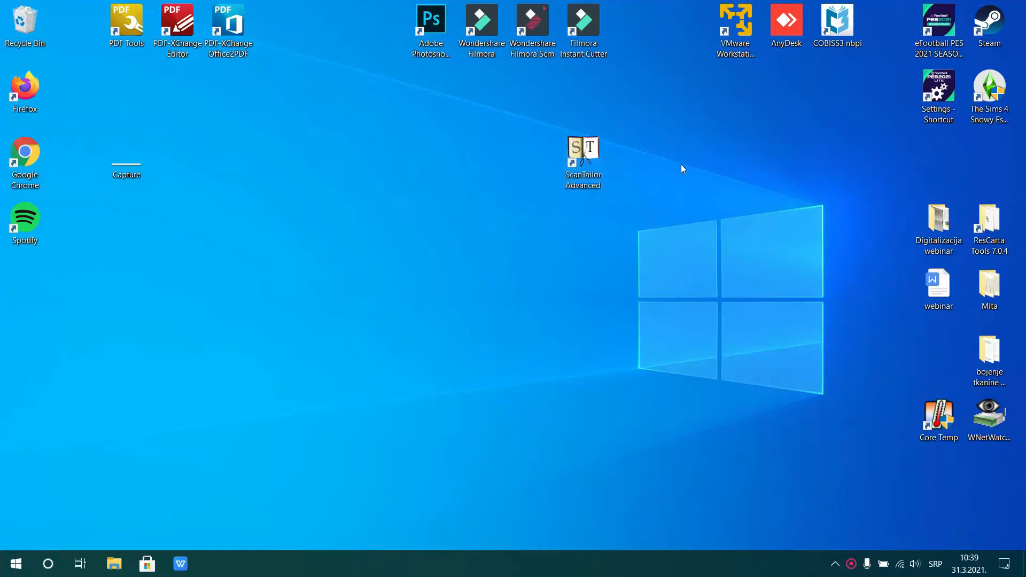
{"action": "double_click", "coordinate": [594, 152]}
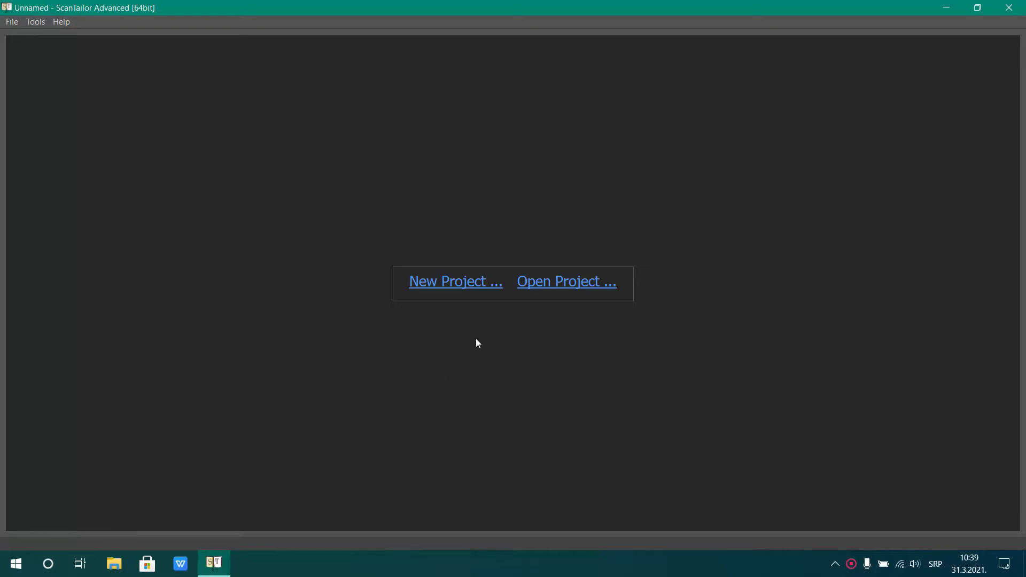
Start a new project with the Bojenje tkanina folder inside Desktop\Digitalizacija webinar as its input directory
{"action": "left_click", "coordinate": [450, 283]}
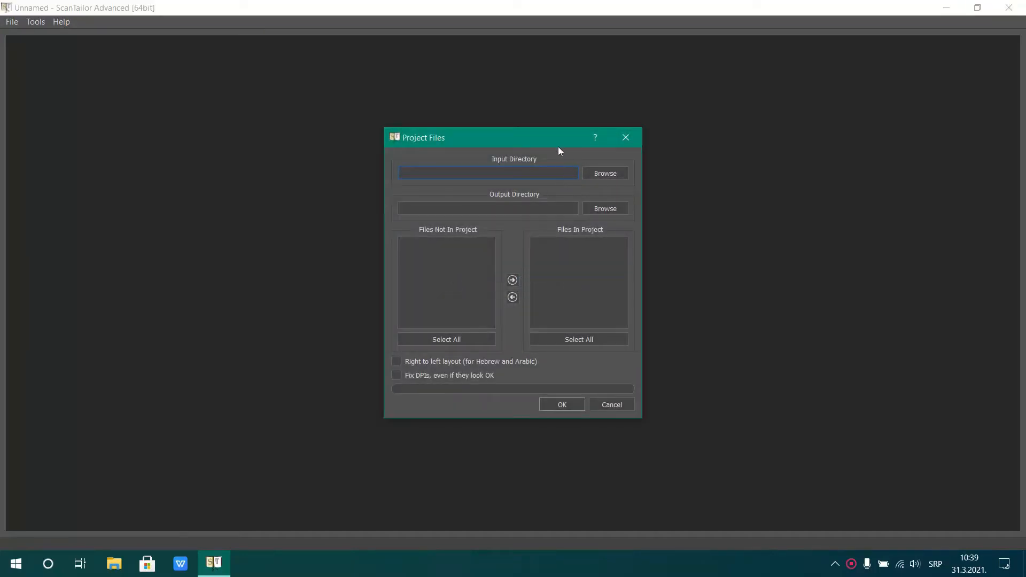
{"action": "left_click", "coordinate": [599, 176]}
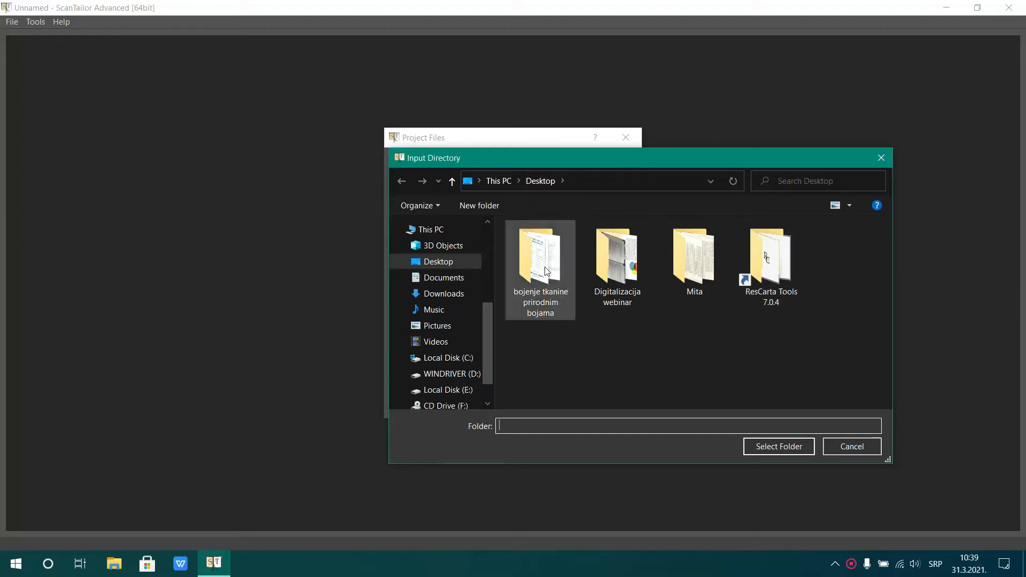
{"action": "double_click", "coordinate": [613, 266]}
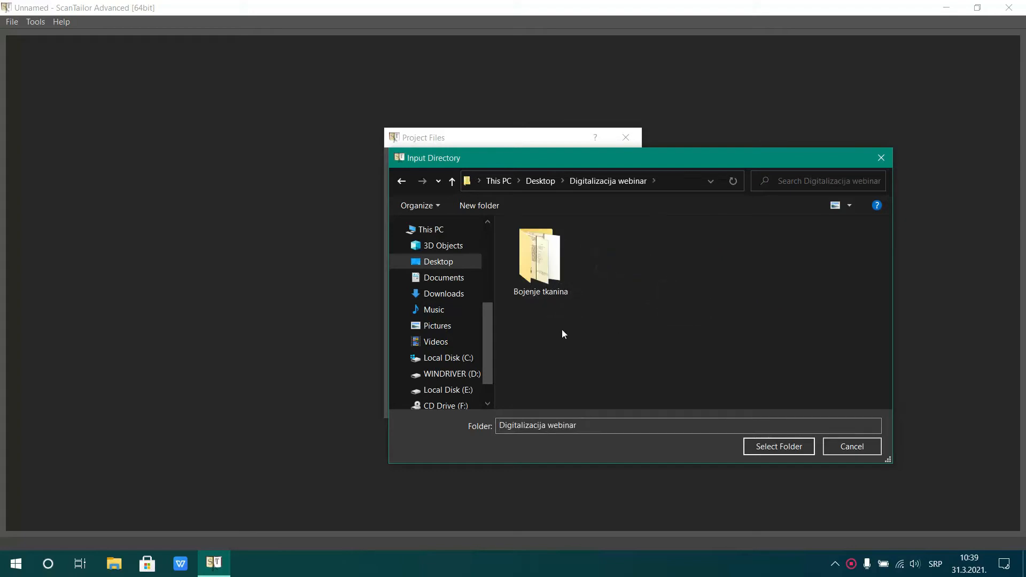
{"action": "left_click", "coordinate": [543, 258]}
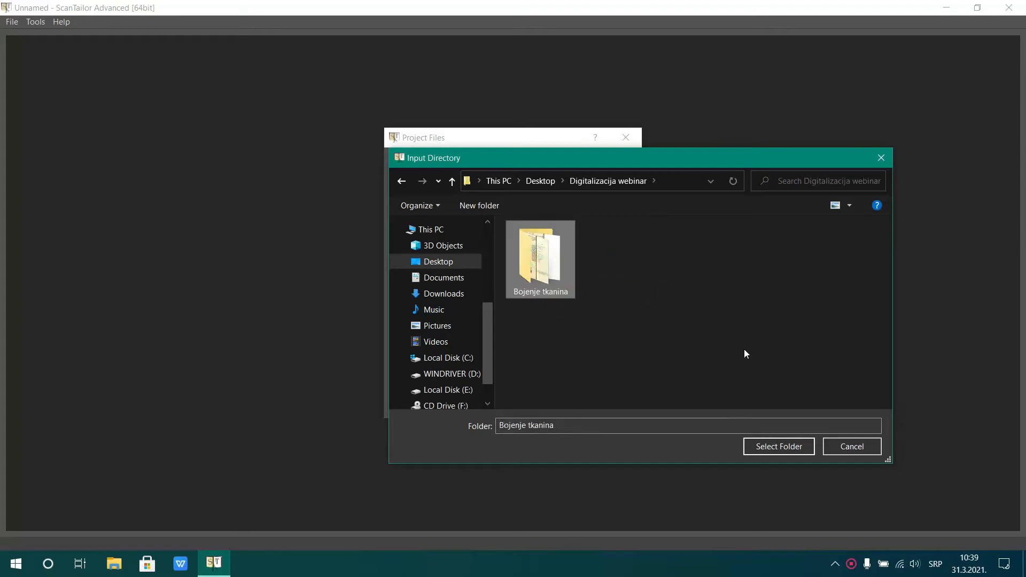
{"action": "left_click", "coordinate": [772, 448]}
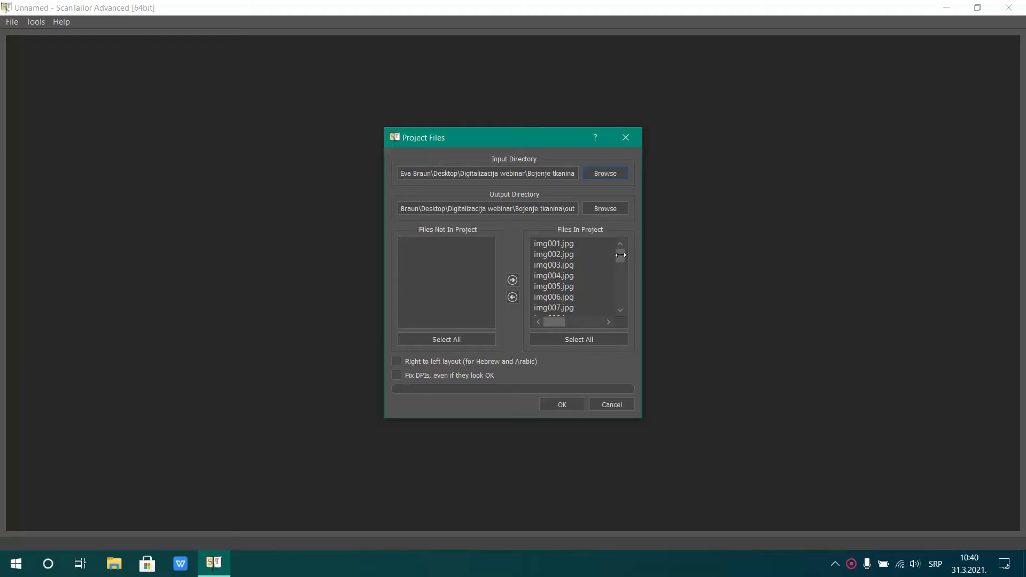
Exclude img023.jpg and img024.jpg from the project files and create the project
{"action": "left_click_drag", "start_coordinate": [644, 248], "coordinate": [756, 249]}
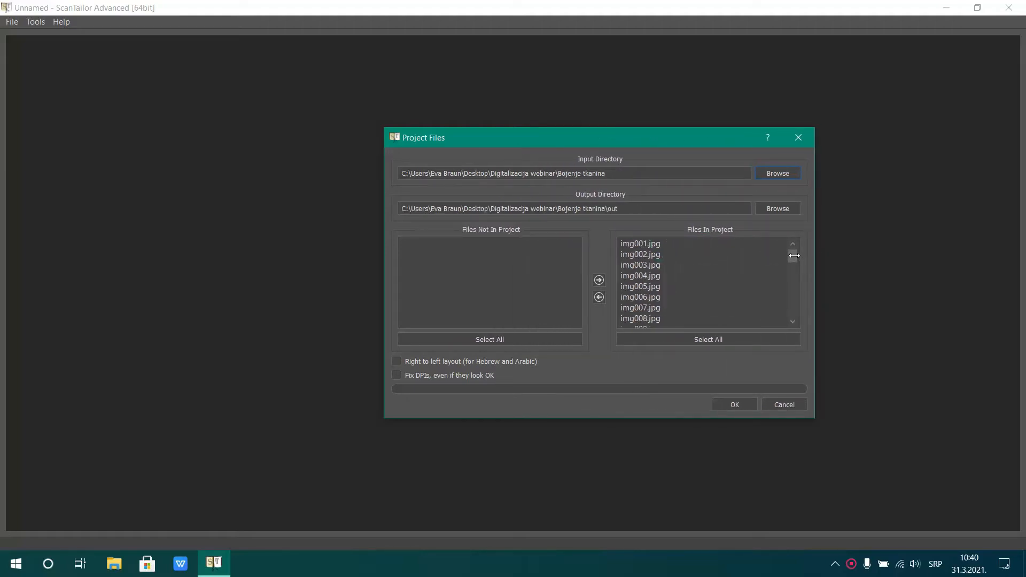
{"action": "left_click_drag", "start_coordinate": [790, 253], "coordinate": [794, 320]}
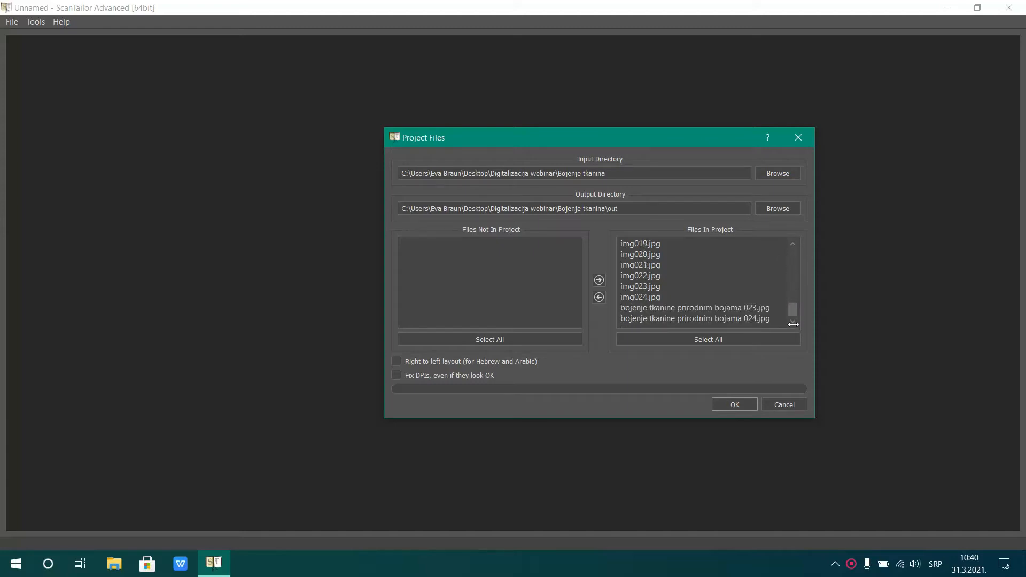
{"action": "left_click", "coordinate": [656, 287]}
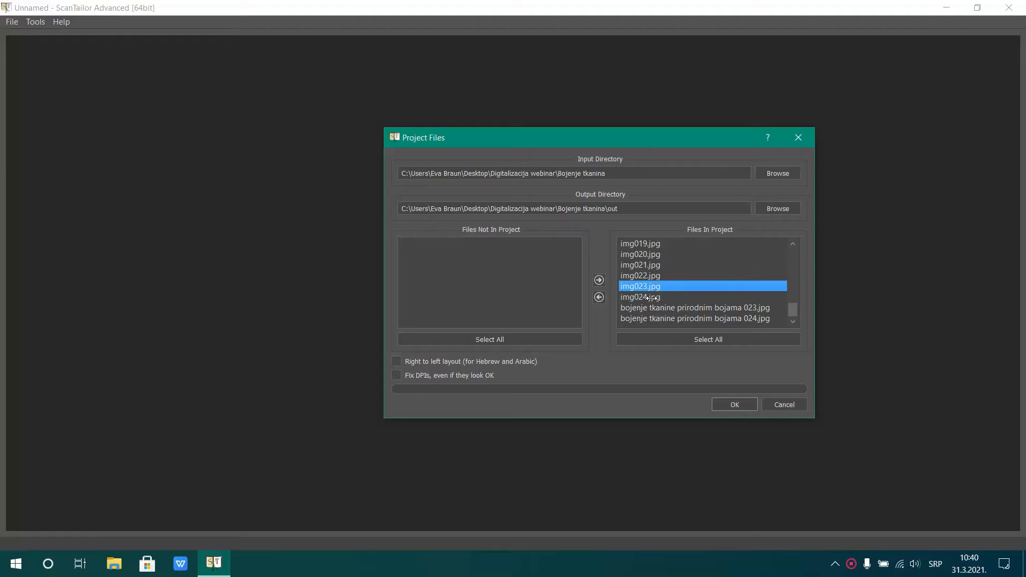
{"action": "left_click", "coordinate": [652, 298], "text": "shift"}
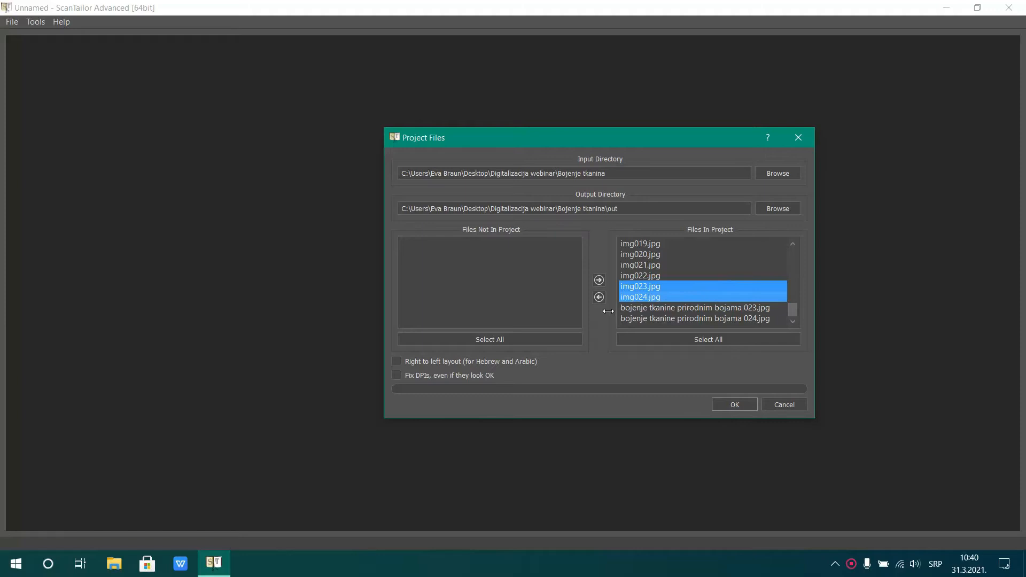
{"action": "left_click", "coordinate": [599, 297]}
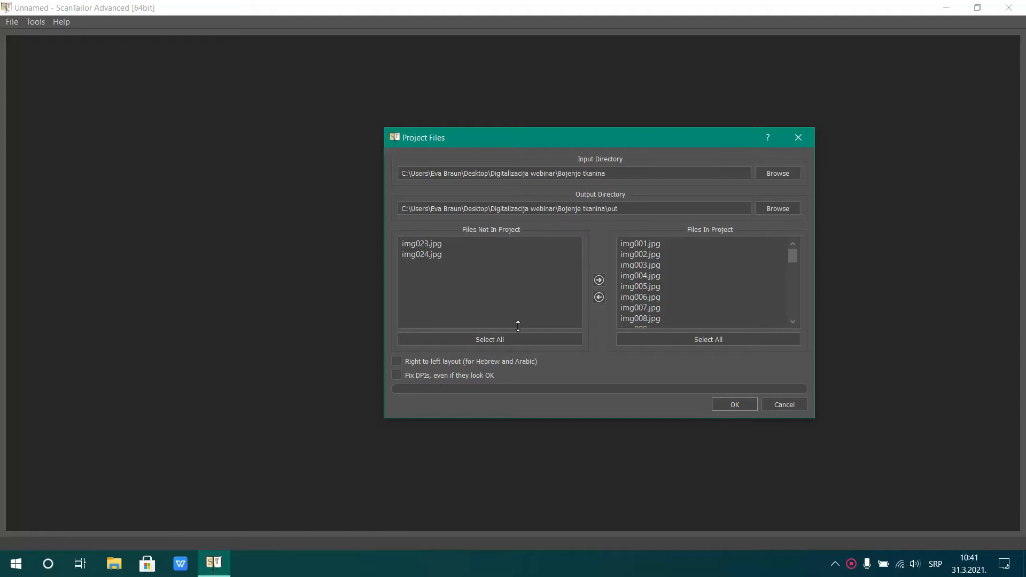
{"action": "left_click", "coordinate": [728, 404]}
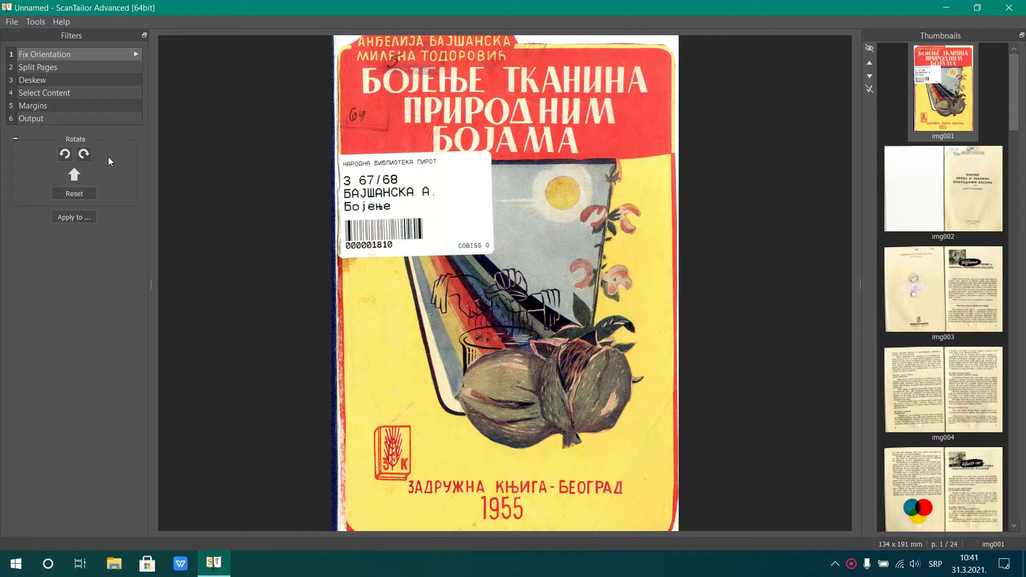
Try rotating the cover page img001 clockwise in quarter turns and reset its orientation
{"action": "left_click", "coordinate": [83, 154]}
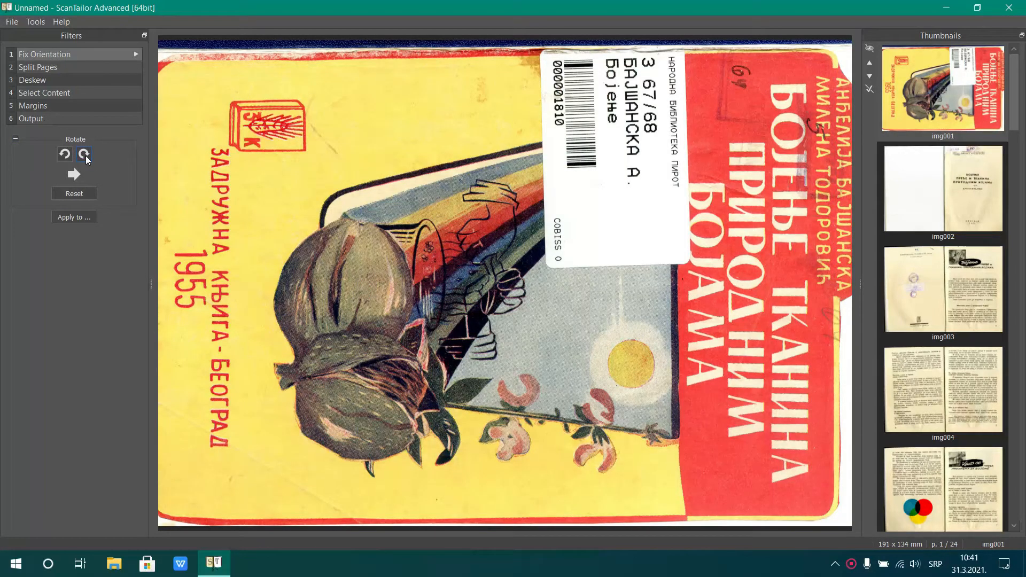
{"action": "left_click", "coordinate": [86, 155]}
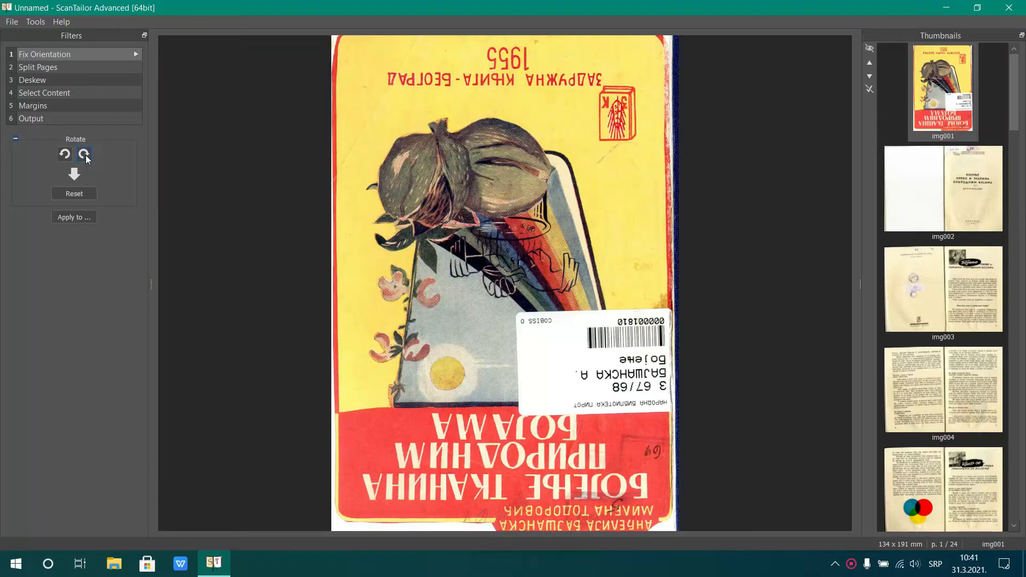
{"action": "left_click", "coordinate": [85, 155]}
{"action": "left_click", "coordinate": [86, 155]}
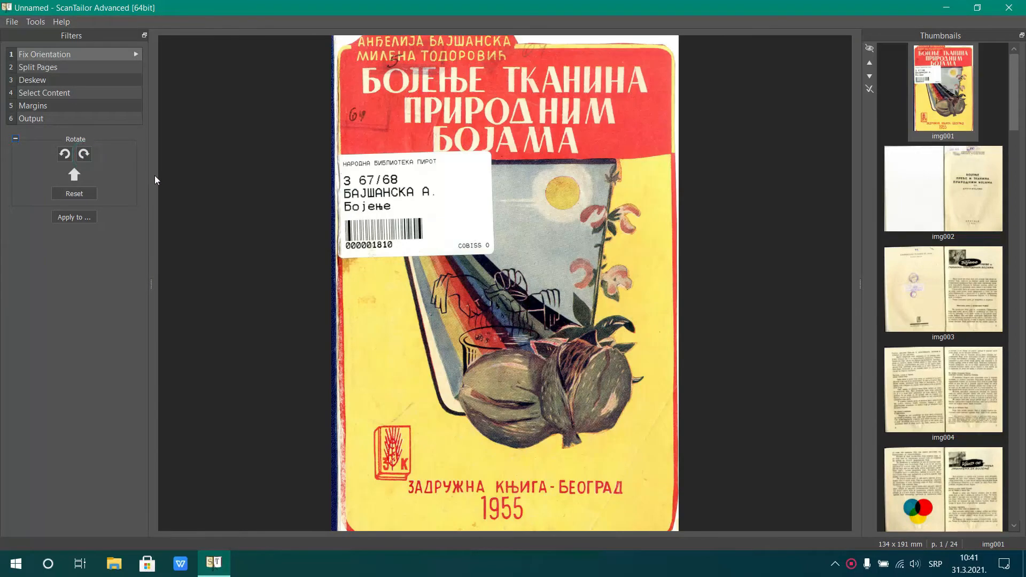
{"action": "left_click", "coordinate": [85, 156]}
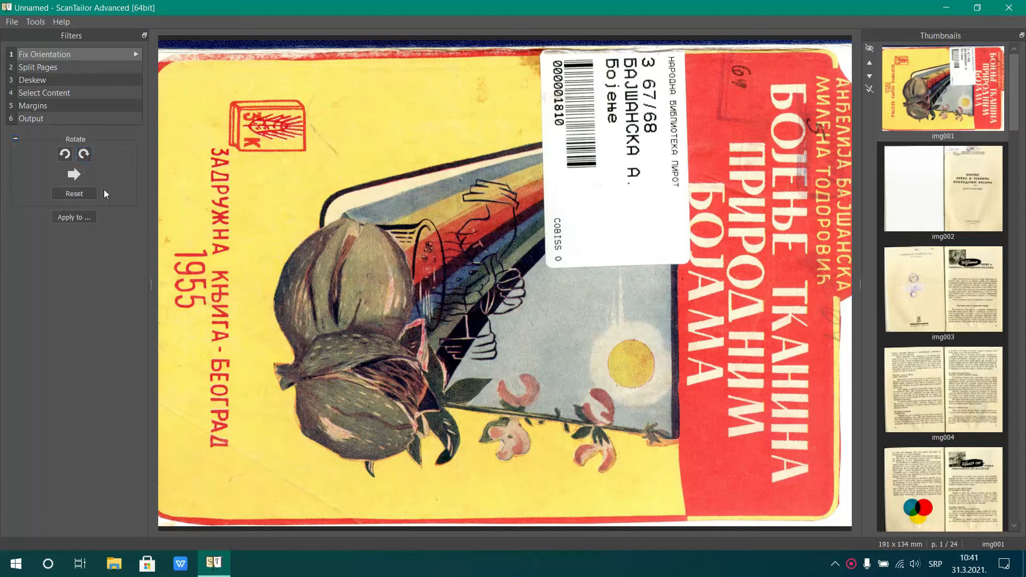
{"action": "left_click", "coordinate": [77, 194]}
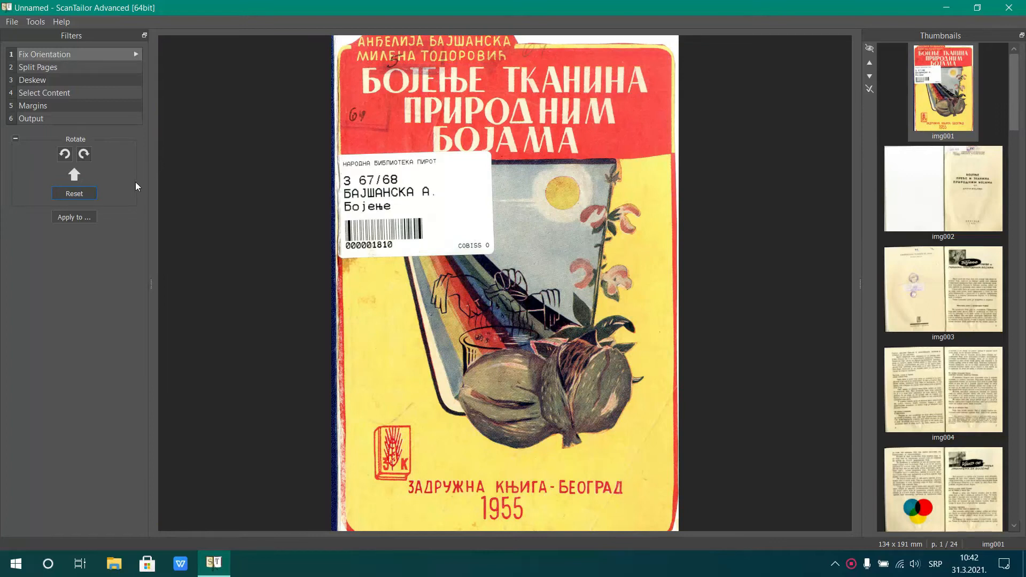
Review the scope options for applying the orientation, leave them unapplied, and look through the page thumbnails to the end
{"action": "mouse_move", "coordinate": [1014, 103]}
{"action": "left_mouse_down"}
{"action": "mouse_move", "coordinate": [1010, 242]}
{"action": "mouse_move", "coordinate": [1018, 88]}
{"action": "left_mouse_up"}
{"action": "left_click", "coordinate": [82, 217]}
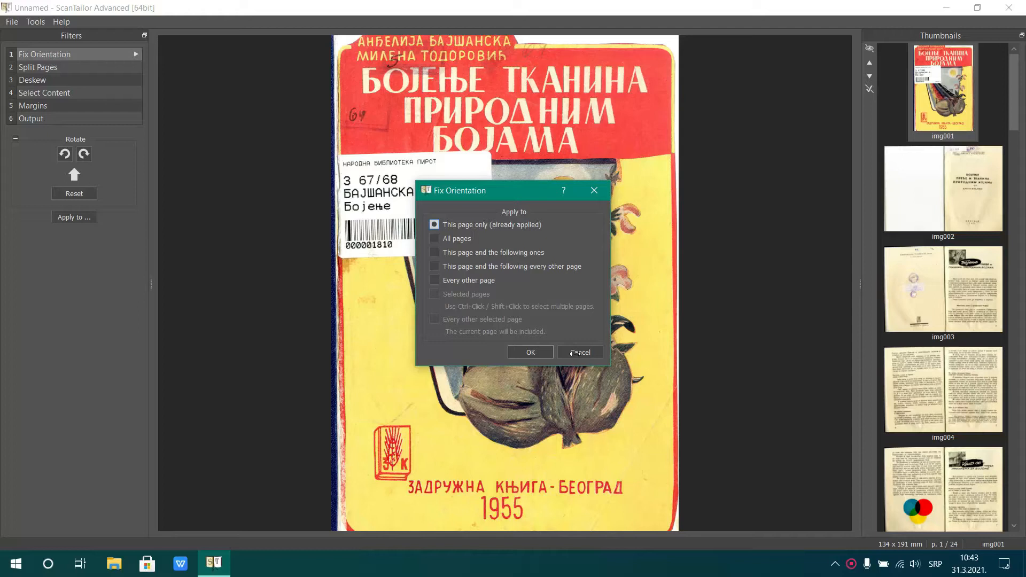
{"action": "left_click", "coordinate": [576, 353]}
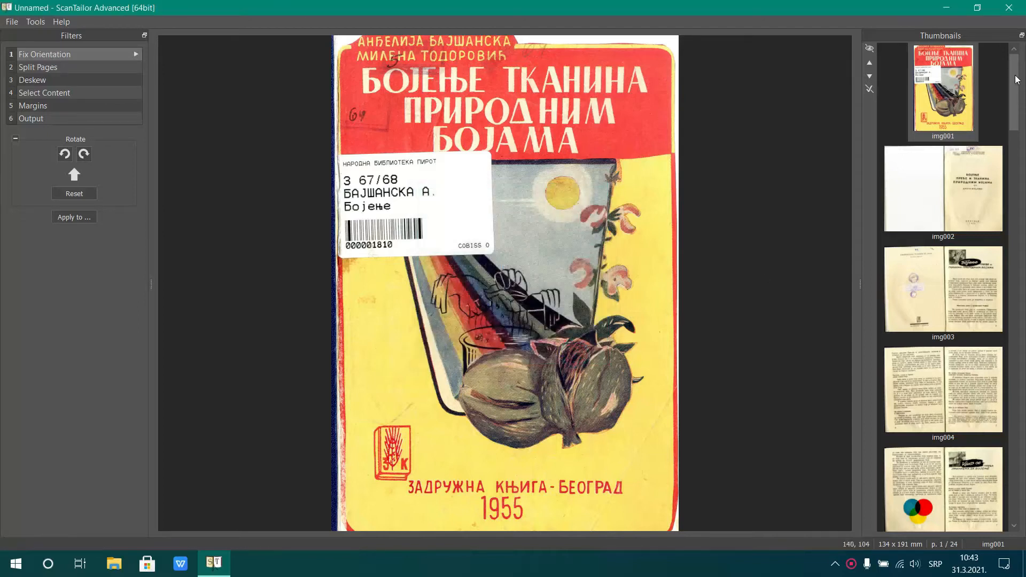
{"action": "left_click_drag", "start_coordinate": [1017, 79], "coordinate": [1019, 484]}
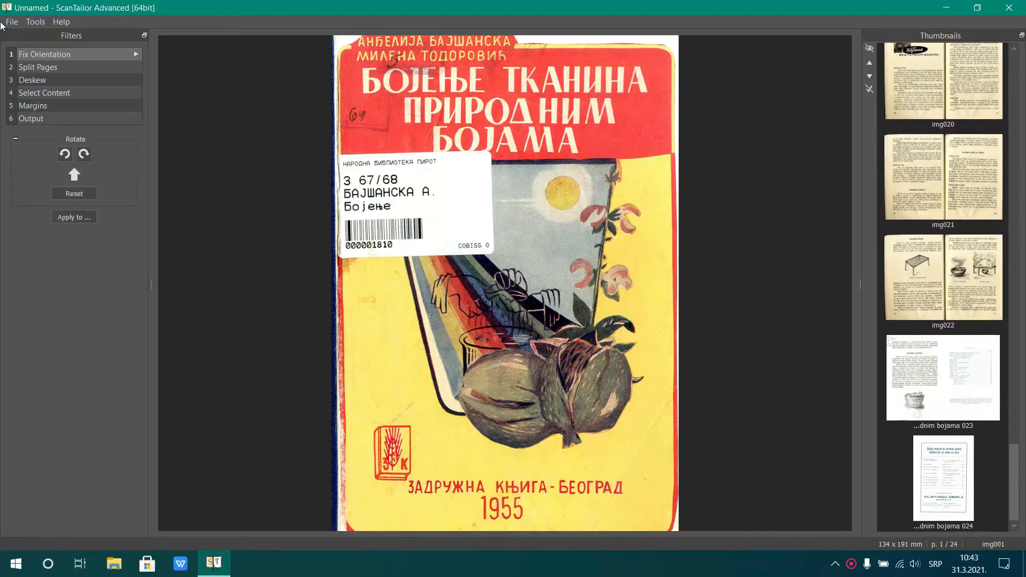
In the Split Pages stage, set the cover img001 to the single uncut page layout and batch process page splitting for all pages
{"action": "left_click", "coordinate": [38, 68]}
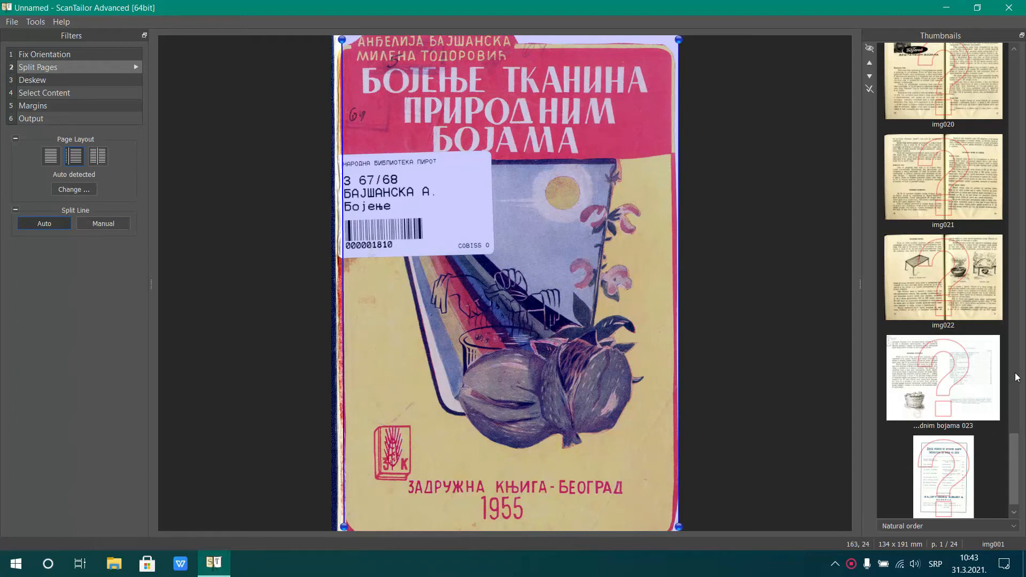
{"action": "left_click_drag", "start_coordinate": [1019, 448], "coordinate": [1021, 48]}
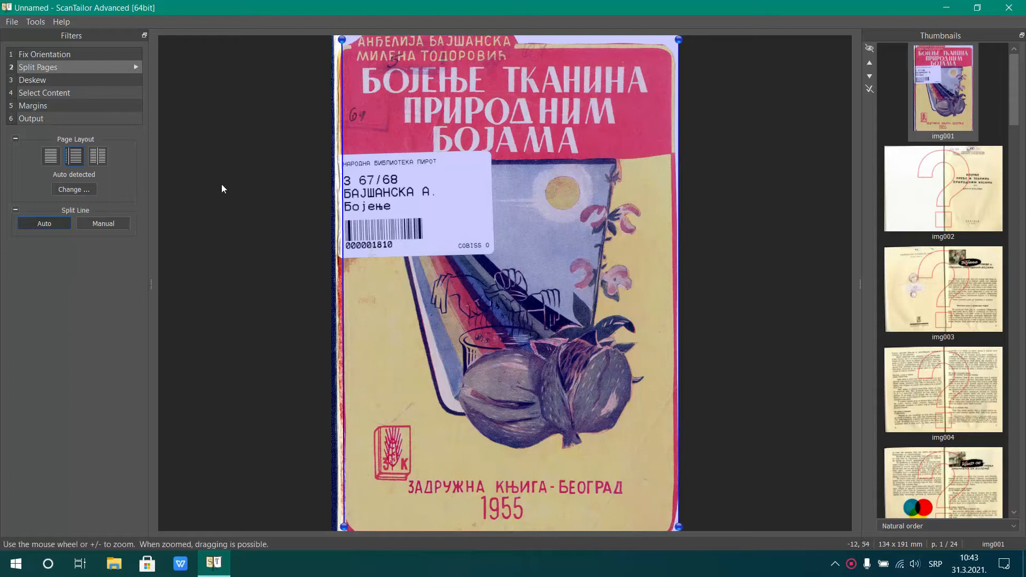
{"action": "left_click", "coordinate": [51, 157]}
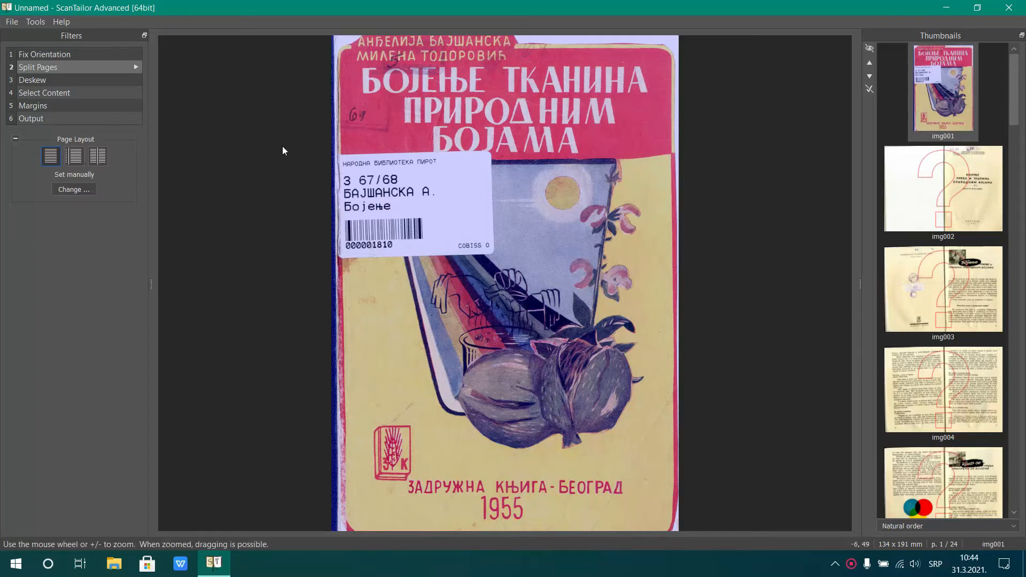
{"action": "left_click", "coordinate": [136, 66]}
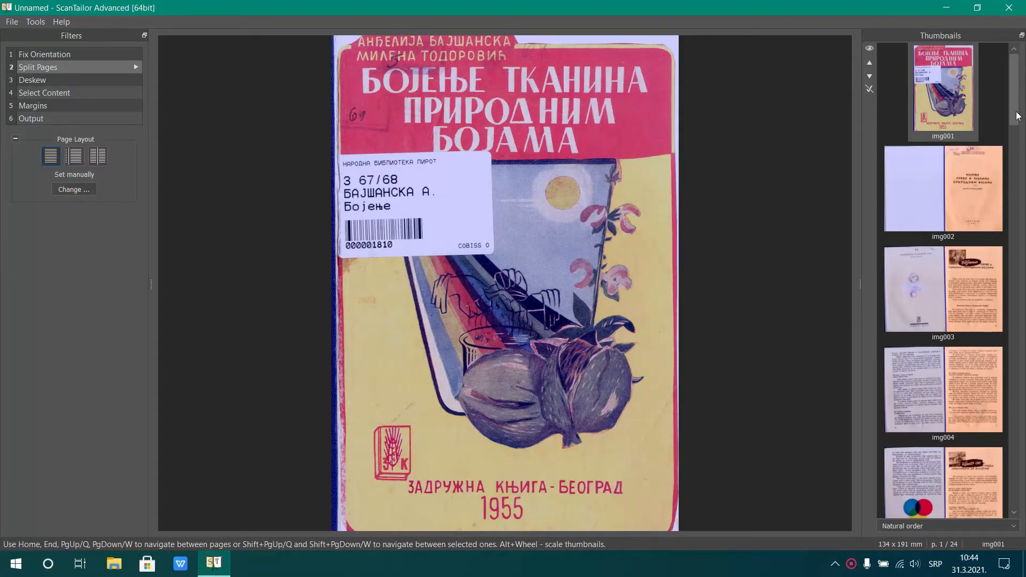
Check the detected split lines on the double-page scans img002 through img006
{"action": "left_click", "coordinate": [965, 198]}
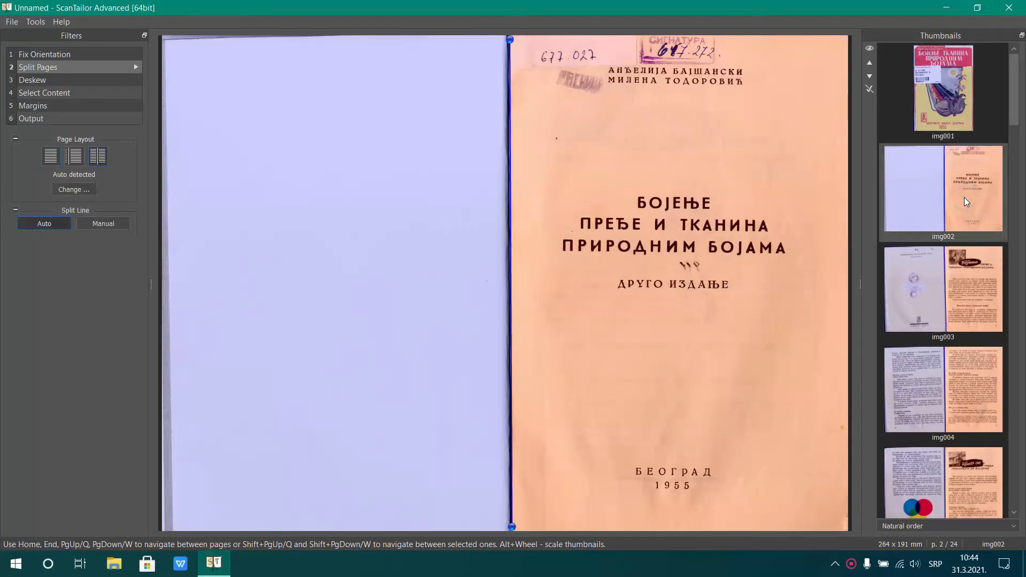
{"action": "left_click", "coordinate": [952, 292]}
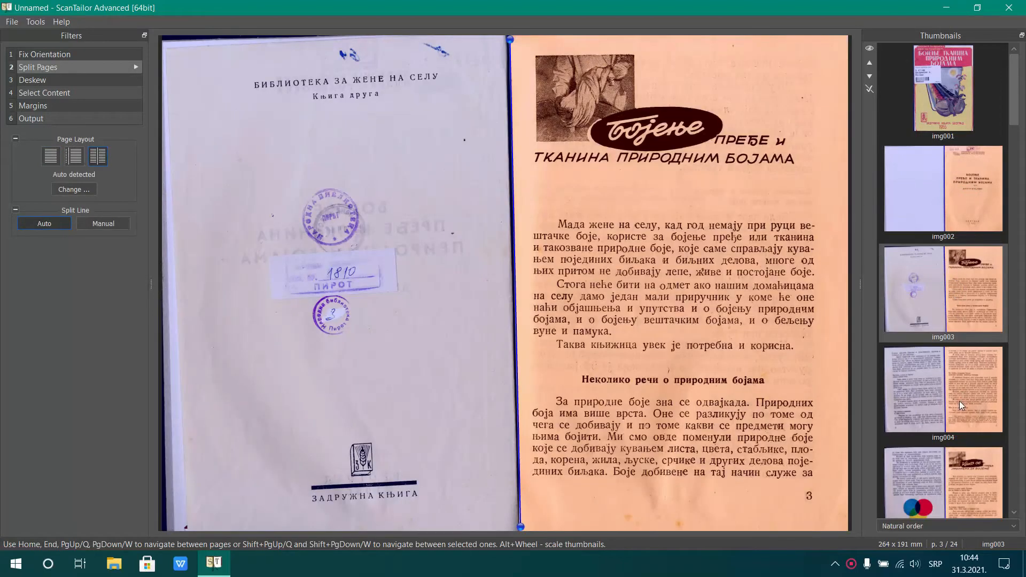
{"action": "left_click", "coordinate": [960, 401]}
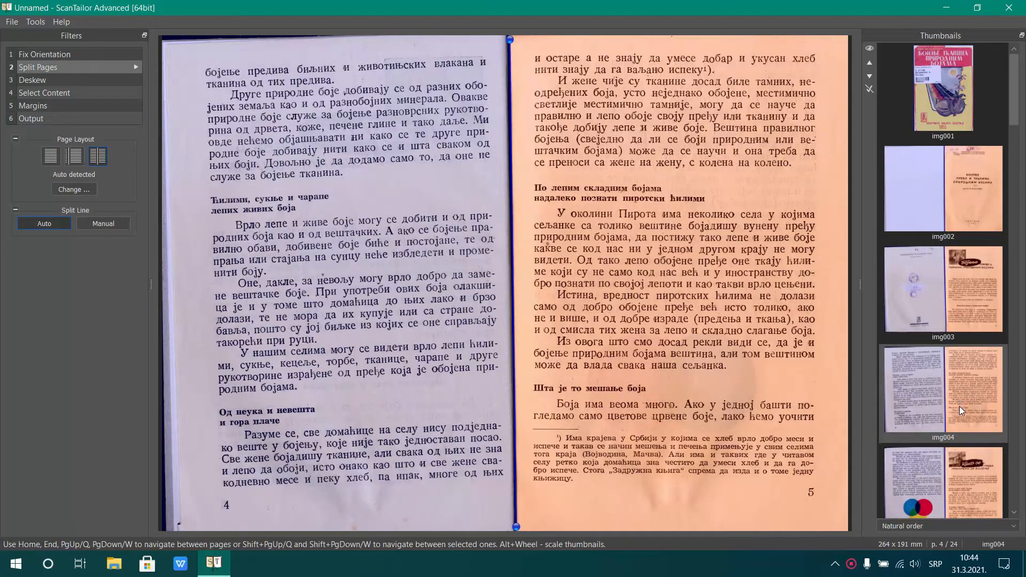
{"action": "scroll", "coordinate": [960, 406], "scroll_direction": "down", "scroll_amount": 2}
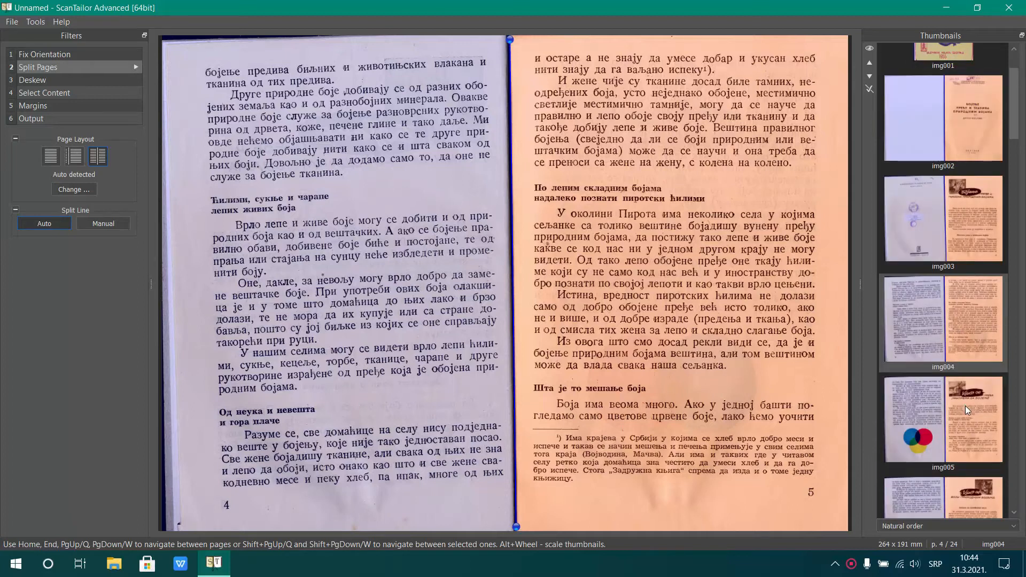
{"action": "left_click", "coordinate": [965, 406]}
{"action": "scroll", "coordinate": [965, 406], "scroll_direction": "down", "scroll_amount": 4}
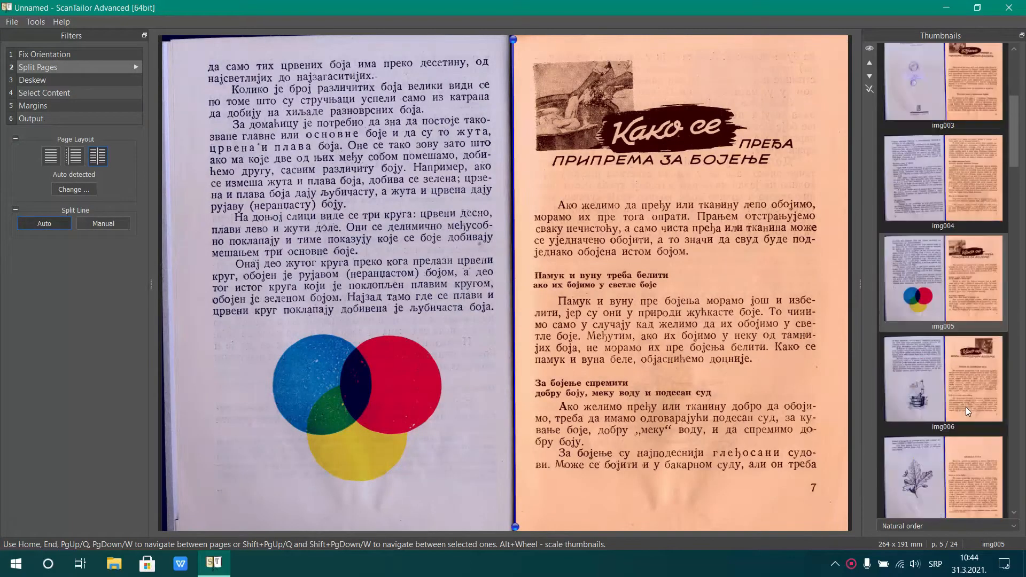
{"action": "left_click", "coordinate": [970, 382]}
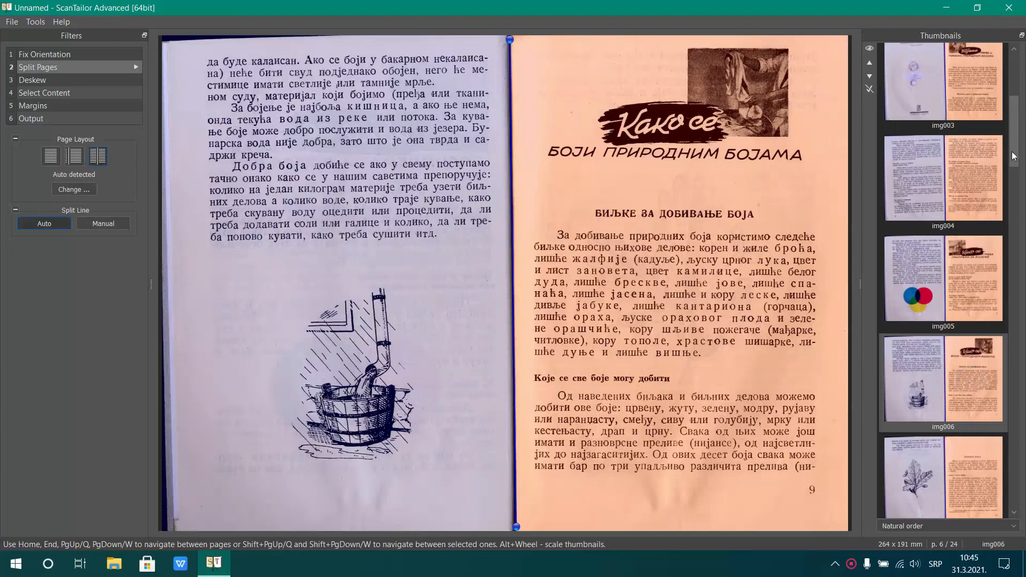
{"action": "left_click_drag", "start_coordinate": [1014, 156], "coordinate": [1016, 75]}
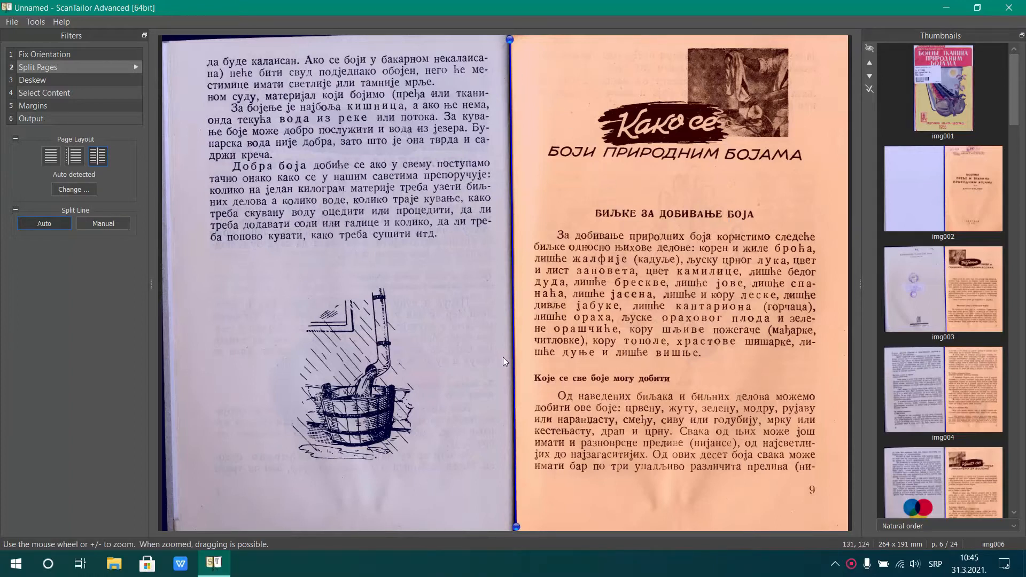
Open the example image Primer skeniranje.tif in IrfanView to compare the two scans, and return to ScanTailor Advanced
{"action": "left_click", "coordinate": [947, 9]}
{"action": "double_click", "coordinate": [936, 222]}
{"action": "double_click", "coordinate": [404, 182]}
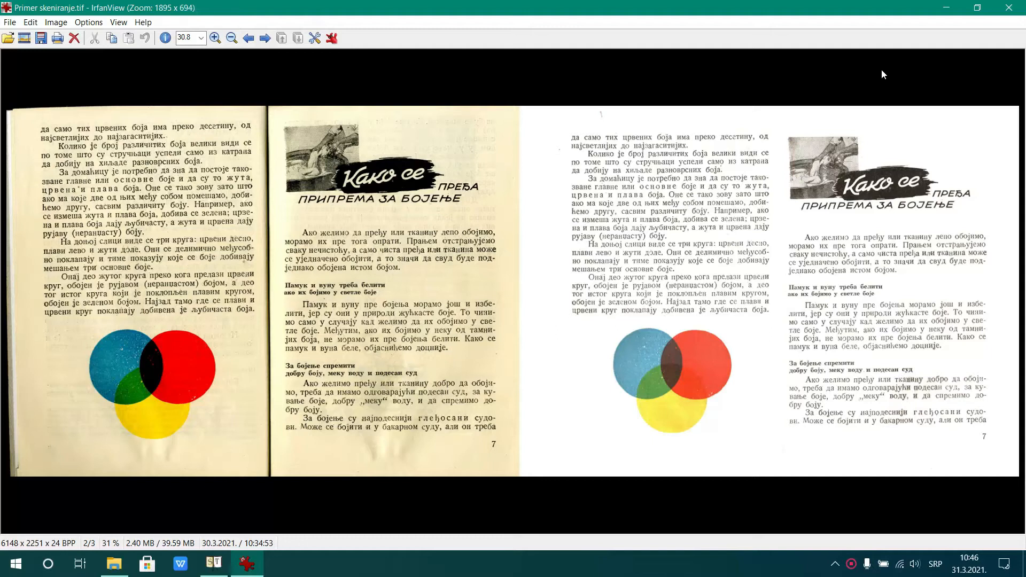
{"action": "left_click", "coordinate": [209, 567]}
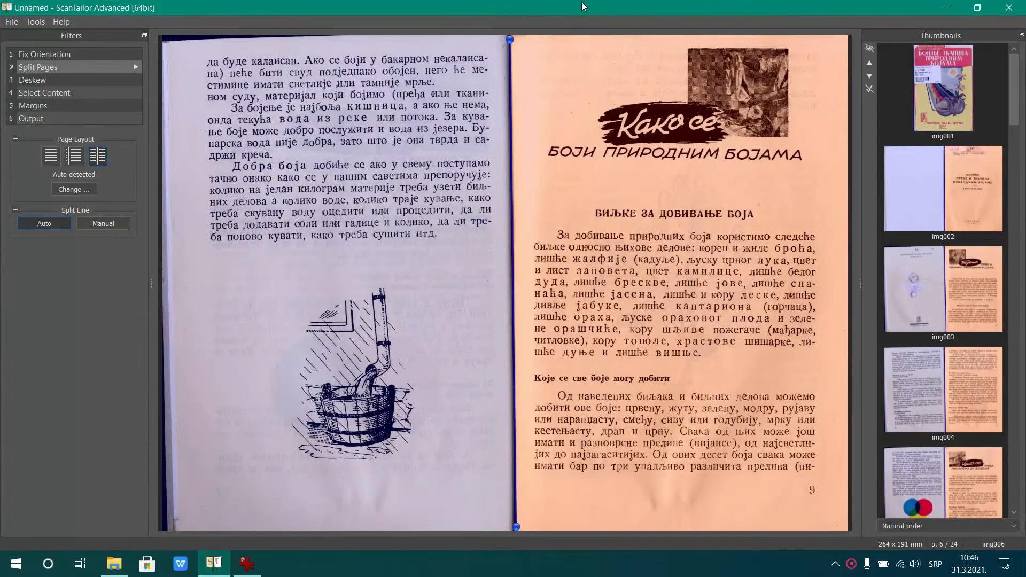
Examine the detected page split on the last two pages, 023 and 024
{"action": "left_click_drag", "start_coordinate": [1015, 88], "coordinate": [993, 457]}
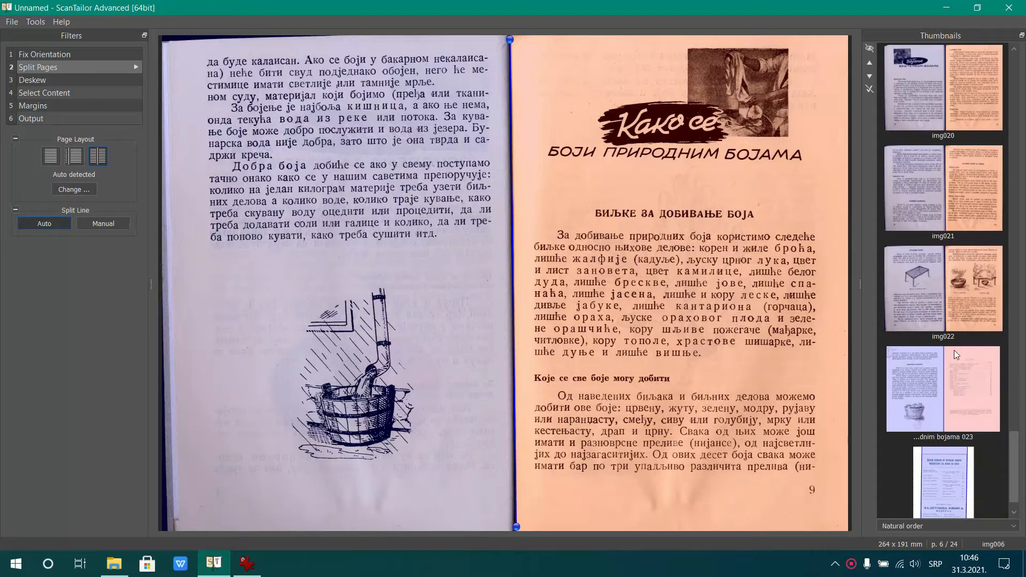
{"action": "left_click", "coordinate": [938, 406]}
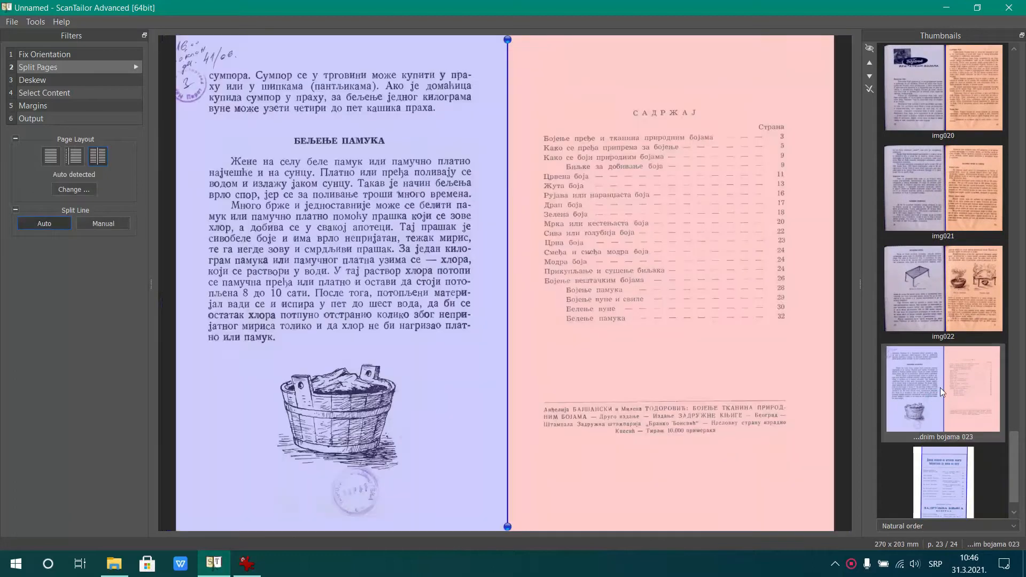
{"action": "left_click", "coordinate": [949, 472]}
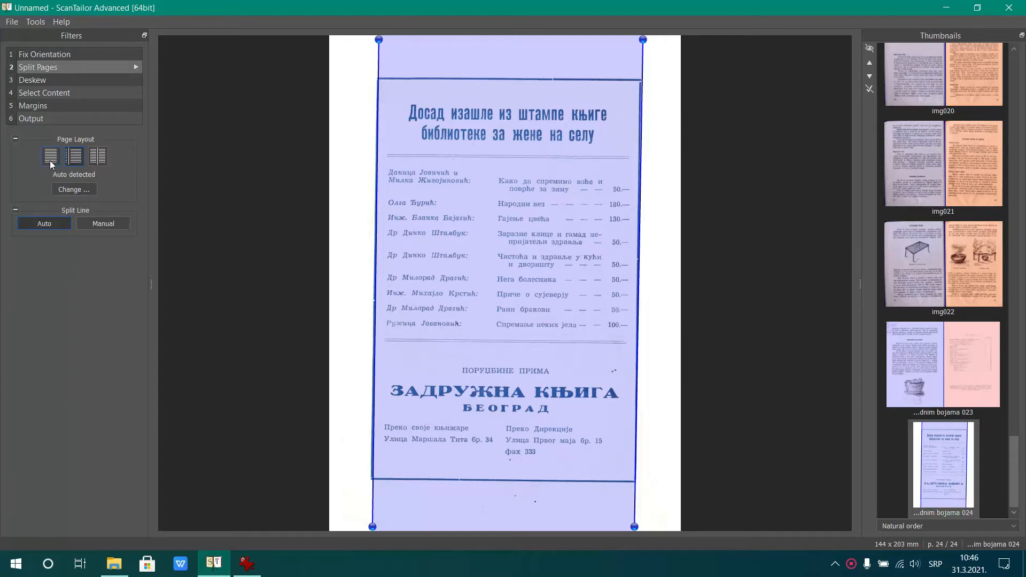
Try widening the page area of page 024 by moving both cut lines outward, away from the printed frame
{"action": "mouse_move", "coordinate": [378, 40]}
{"action": "left_mouse_down"}
{"action": "mouse_move", "coordinate": [350, 41]}
{"action": "mouse_move", "coordinate": [359, 41]}
{"action": "left_mouse_up"}
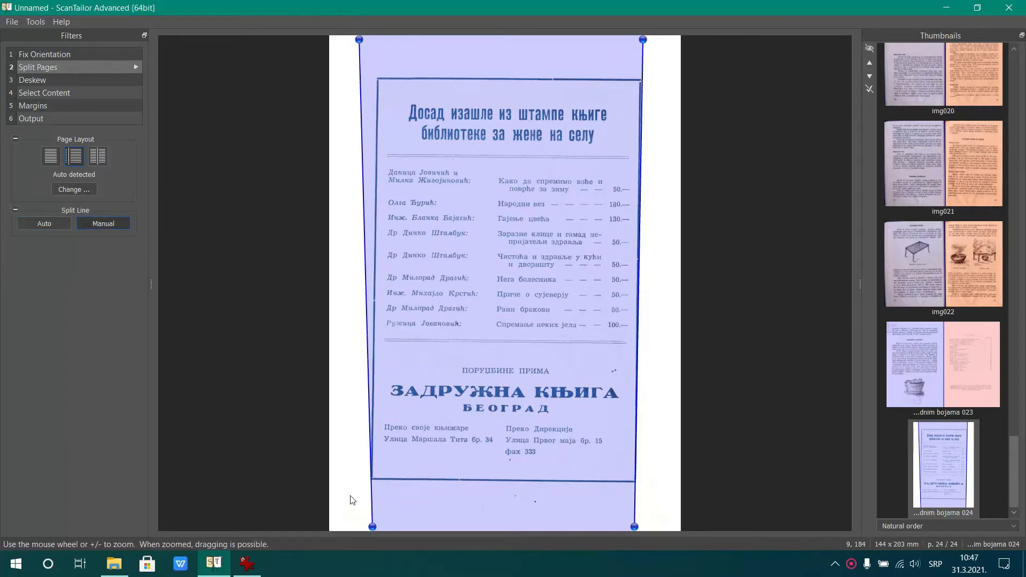
{"action": "left_click_drag", "start_coordinate": [373, 528], "coordinate": [346, 528]}
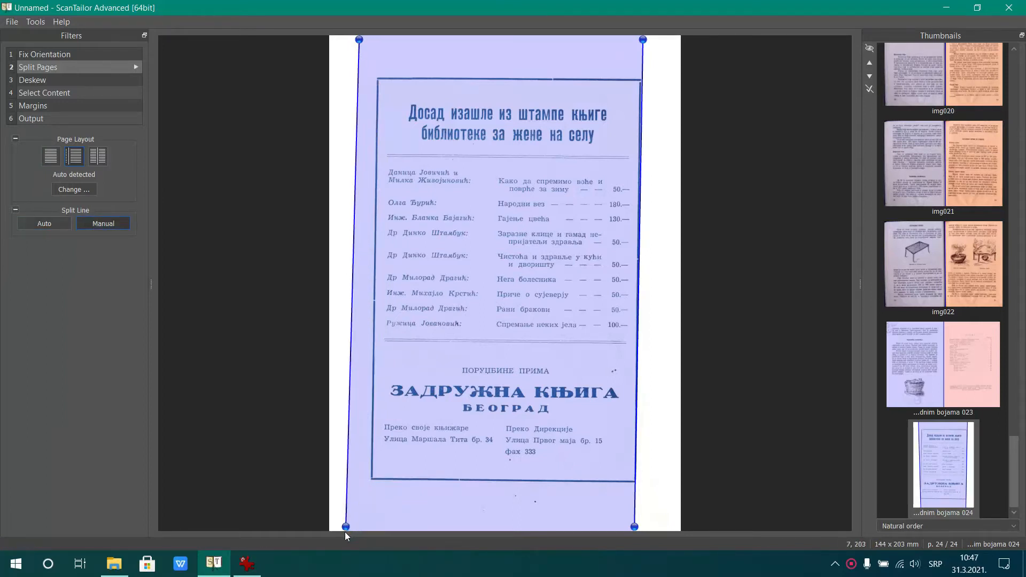
{"action": "left_click_drag", "start_coordinate": [643, 40], "coordinate": [666, 40]}
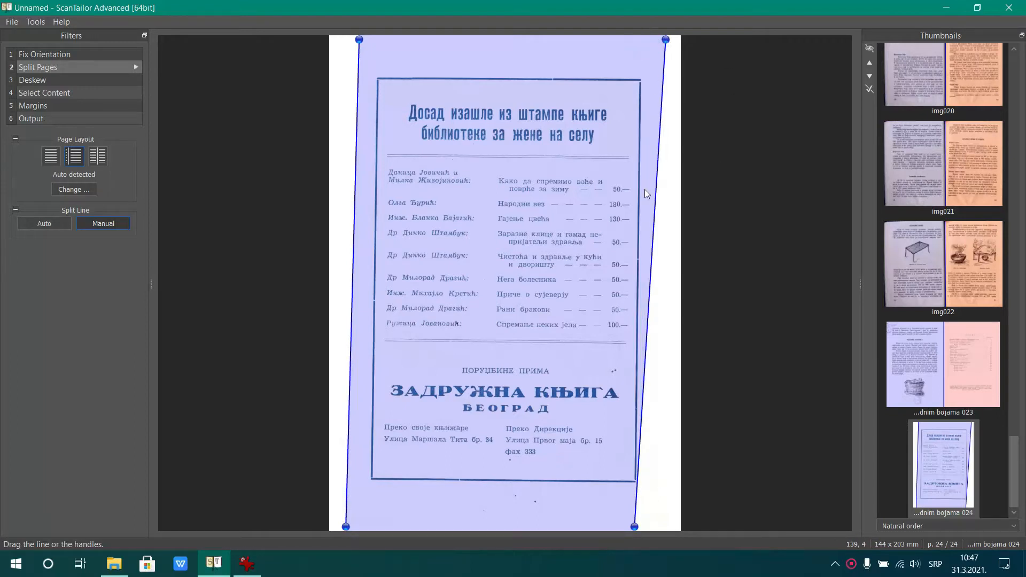
{"action": "left_click_drag", "start_coordinate": [634, 527], "coordinate": [660, 527]}
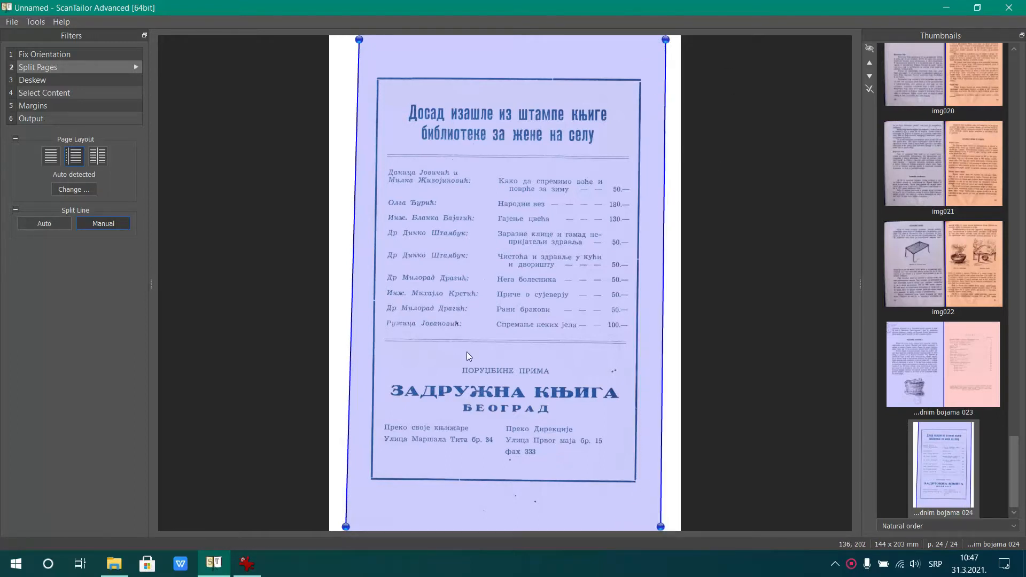
Set the layout of page 024 to a single uncut page
{"action": "left_click", "coordinate": [52, 157]}
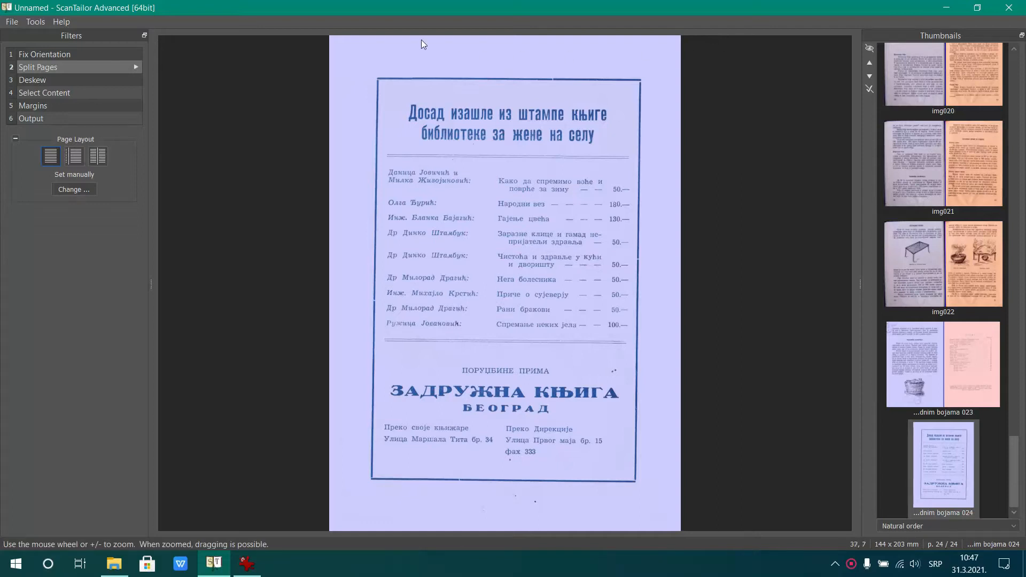
In the Deskew stage, select the cover img001 and batch process automatic deskewing for the pages
{"action": "left_click", "coordinate": [115, 81]}
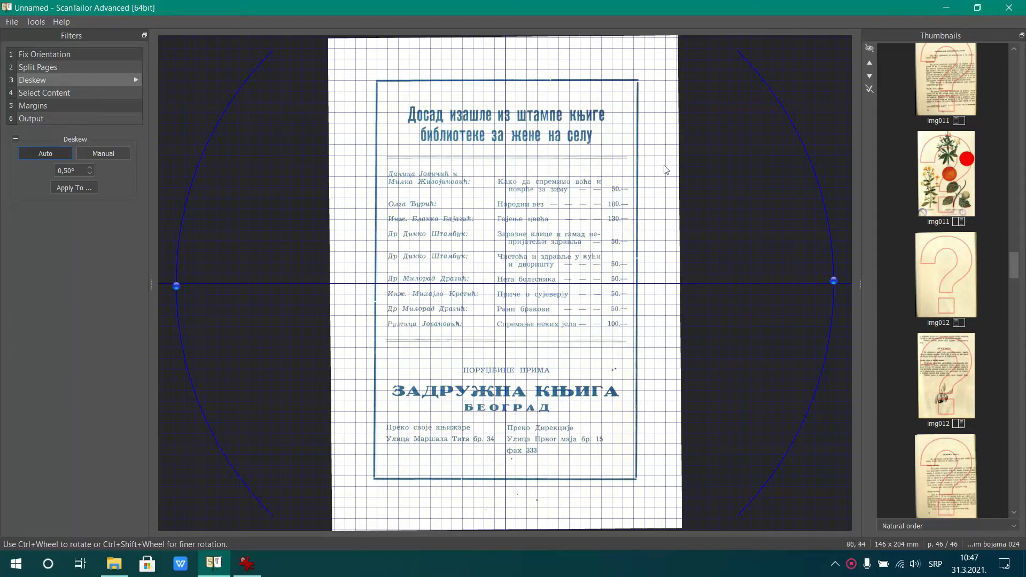
{"action": "left_click_drag", "start_coordinate": [1018, 277], "coordinate": [1015, 65]}
{"action": "left_click", "coordinate": [963, 84]}
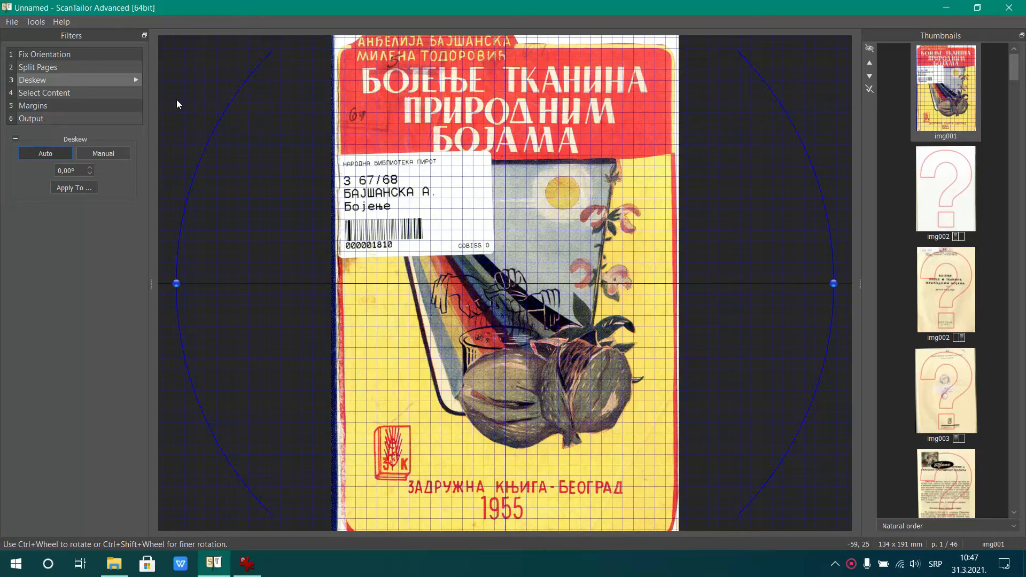
{"action": "left_click", "coordinate": [139, 79]}
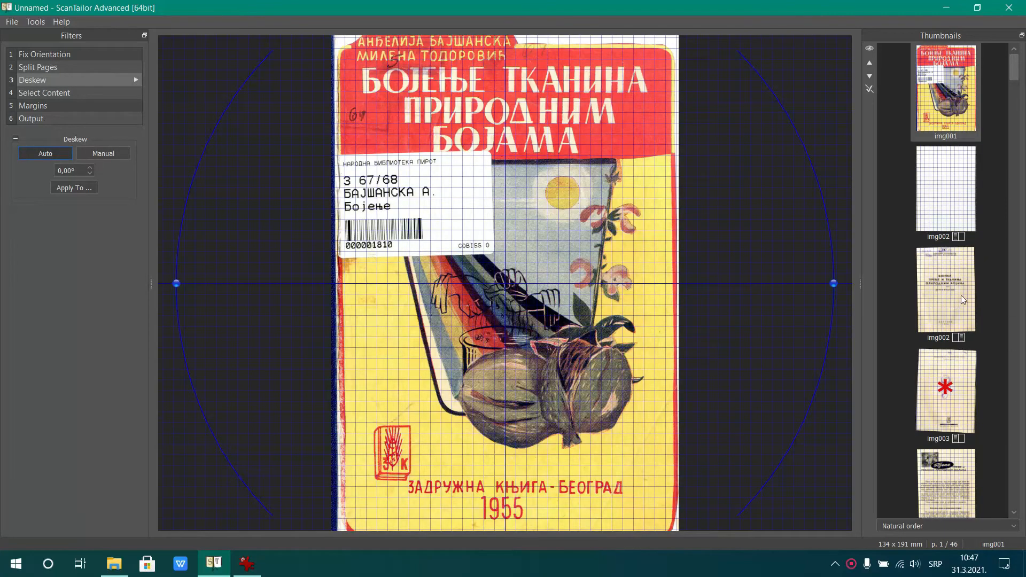
Inspect the automatic deskew of the flagged left pages of img003 and img004
{"action": "scroll", "coordinate": [953, 188], "scroll_direction": "down", "scroll_amount": 3}
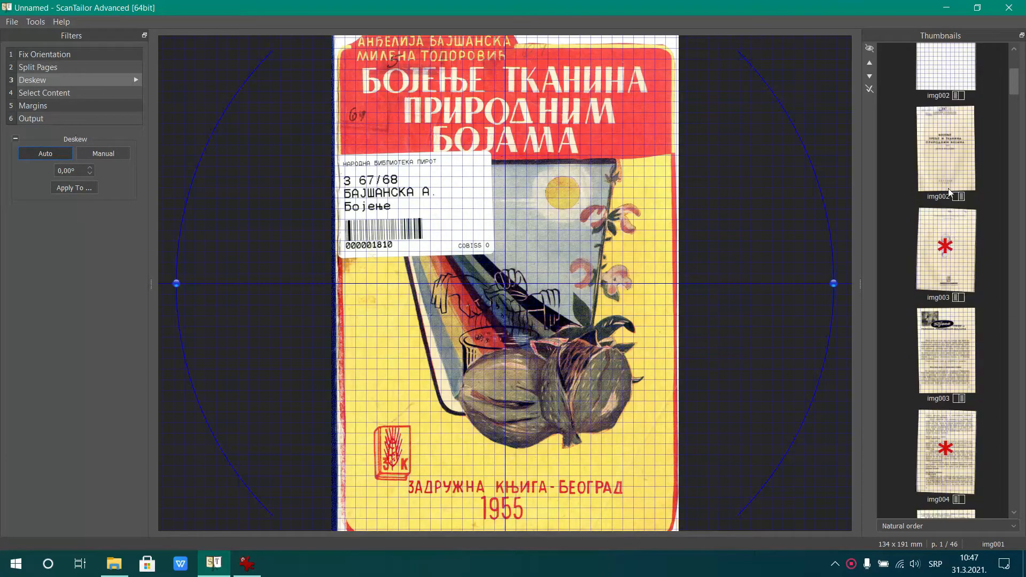
{"action": "left_click", "coordinate": [956, 254]}
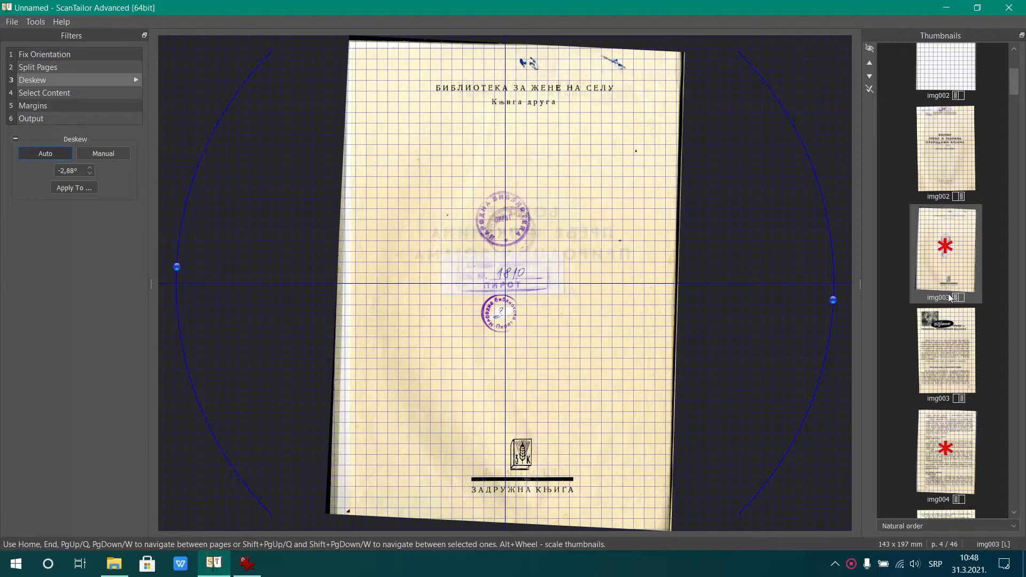
{"action": "left_click", "coordinate": [950, 444]}
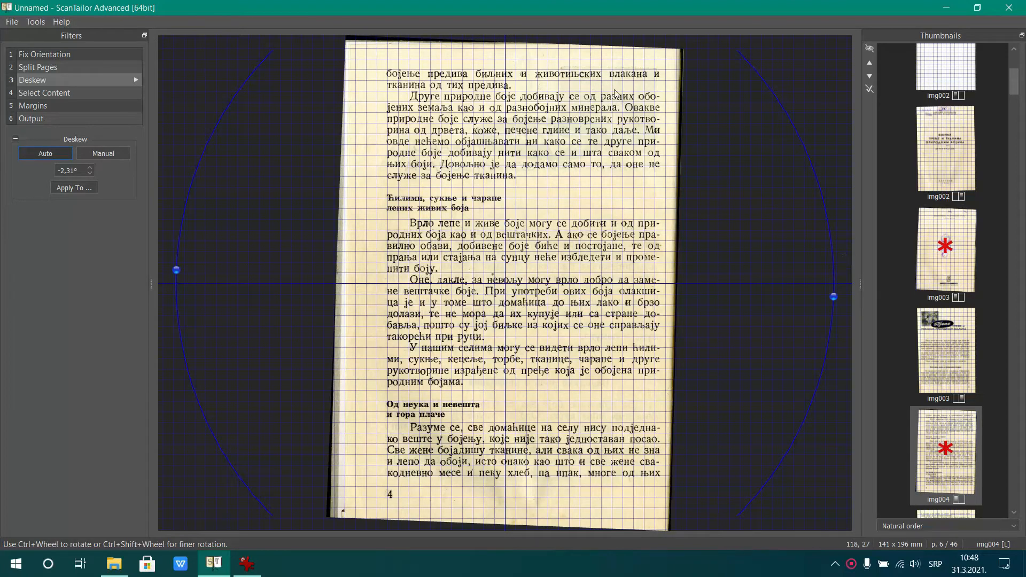
Inspect the automatic deskew of the left pages of img007 and img010
{"action": "left_click_drag", "start_coordinate": [1014, 90], "coordinate": [1016, 158]}
{"action": "left_click", "coordinate": [943, 357]}
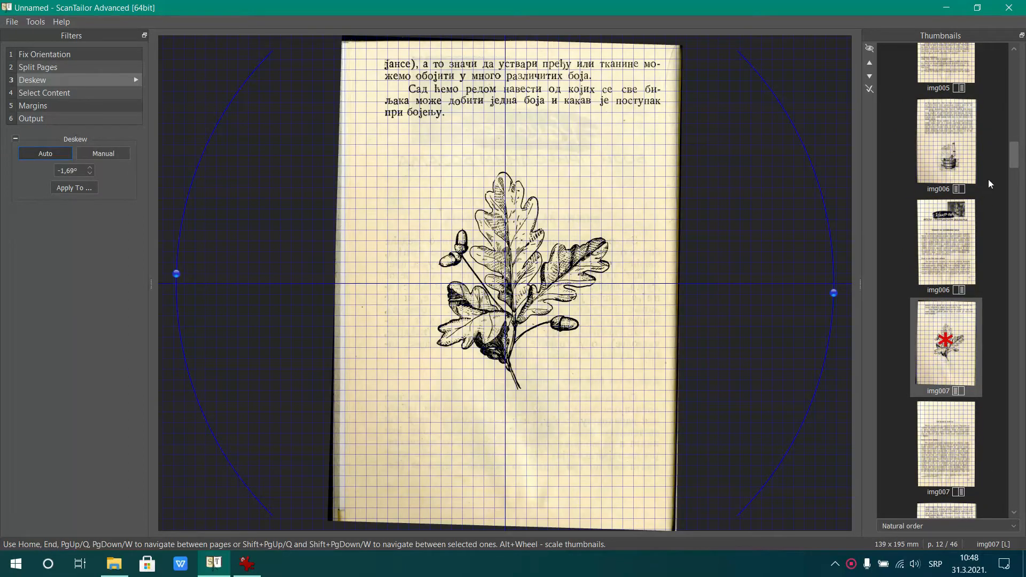
{"action": "left_click_drag", "start_coordinate": [1011, 166], "coordinate": [1010, 233]}
{"action": "left_click", "coordinate": [939, 284]}
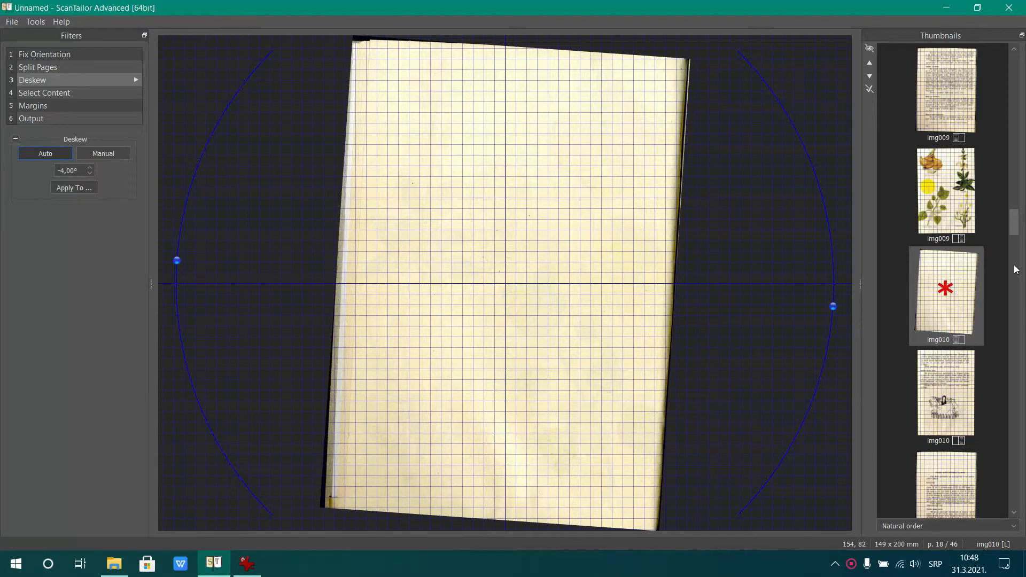
Select the six blank pages, from the left page of img002 through the left page of img018, and remove them from the project
{"action": "left_click_drag", "start_coordinate": [1012, 224], "coordinate": [1, 80]}
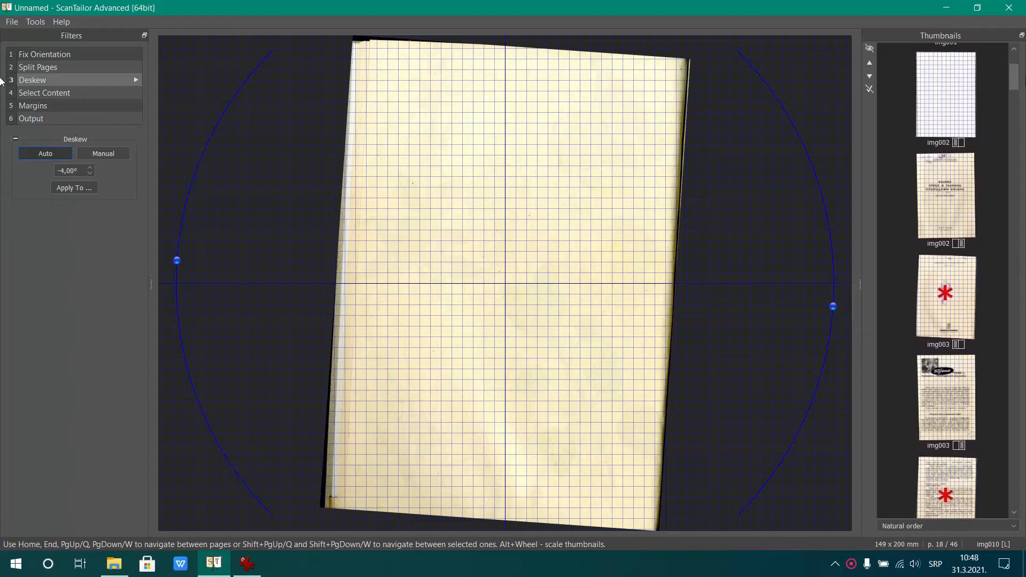
{"action": "scroll", "coordinate": [947, 160], "scroll_direction": "up", "scroll_amount": 2}
{"action": "left_click", "coordinate": [950, 200]}
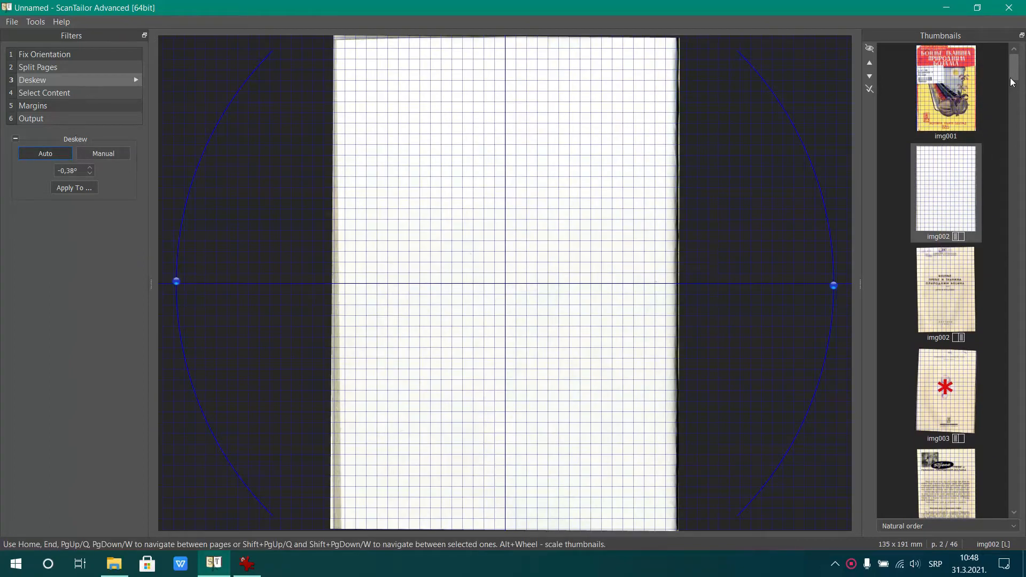
{"action": "left_click_drag", "start_coordinate": [1014, 75], "coordinate": [1013, 403]}
{"action": "left_click", "coordinate": [988, 216]}
{"action": "left_click", "coordinate": [957, 211]}
{"action": "left_click", "coordinate": [963, 210]}
{"action": "left_click", "coordinate": [954, 216]}
{"action": "left_click", "coordinate": [943, 265]}
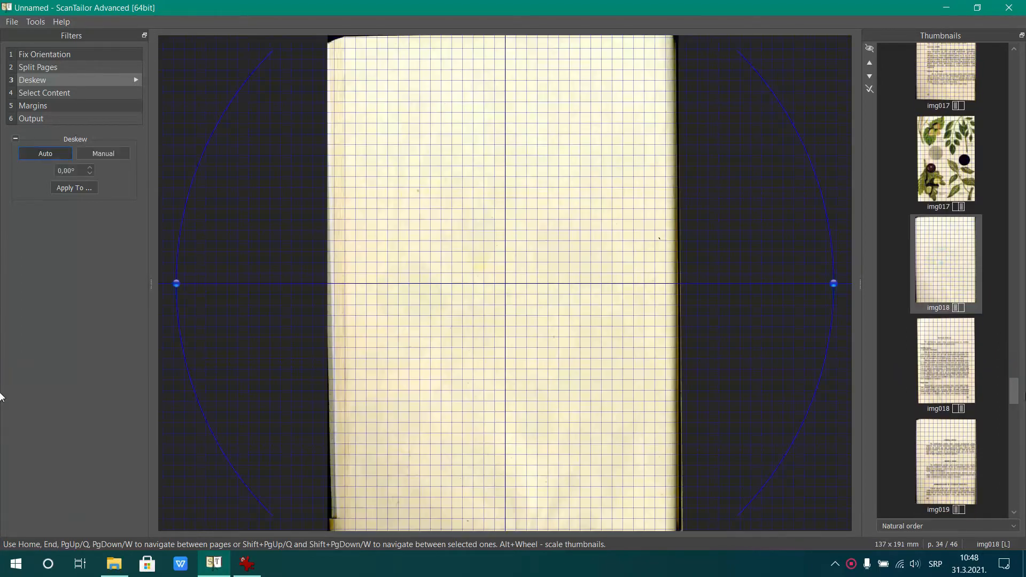
{"action": "mouse_move", "coordinate": [1015, 402]}
{"action": "left_mouse_down"}
{"action": "mouse_move", "coordinate": [1018, 497]}
{"action": "mouse_move", "coordinate": [1025, 390]}
{"action": "left_mouse_up"}
{"action": "right_click", "coordinate": [942, 301]}
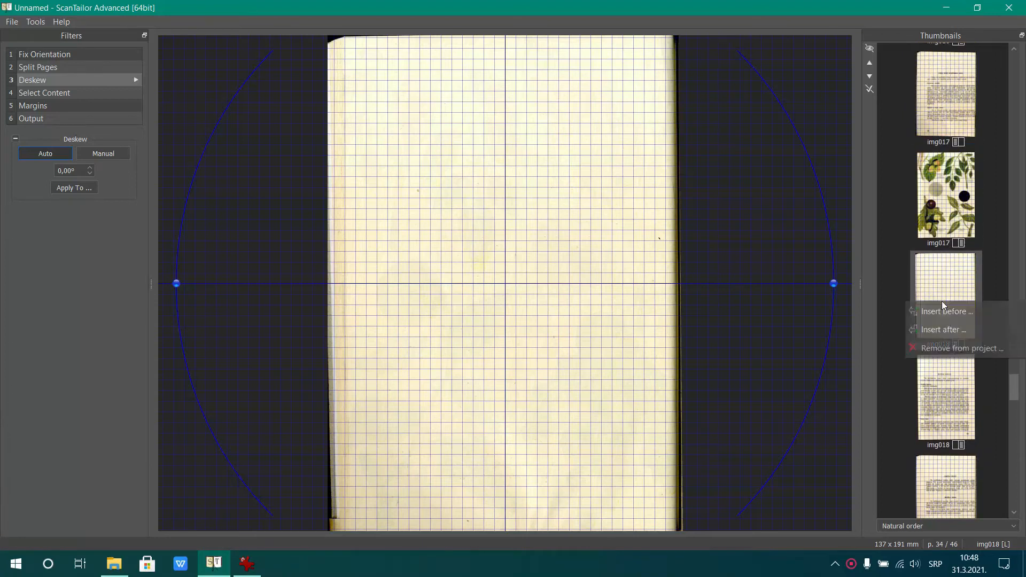
{"action": "left_click", "coordinate": [939, 349]}
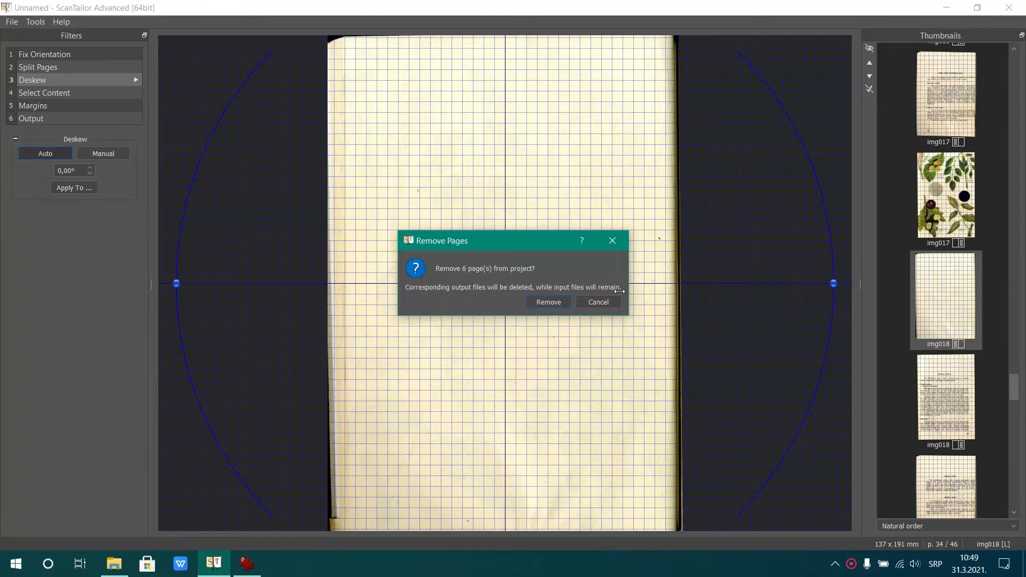
{"action": "left_click", "coordinate": [551, 302]}
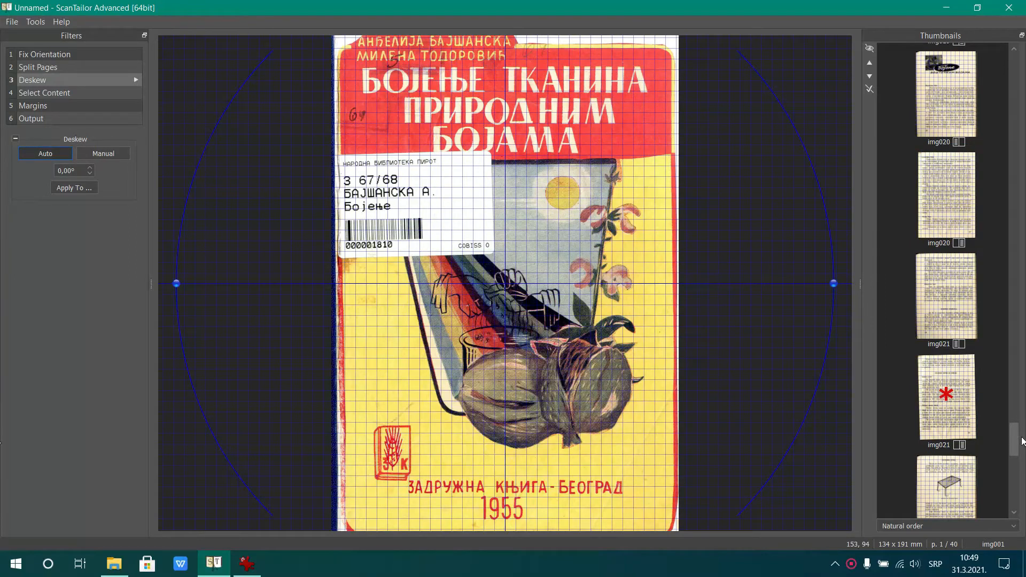
In the Select Content stage, extend the content box of cover img001 to all page edges and batch process content selection
{"action": "left_click_drag", "start_coordinate": [1017, 434], "coordinate": [1024, 5]}
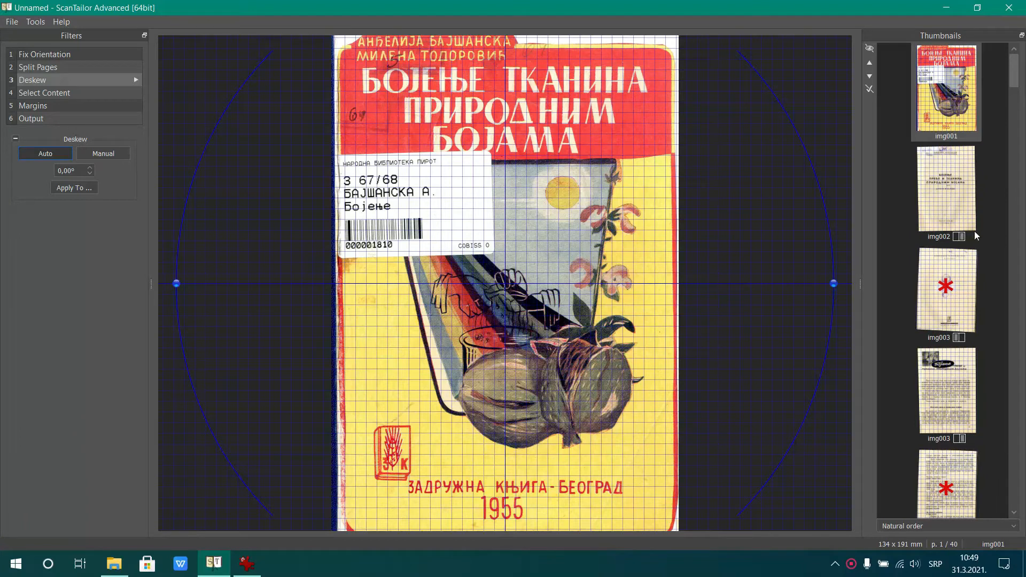
{"action": "left_click", "coordinate": [75, 94]}
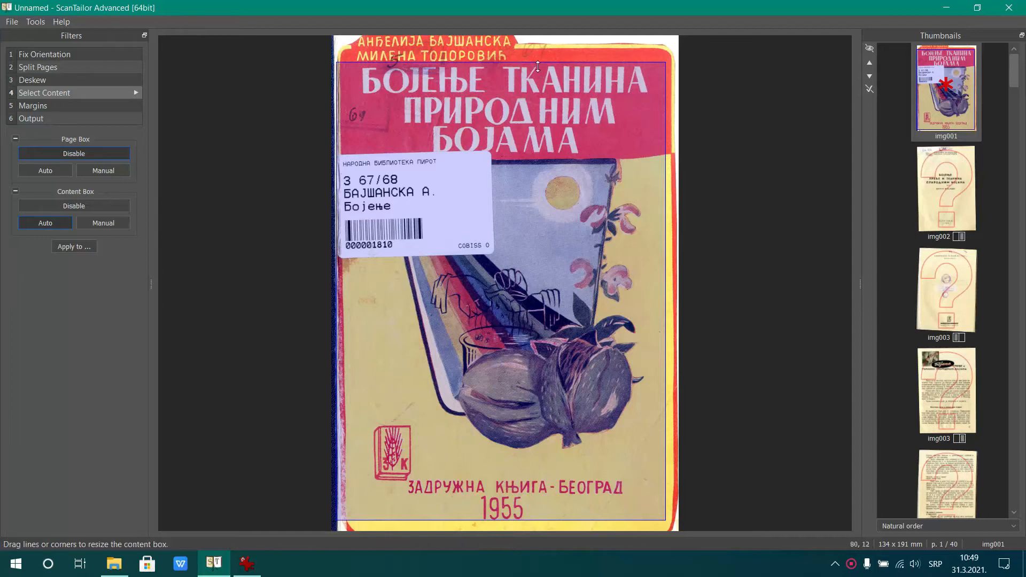
{"action": "left_click_drag", "start_coordinate": [538, 66], "coordinate": [544, 38]}
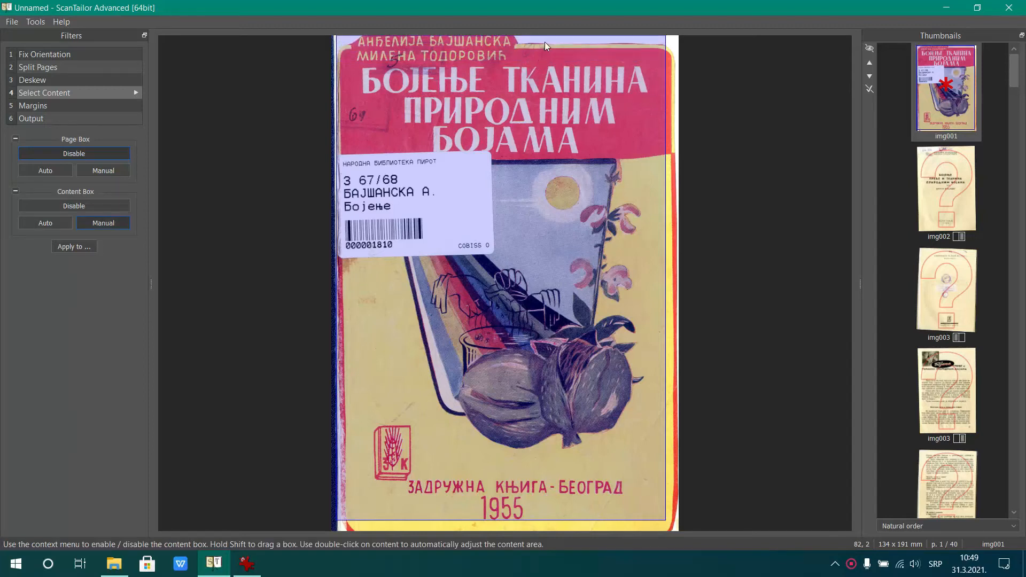
{"action": "left_click_drag", "start_coordinate": [666, 183], "coordinate": [678, 184]}
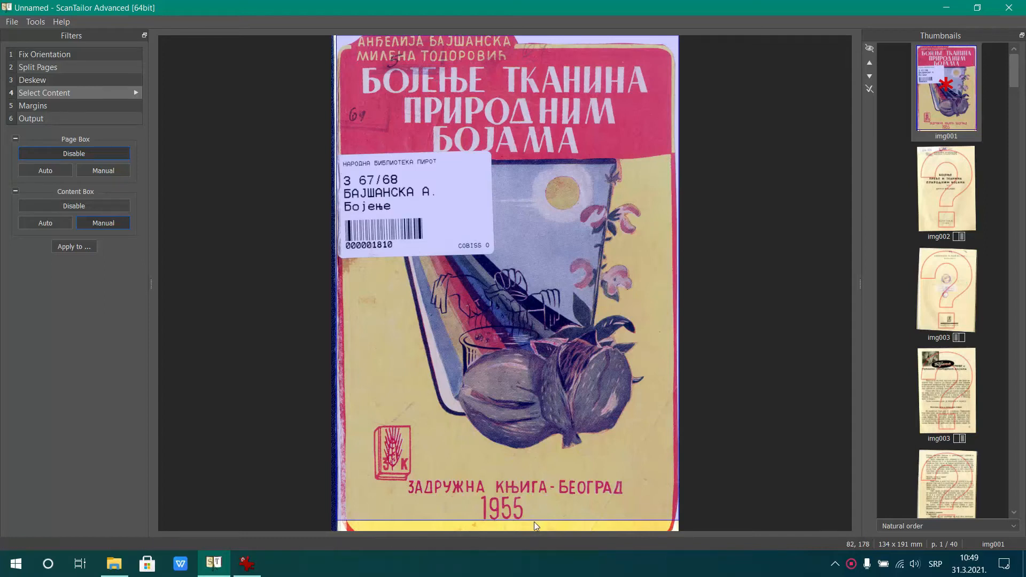
{"action": "left_click_drag", "start_coordinate": [536, 521], "coordinate": [537, 531]}
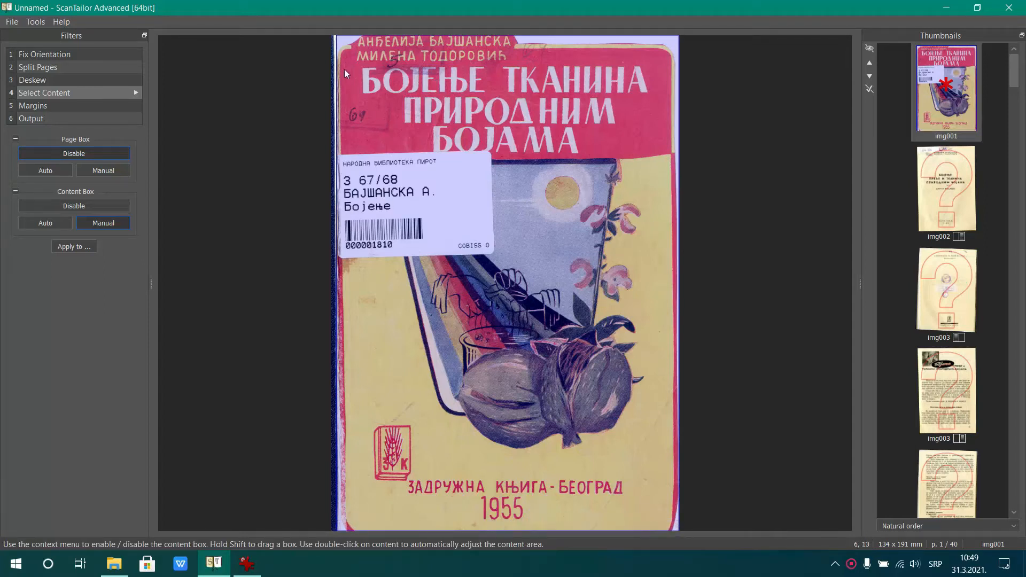
{"action": "left_click_drag", "start_coordinate": [337, 73], "coordinate": [334, 73]}
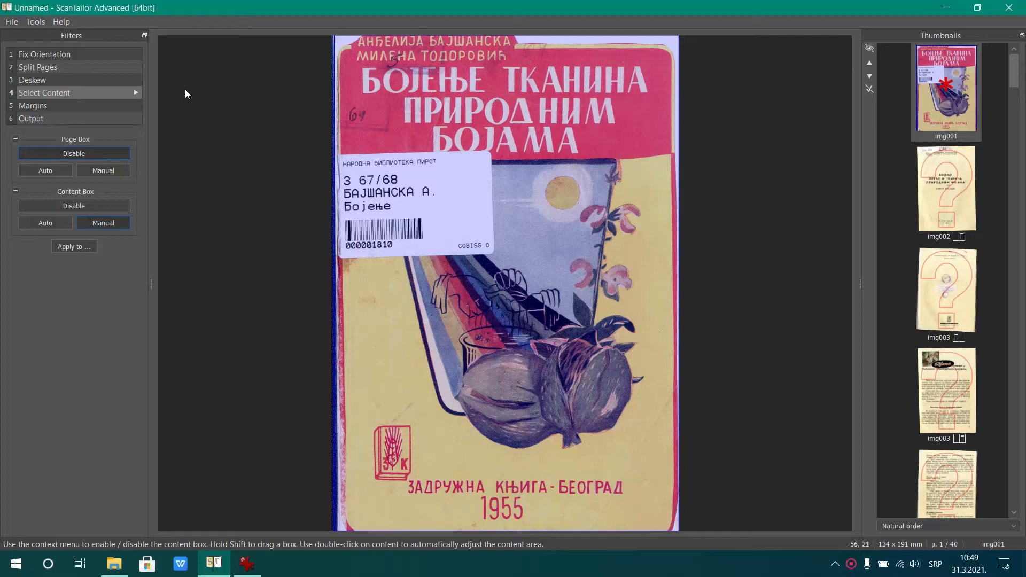
{"action": "left_click", "coordinate": [136, 93]}
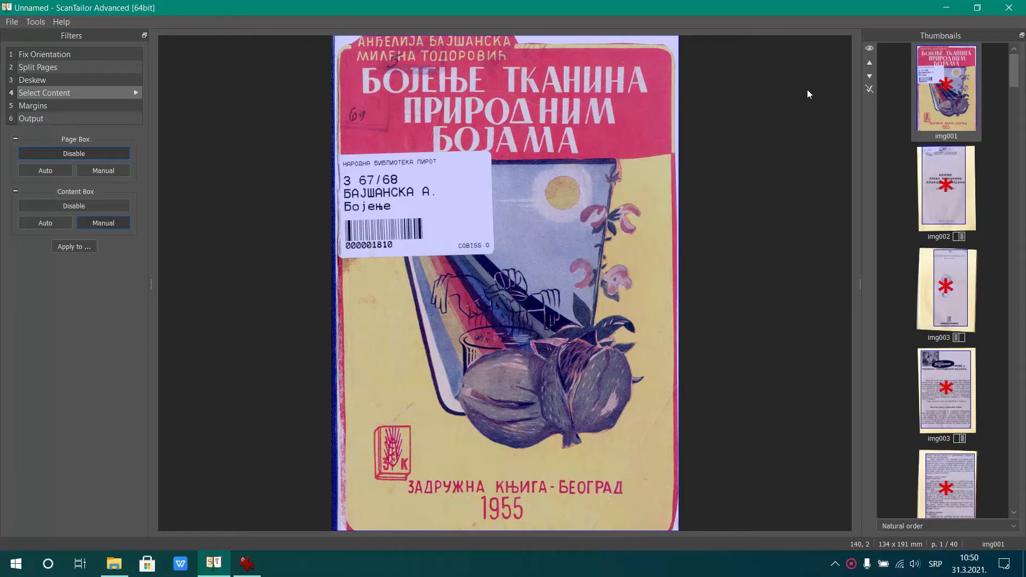
Tighten the content box of title page img002 by moving its top edge just above the authors' names and its left edge to the title text
{"action": "left_click", "coordinate": [957, 192]}
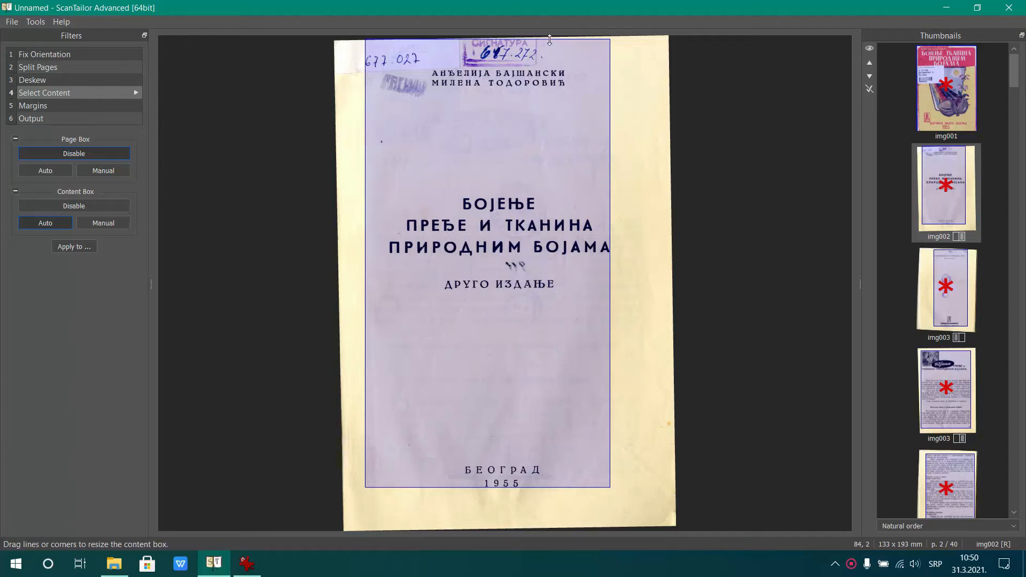
{"action": "left_click_drag", "start_coordinate": [549, 39], "coordinate": [548, 68]}
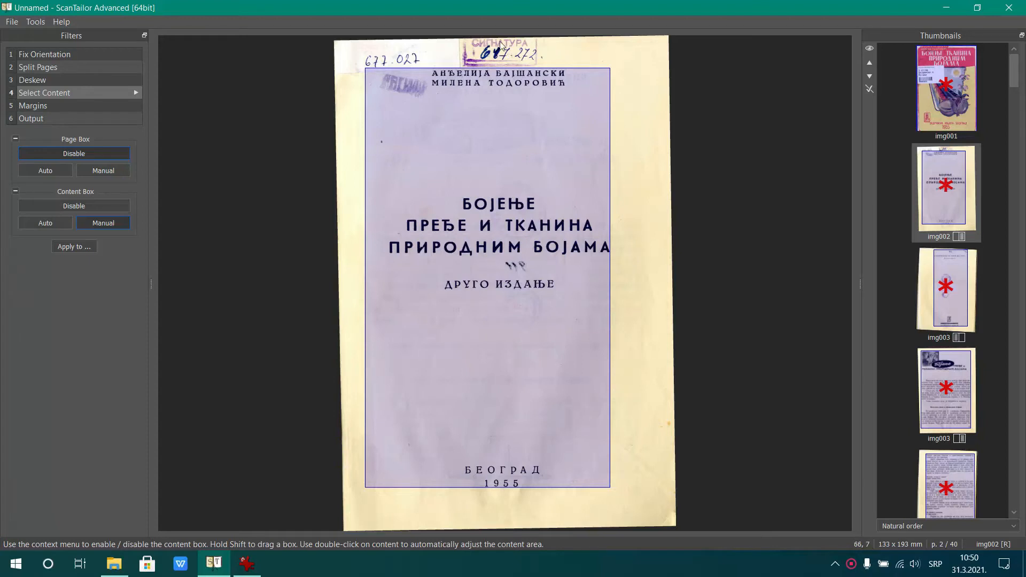
{"action": "left_click_drag", "start_coordinate": [367, 197], "coordinate": [390, 203]}
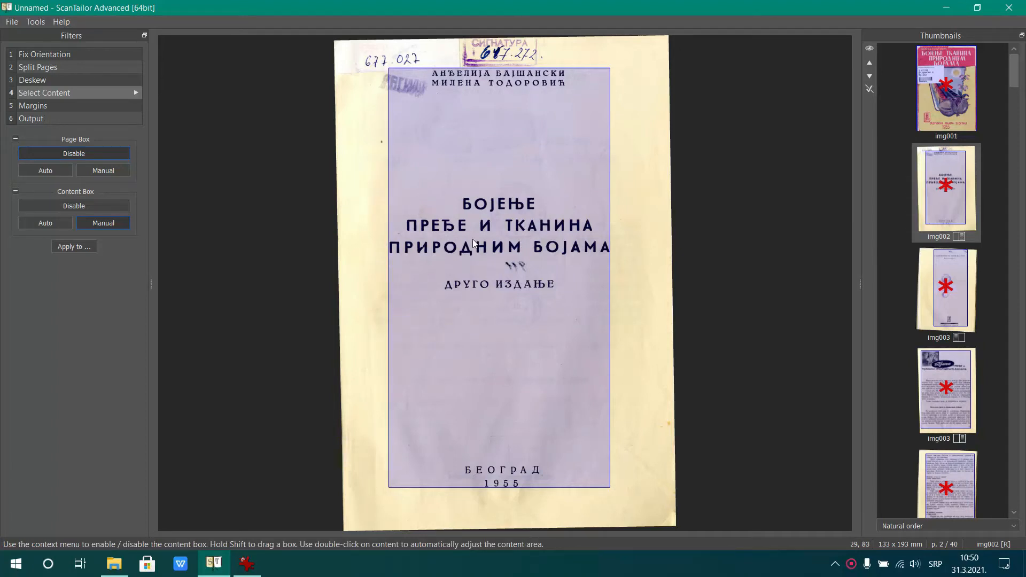
Check the content boxes of img003 and img004, and extend the one on the left page of img005 down to include the whole yellow circle
{"action": "left_click", "coordinate": [963, 282]}
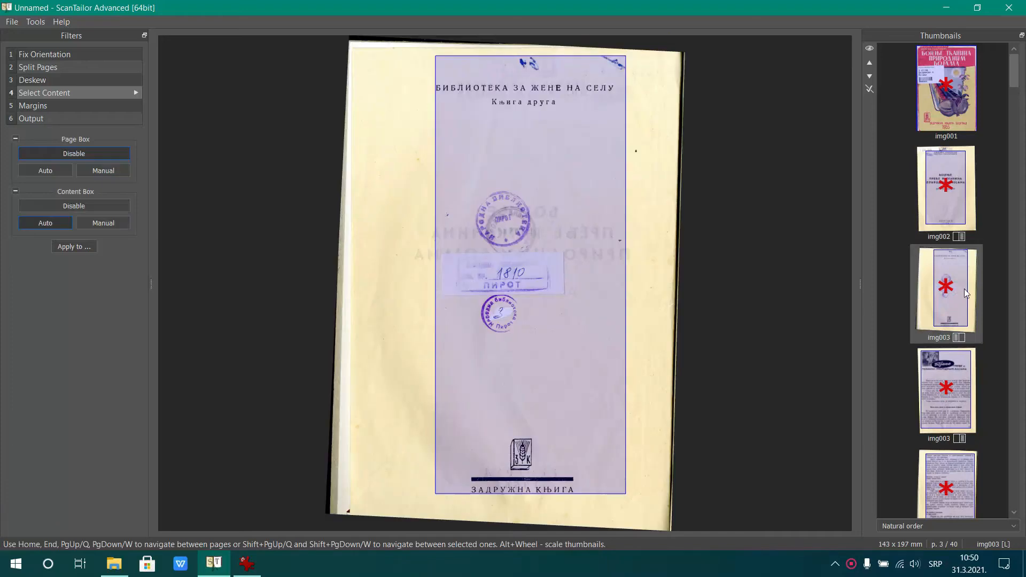
{"action": "scroll", "coordinate": [968, 290], "scroll_direction": "down", "scroll_amount": 2}
{"action": "left_click", "coordinate": [951, 261]}
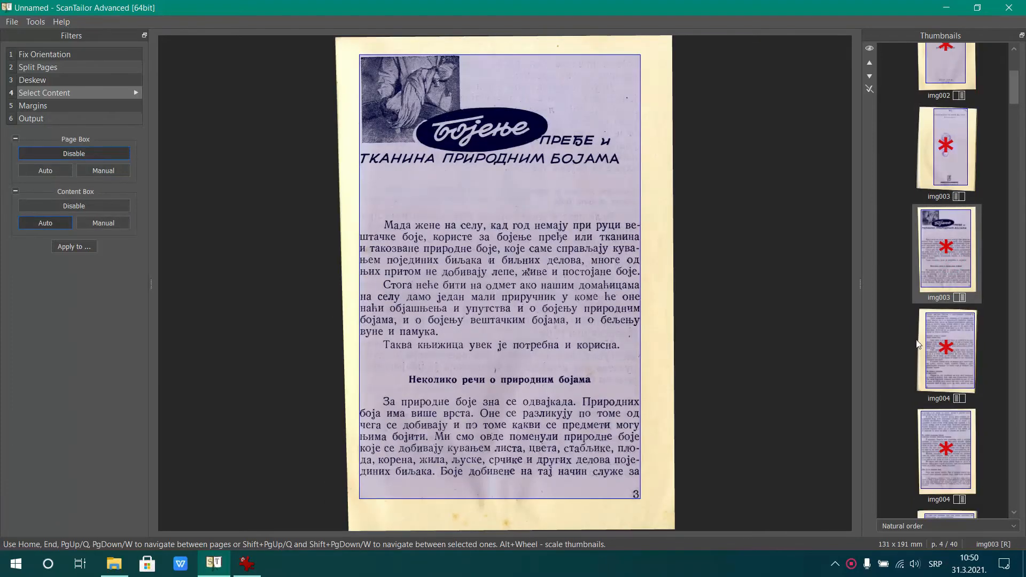
{"action": "left_click", "coordinate": [954, 356]}
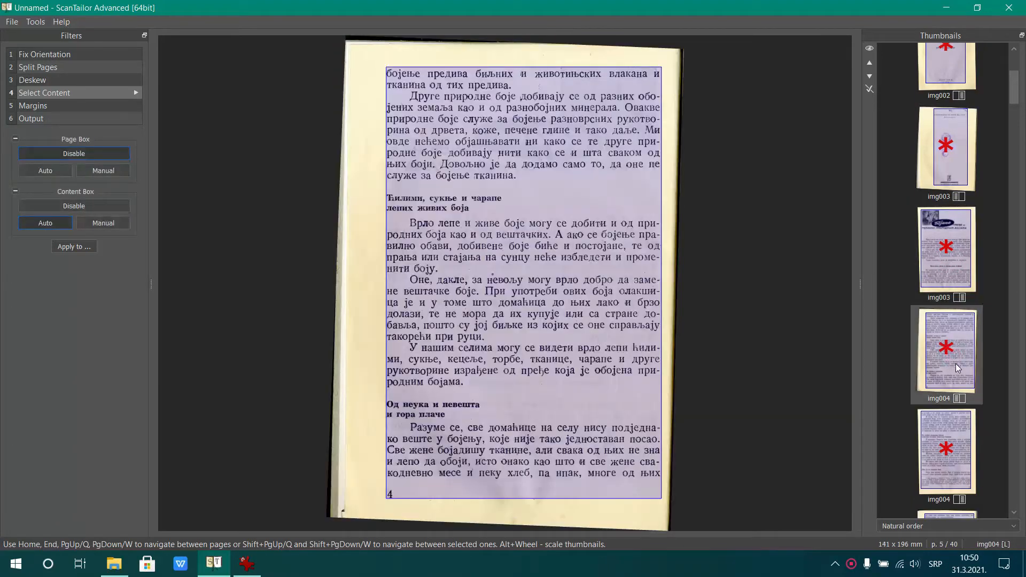
{"action": "scroll", "coordinate": [957, 365], "scroll_direction": "down", "scroll_amount": 3}
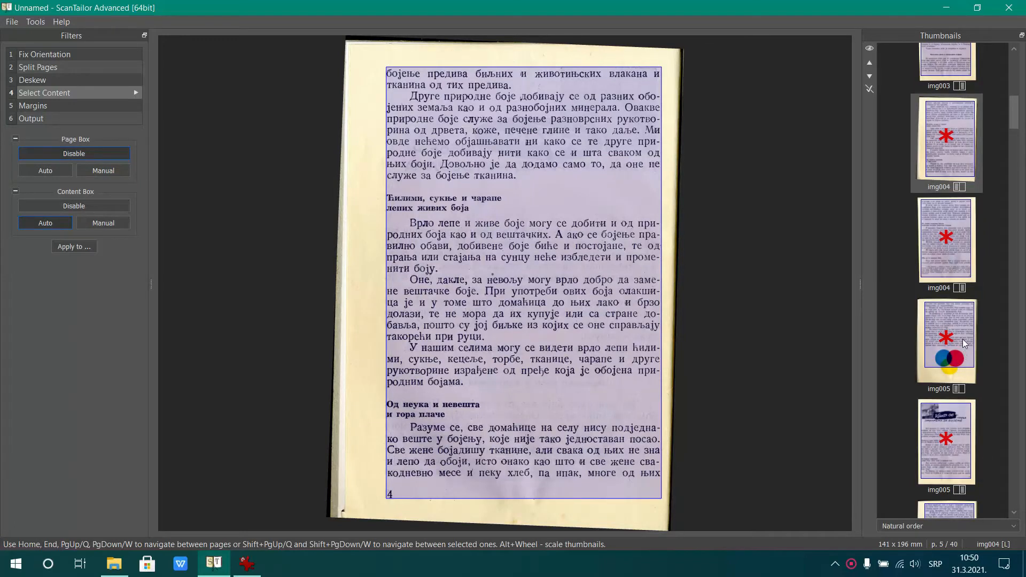
{"action": "left_click", "coordinate": [957, 377]}
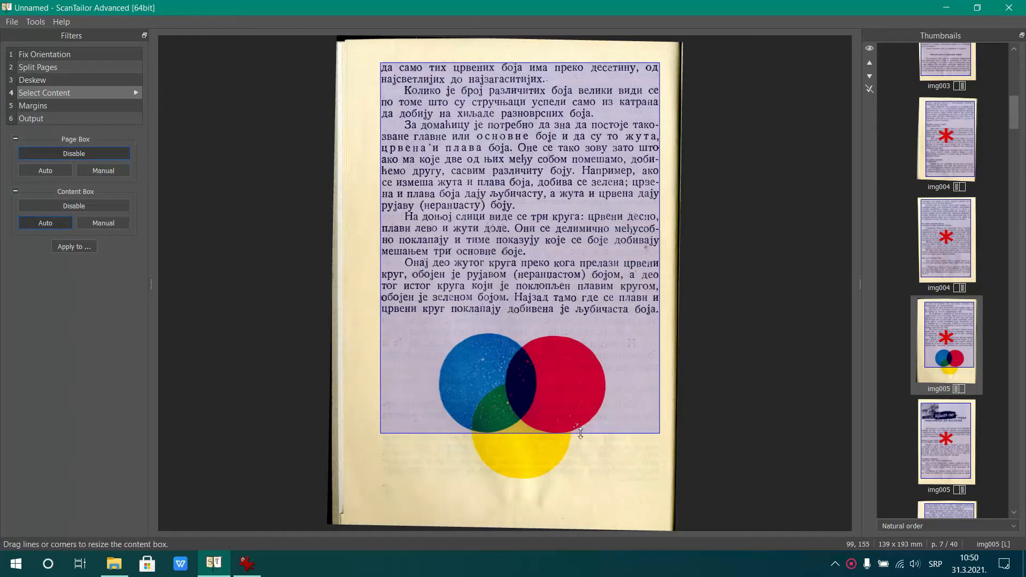
{"action": "left_click_drag", "start_coordinate": [581, 434], "coordinate": [575, 481]}
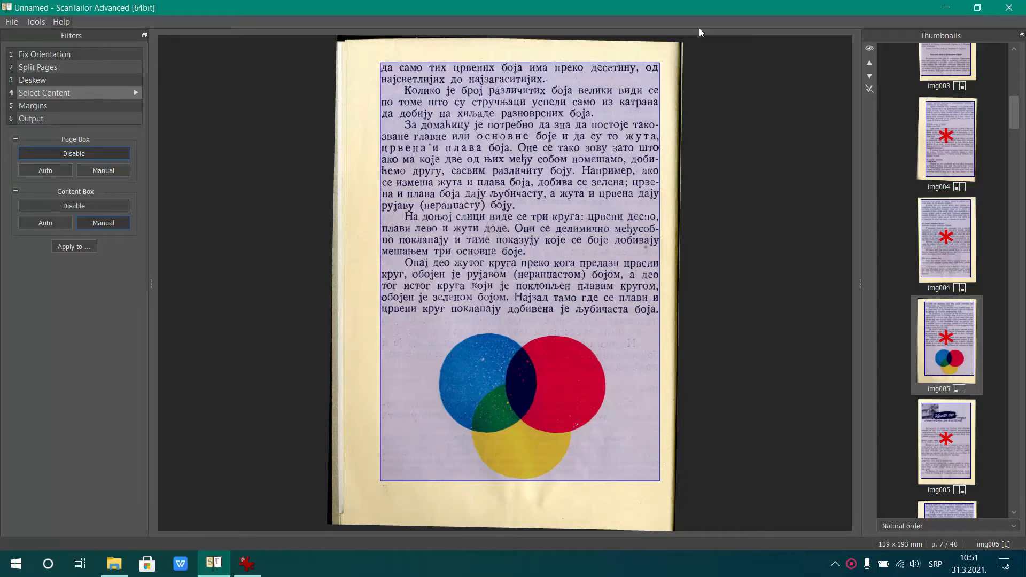
Check the left pages of img007 and img008, and widen the content box of the right page of img009 to include both sides of the plant illustrations
{"action": "left_click_drag", "start_coordinate": [1015, 122], "coordinate": [1017, 162]}
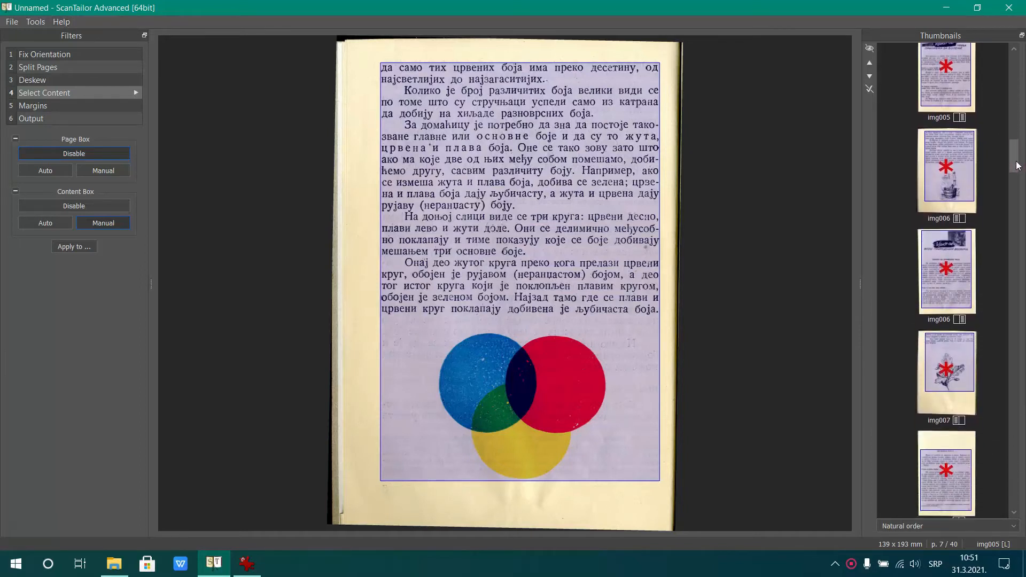
{"action": "left_click", "coordinate": [959, 374]}
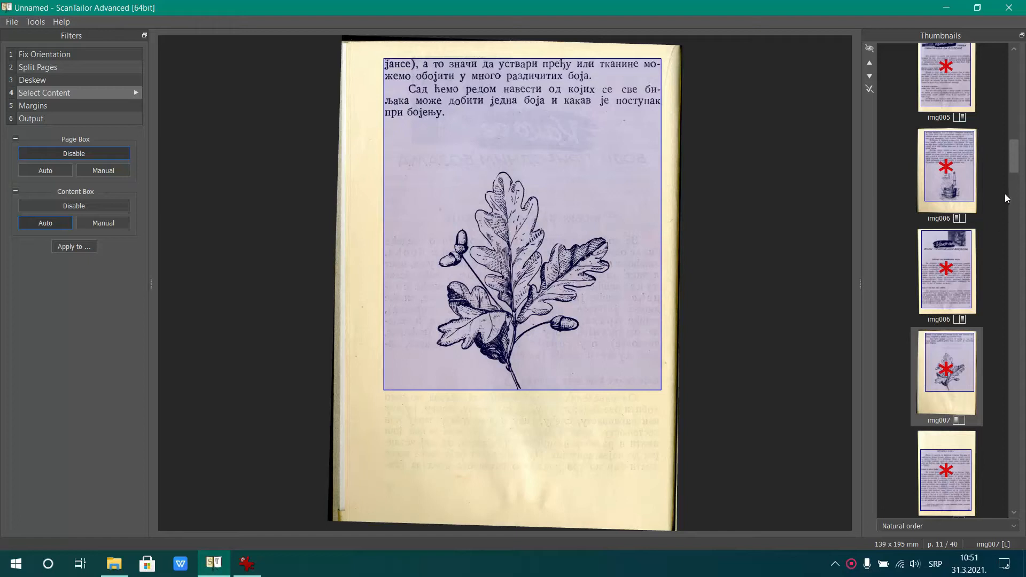
{"action": "scroll", "coordinate": [996, 262], "scroll_direction": "down", "scroll_amount": 5}
{"action": "left_click", "coordinate": [961, 352]}
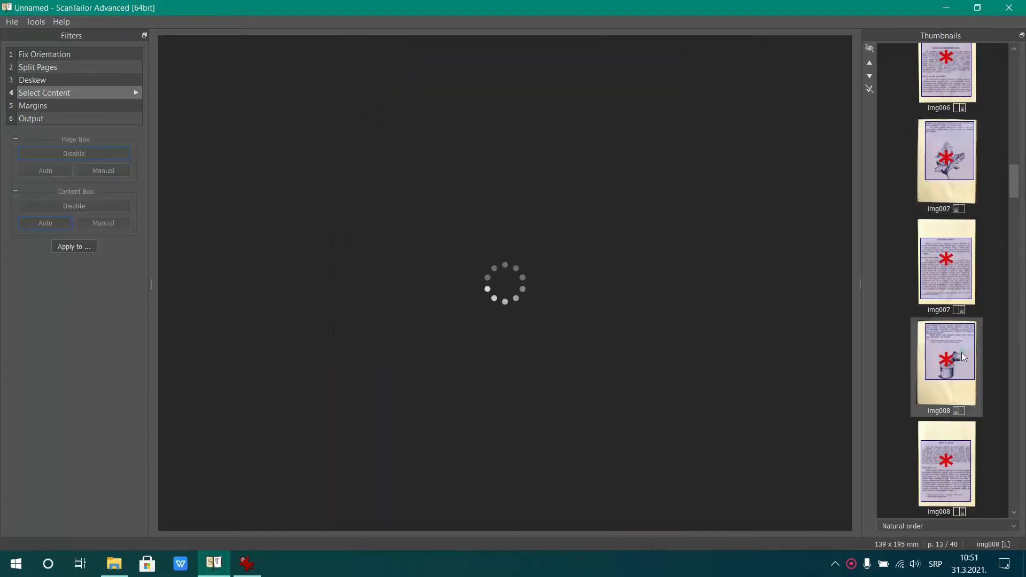
{"action": "scroll", "coordinate": [983, 350], "scroll_direction": "down", "scroll_amount": 5}
{"action": "left_click", "coordinate": [960, 182]}
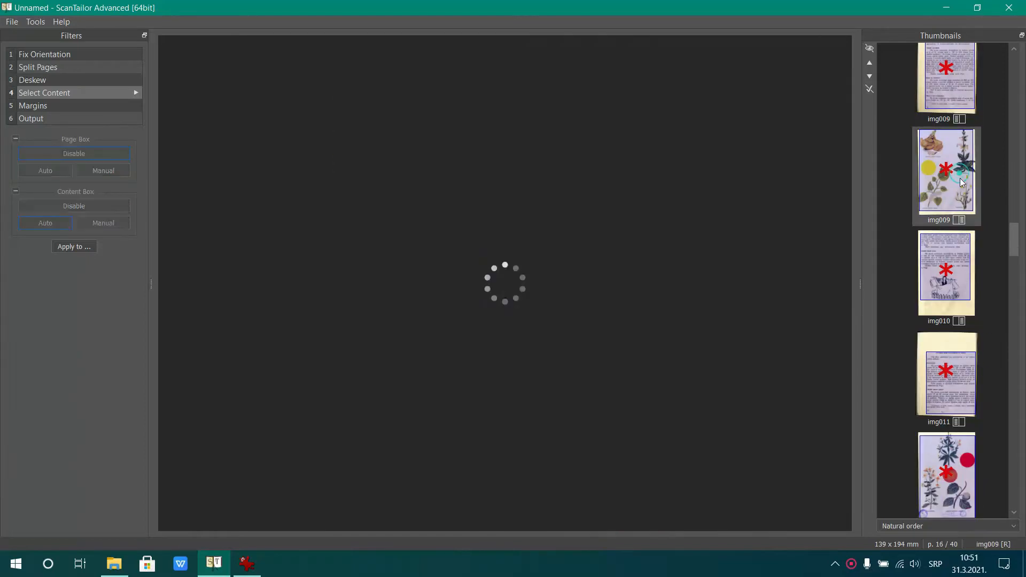
{"action": "left_click_drag", "start_coordinate": [653, 209], "coordinate": [674, 211]}
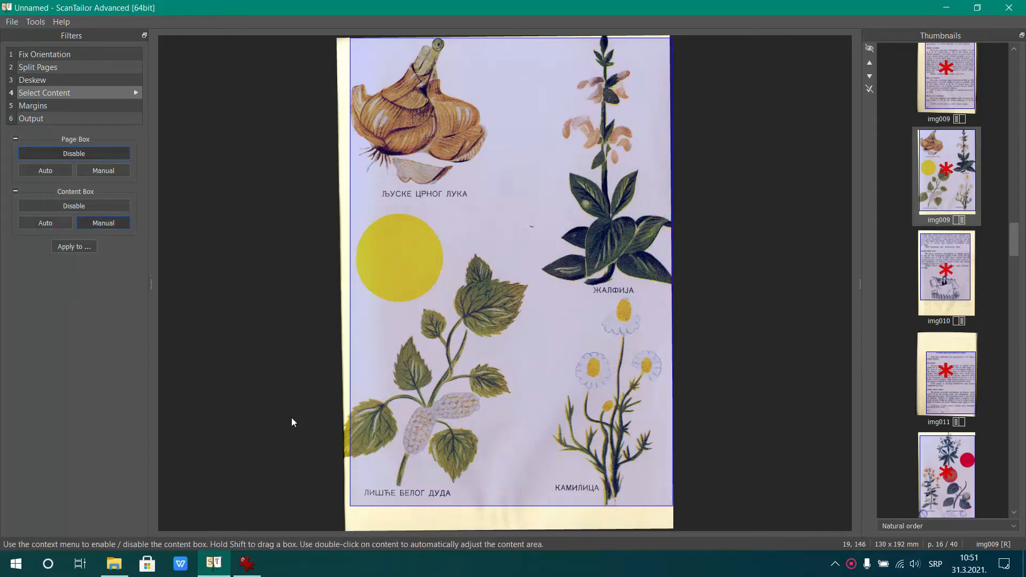
{"action": "left_click_drag", "start_coordinate": [348, 396], "coordinate": [344, 395]}
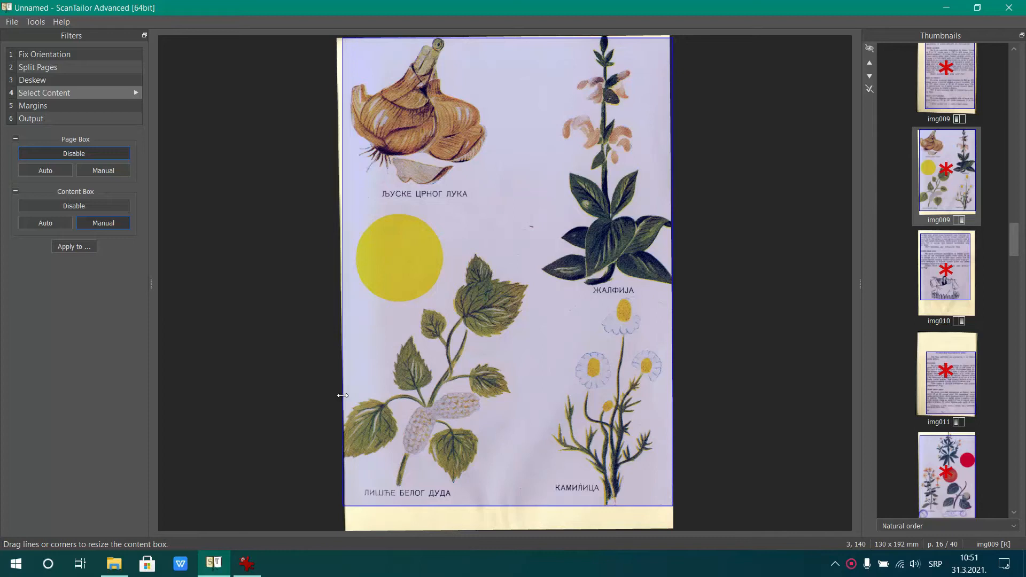
Extend the content box of the illustrated right page of img011 to the top, left and bottom page edges
{"action": "left_click", "coordinate": [943, 471]}
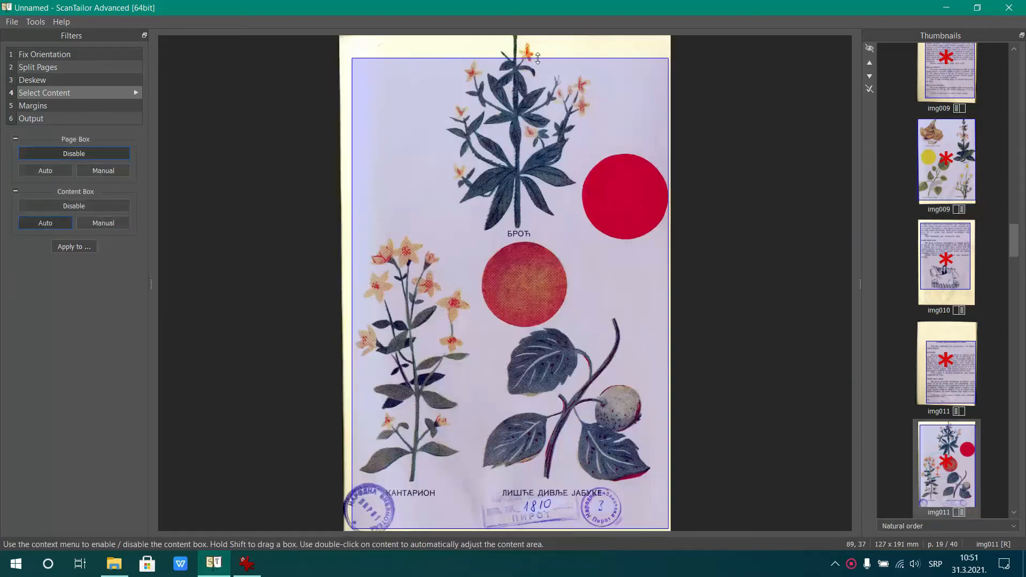
{"action": "left_click_drag", "start_coordinate": [549, 63], "coordinate": [549, 36]}
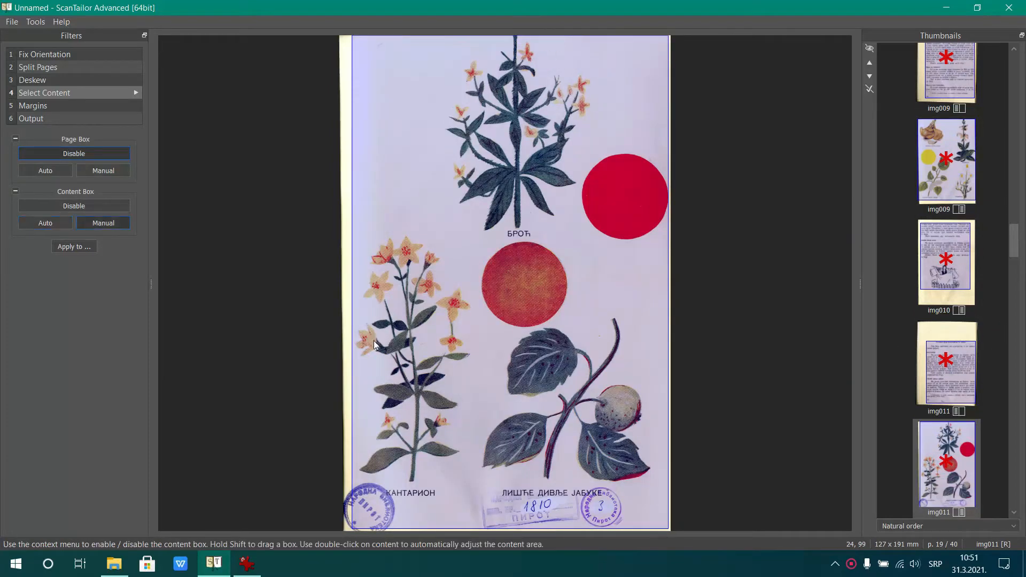
{"action": "left_click_drag", "start_coordinate": [352, 369], "coordinate": [343, 371]}
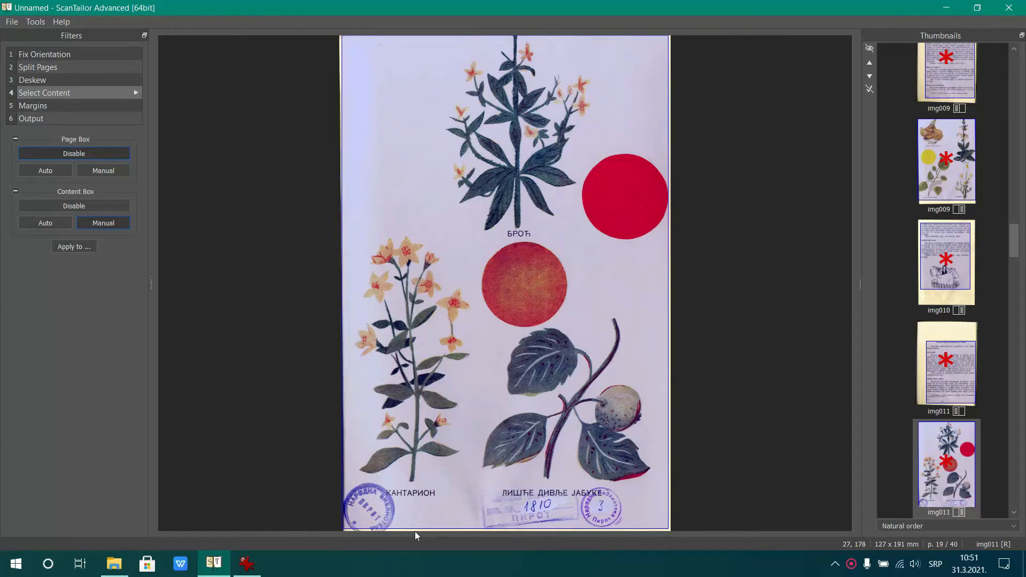
{"action": "left_click_drag", "start_coordinate": [436, 530], "coordinate": [436, 532]}
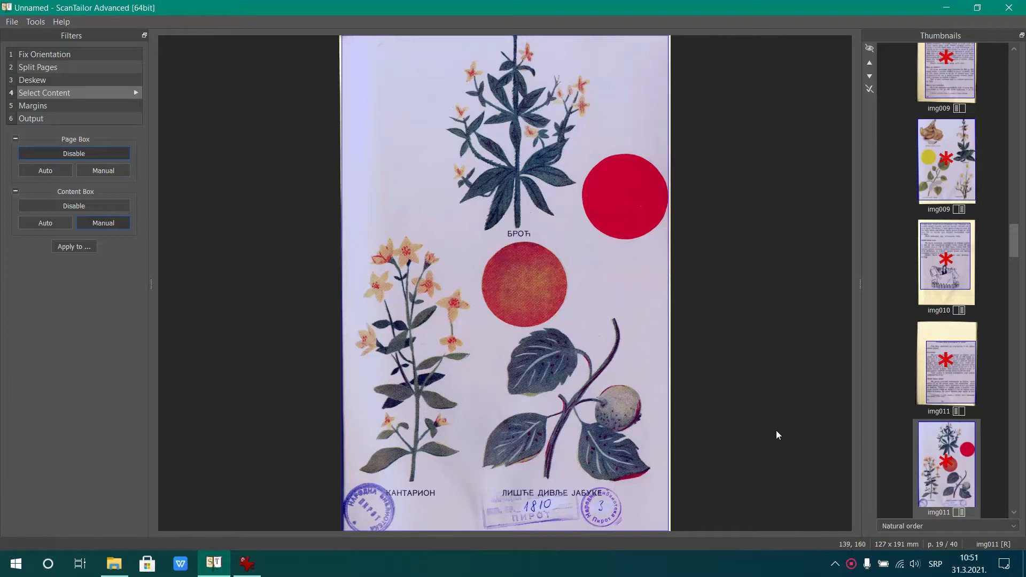
Check the content box of img012, and extend the content box of the illustrated right page of img013 to the left page edge
{"action": "scroll", "coordinate": [928, 399], "scroll_direction": "down", "scroll_amount": 2}
{"action": "left_click", "coordinate": [930, 399]}
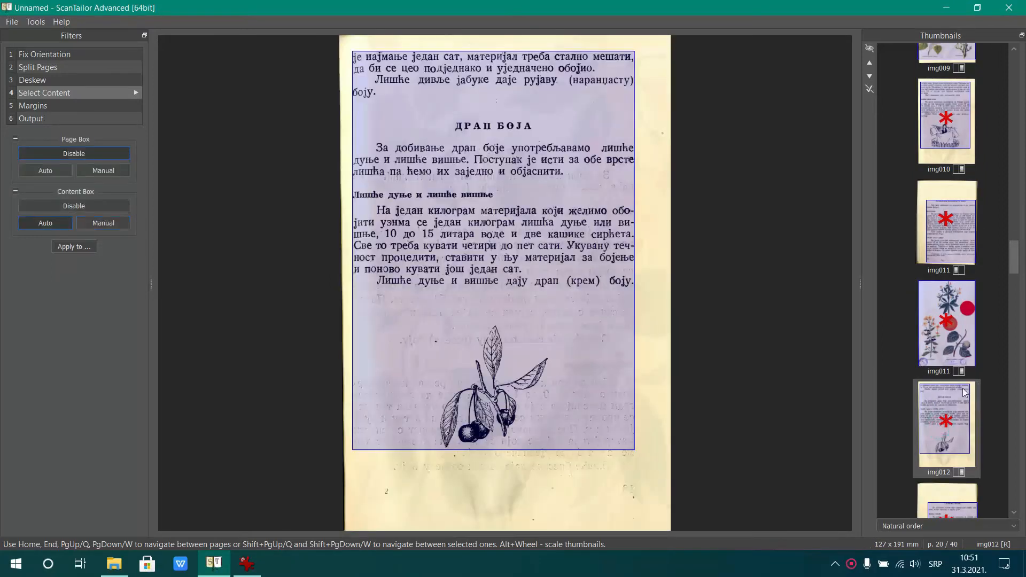
{"action": "scroll", "coordinate": [954, 393], "scroll_direction": "down", "scroll_amount": 2}
{"action": "scroll", "coordinate": [953, 396], "scroll_direction": "down", "scroll_amount": 1}
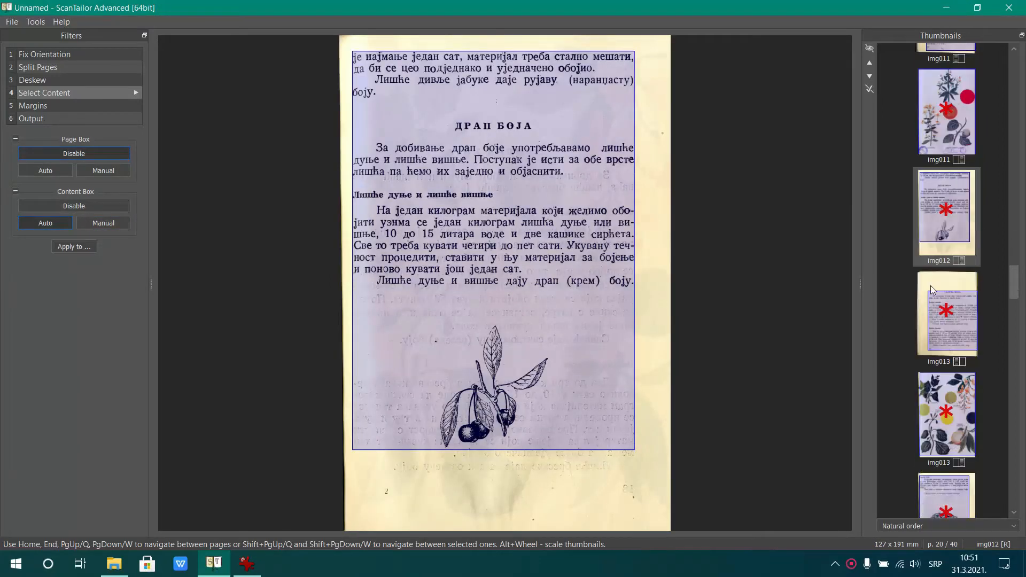
{"action": "left_click", "coordinate": [939, 438]}
{"action": "left_click_drag", "start_coordinate": [354, 118], "coordinate": [345, 118]}
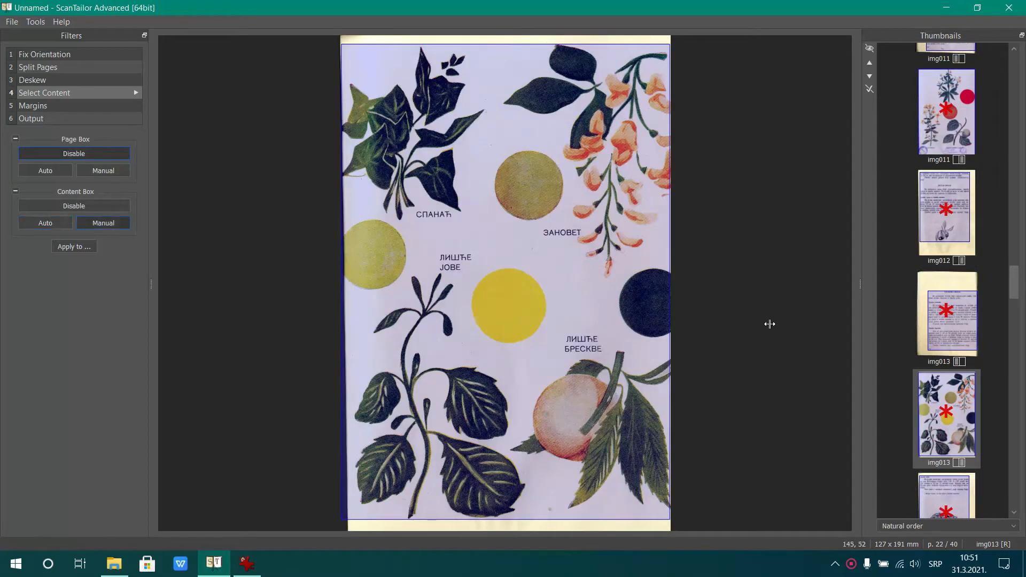
Check the content box of img014, and extend that of the right page of img015 to the right and top page edges
{"action": "scroll", "coordinate": [938, 443], "scroll_direction": "down", "scroll_amount": 4}
{"action": "scroll", "coordinate": [938, 443], "scroll_direction": "down", "scroll_amount": 1}
{"action": "left_click", "coordinate": [931, 175]}
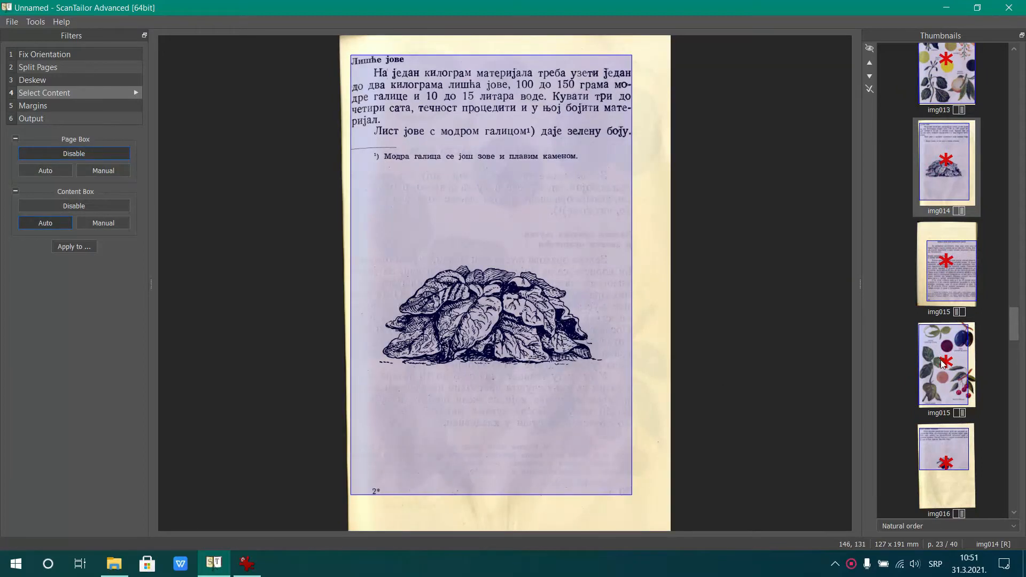
{"action": "scroll", "coordinate": [941, 361], "scroll_direction": "down", "scroll_amount": 2}
{"action": "left_click", "coordinate": [958, 200]}
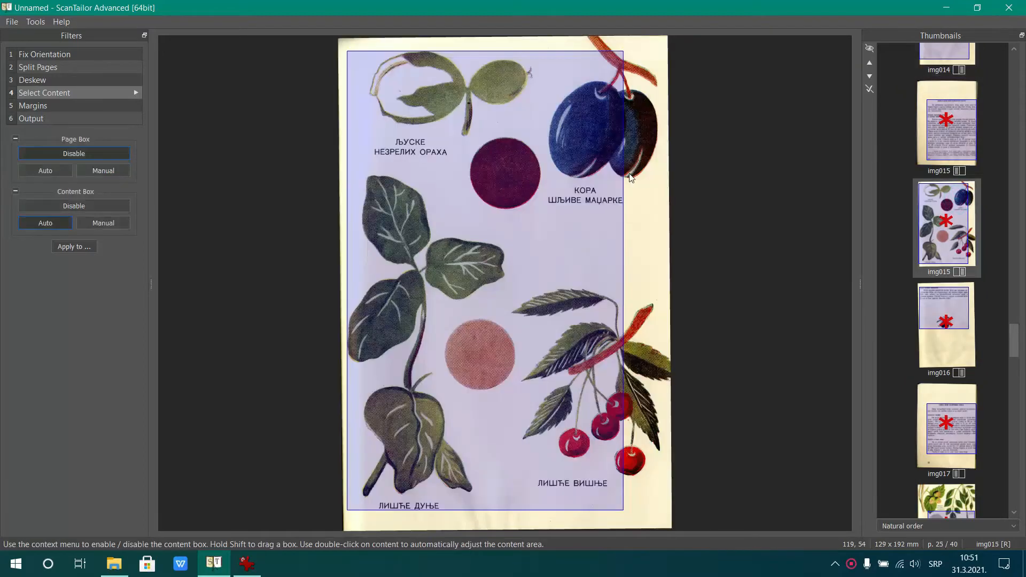
{"action": "left_click_drag", "start_coordinate": [624, 178], "coordinate": [671, 178]}
{"action": "left_click_drag", "start_coordinate": [626, 51], "coordinate": [629, 35]}
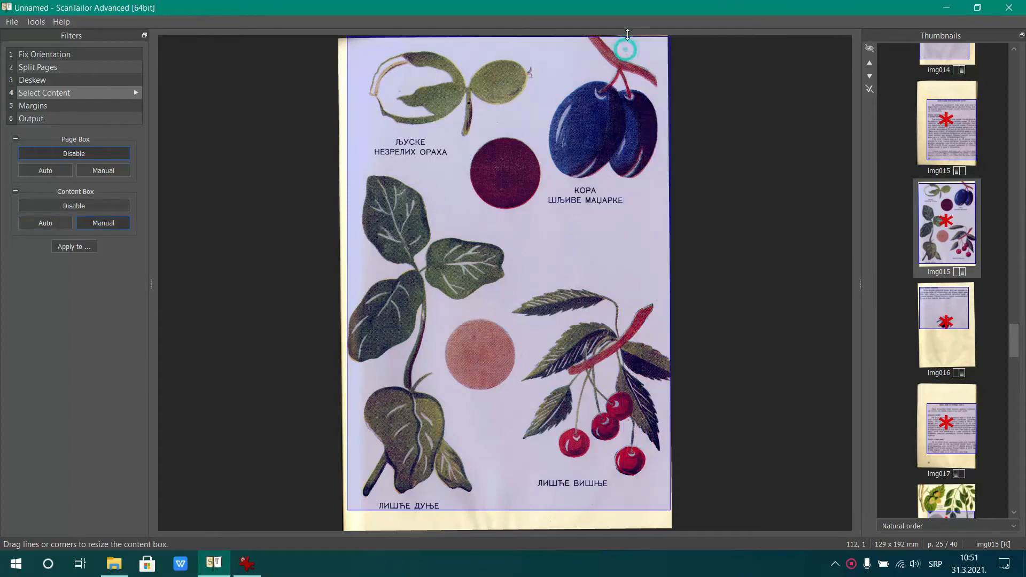
Extend the content box of the illustrated right page of img017 to the top, left, right and bottom page edges
{"action": "scroll", "coordinate": [968, 386], "scroll_direction": "down", "scroll_amount": 2}
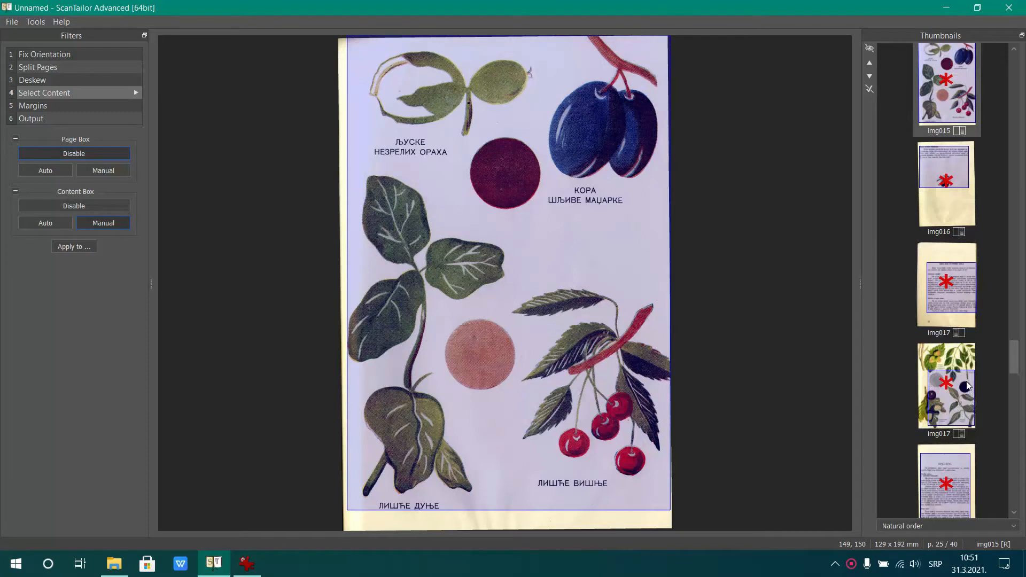
{"action": "left_click", "coordinate": [968, 386]}
{"action": "left_click_drag", "start_coordinate": [489, 194], "coordinate": [532, 26]}
{"action": "left_click_drag", "start_coordinate": [401, 94], "coordinate": [338, 94]}
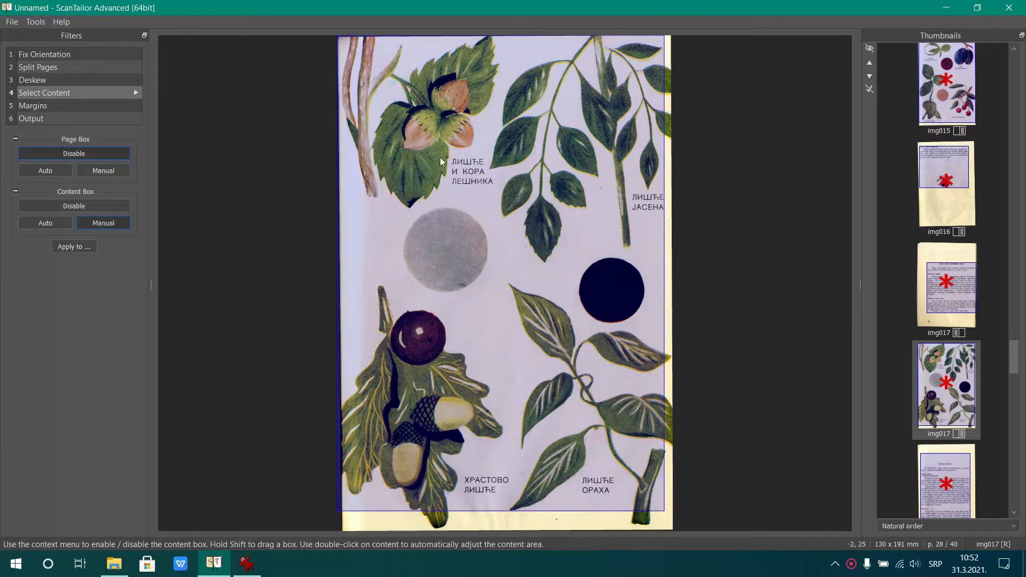
{"action": "left_click_drag", "start_coordinate": [665, 195], "coordinate": [672, 195]}
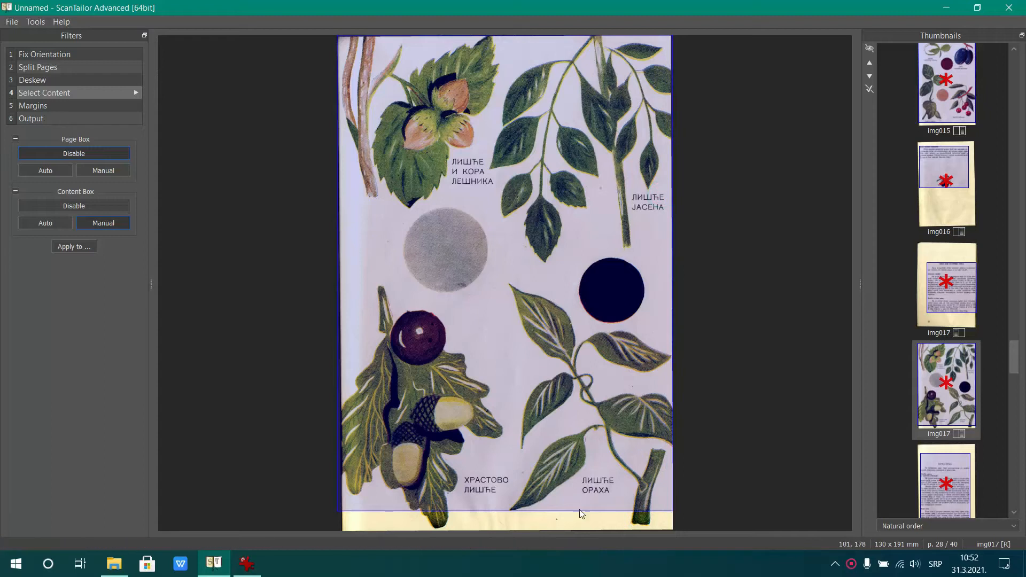
{"action": "left_click_drag", "start_coordinate": [584, 515], "coordinate": [582, 528]}
Lower the top edge of the content box of img018 to just above the heading ЦРНА БОЈА
{"action": "scroll", "coordinate": [946, 374], "scroll_direction": "down", "scroll_amount": 4}
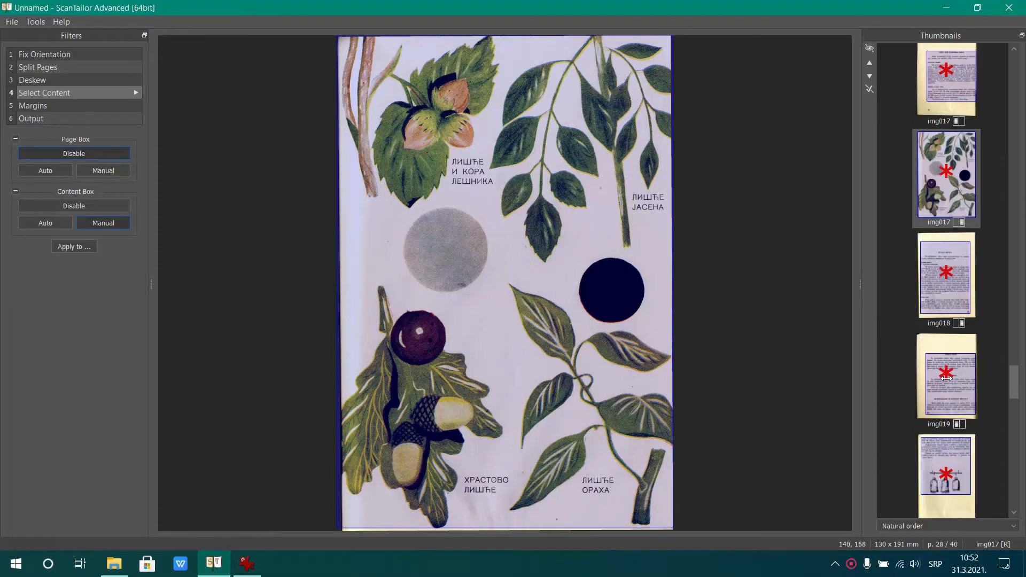
{"action": "left_click", "coordinate": [940, 287]}
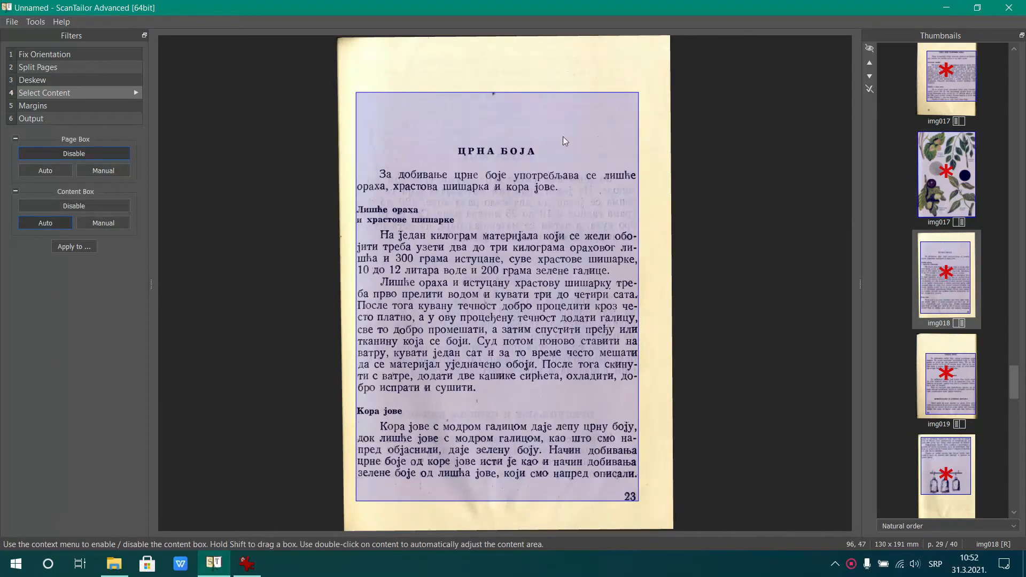
{"action": "left_click_drag", "start_coordinate": [535, 94], "coordinate": [529, 148]}
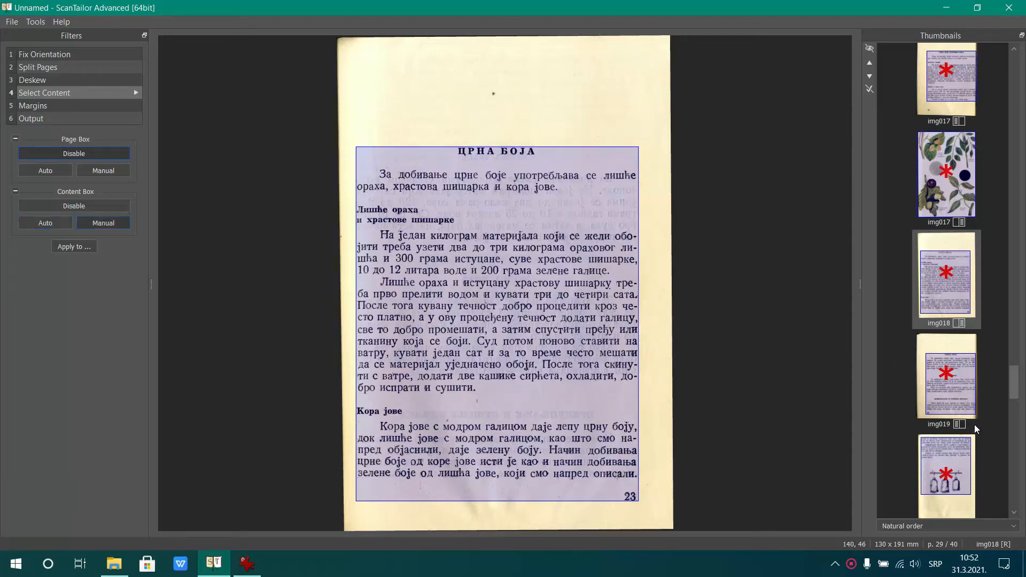
Check the content boxes of the right page of img019, the left page of img020 and both pages of img022
{"action": "left_click", "coordinate": [964, 458]}
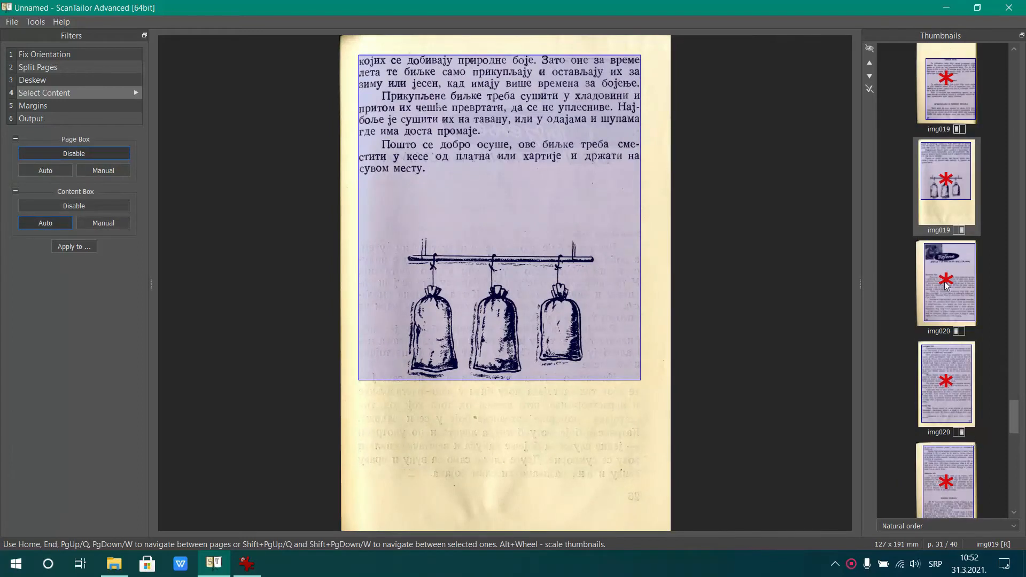
{"action": "left_click", "coordinate": [946, 279]}
{"action": "scroll", "coordinate": [915, 278], "scroll_direction": "down", "scroll_amount": 3}
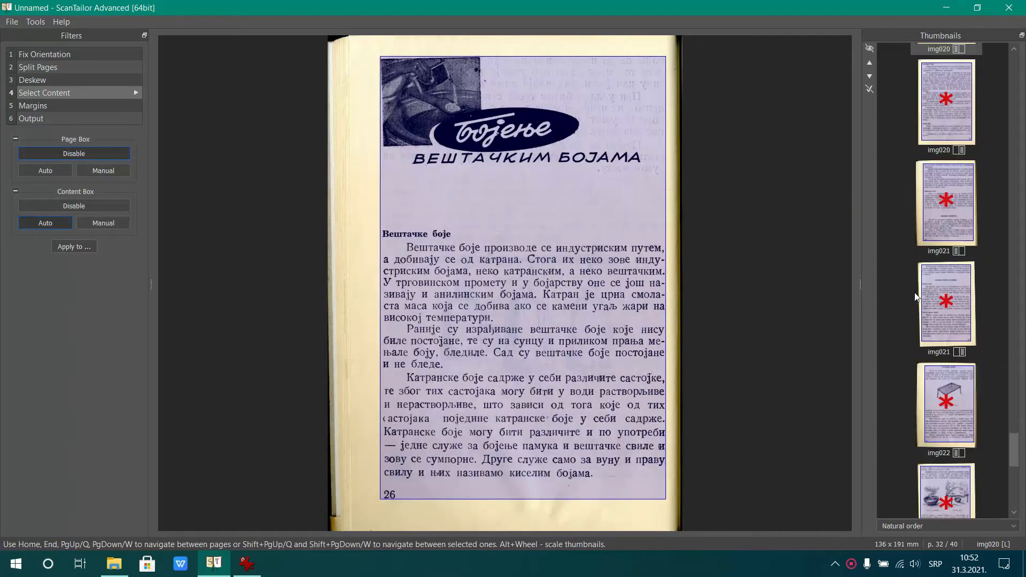
{"action": "left_click", "coordinate": [939, 409]}
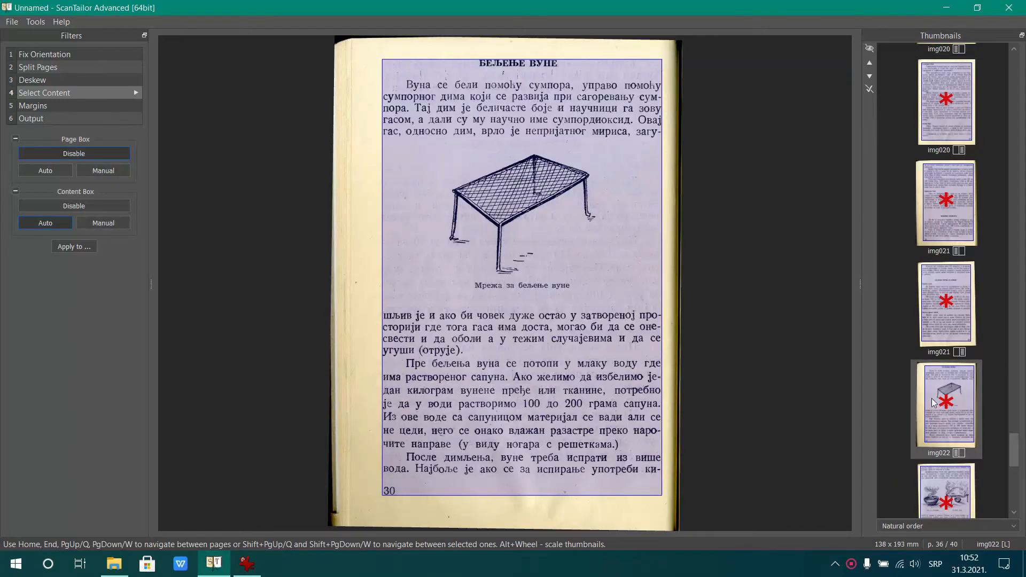
{"action": "scroll", "coordinate": [931, 403], "scroll_direction": "down", "scroll_amount": 5}
{"action": "left_click", "coordinate": [938, 310]}
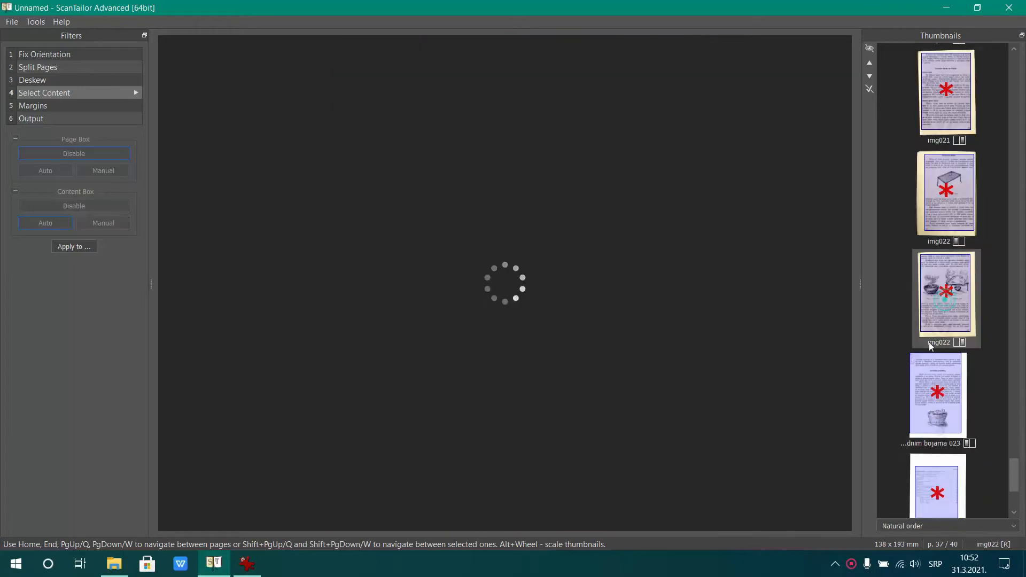
Tighten the left, top and bottom of the content box on the left page of bojama 023 to exclude the handwriting and stamps
{"action": "scroll", "coordinate": [922, 414], "scroll_direction": "down", "scroll_amount": 3}
{"action": "left_click", "coordinate": [929, 273]}
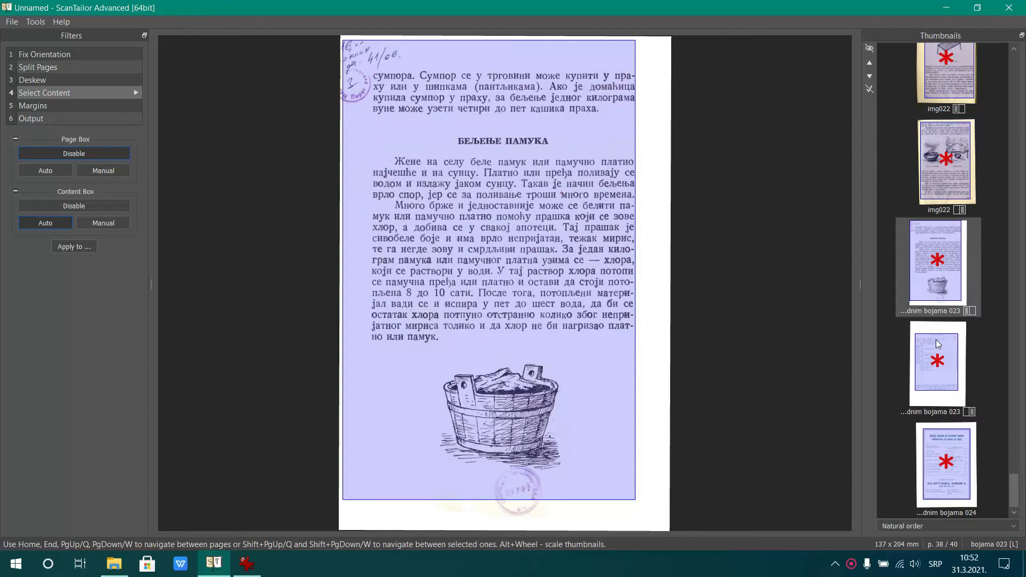
{"action": "left_click_drag", "start_coordinate": [344, 119], "coordinate": [373, 125]}
{"action": "left_click_drag", "start_coordinate": [480, 40], "coordinate": [480, 70]}
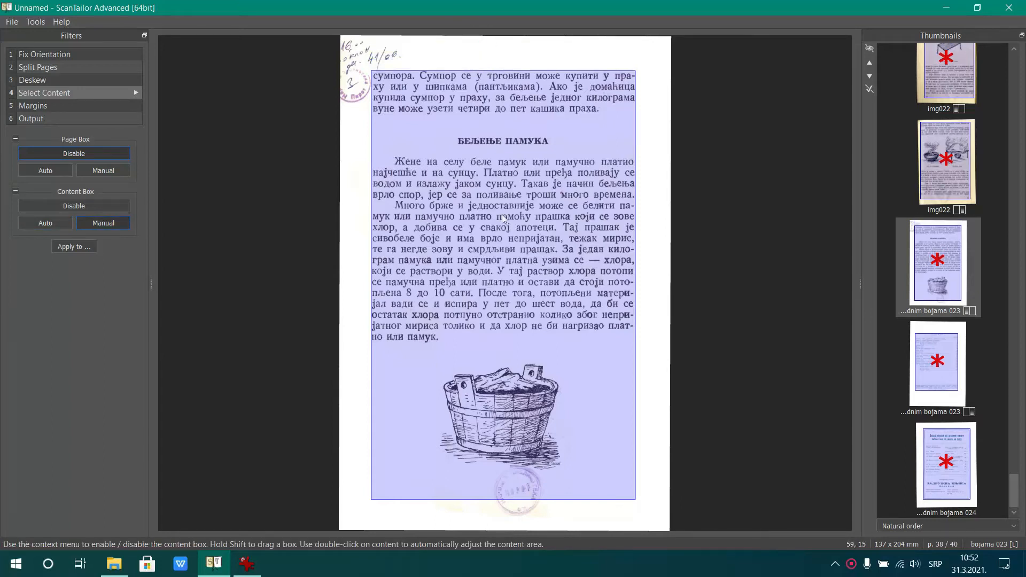
{"action": "left_click_drag", "start_coordinate": [506, 501], "coordinate": [516, 473]}
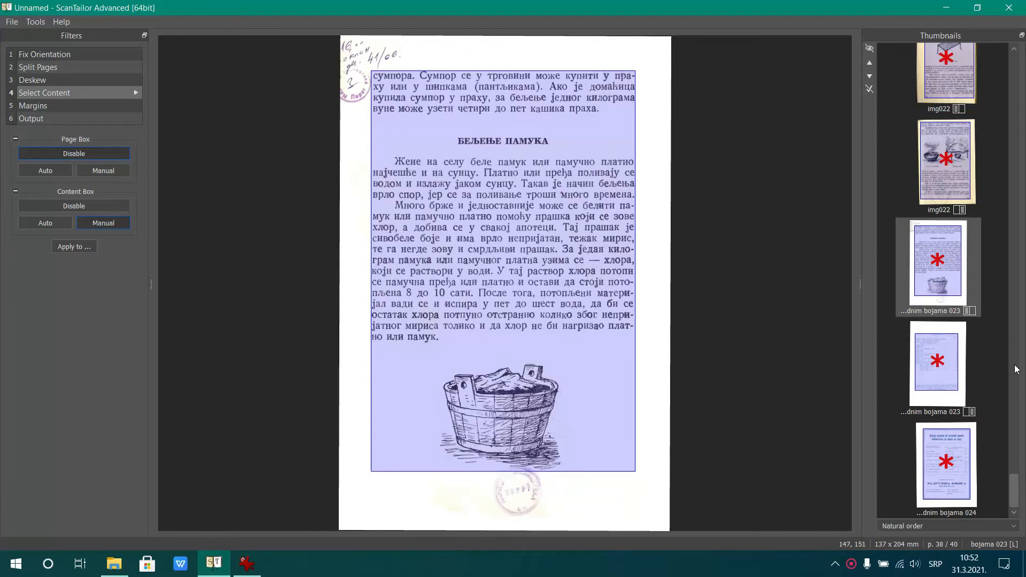
Check the content boxes of the contents page and the last page, bojama 024, and switch to the Margins stage
{"action": "left_click", "coordinate": [944, 368]}
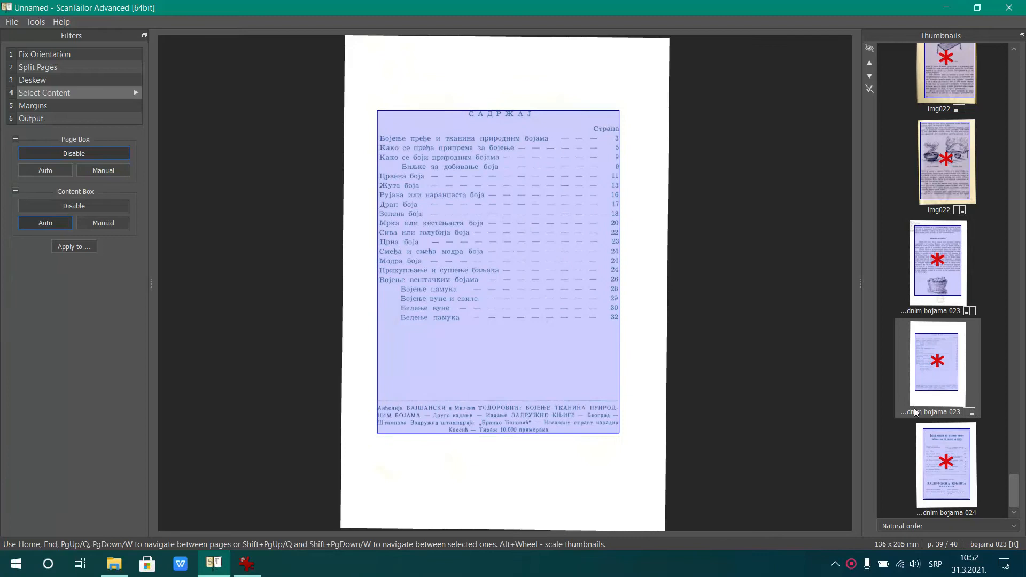
{"action": "left_click", "coordinate": [942, 471]}
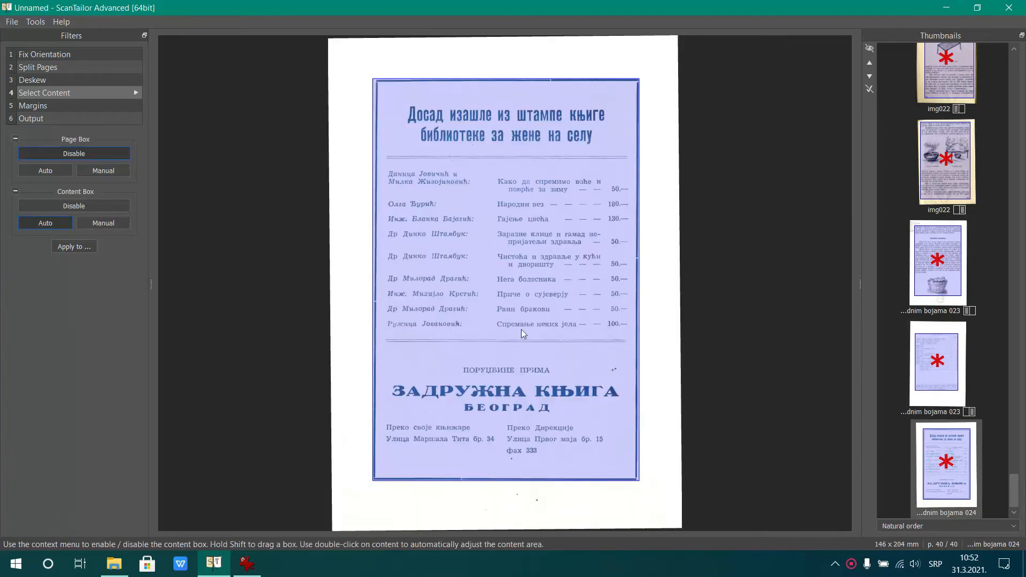
{"action": "left_click", "coordinate": [83, 106]}
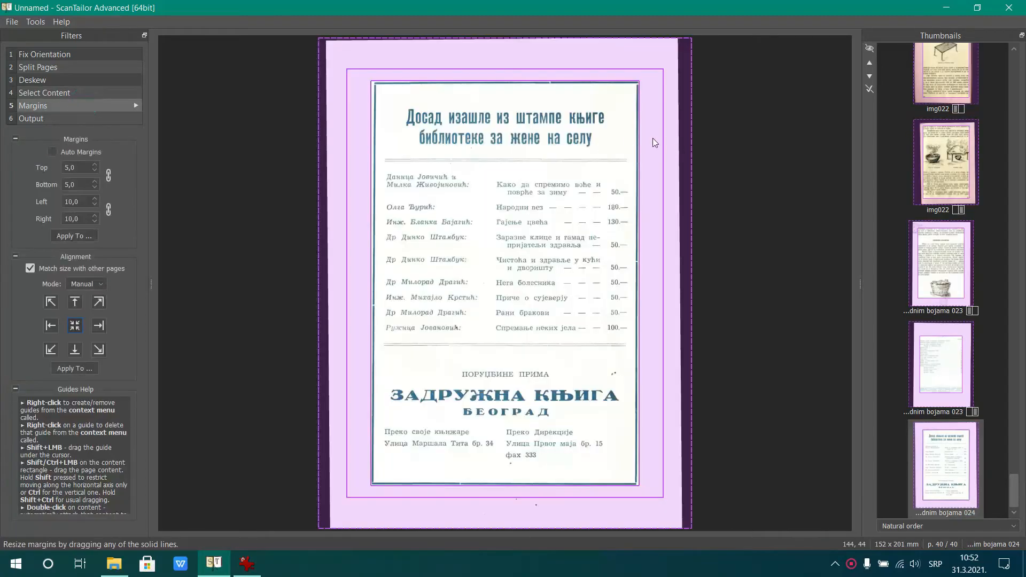
Review the margins of cover img001 and title page img002, and reduce the top and bottom margins of img002 to 4,6
{"action": "left_click_drag", "start_coordinate": [1015, 485], "coordinate": [1025, 13]}
{"action": "left_click", "coordinate": [943, 85]}
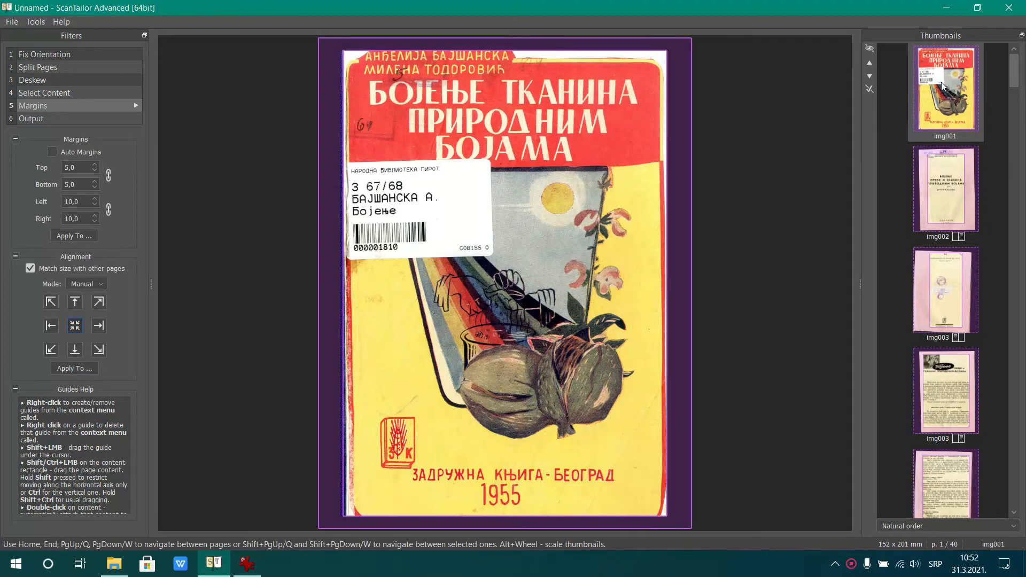
{"action": "left_click", "coordinate": [930, 181]}
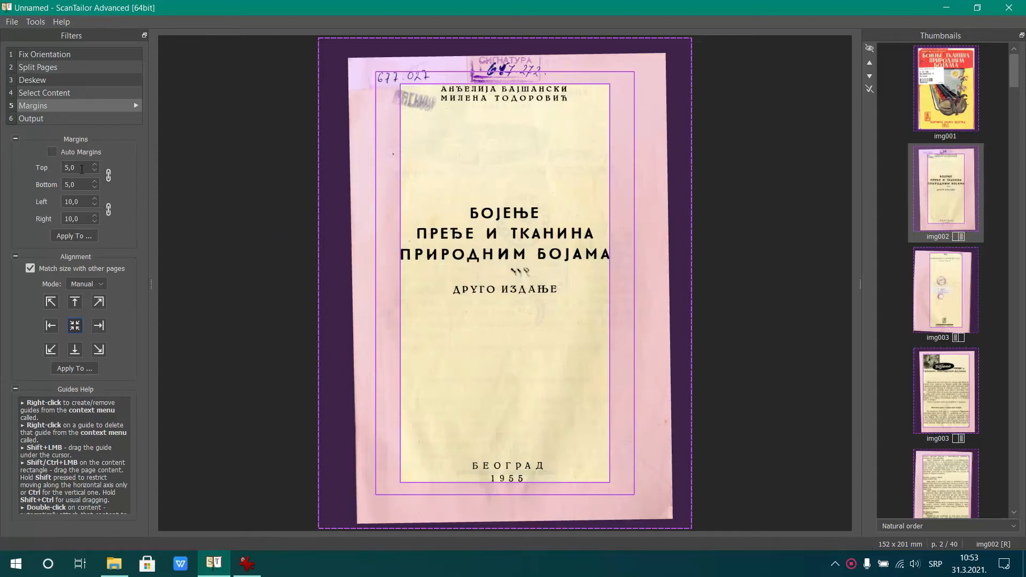
{"action": "left_click_drag", "start_coordinate": [426, 71], "coordinate": [432, 71]}
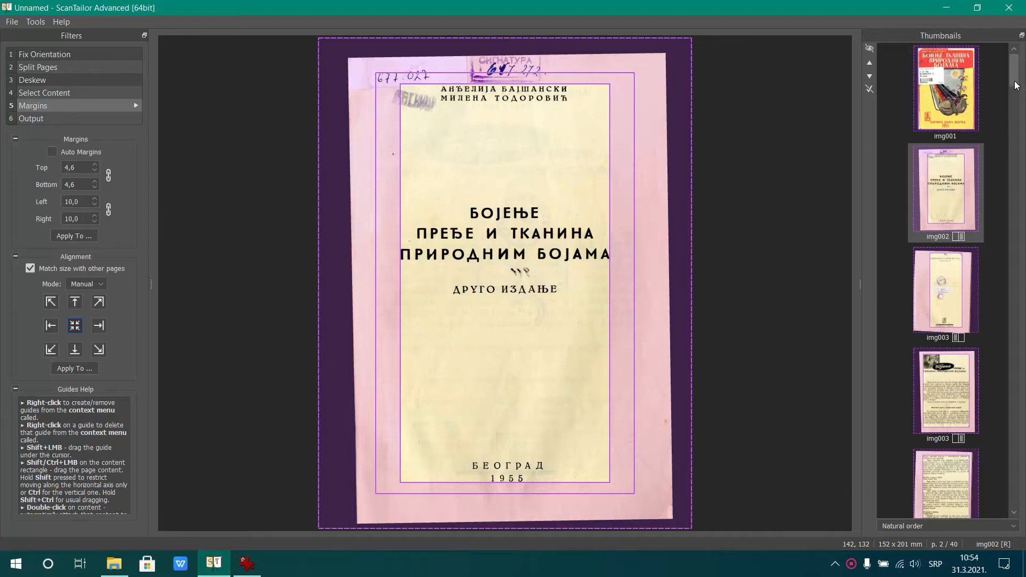
Set the top, bottom, left and right margins of cover img001 to 0 and apply them to all pages
{"action": "left_click", "coordinate": [933, 102]}
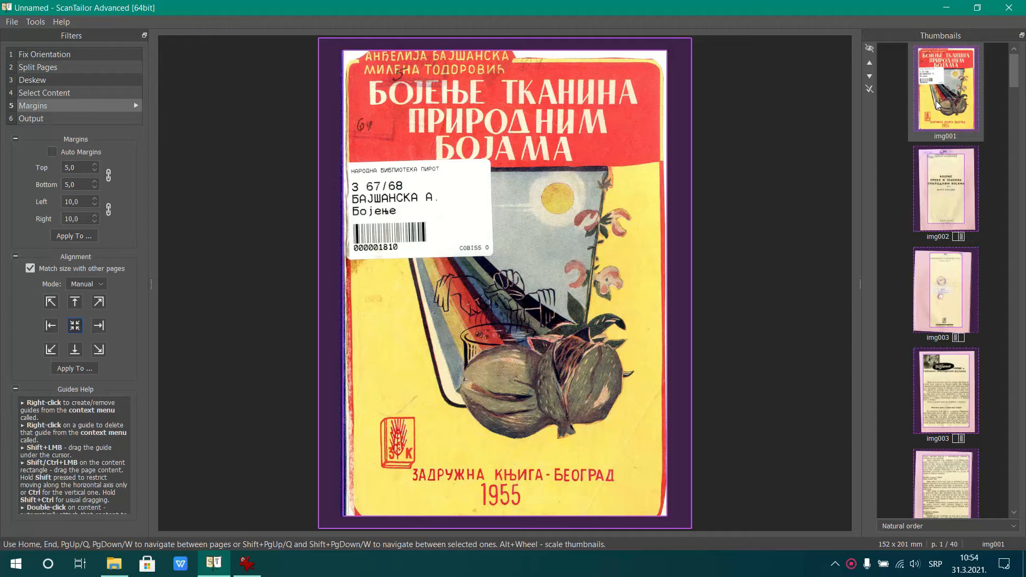
{"action": "left_click_drag", "start_coordinate": [79, 170], "coordinate": [20, 172]}
{"action": "type", "text": "0"}
{"action": "left_click_drag", "start_coordinate": [82, 205], "coordinate": [65, 202]}
{"action": "type", "text": "0"}
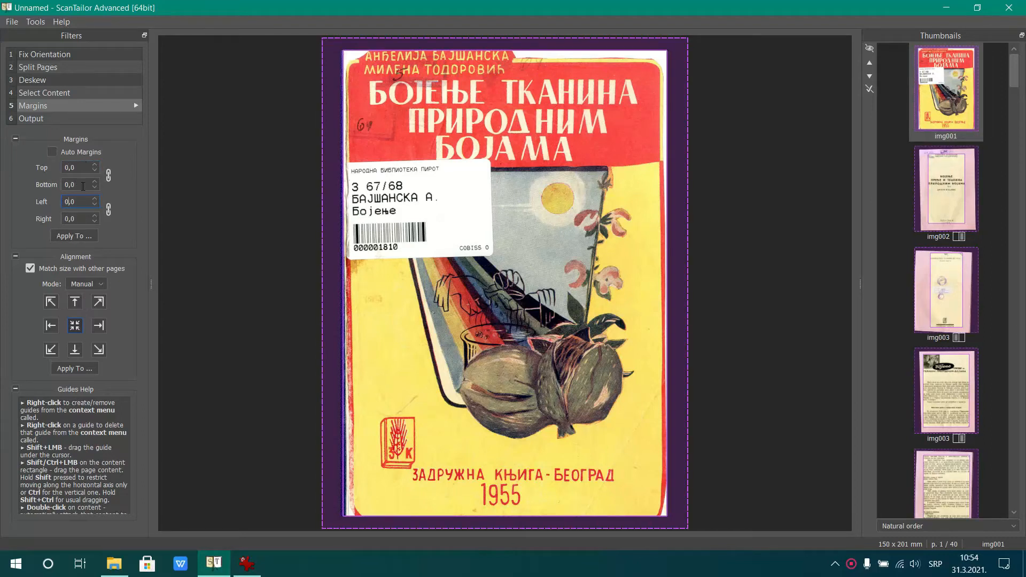
{"action": "left_click", "coordinate": [83, 236]}
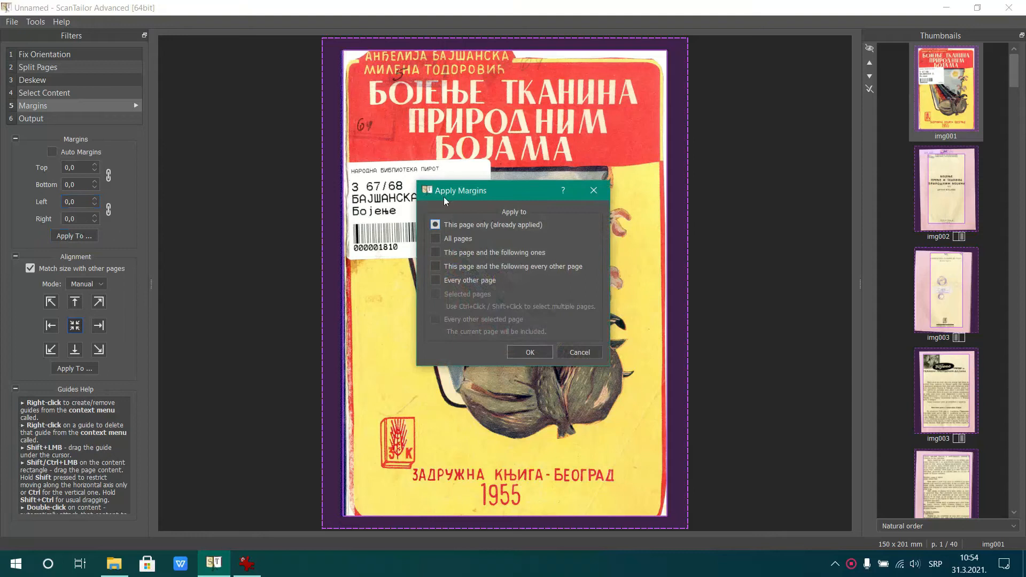
{"action": "left_click", "coordinate": [465, 239]}
{"action": "left_click", "coordinate": [518, 348]}
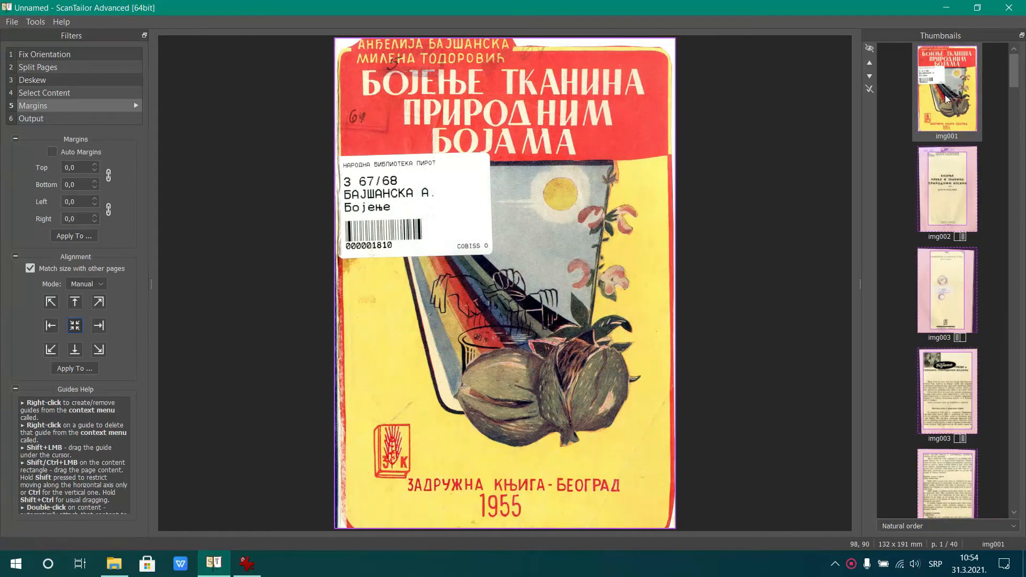
Check the margins of title page img002, the last page bojama 024 and the contents page
{"action": "left_click", "coordinate": [923, 181]}
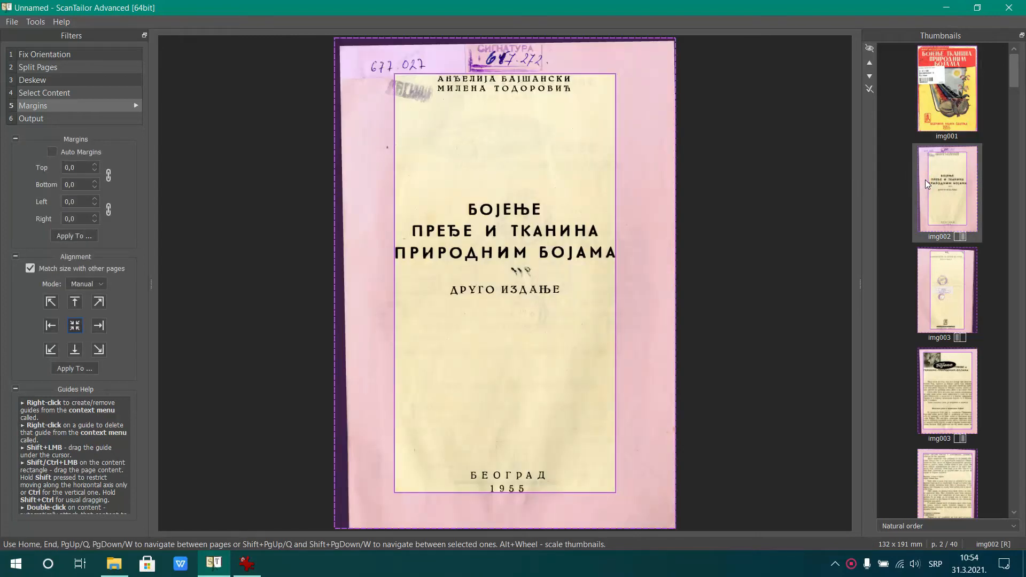
{"action": "left_click_drag", "start_coordinate": [1019, 72], "coordinate": [1008, 504]}
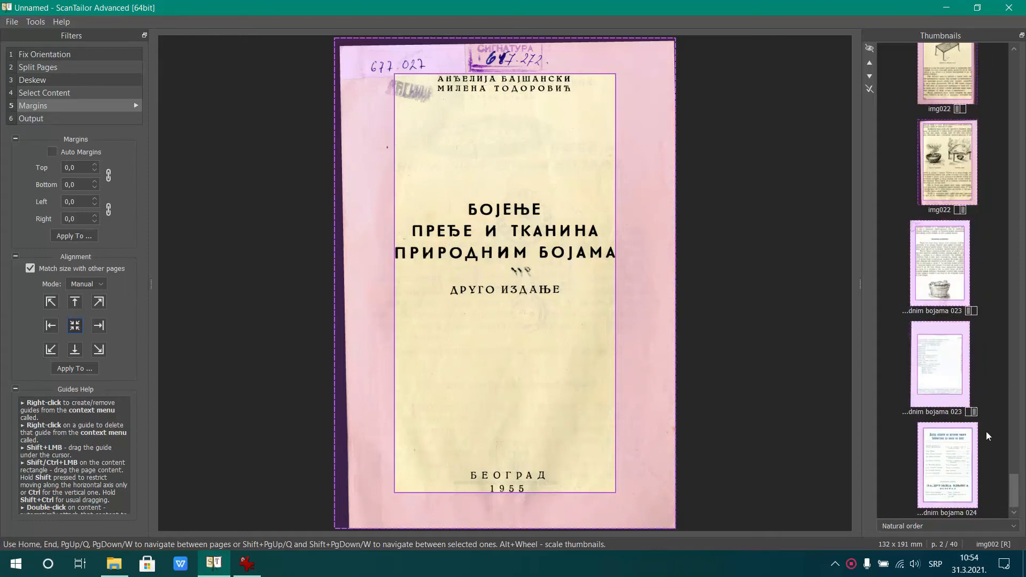
{"action": "left_click", "coordinate": [951, 470]}
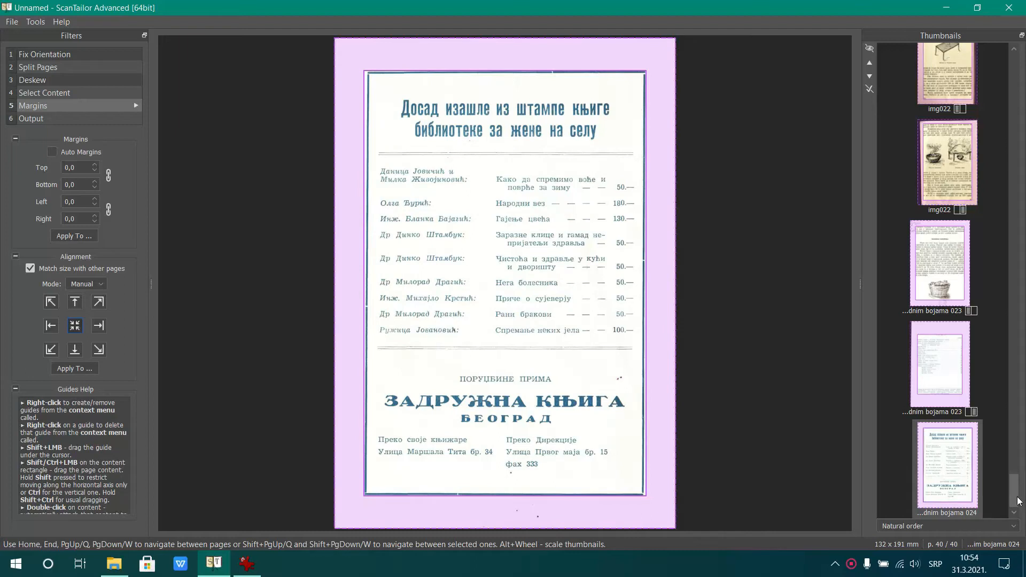
{"action": "scroll", "coordinate": [1018, 501], "scroll_direction": "up", "scroll_amount": 2}
{"action": "left_click", "coordinate": [951, 485]}
Reopen cover img001, sort the page thumbnails by increasing width and look at the widest pages
{"action": "left_click_drag", "start_coordinate": [1014, 480], "coordinate": [1015, 64]}
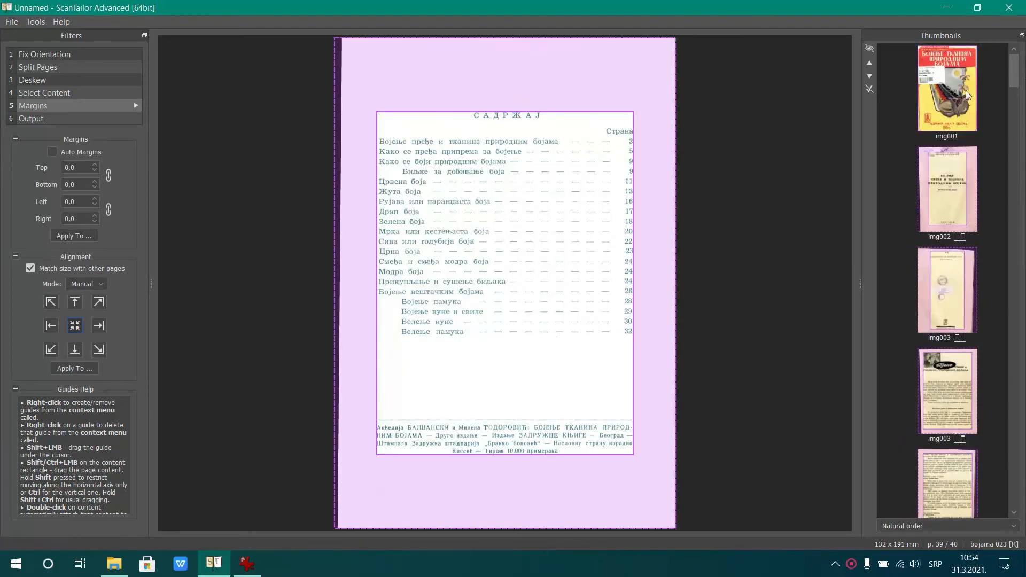
{"action": "left_click", "coordinate": [961, 93]}
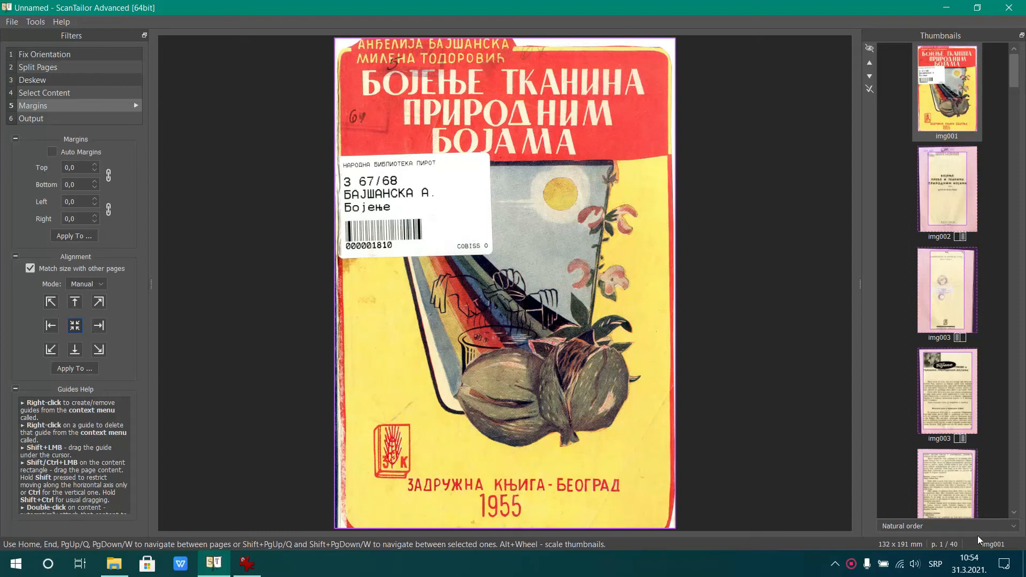
{"action": "left_click", "coordinate": [981, 528]}
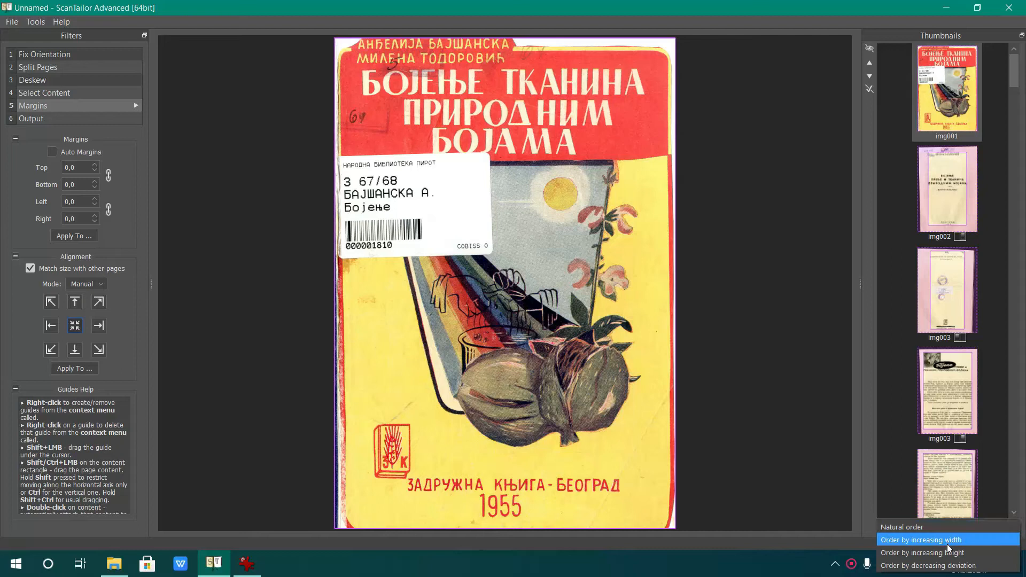
{"action": "left_click", "coordinate": [974, 538]}
{"action": "left_click_drag", "start_coordinate": [1011, 78], "coordinate": [1000, 521]}
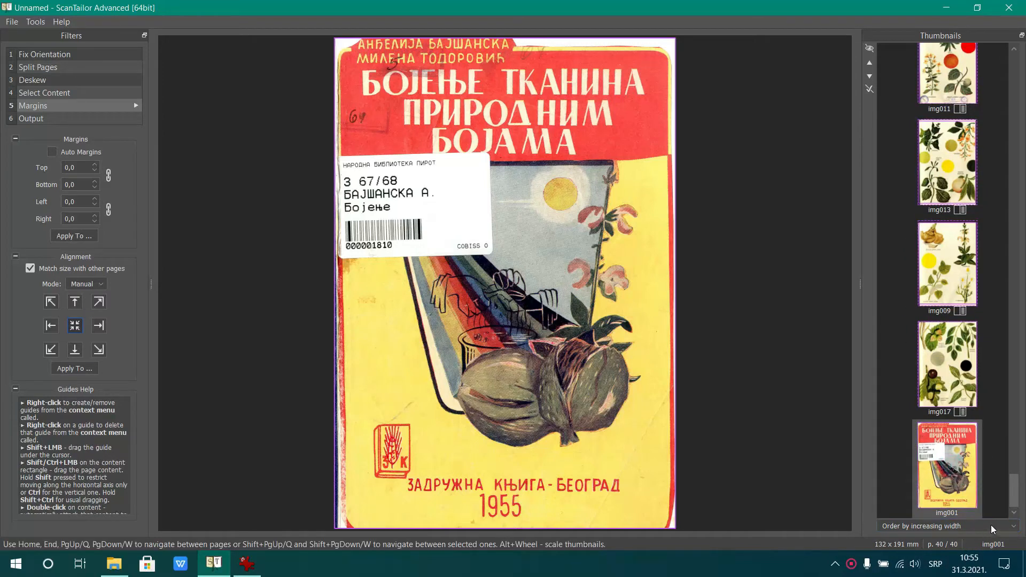
Sort the page thumbnails by increasing height and compare the tallest page, img011, with cover img001
{"action": "left_click", "coordinate": [990, 525]}
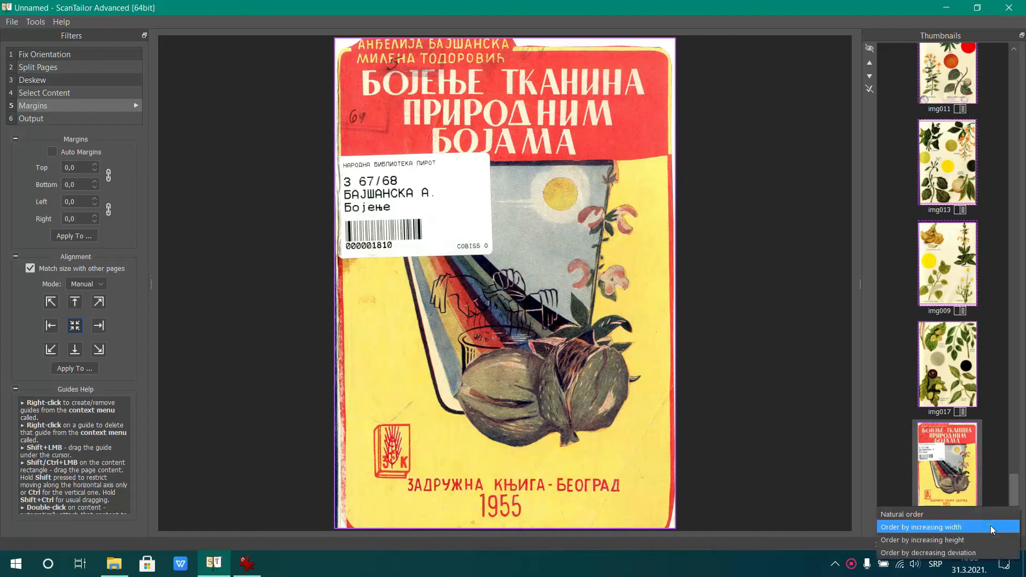
{"action": "left_click", "coordinate": [967, 539]}
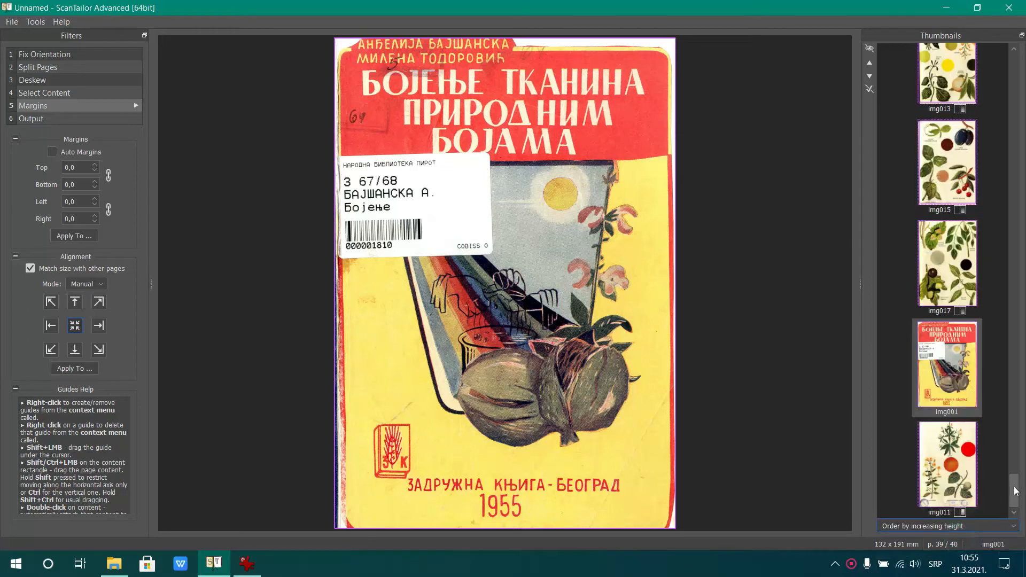
{"action": "left_click", "coordinate": [949, 464]}
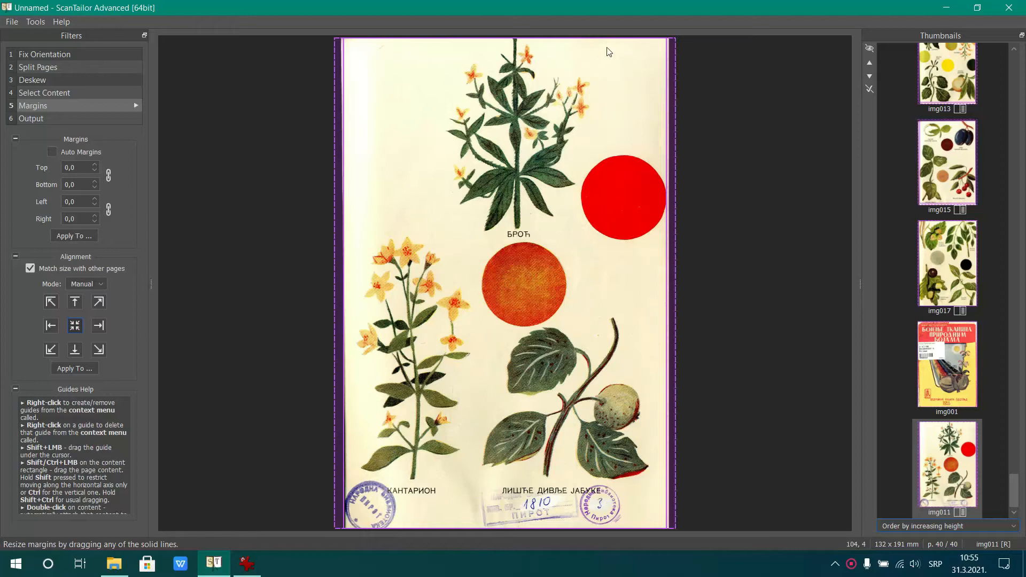
{"action": "left_click", "coordinate": [960, 383]}
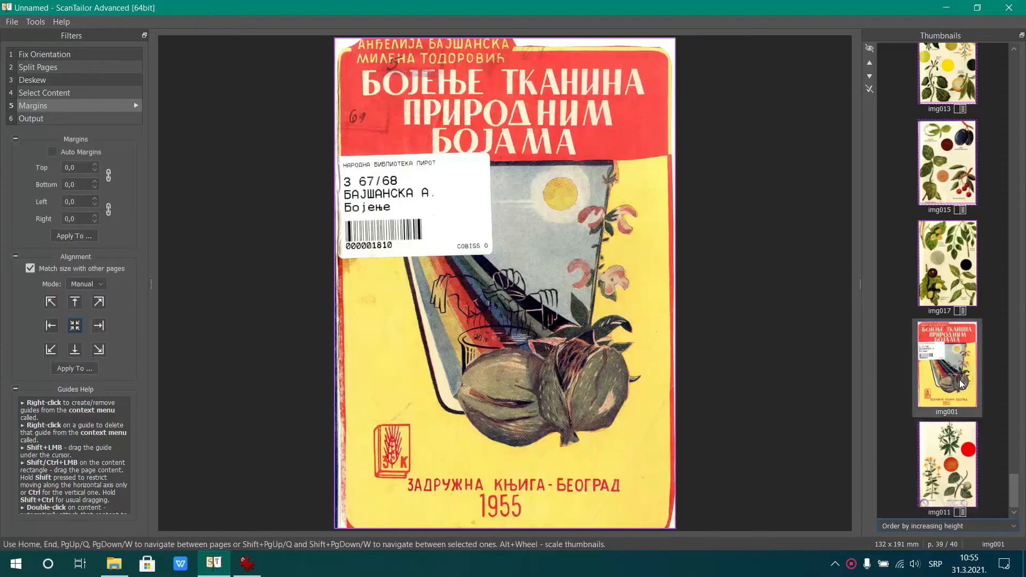
{"action": "left_click", "coordinate": [957, 468]}
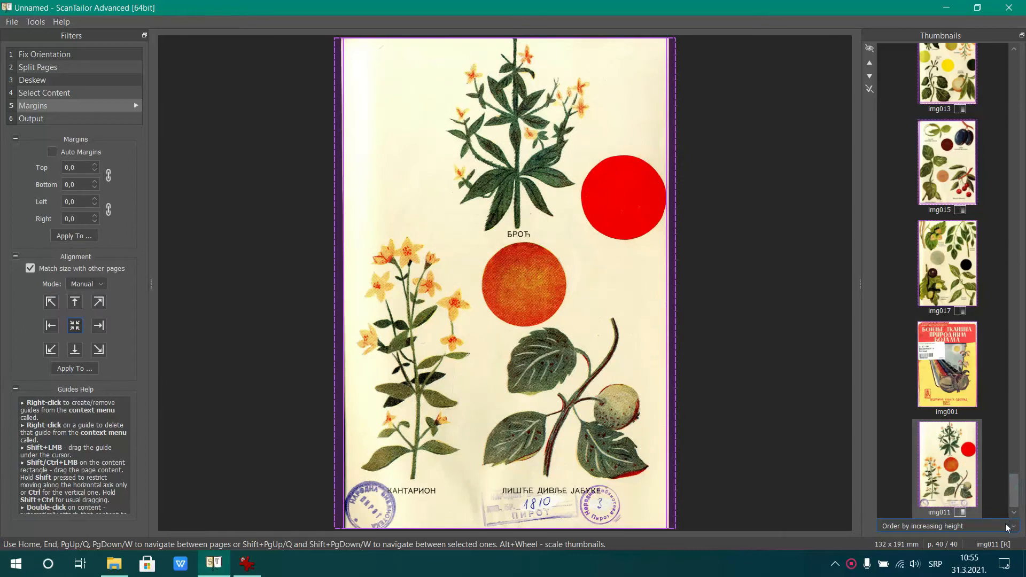
Restore the natural order of the page thumbnails and reopen cover img001
{"action": "left_click", "coordinate": [1008, 527]}
{"action": "left_click", "coordinate": [925, 498]}
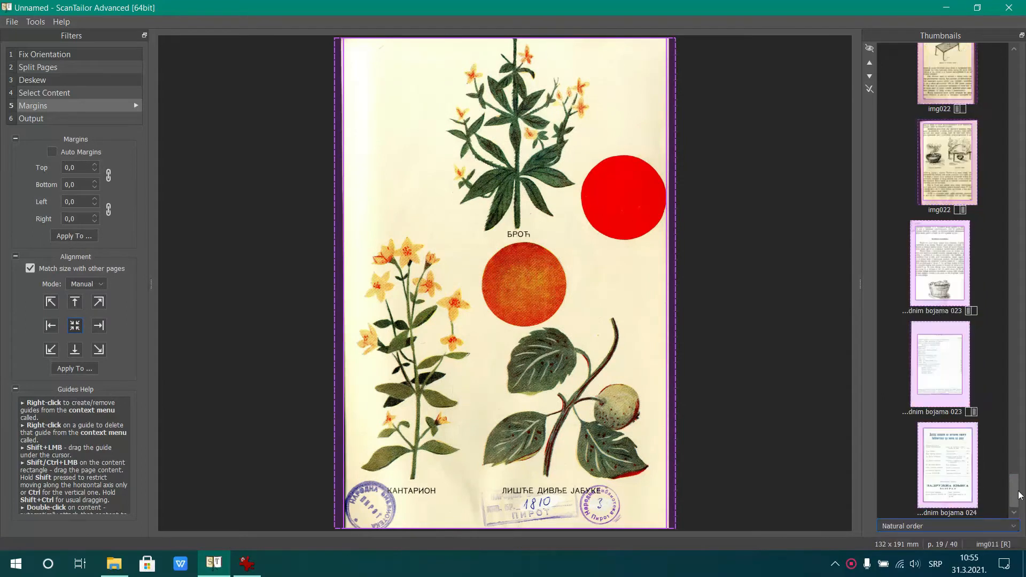
{"action": "left_click_drag", "start_coordinate": [1016, 494], "coordinate": [2, 3]}
{"action": "left_click", "coordinate": [944, 94]}
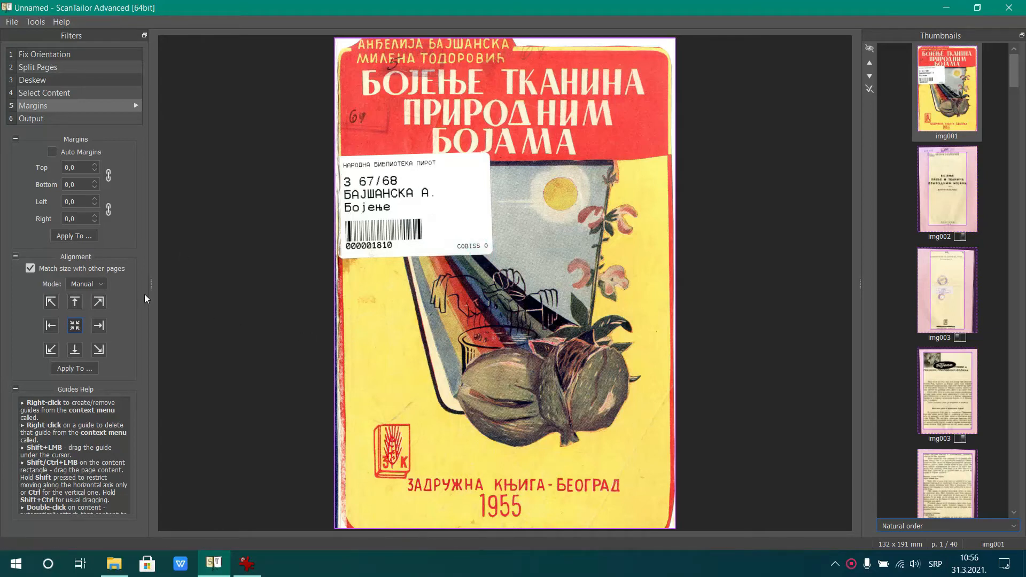
Try cover img001 without size matching and img003 [R] with right, left, top and bottom alignment, restoring size matching and centre alignment
{"action": "left_click", "coordinate": [27, 270]}
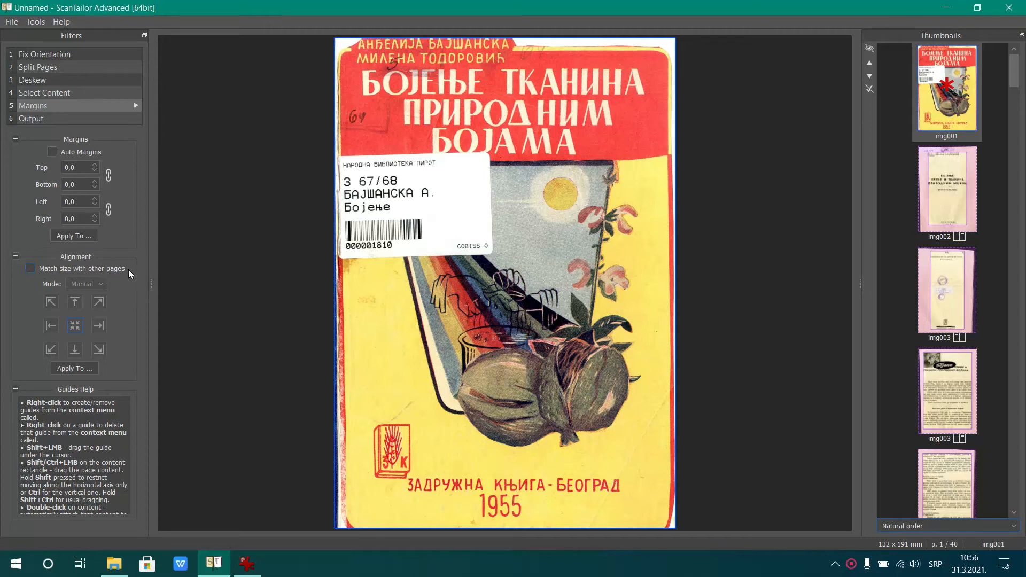
{"action": "left_click", "coordinate": [106, 271]}
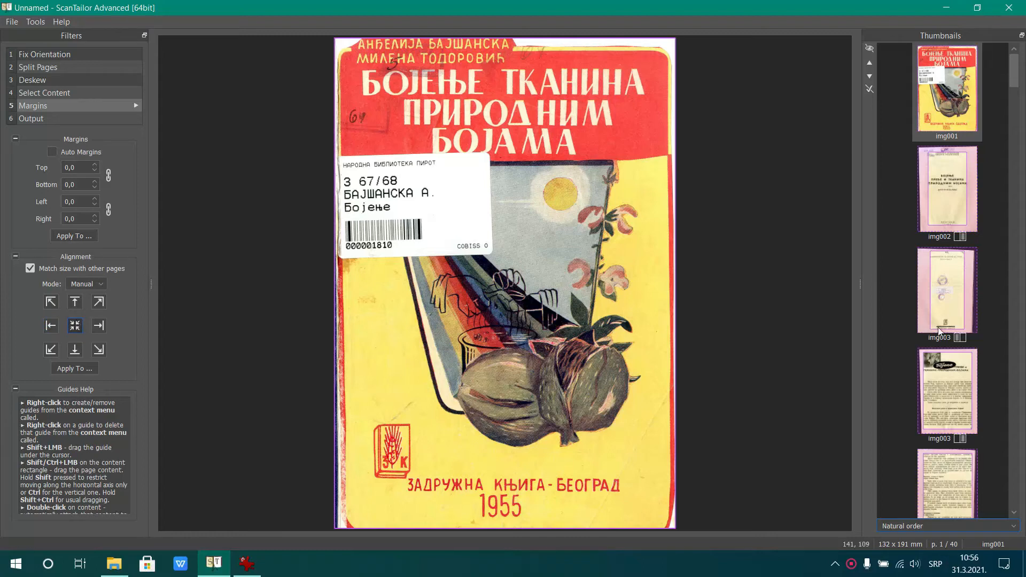
{"action": "left_click", "coordinate": [948, 400]}
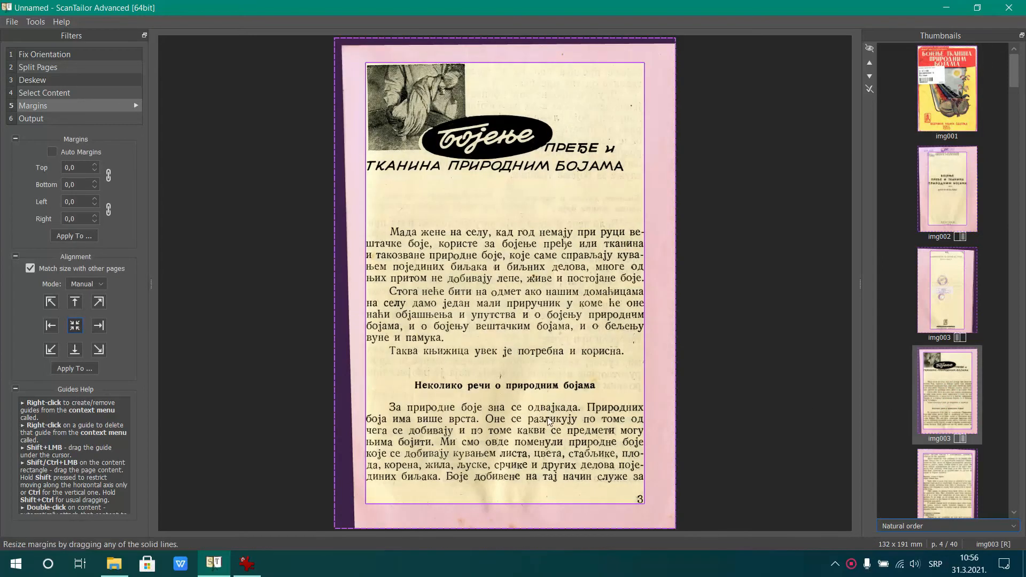
{"action": "left_click", "coordinate": [97, 327]}
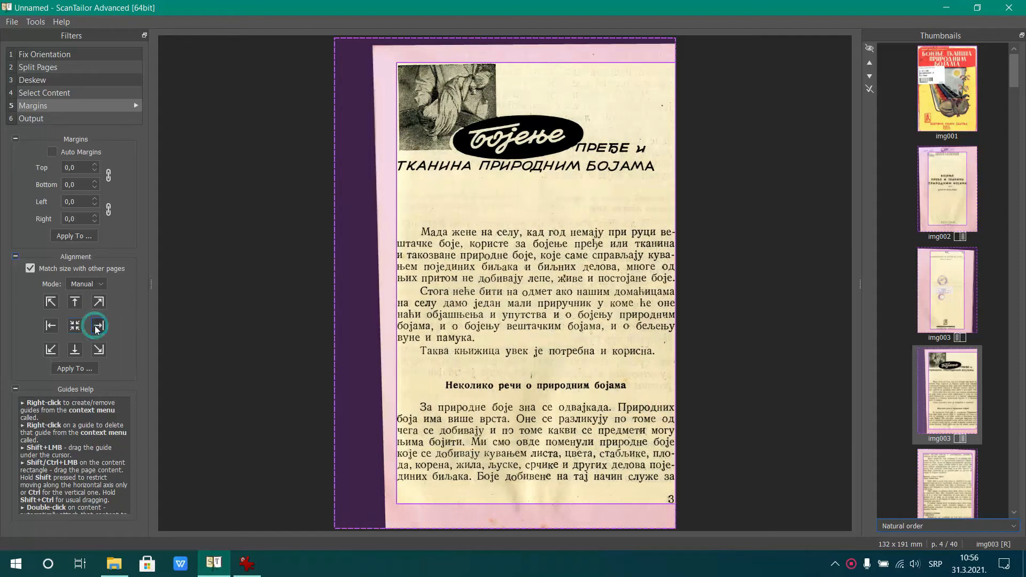
{"action": "left_click", "coordinate": [53, 326]}
{"action": "left_click", "coordinate": [73, 303]}
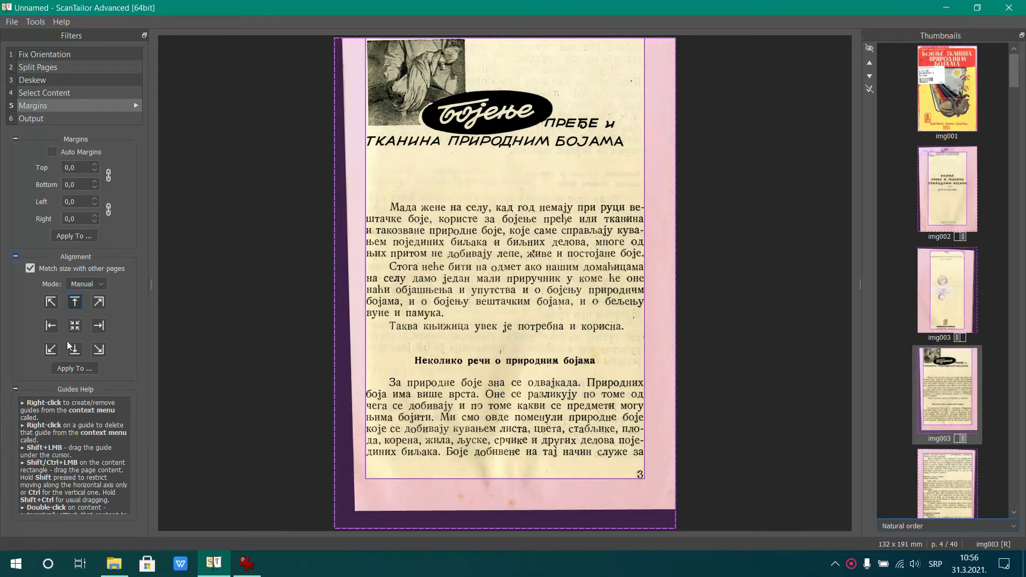
{"action": "left_click", "coordinate": [78, 349]}
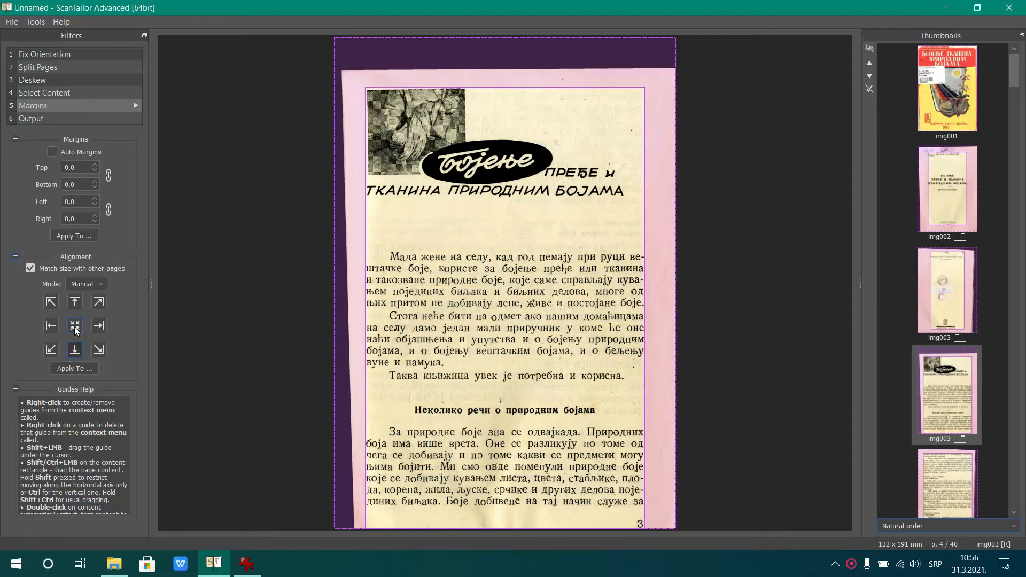
{"action": "left_click", "coordinate": [75, 327]}
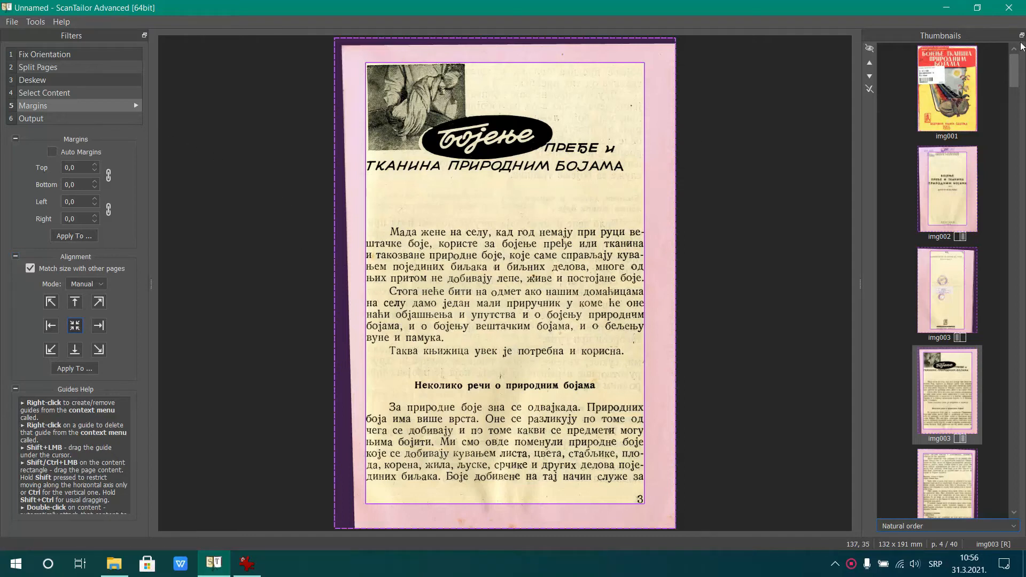
Switch to the Output stage for cover img001 and check the Bojenje tkanina folder for the out subfolder in File Explorer
{"action": "left_click", "coordinate": [28, 118]}
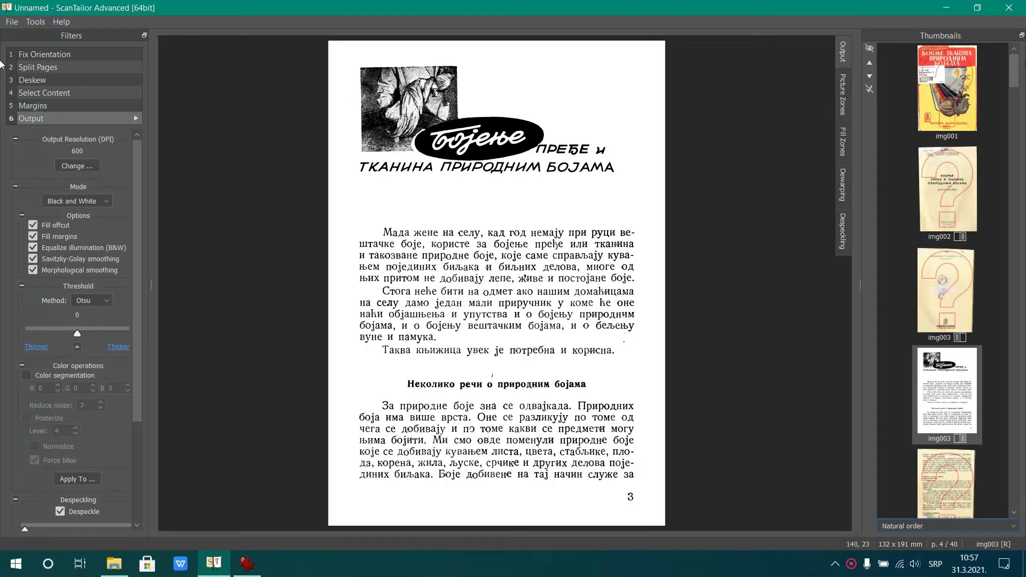
{"action": "left_click", "coordinate": [971, 82]}
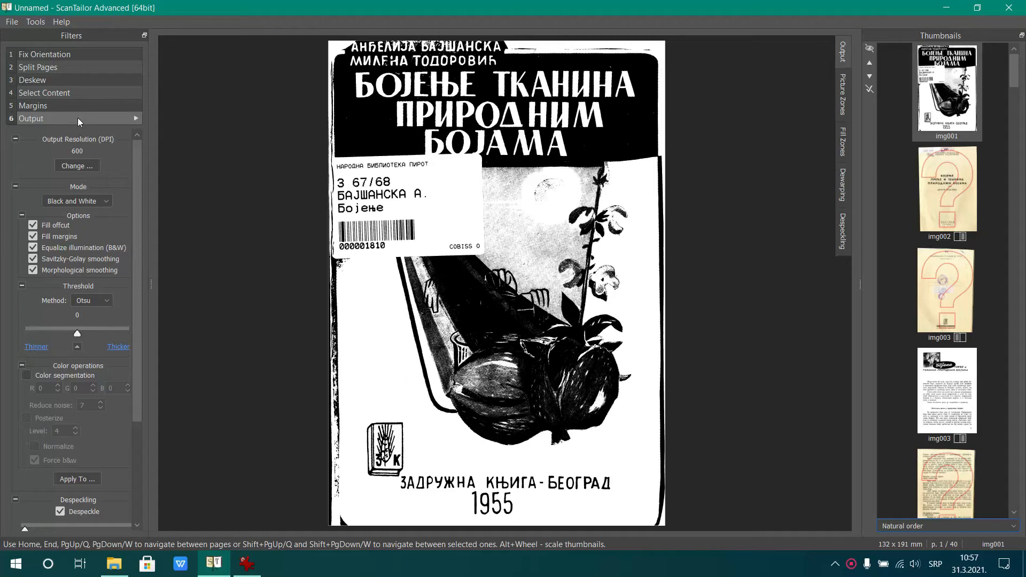
{"action": "left_click", "coordinate": [113, 564]}
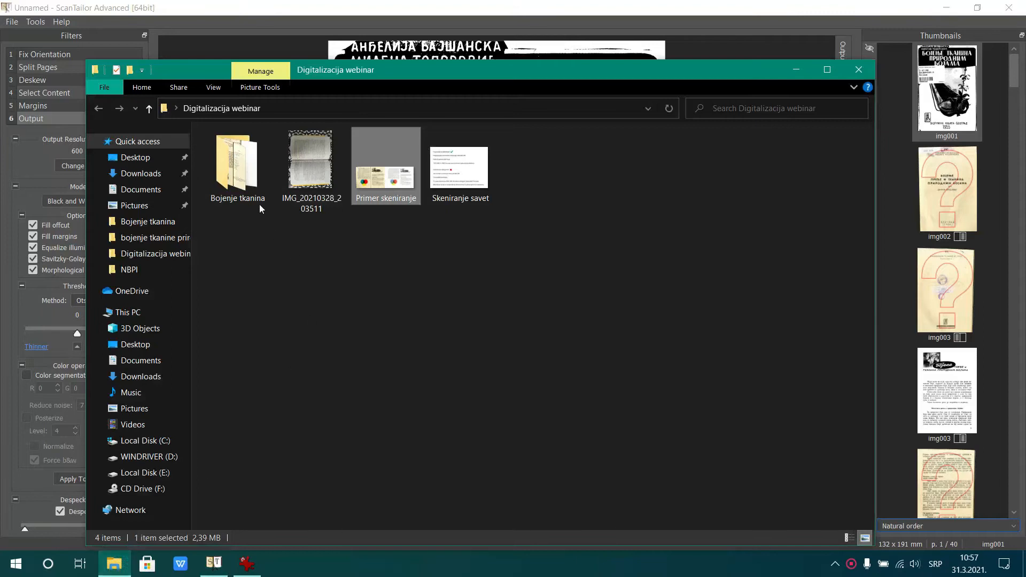
{"action": "double_click", "coordinate": [249, 176]}
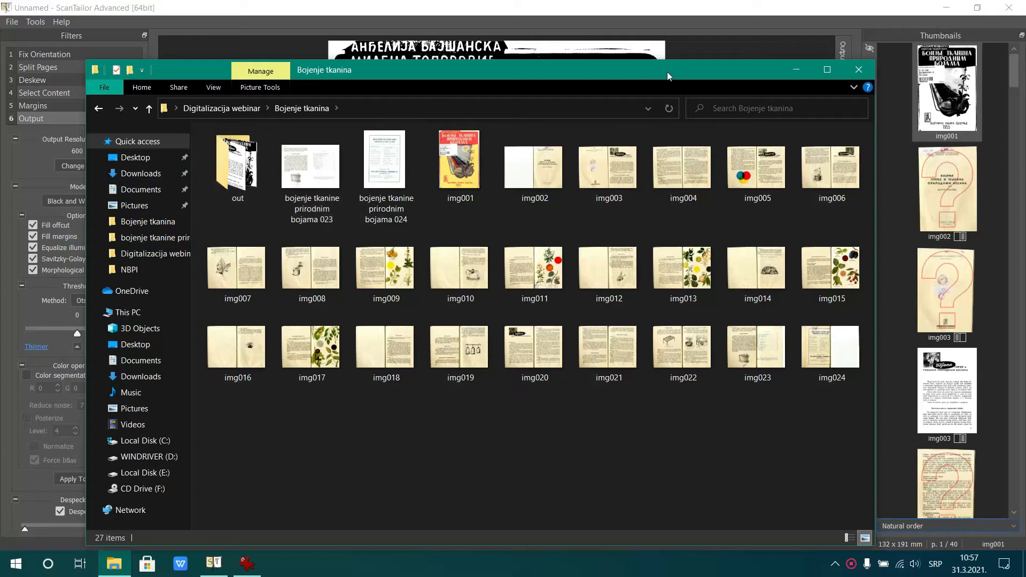
{"action": "left_click", "coordinate": [797, 70]}
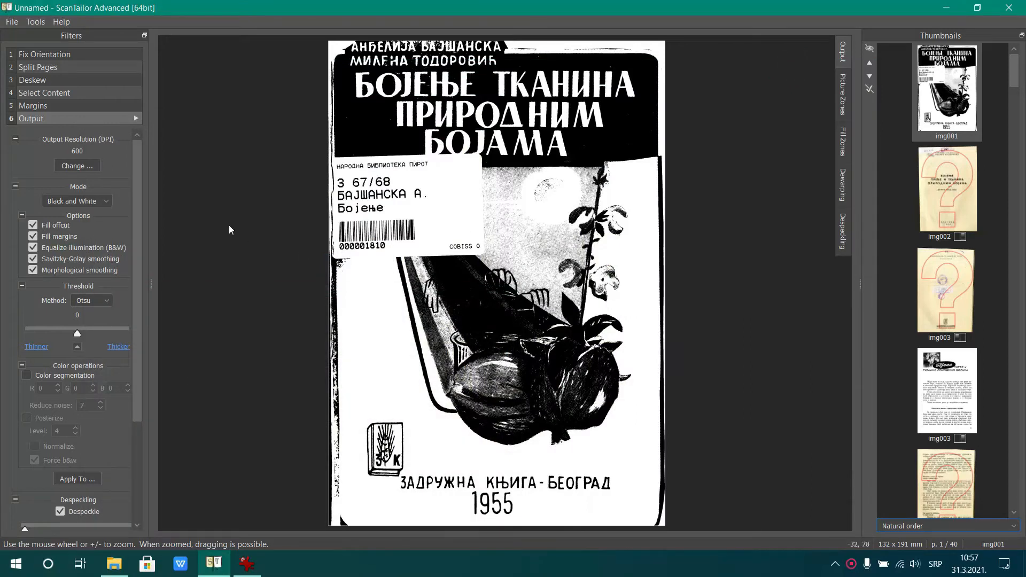
Set the output resolution to 400 DPI and apply it to all pages
{"action": "left_click", "coordinate": [87, 168]}
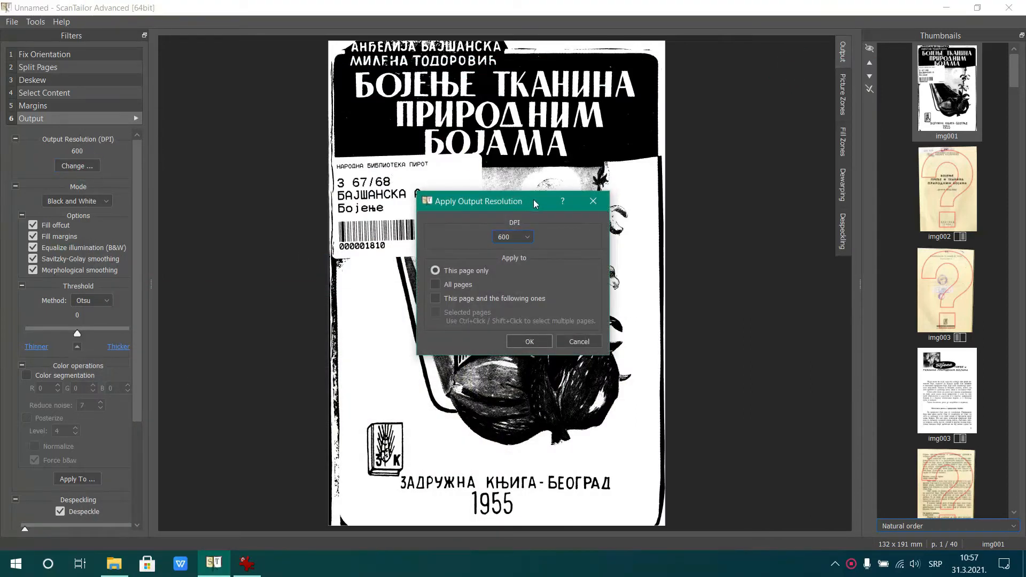
{"action": "left_click", "coordinate": [522, 240]}
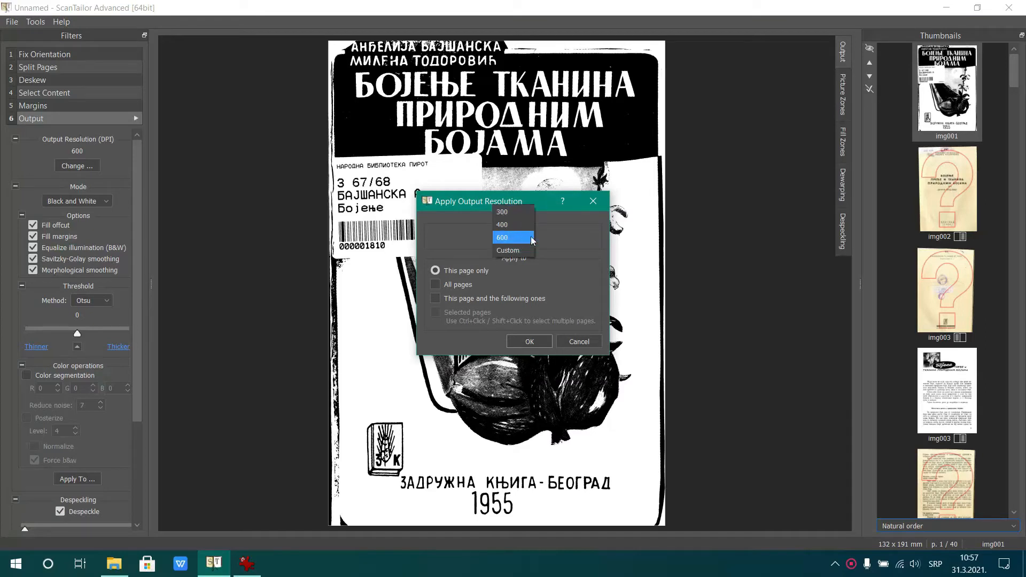
{"action": "left_click", "coordinate": [564, 236]}
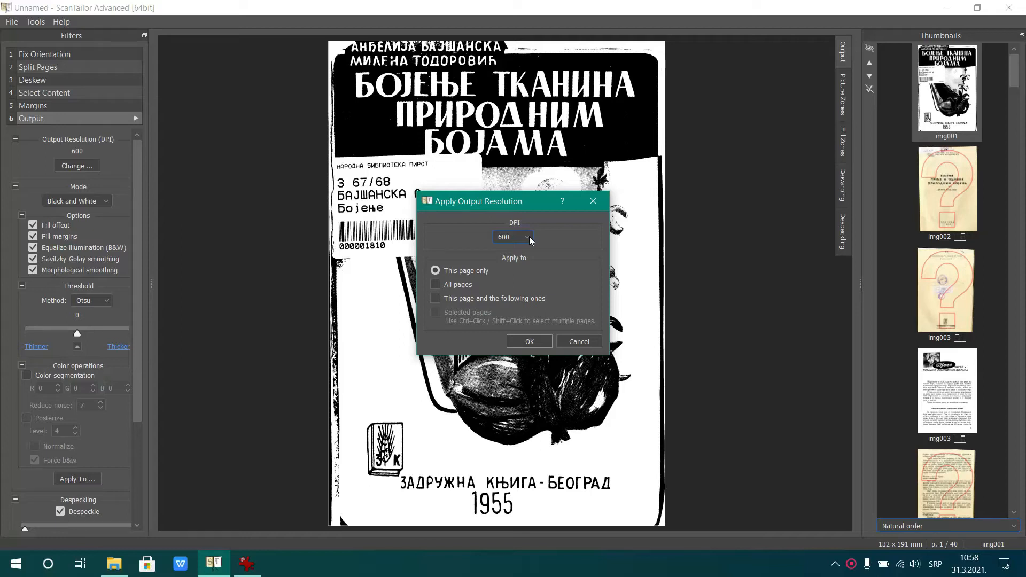
{"action": "left_click", "coordinate": [529, 236]}
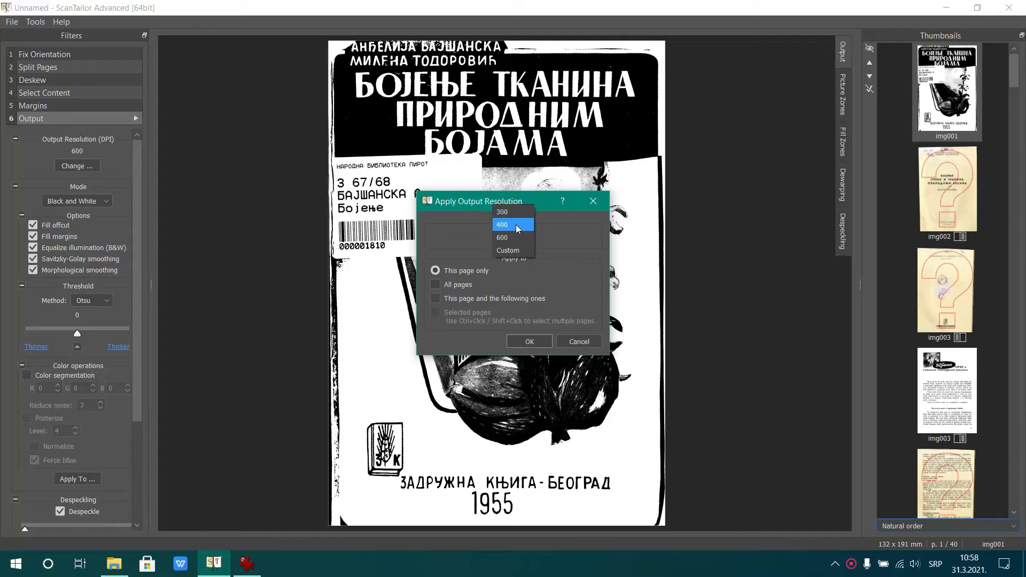
{"action": "left_click", "coordinate": [517, 226]}
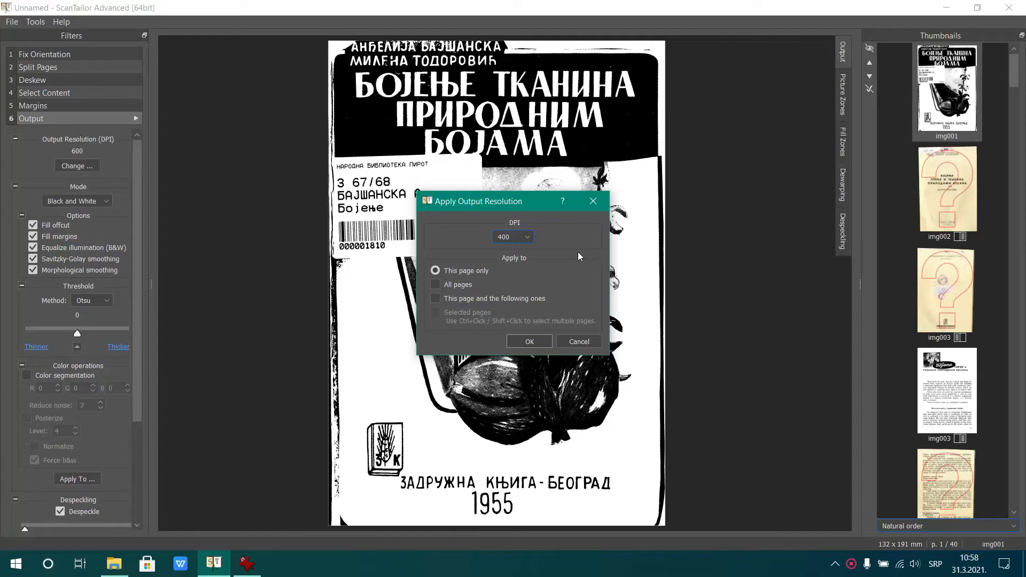
{"action": "left_click", "coordinate": [447, 287]}
{"action": "left_click", "coordinate": [530, 342]}
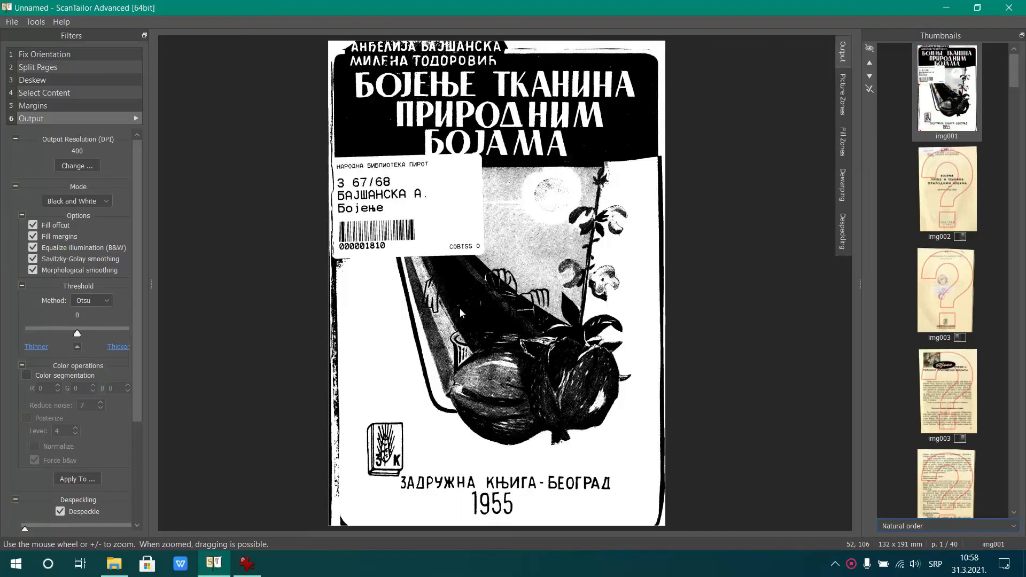
Preview cover img001 in Color / Grayscale mode and set its output mode to Mixed
{"action": "left_click", "coordinate": [107, 203]}
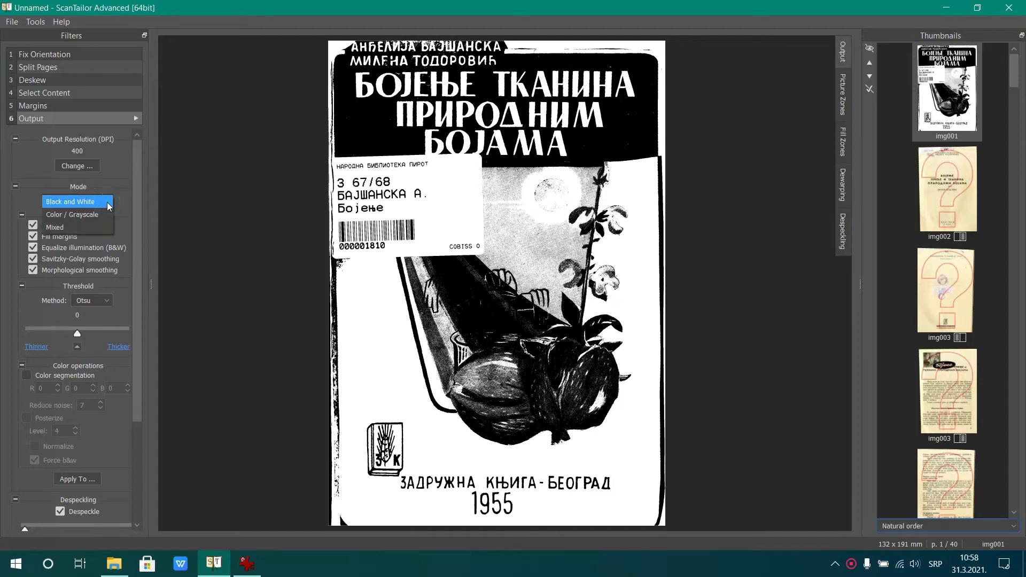
{"action": "left_click", "coordinate": [103, 217]}
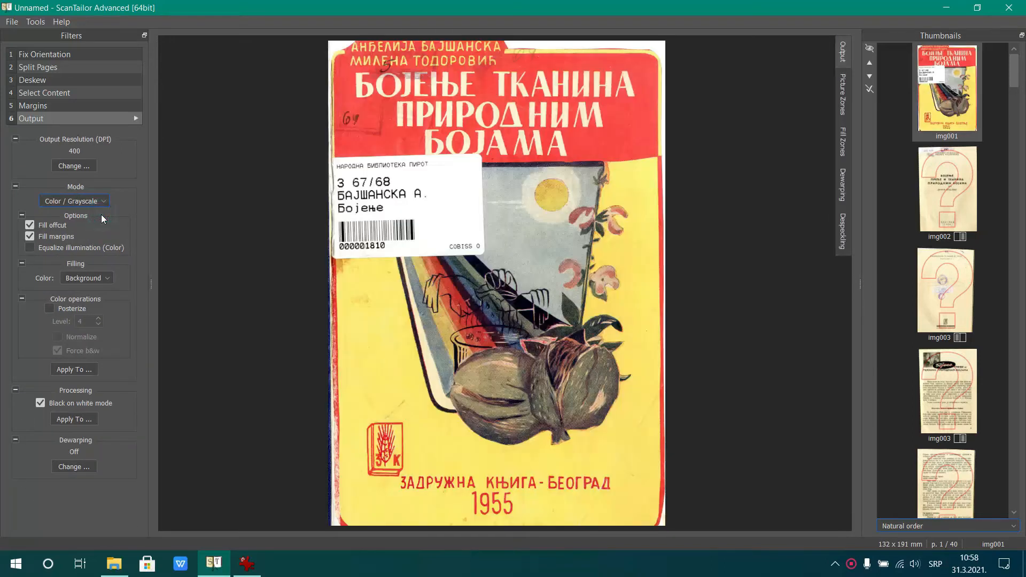
{"action": "left_click", "coordinate": [104, 201]}
{"action": "left_click", "coordinate": [89, 216]}
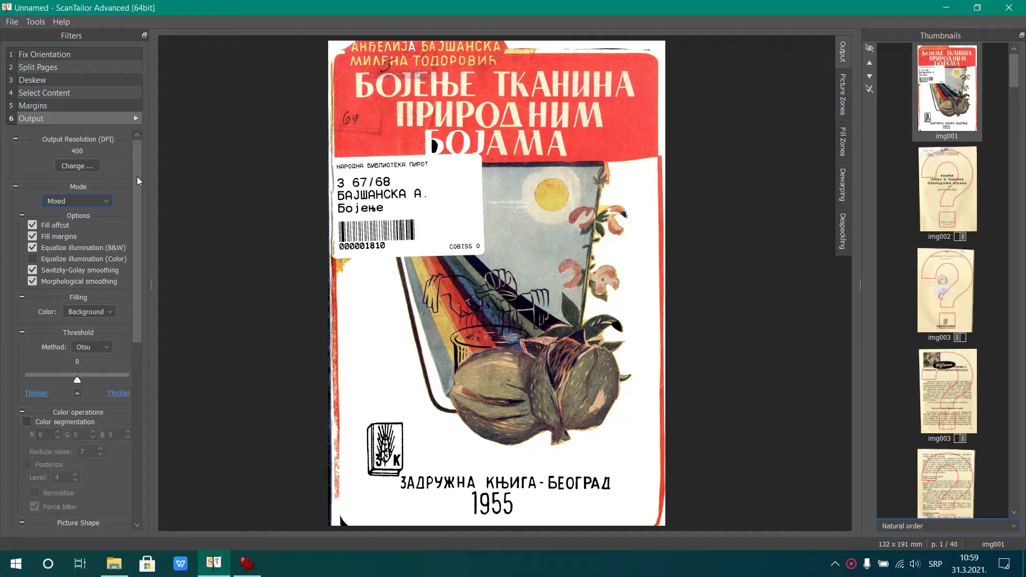
Set the picture shape of cover img001 to Rectangular
{"action": "left_click_drag", "start_coordinate": [137, 177], "coordinate": [135, 371]}
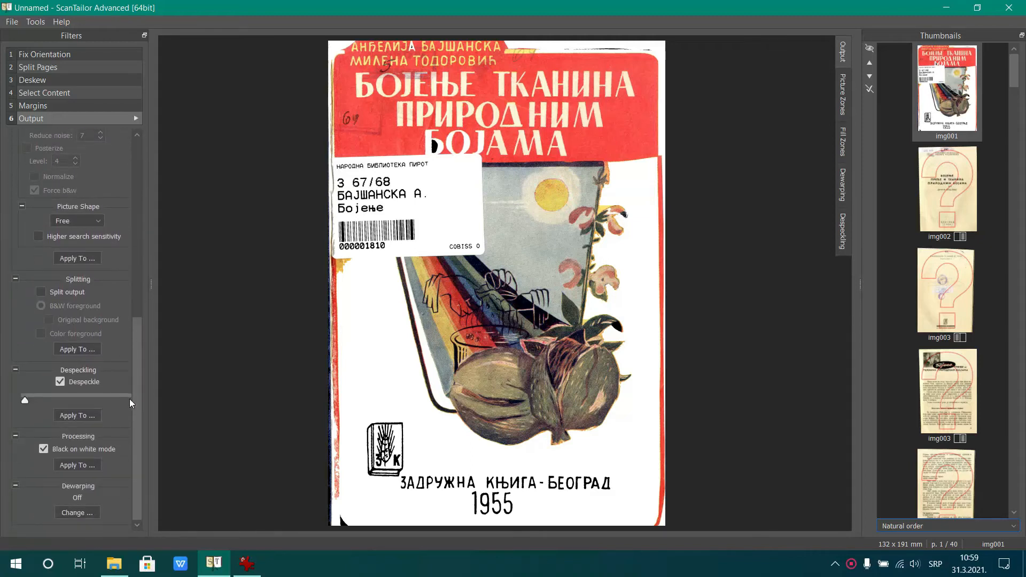
{"action": "left_click", "coordinate": [89, 220]}
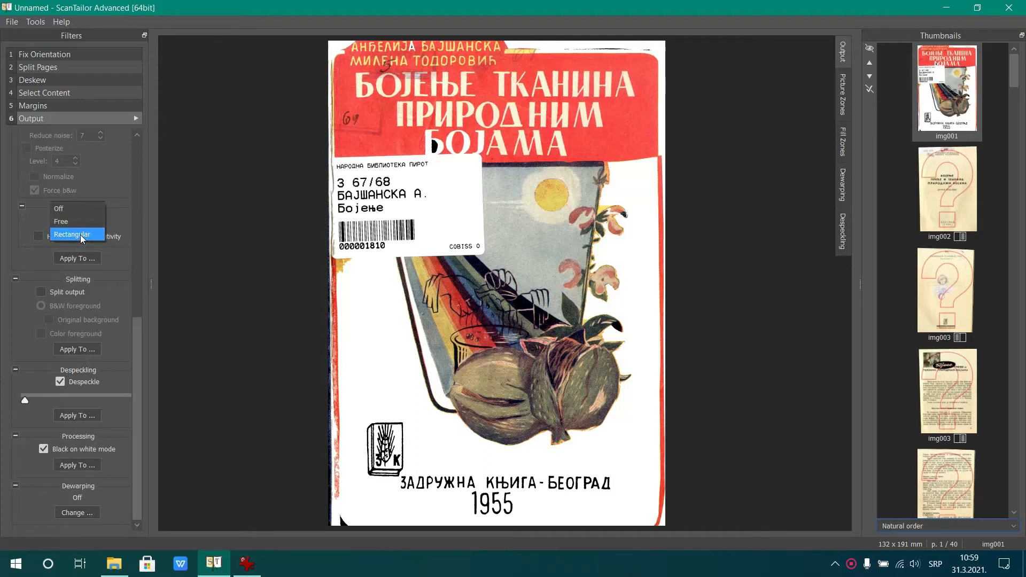
{"action": "left_click", "coordinate": [81, 235]}
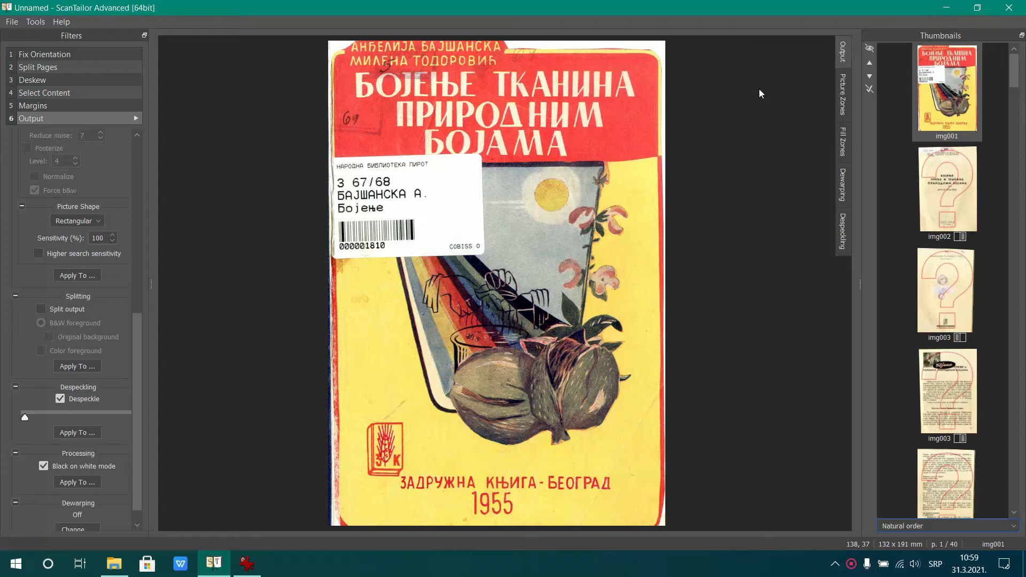
Check the picture zones of cover img001 and apply the Rectangular picture shape to all pages
{"action": "left_click", "coordinate": [844, 91]}
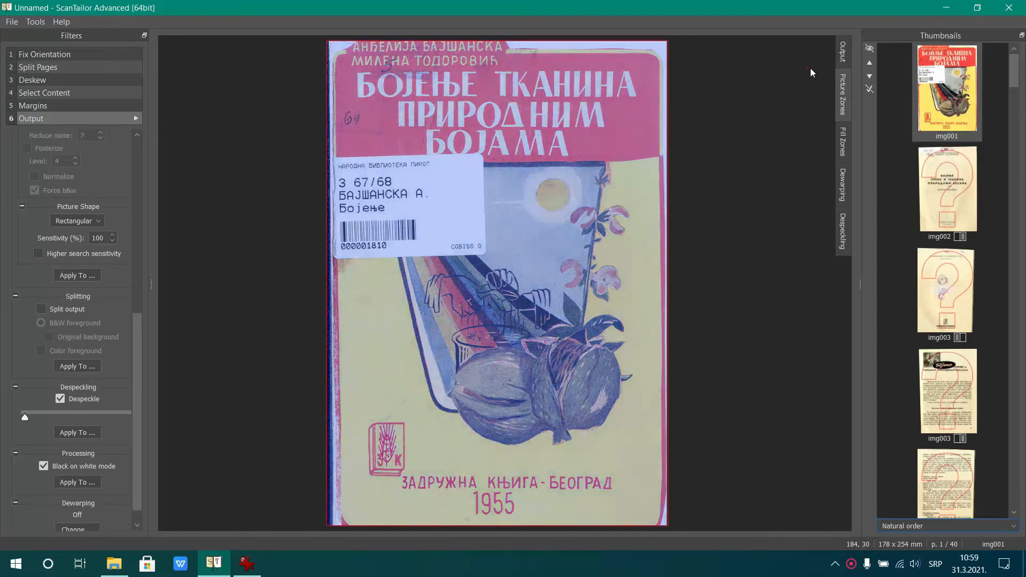
{"action": "left_click", "coordinate": [842, 53]}
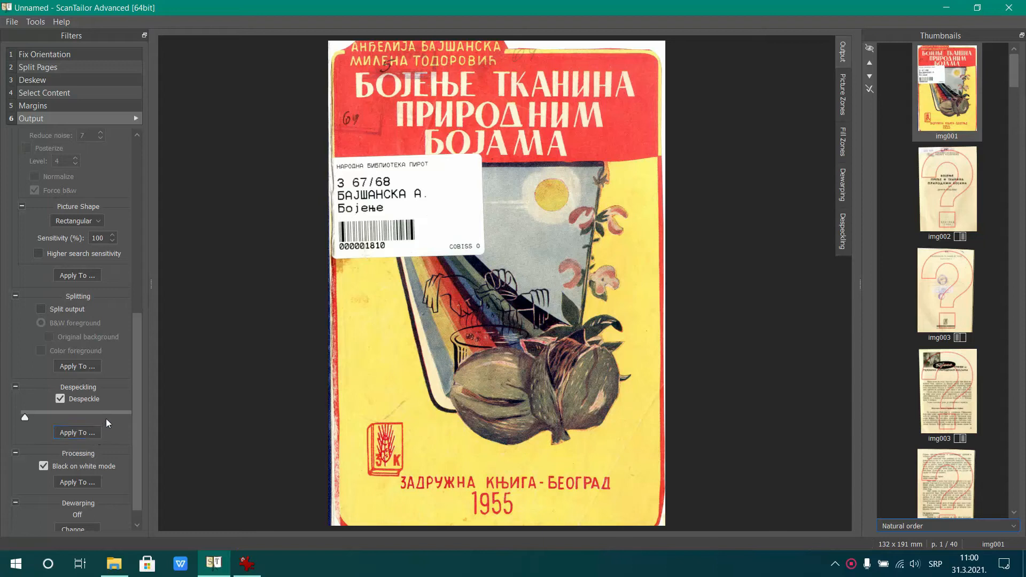
{"action": "left_click", "coordinate": [78, 275]}
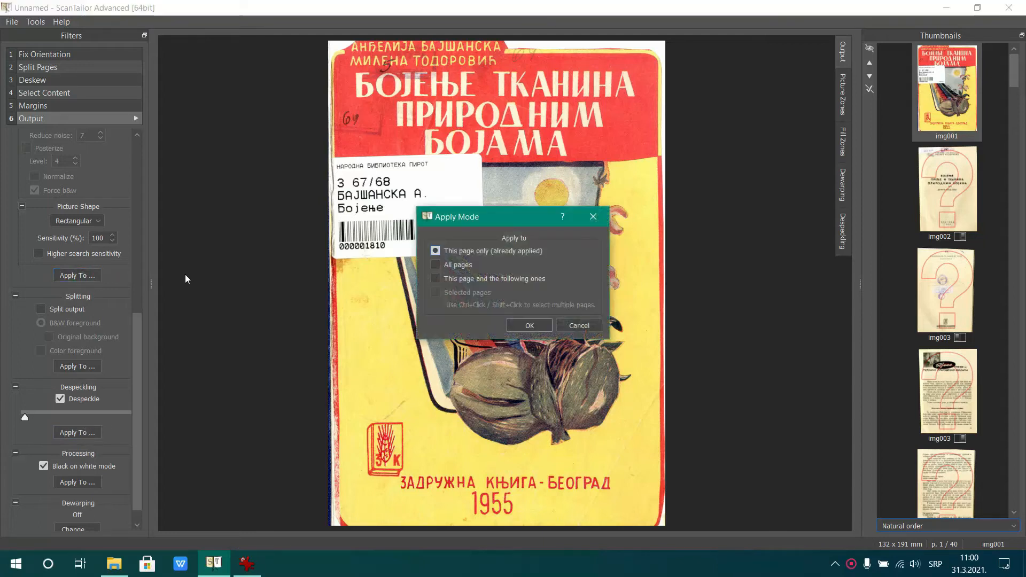
{"action": "left_click", "coordinate": [451, 265]}
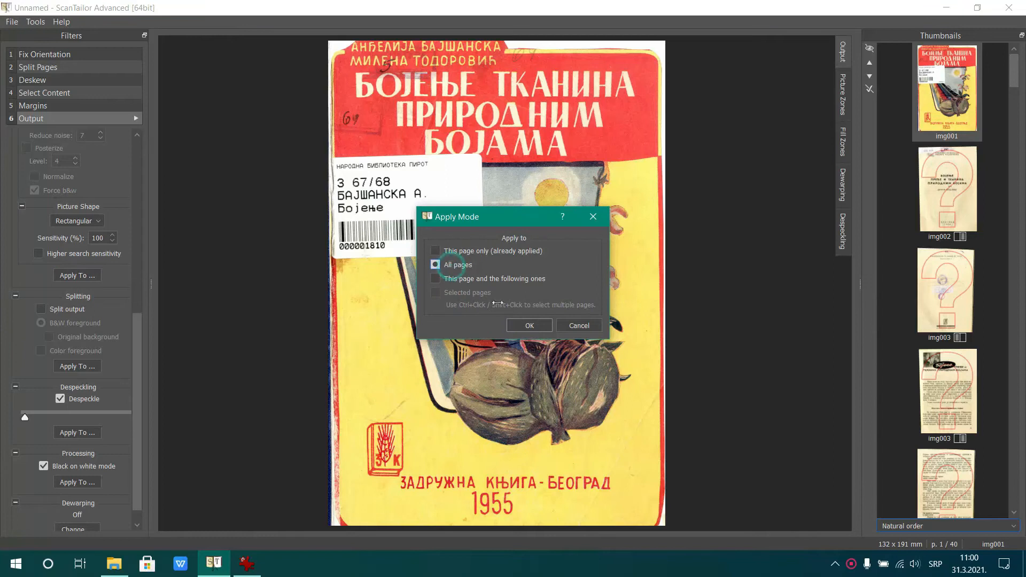
{"action": "left_click", "coordinate": [522, 326]}
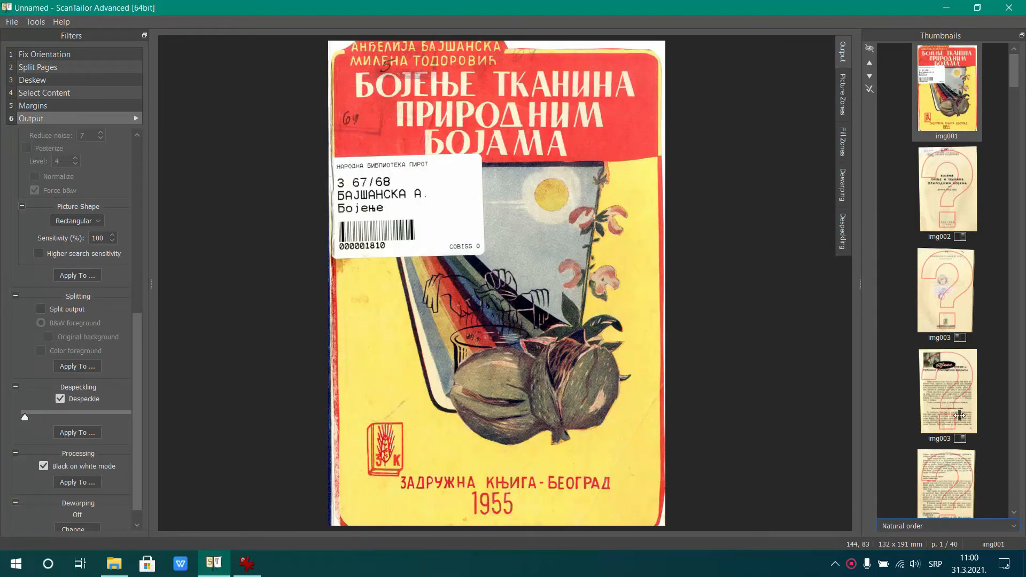
Try Otsu thresholds of 38, -80 and 46 and the Sauvola method on the right page of img003
{"action": "left_click", "coordinate": [956, 384]}
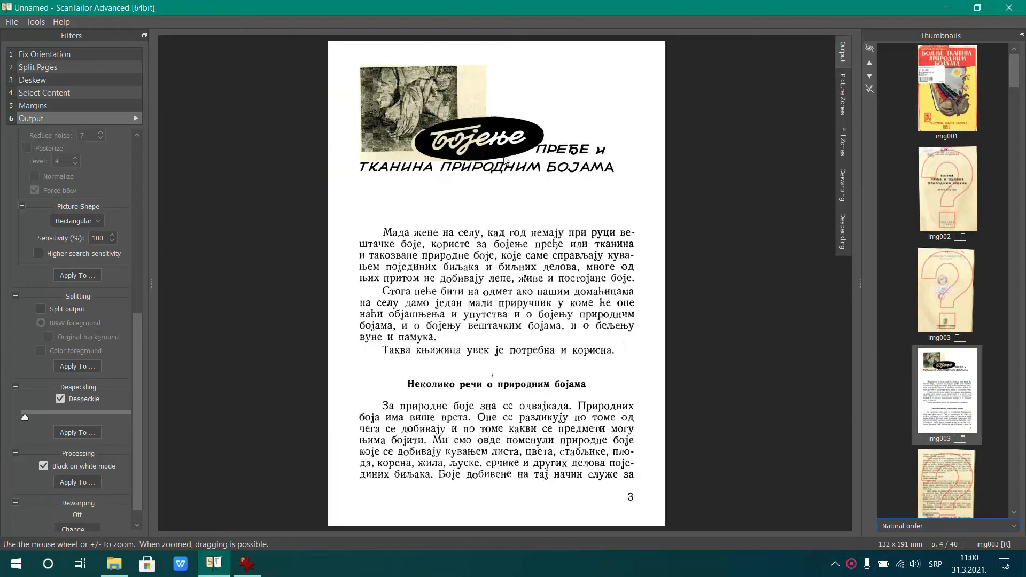
{"action": "left_click_drag", "start_coordinate": [135, 319], "coordinate": [150, 130]}
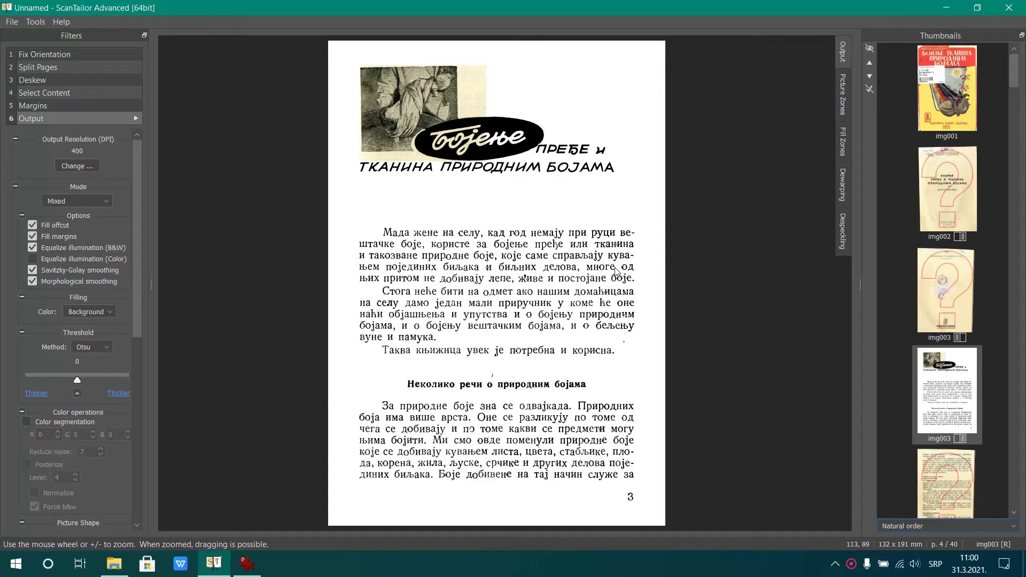
{"action": "left_click", "coordinate": [107, 349]}
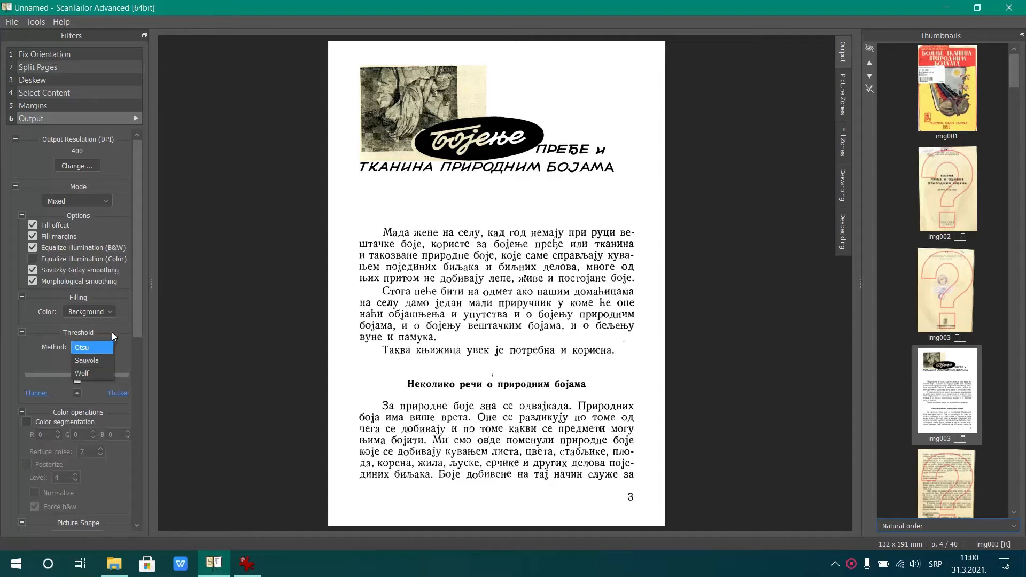
{"action": "left_click", "coordinate": [111, 338]}
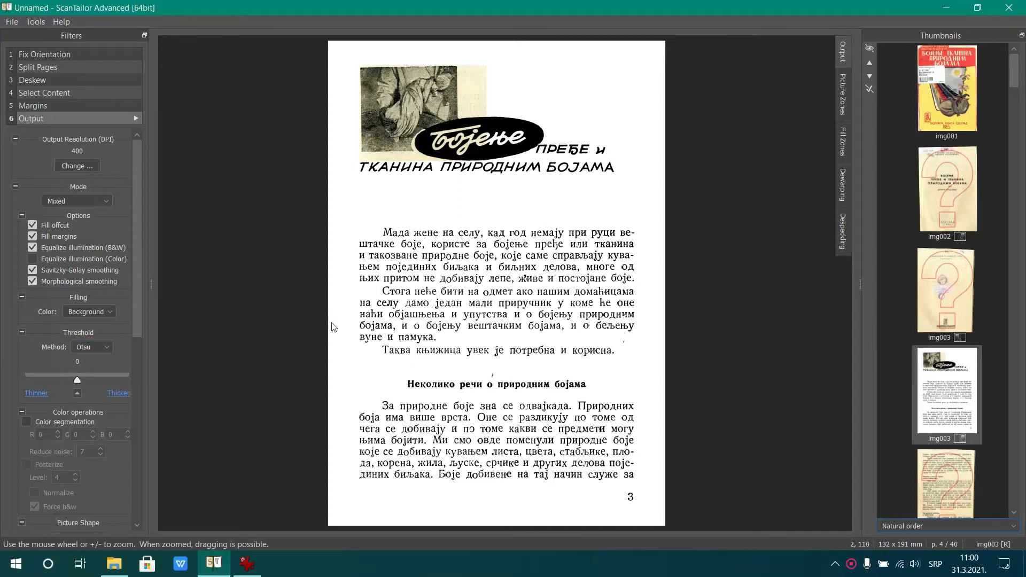
{"action": "left_click", "coordinate": [96, 380]}
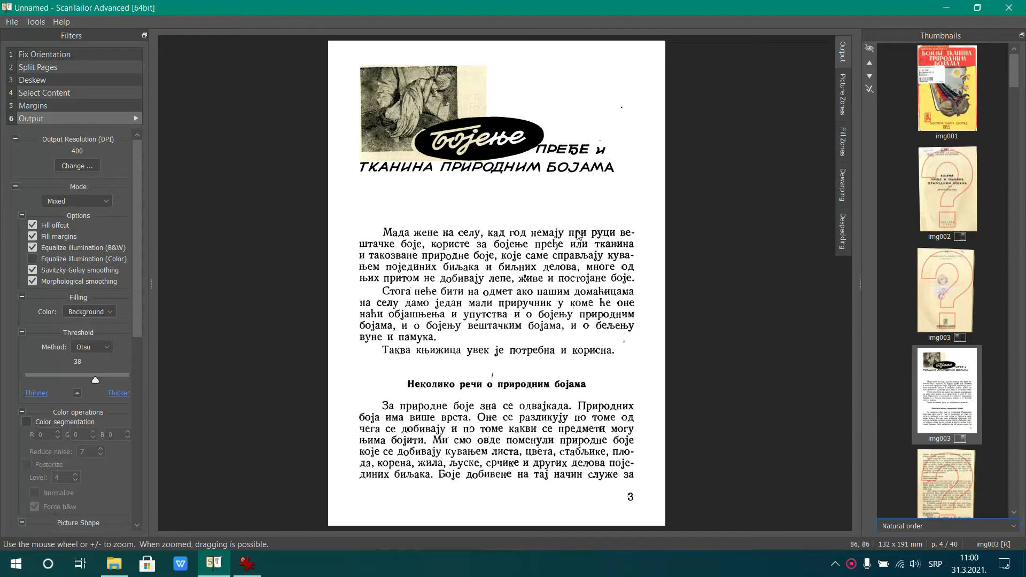
{"action": "left_click_drag", "start_coordinate": [95, 380], "coordinate": [38, 380]}
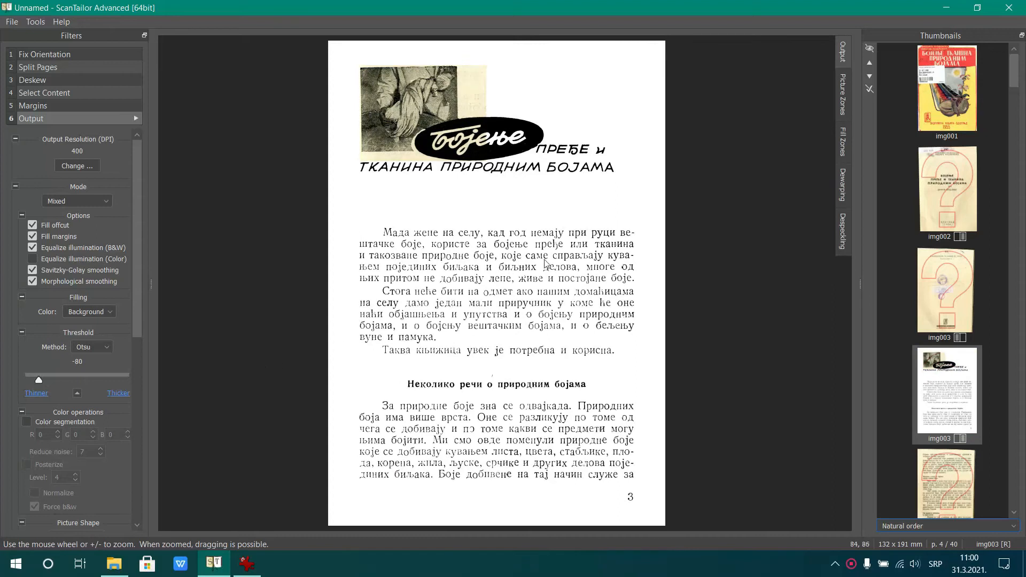
{"action": "left_click_drag", "start_coordinate": [40, 380], "coordinate": [101, 381]}
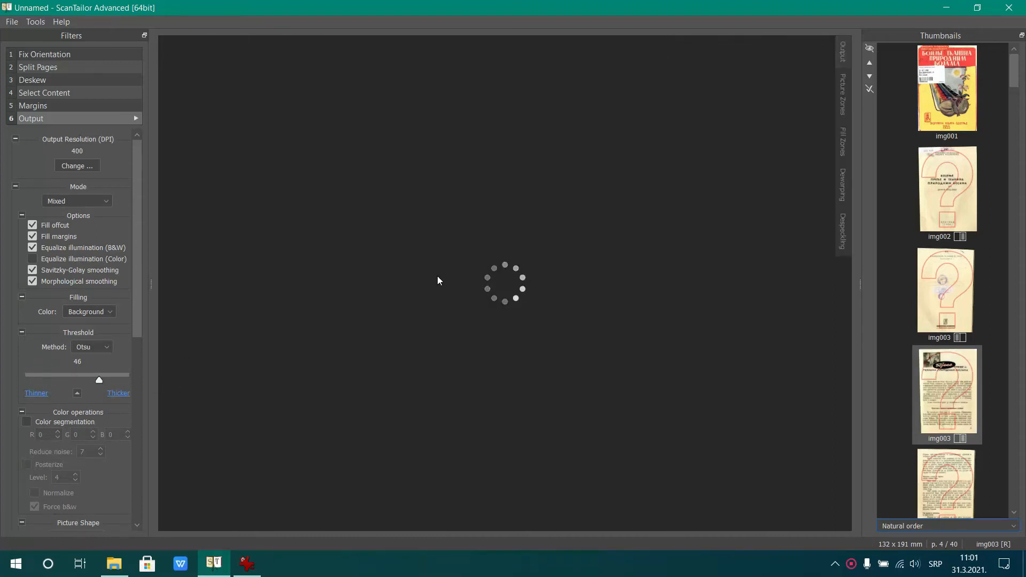
{"action": "left_click", "coordinate": [104, 353]}
{"action": "left_click", "coordinate": [97, 360]}
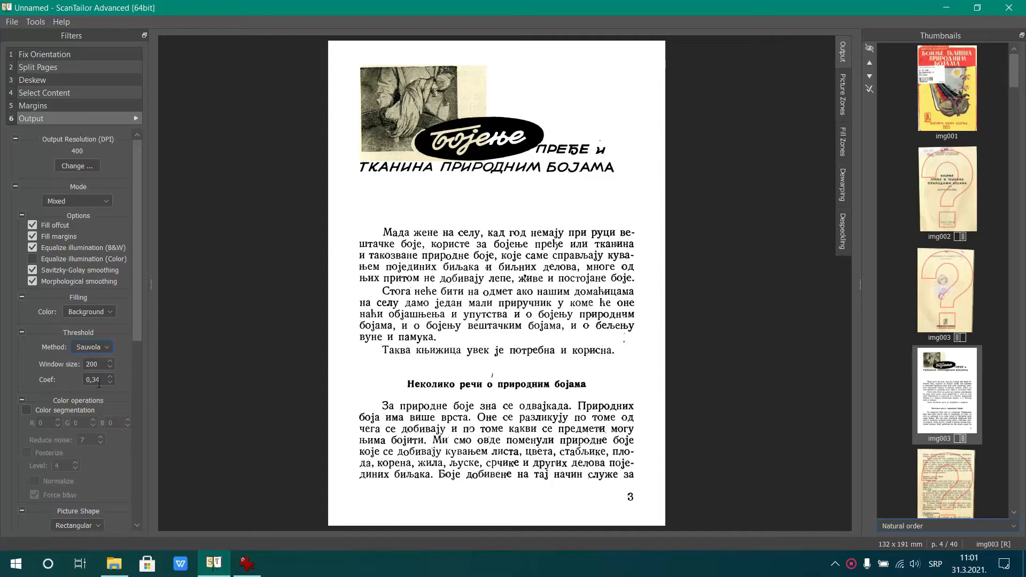
Set the threshold method to Wolf with a coefficient of 0,20 and inspect the page text up close
{"action": "left_click", "coordinate": [107, 348]}
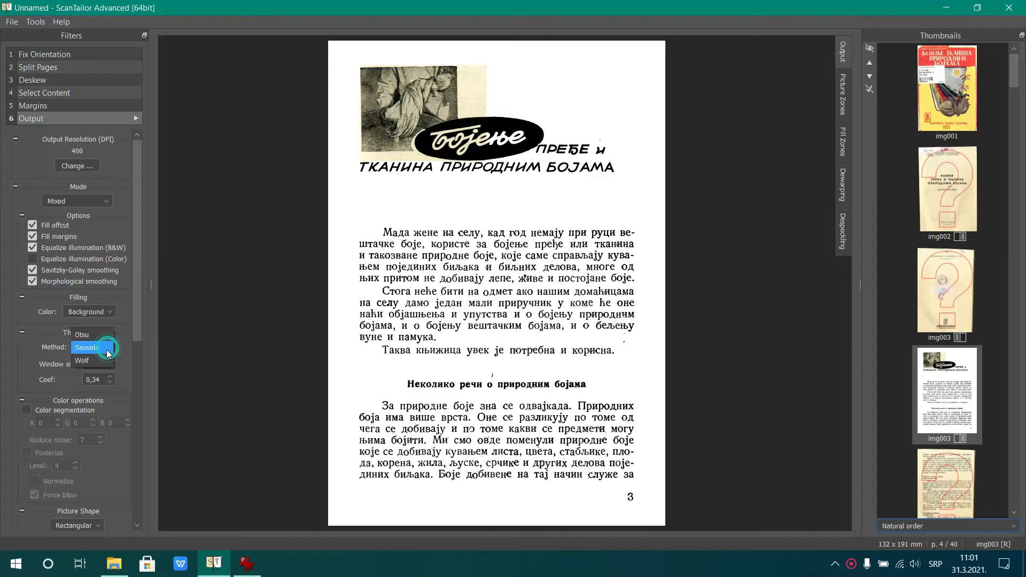
{"action": "left_click", "coordinate": [99, 361]}
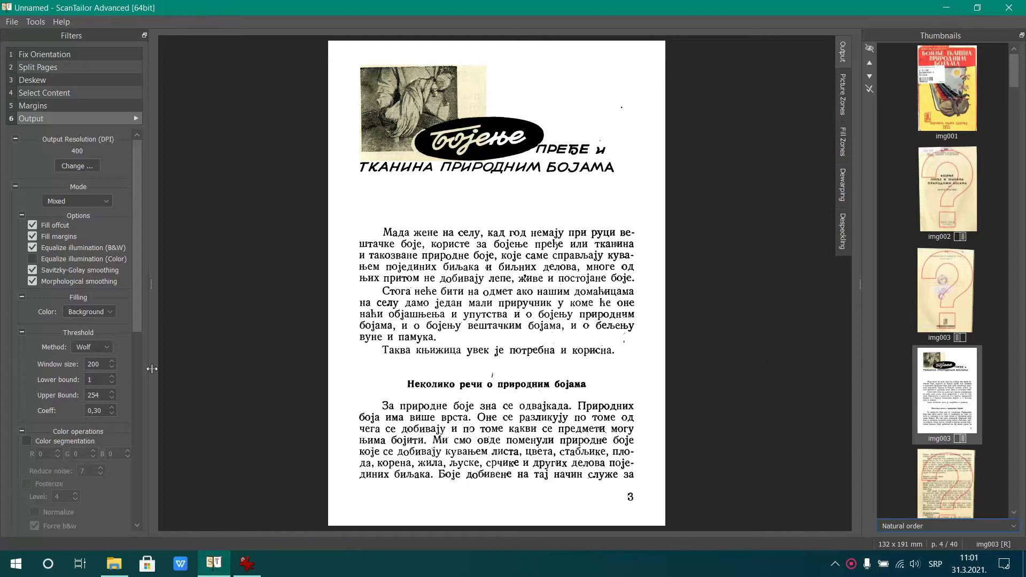
{"action": "left_click", "coordinate": [100, 411]}
{"action": "left_click_drag", "start_coordinate": [99, 411], "coordinate": [94, 411]}
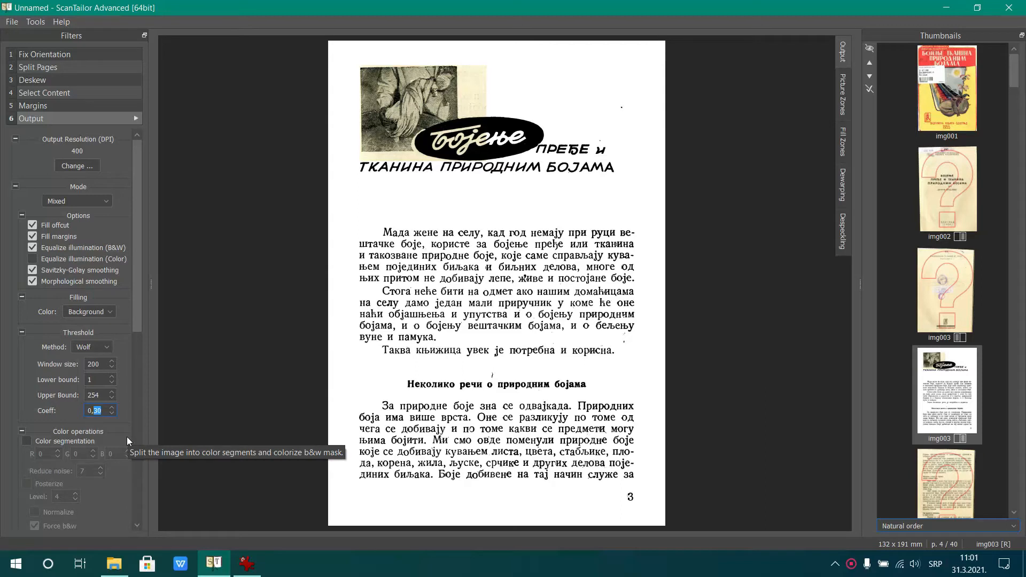
{"action": "key", "text": "Return"}
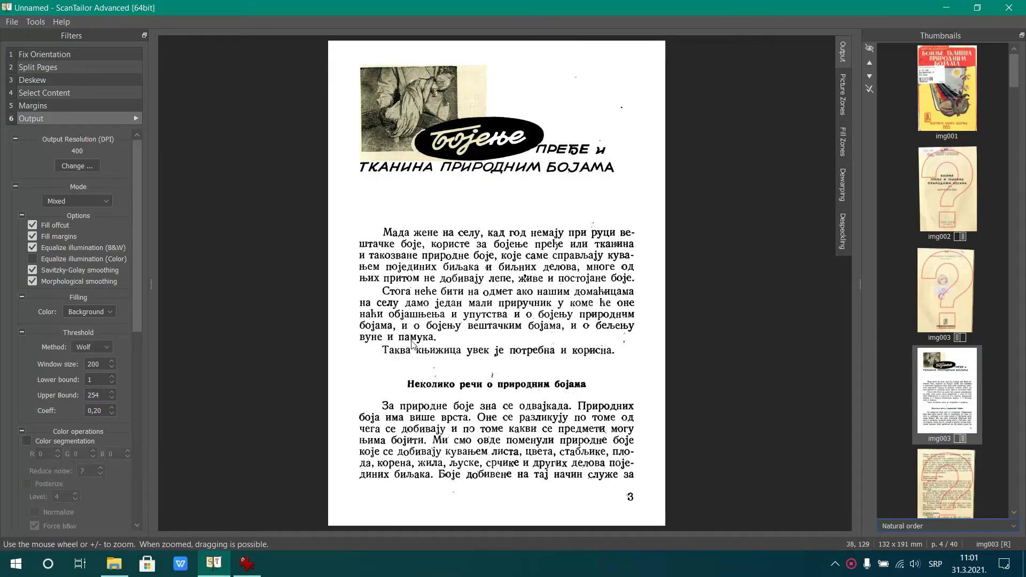
{"action": "scroll", "coordinate": [517, 332], "scroll_direction": "up", "scroll_amount": 4}
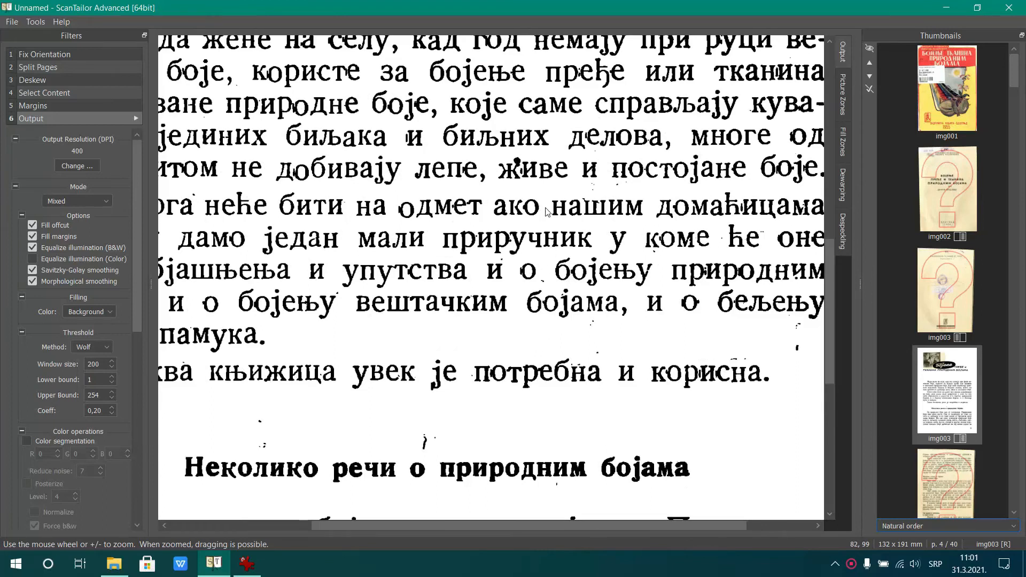
{"action": "scroll", "coordinate": [547, 213], "scroll_direction": "down", "scroll_amount": 2}
{"action": "scroll", "coordinate": [547, 214], "scroll_direction": "down", "scroll_amount": 2}
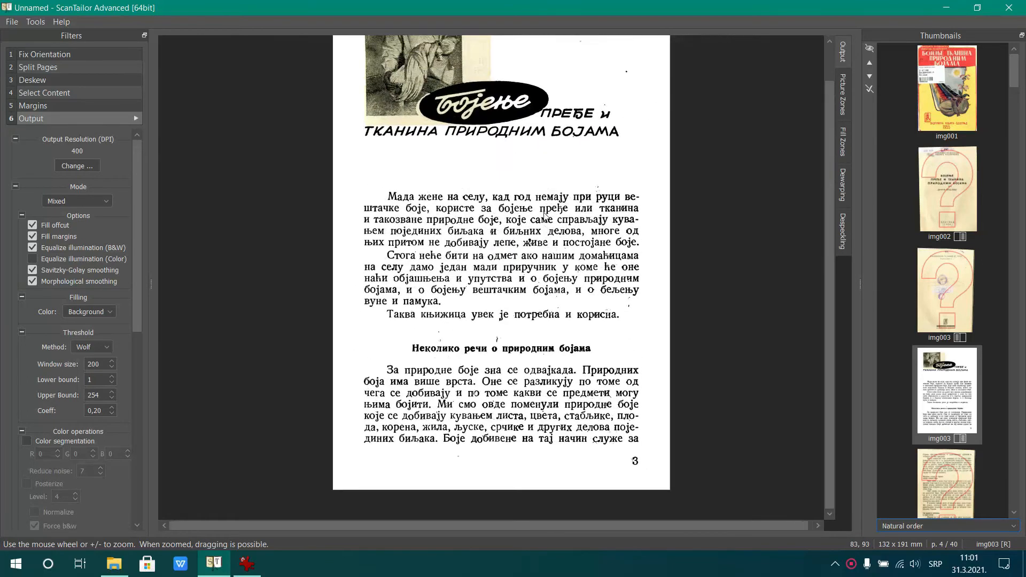
Apply the Wolf threshold and the other output settings of this page to all pages
{"action": "left_click_drag", "start_coordinate": [137, 294], "coordinate": [170, 406]}
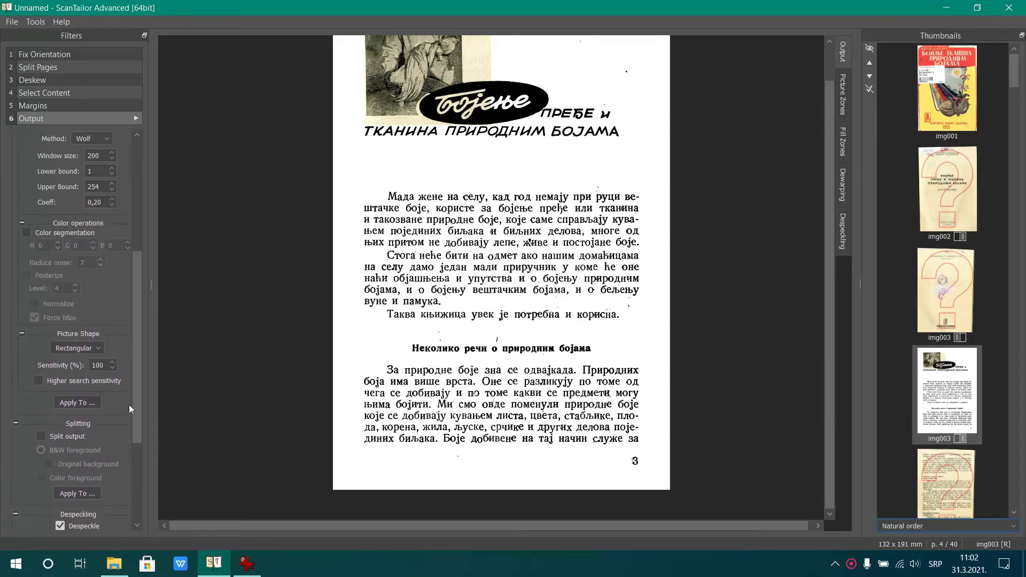
{"action": "left_click", "coordinate": [88, 402]}
{"action": "left_click", "coordinate": [461, 268]}
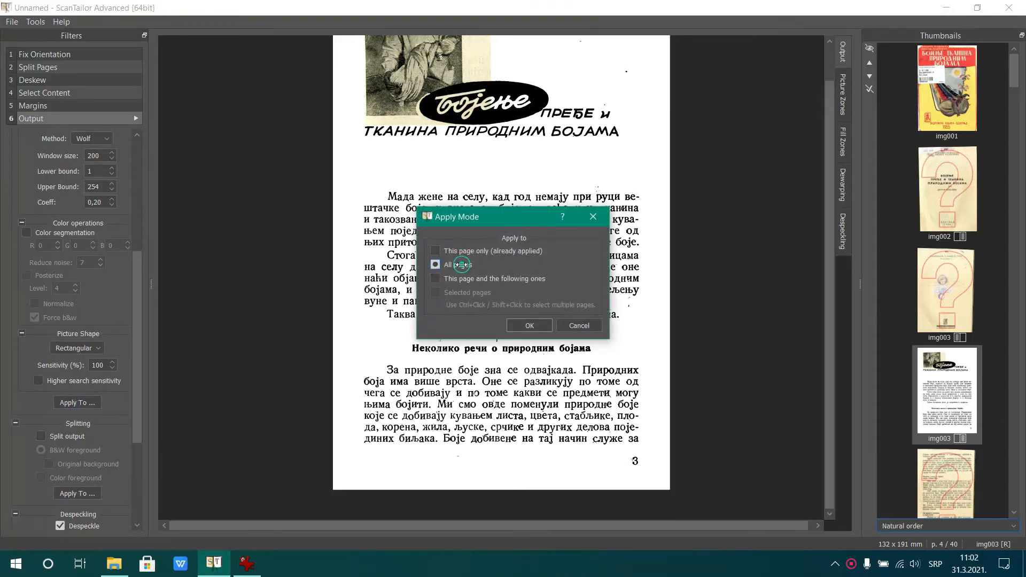
{"action": "left_click", "coordinate": [521, 327]}
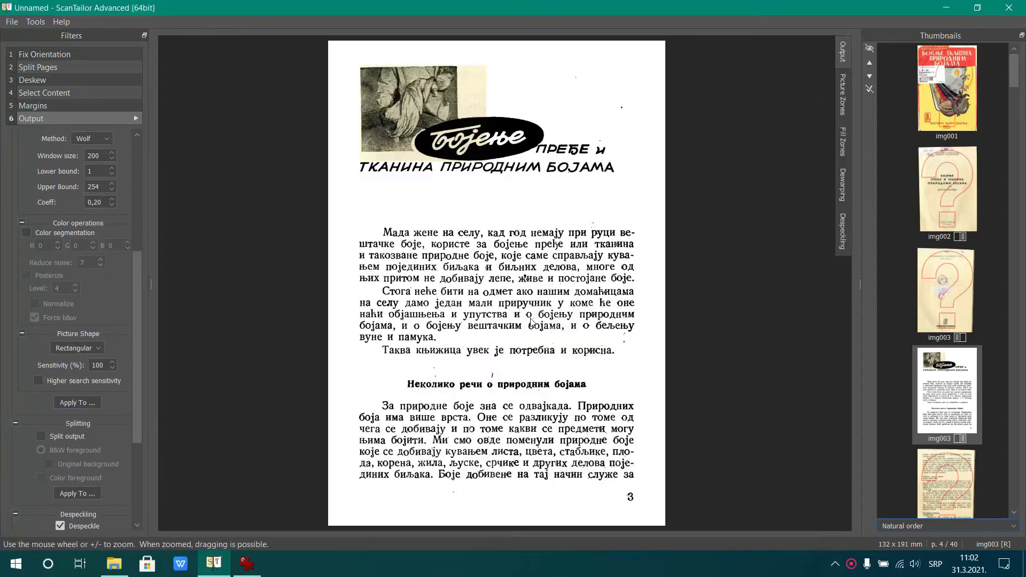
Review the output of the left and right pages of img004 and their threshold settings
{"action": "scroll", "coordinate": [927, 342], "scroll_direction": "down", "scroll_amount": 3}
{"action": "left_click", "coordinate": [926, 319]}
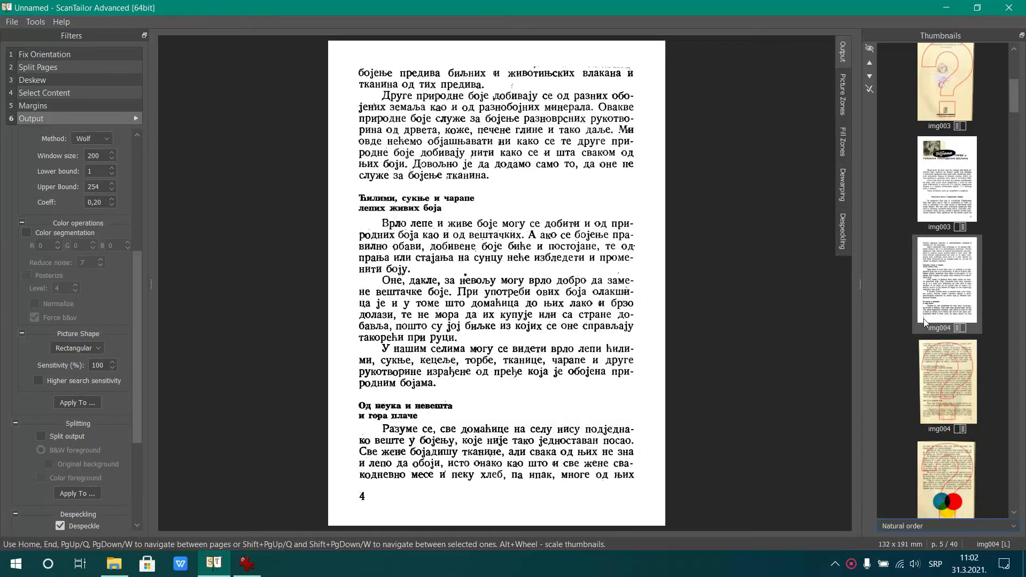
{"action": "left_click", "coordinate": [954, 387]}
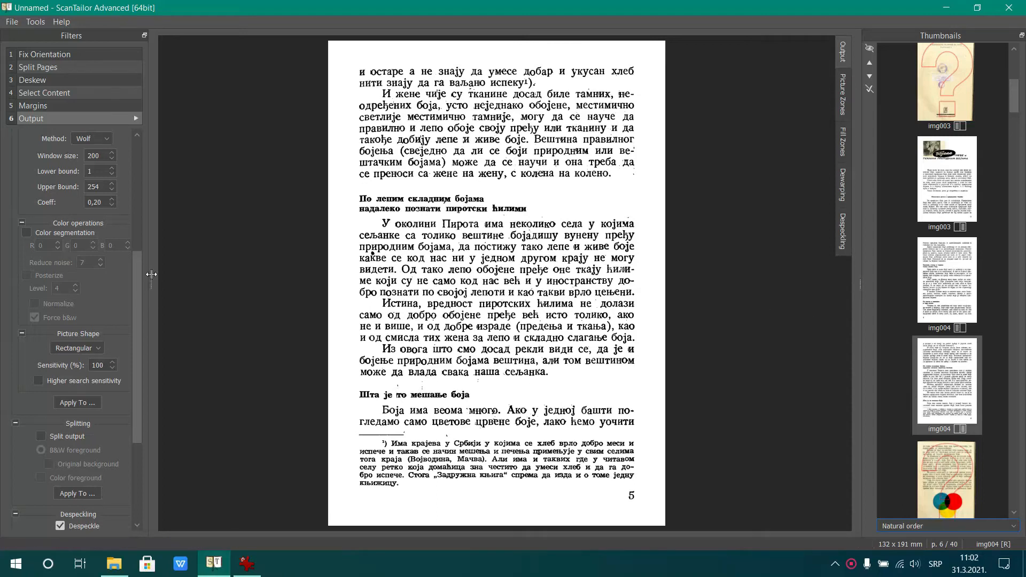
{"action": "left_click_drag", "start_coordinate": [137, 271], "coordinate": [149, 140]}
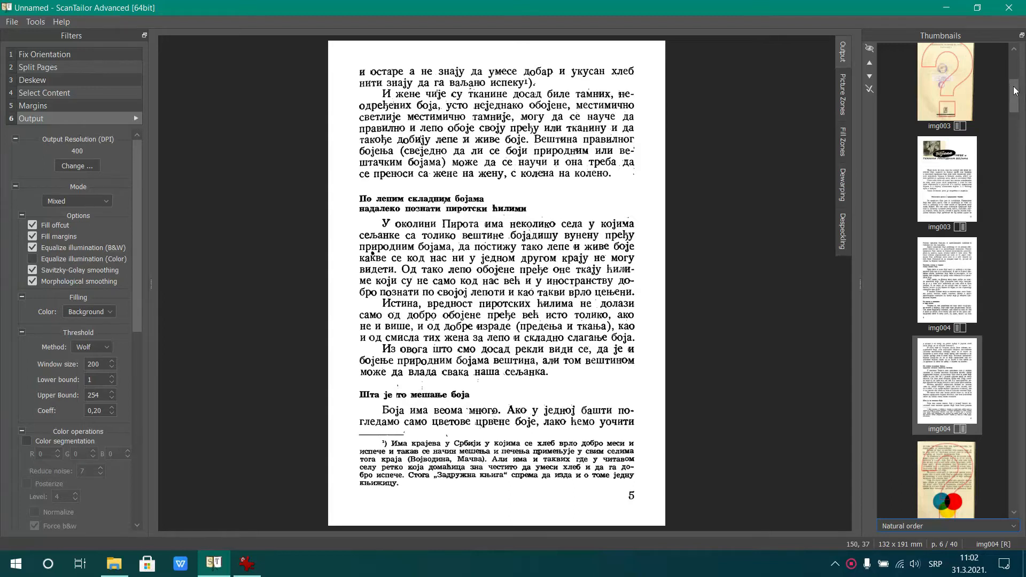
Return to cover img001 and run Output batch processing on all pages, adjusting the system load while it runs
{"action": "left_click_drag", "start_coordinate": [1014, 108], "coordinate": [1013, 84]}
{"action": "left_click", "coordinate": [955, 76]}
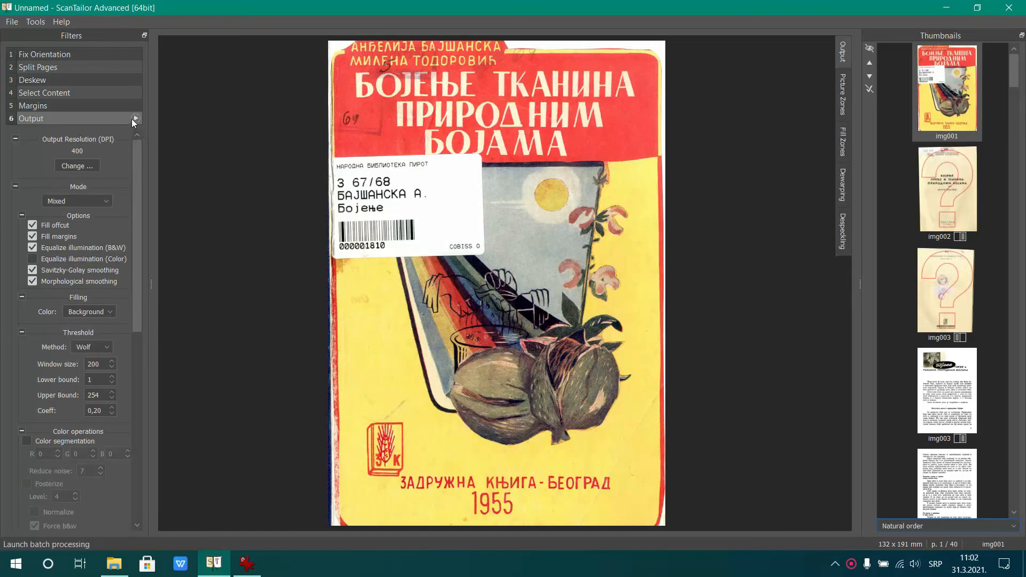
{"action": "left_click", "coordinate": [134, 118]}
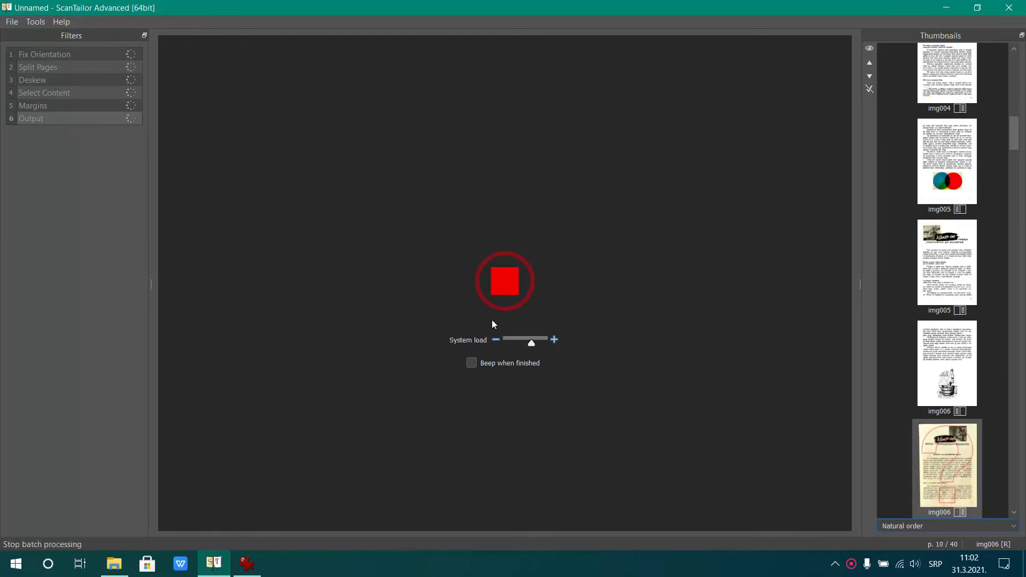
{"action": "left_click_drag", "start_coordinate": [534, 344], "coordinate": [520, 346]}
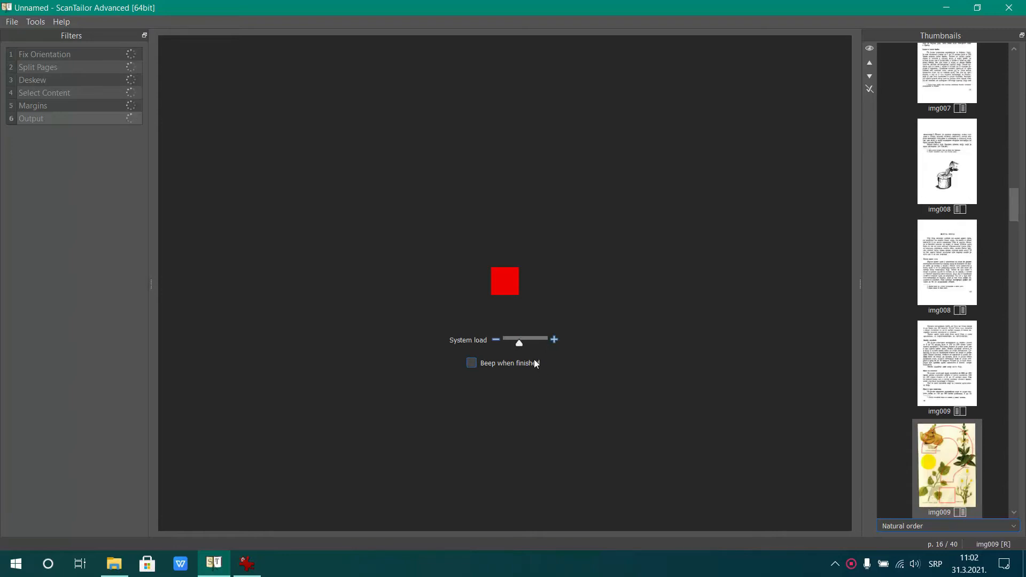
{"action": "left_click_drag", "start_coordinate": [521, 346], "coordinate": [508, 346]}
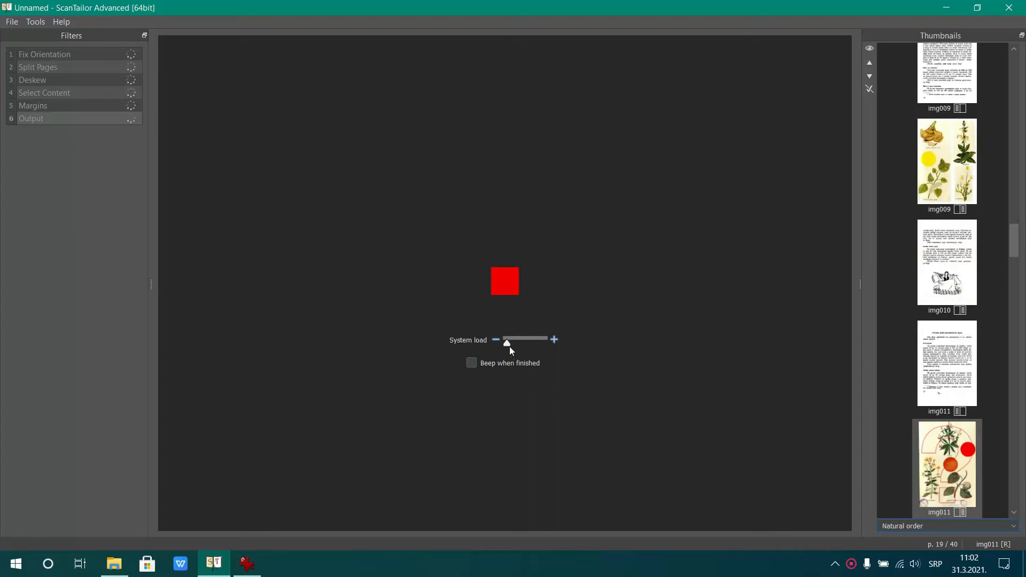
{"action": "left_click_drag", "start_coordinate": [508, 345], "coordinate": [524, 344]}
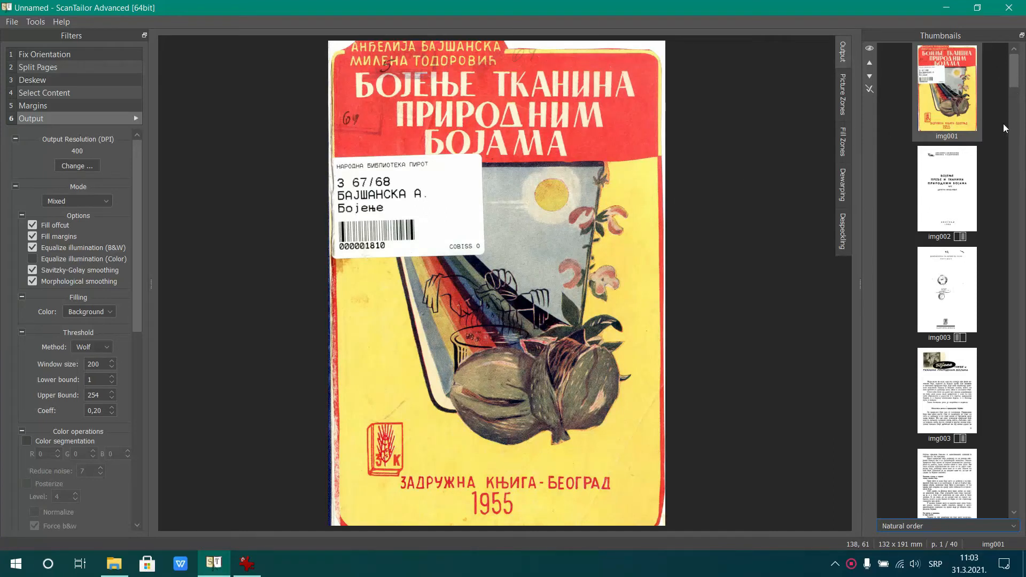
Draw a four-sided fill zone around the stamp smudge beside the authors' names on title page img002
{"action": "left_click", "coordinate": [962, 210]}
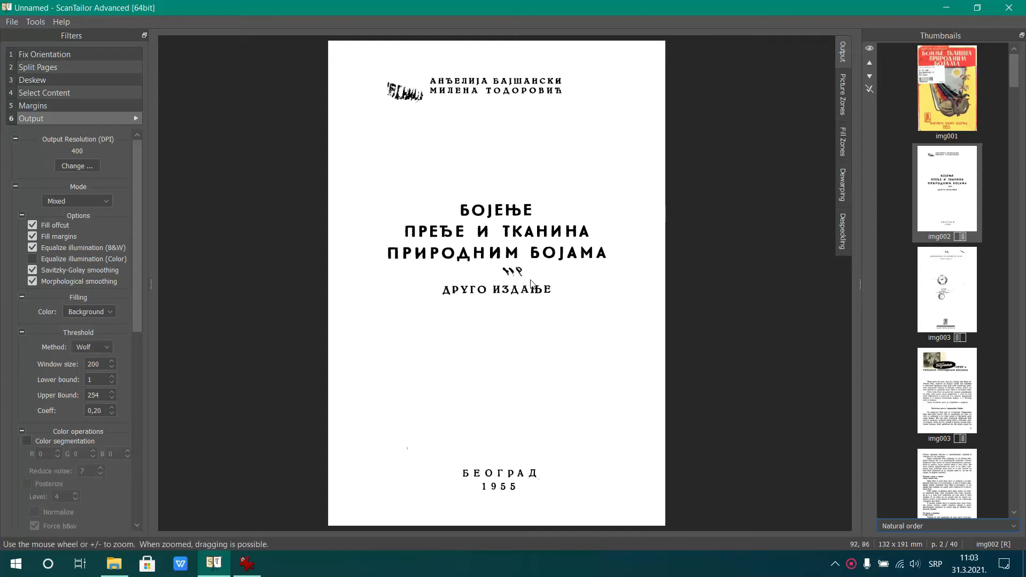
{"action": "left_click", "coordinate": [845, 138]}
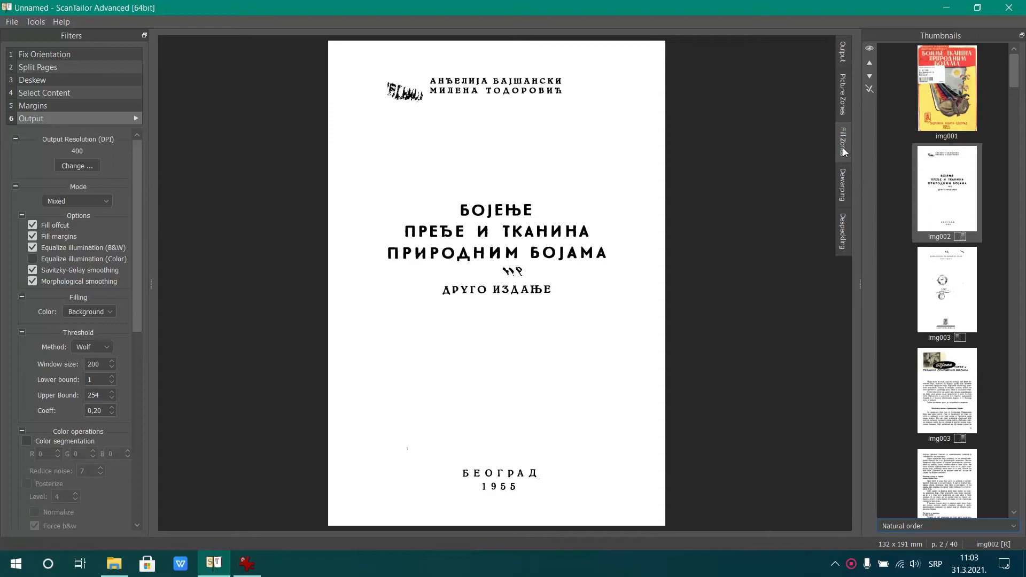
{"action": "left_click", "coordinate": [386, 66]}
{"action": "left_click", "coordinate": [423, 76]}
{"action": "left_click", "coordinate": [426, 110]}
{"action": "left_click", "coordinate": [384, 111]}
{"action": "left_click", "coordinate": [386, 67]}
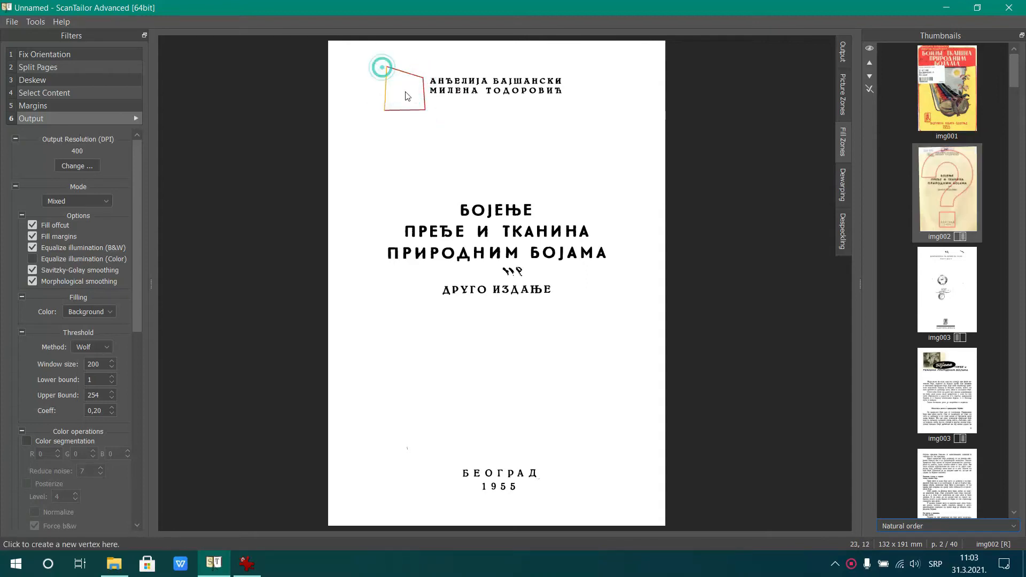
Draw a fill zone around the handwritten mark between the title and the edition line on img002
{"action": "left_click", "coordinate": [501, 264]}
{"action": "left_click", "coordinate": [526, 263]}
{"action": "left_click", "coordinate": [527, 279]}
{"action": "left_click", "coordinate": [502, 276]}
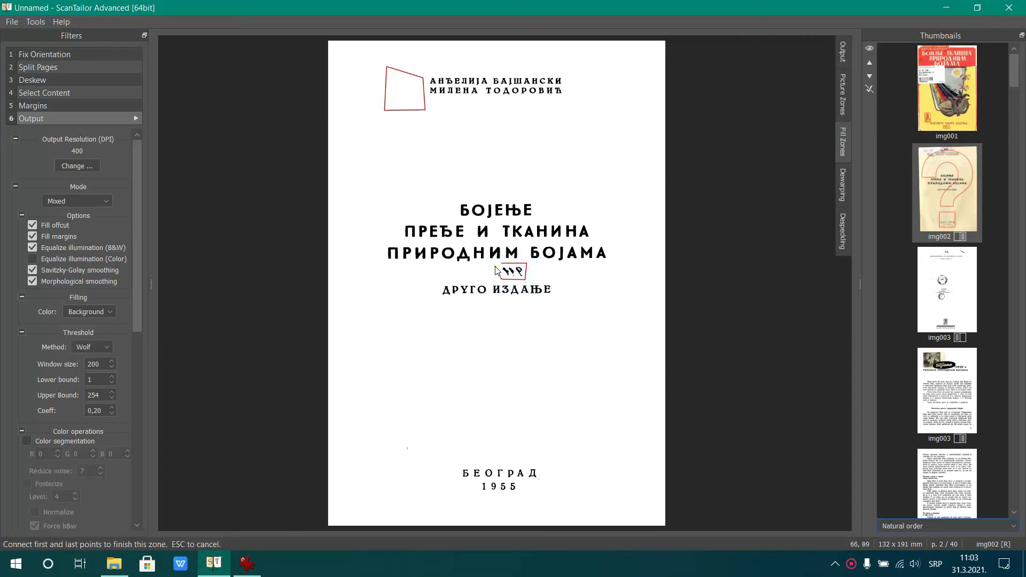
{"action": "left_click", "coordinate": [499, 264]}
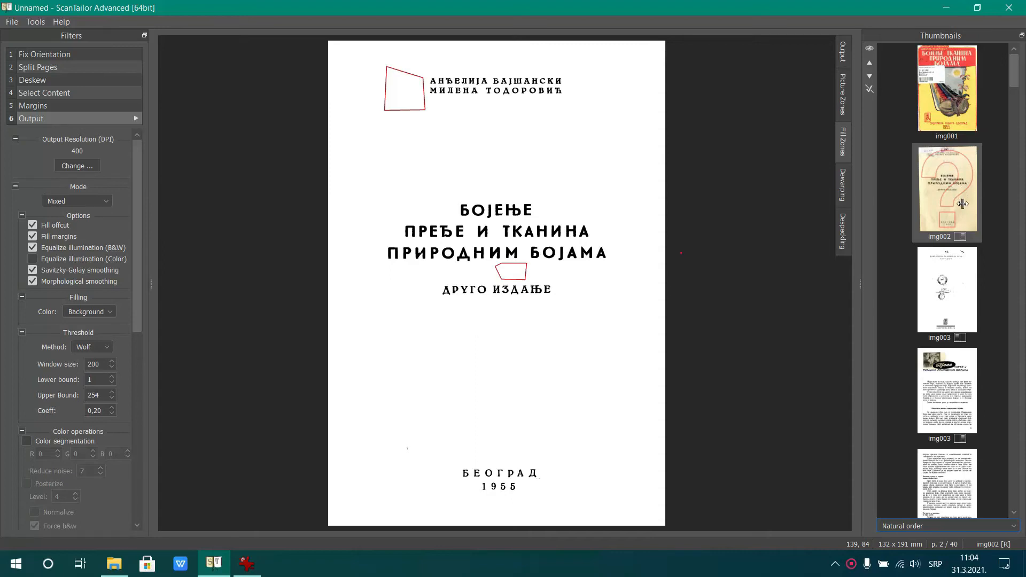
Render the filled output of img002, and draw a four-sided fill zone around the handwritten marks above the heading on img003's left page
{"action": "left_click", "coordinate": [842, 53]}
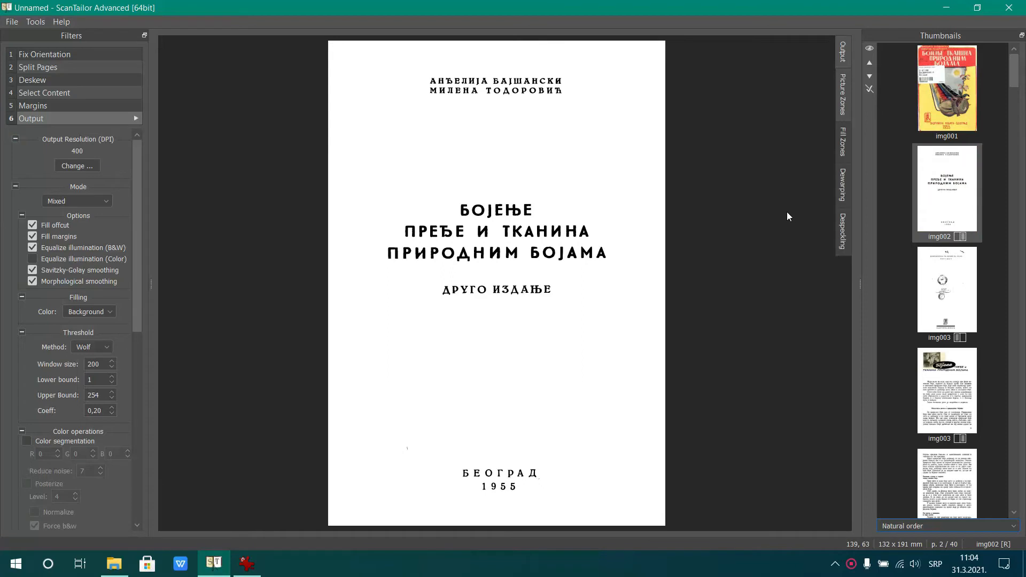
{"action": "left_click", "coordinate": [952, 286]}
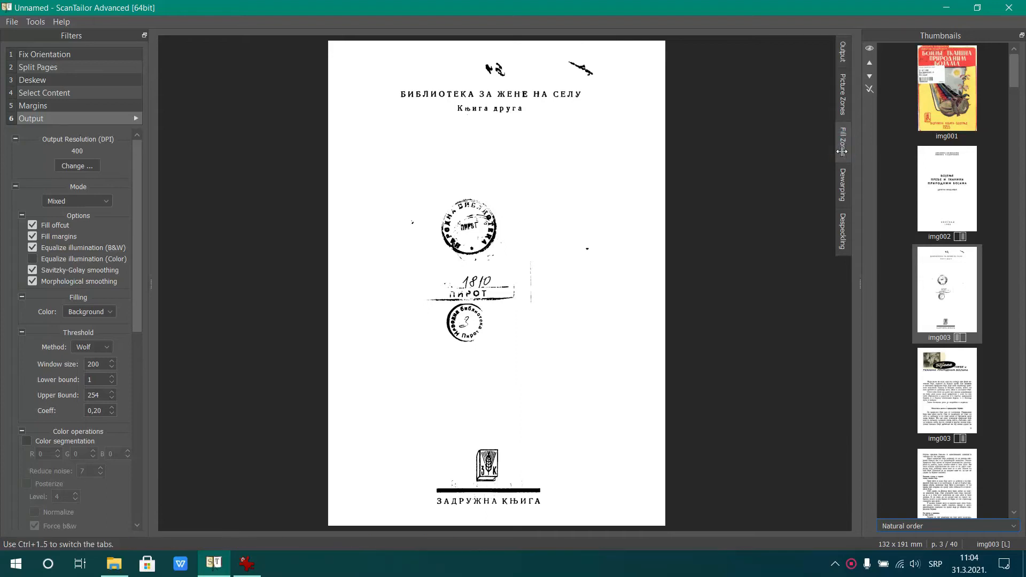
{"action": "left_click", "coordinate": [471, 53]}
{"action": "left_click", "coordinate": [601, 51]}
{"action": "left_click", "coordinate": [600, 84]}
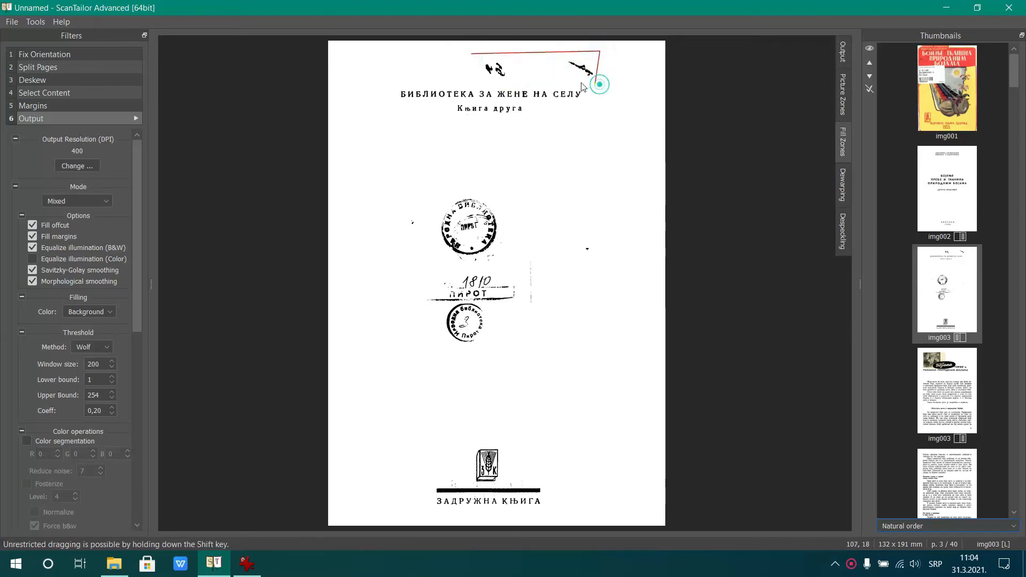
{"action": "left_click", "coordinate": [471, 82]}
{"action": "left_click", "coordinate": [471, 54]}
Draw a small four-sided fill zone around the speck to the left of the upper round library stamp
{"action": "left_click", "coordinate": [408, 205]}
{"action": "left_click", "coordinate": [422, 212]}
{"action": "left_click", "coordinate": [395, 233]}
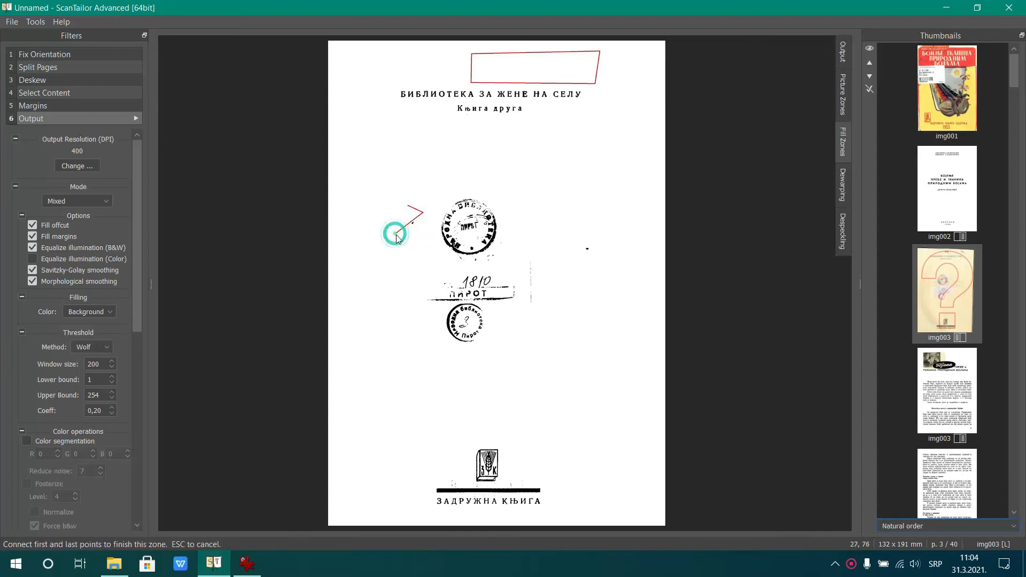
{"action": "left_click", "coordinate": [408, 206]}
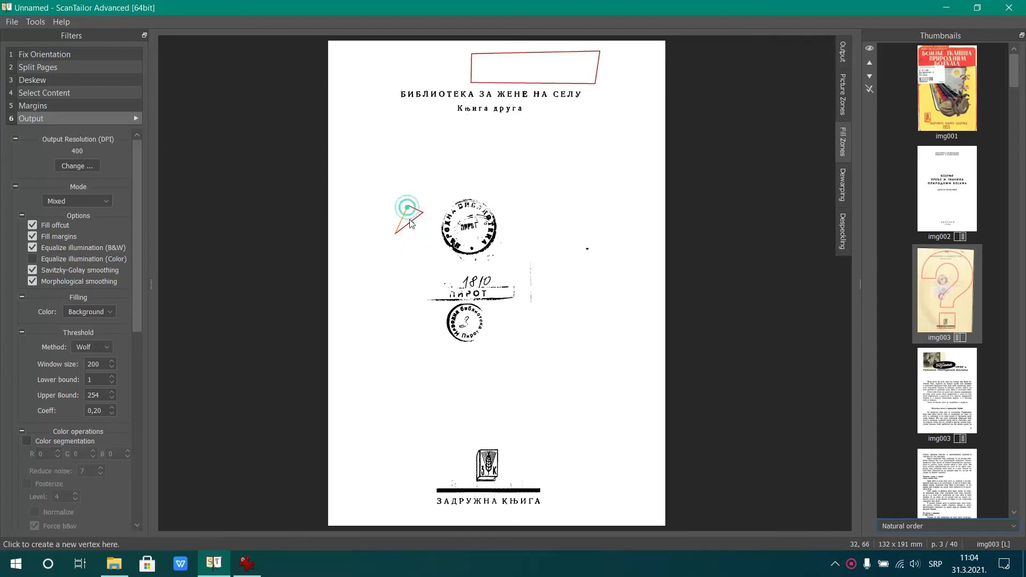
{"action": "left_click_drag", "start_coordinate": [411, 222], "coordinate": [419, 231]}
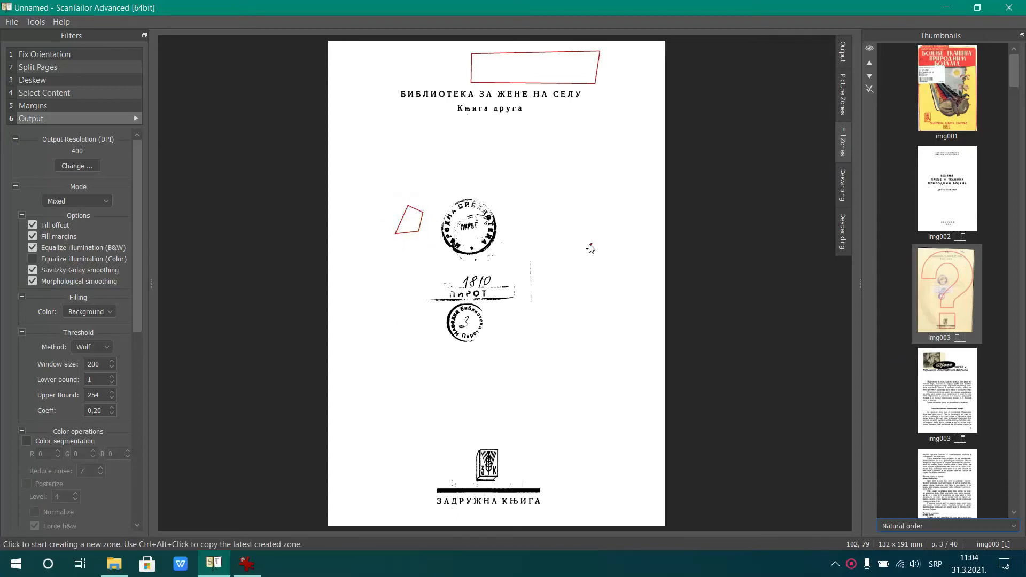
Draw a four-sided fill zone around the faint vertical line and the speck right of the stamps, and render the page output
{"action": "left_click", "coordinate": [526, 252]}
{"action": "left_click", "coordinate": [527, 314]}
{"action": "left_click", "coordinate": [622, 248]}
{"action": "left_click", "coordinate": [588, 222]}
{"action": "left_click", "coordinate": [525, 253]}
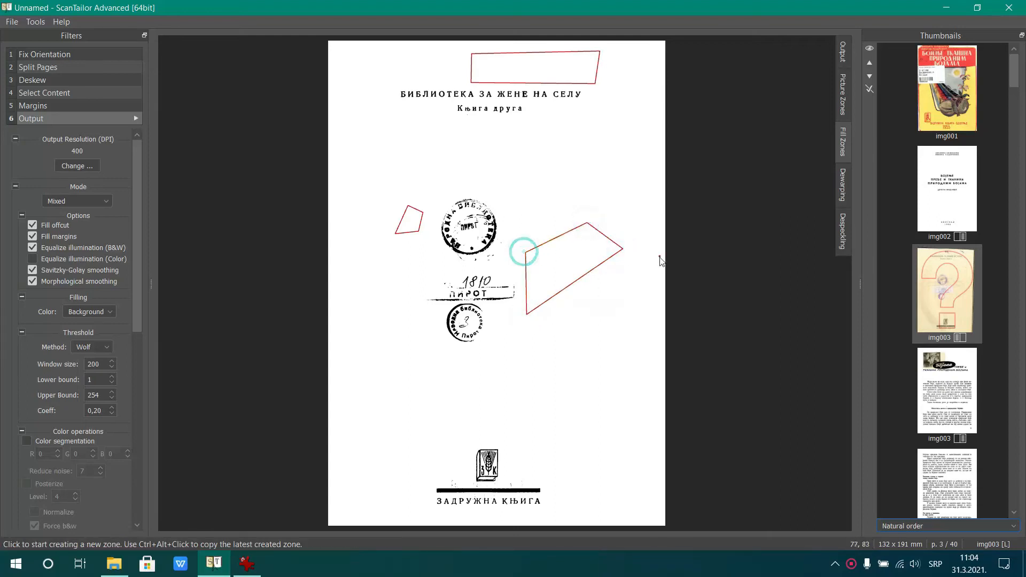
{"action": "left_click", "coordinate": [844, 52]}
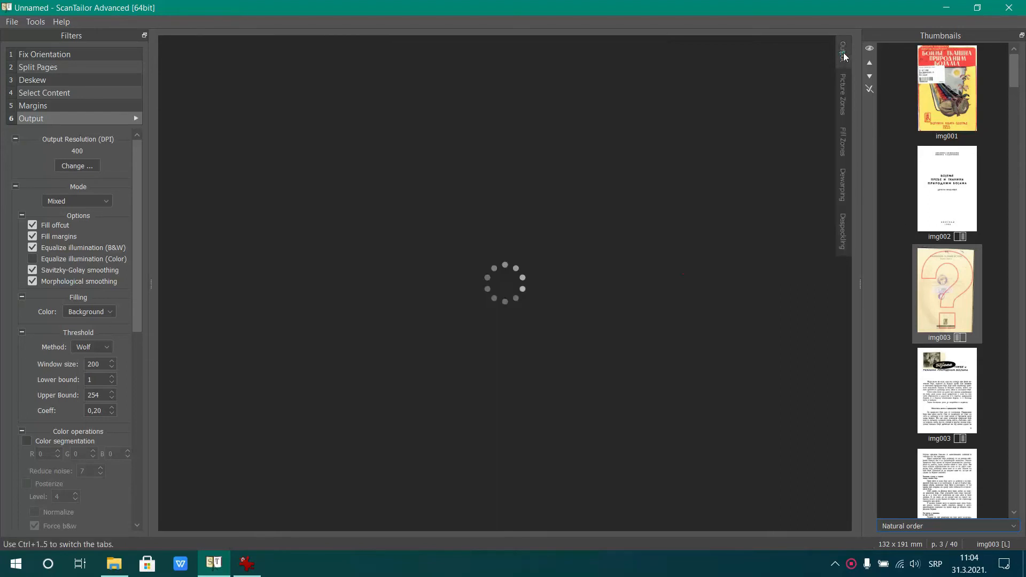
Reshape the picture zone on img003's right page to follow the photo and the black oval title, and render the output
{"action": "left_click", "coordinate": [968, 394]}
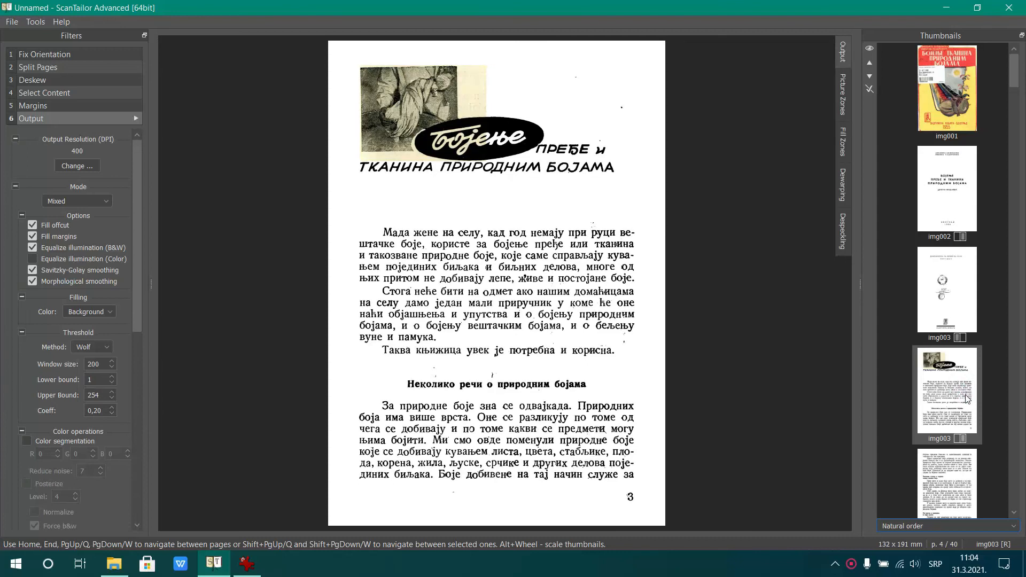
{"action": "left_click", "coordinate": [843, 89]}
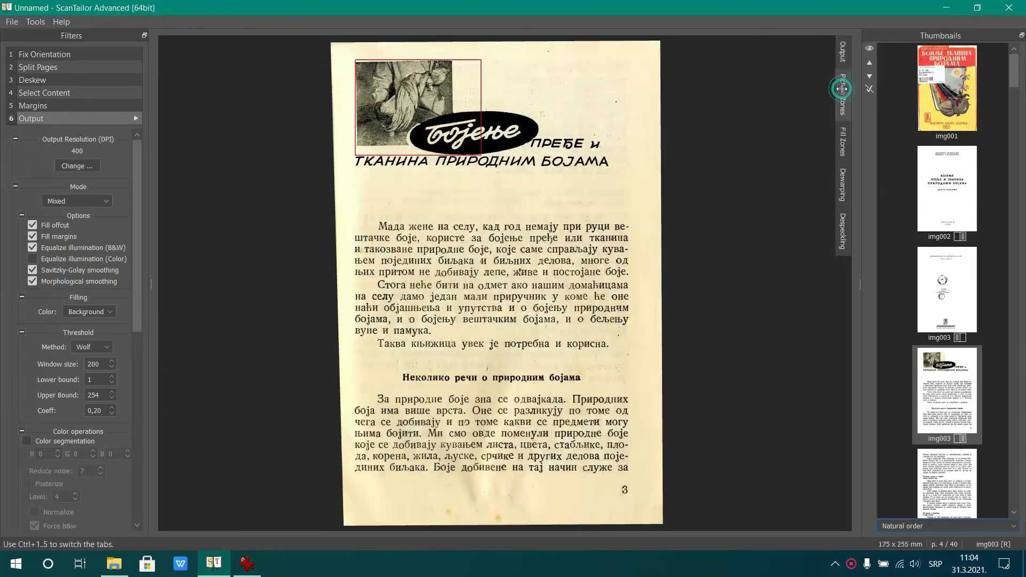
{"action": "left_click", "coordinate": [478, 63]}
{"action": "left_click_drag", "start_coordinate": [478, 63], "coordinate": [454, 63]}
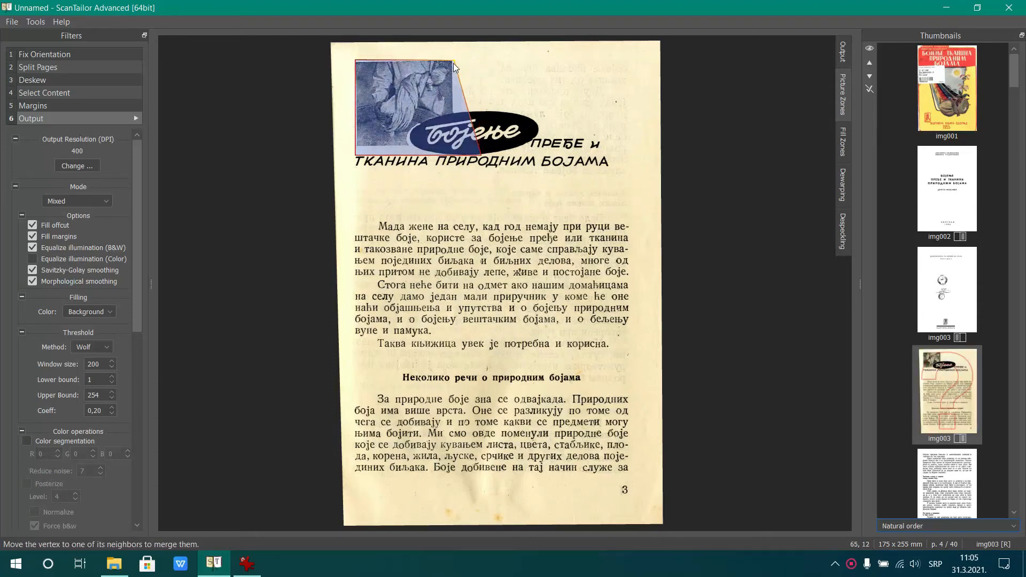
{"action": "left_click_drag", "start_coordinate": [465, 114], "coordinate": [517, 155]}
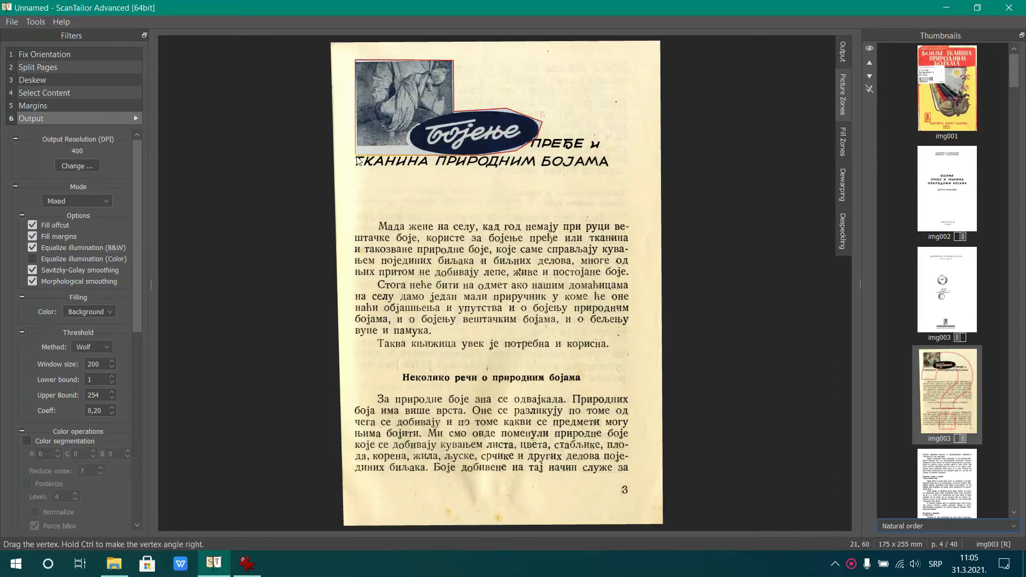
{"action": "left_click_drag", "start_coordinate": [361, 159], "coordinate": [358, 153]}
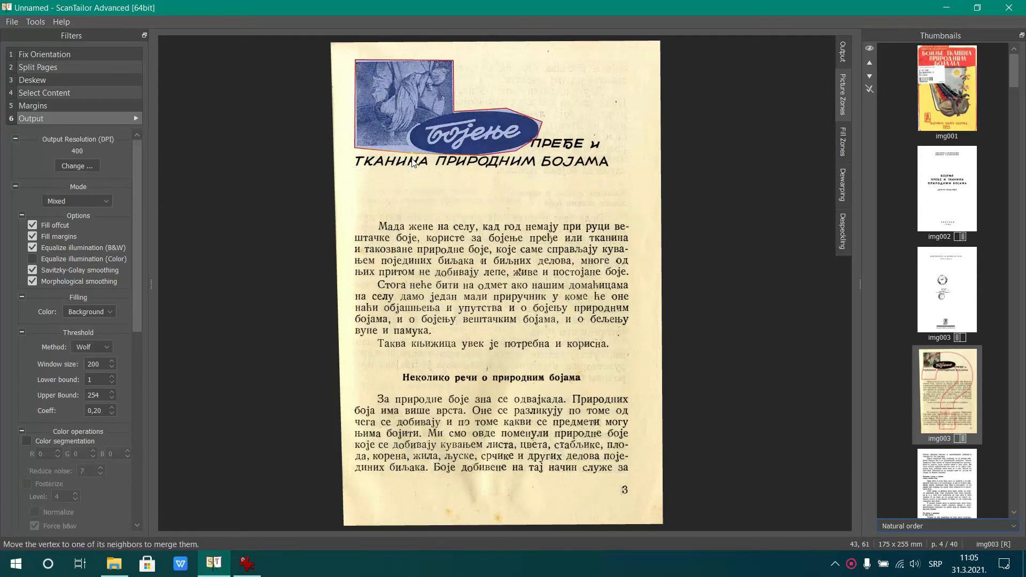
{"action": "left_click", "coordinate": [843, 52]}
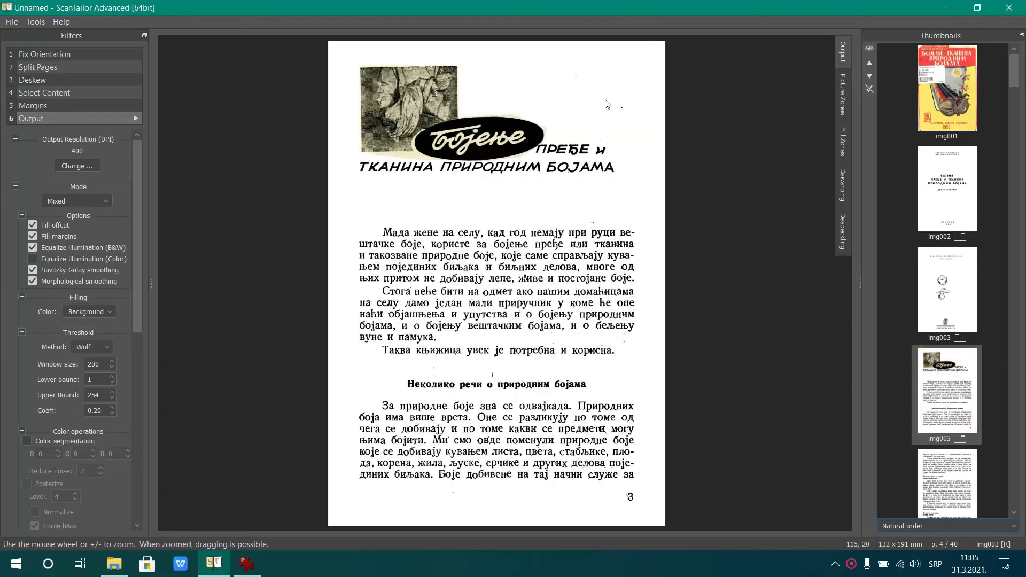
Enable Equalize illumination (Color) for img003's right page and inspect the picture area around the oval title
{"action": "scroll", "coordinate": [486, 127], "scroll_direction": "up", "scroll_amount": 4}
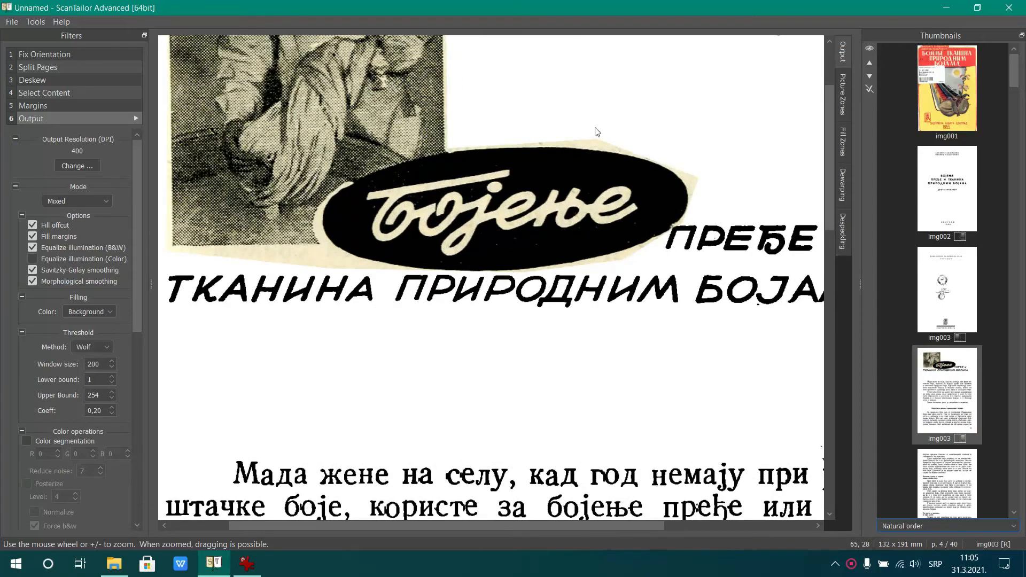
{"action": "scroll", "coordinate": [625, 138], "scroll_direction": "up", "scroll_amount": 2}
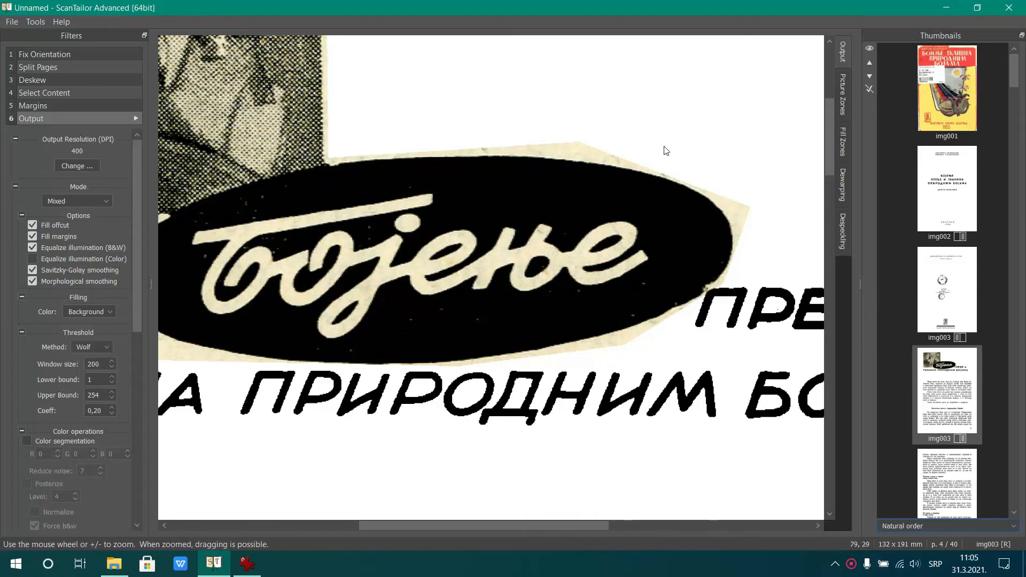
{"action": "scroll", "coordinate": [666, 151], "scroll_direction": "down", "scroll_amount": 2}
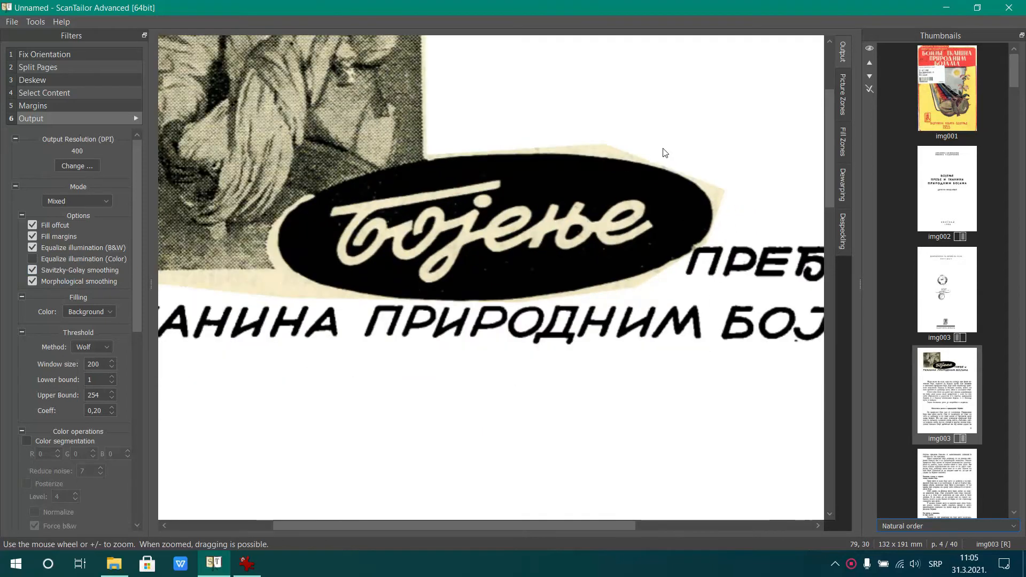
{"action": "left_click", "coordinate": [61, 260]}
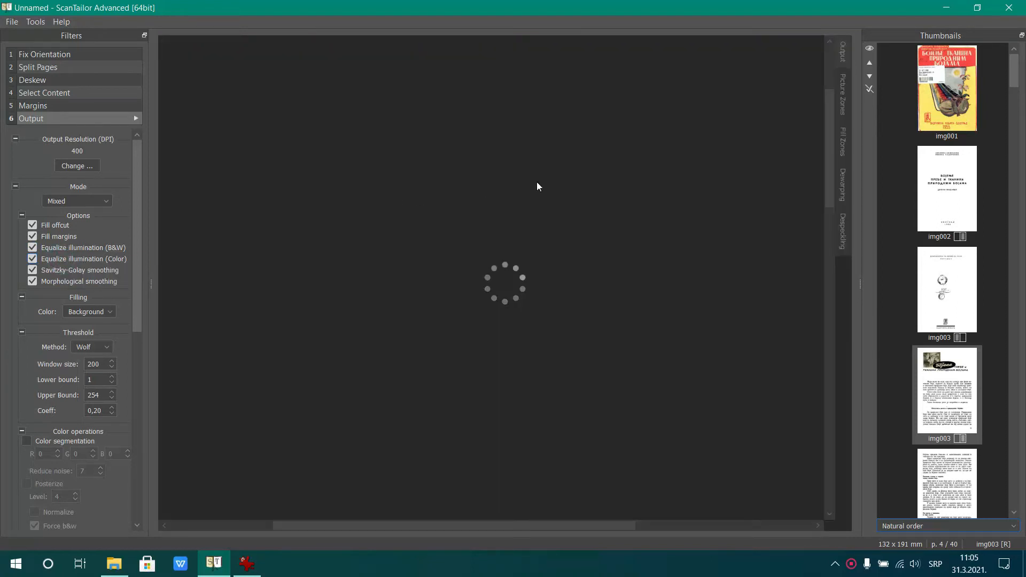
{"action": "scroll", "coordinate": [547, 124], "scroll_direction": "up", "scroll_amount": 2}
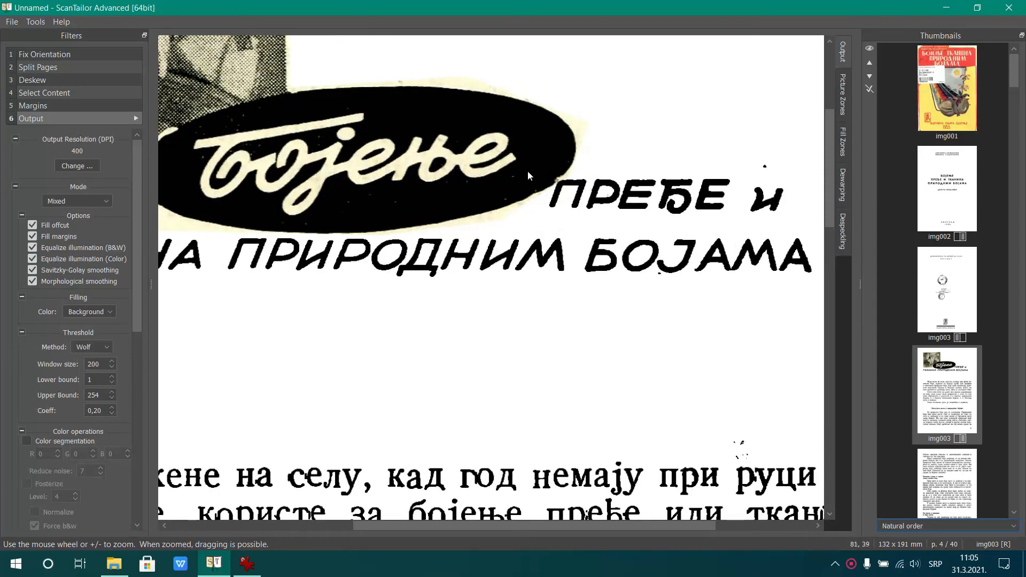
{"action": "scroll", "coordinate": [529, 150], "scroll_direction": "down", "scroll_amount": 4}
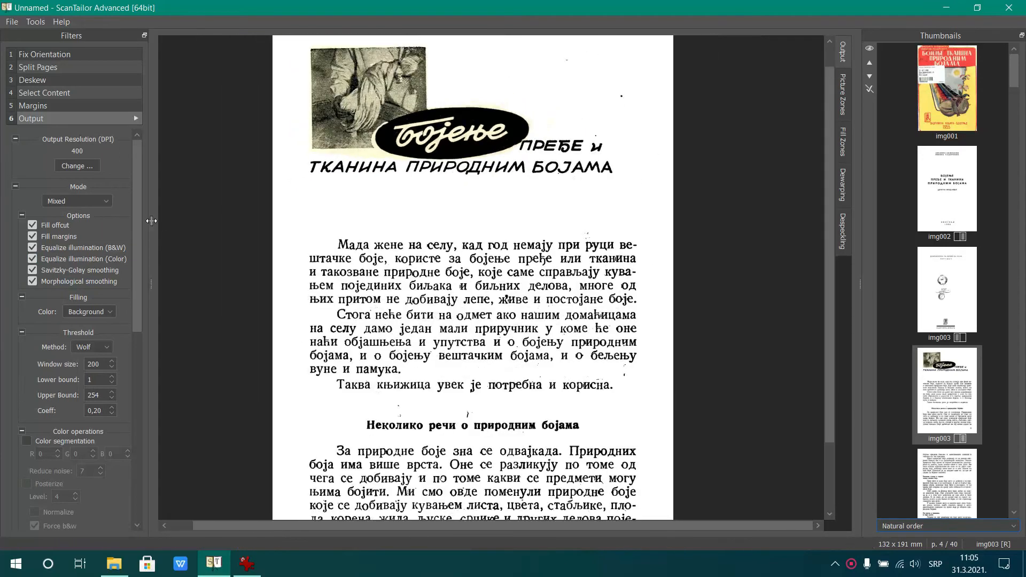
Apply the output mode settings to all pages and rerun Output batch processing starting from cover img001
{"action": "left_click_drag", "start_coordinate": [136, 210], "coordinate": [118, 410]}
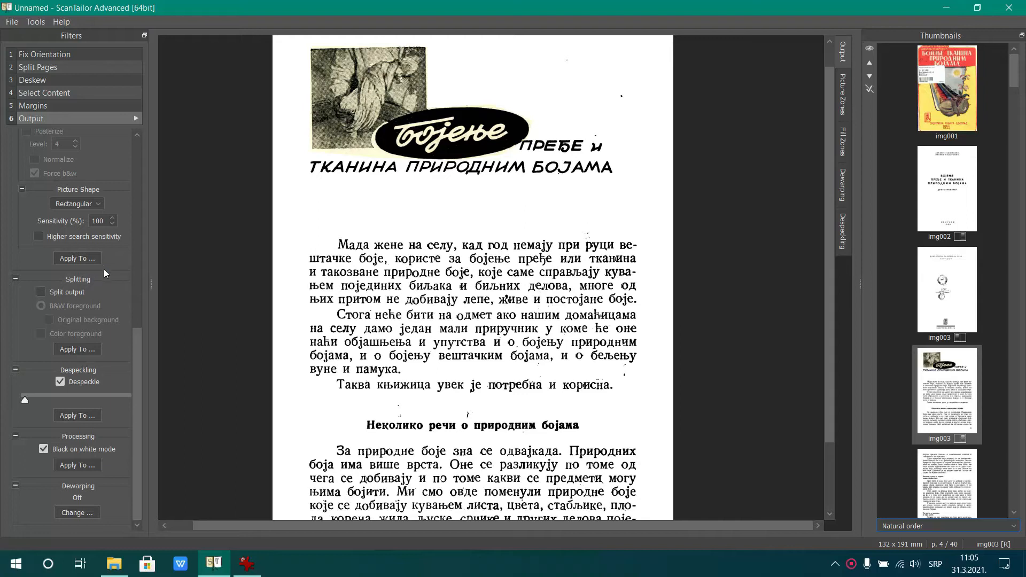
{"action": "scroll", "coordinate": [115, 274], "scroll_direction": "up", "scroll_amount": 2}
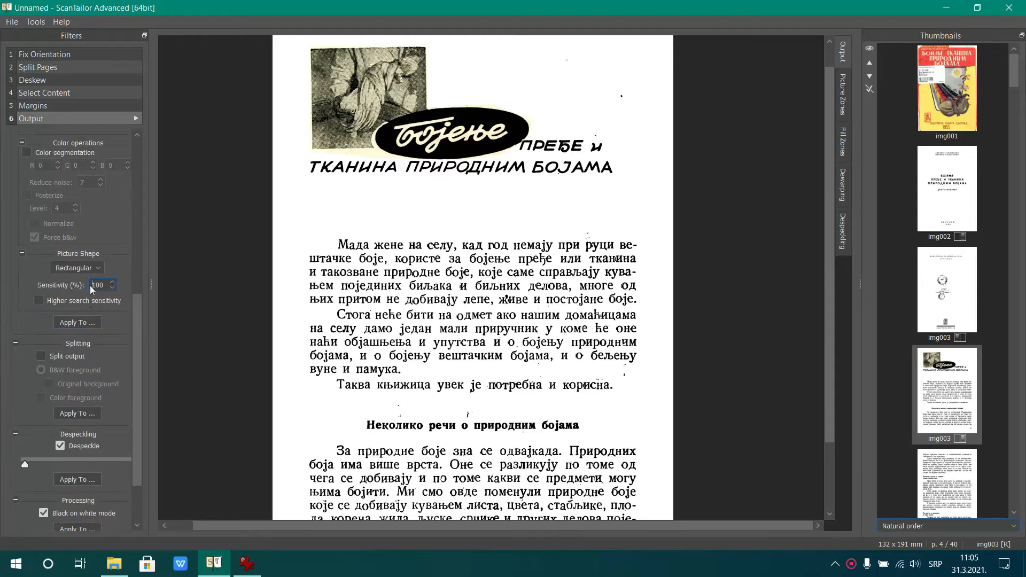
{"action": "left_click", "coordinate": [81, 323]}
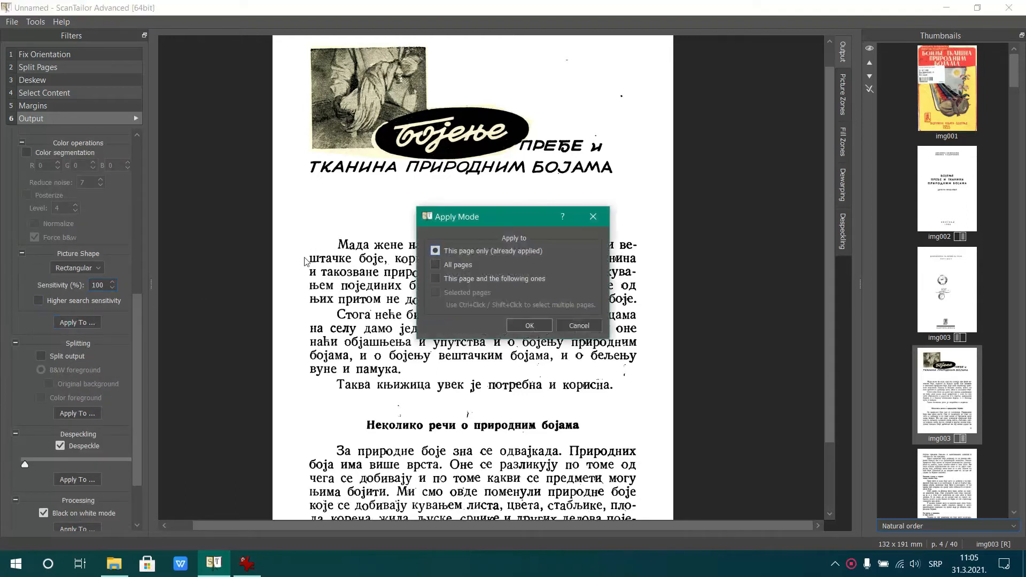
{"action": "left_click", "coordinate": [455, 265]}
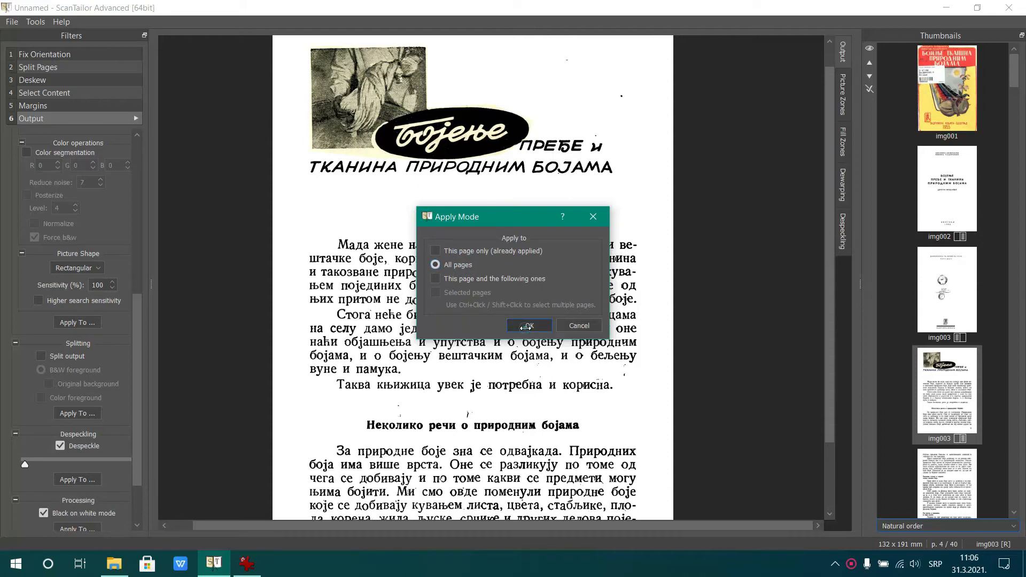
{"action": "left_click", "coordinate": [526, 326]}
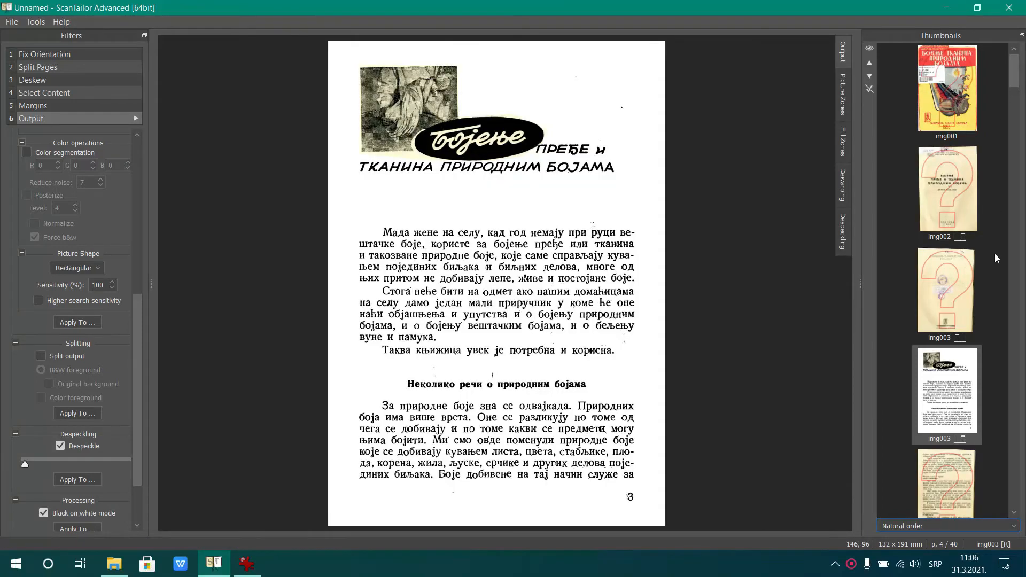
{"action": "left_click", "coordinate": [949, 111]}
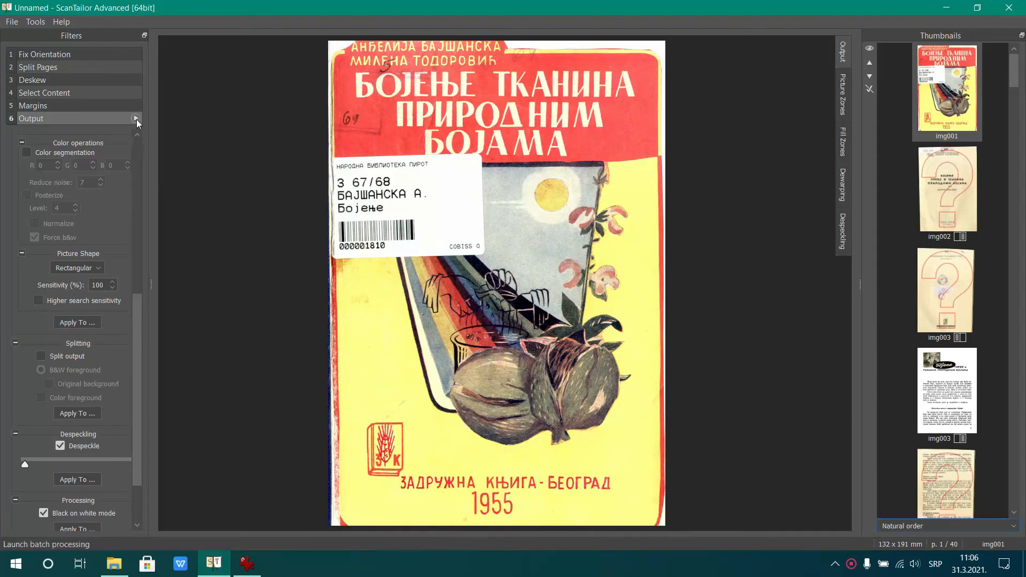
{"action": "left_click", "coordinate": [135, 118]}
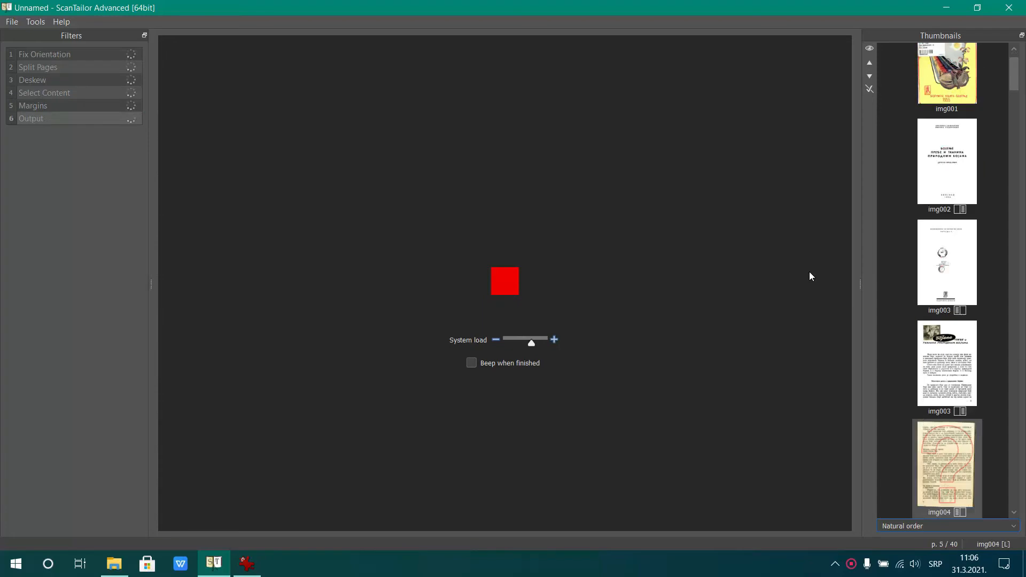
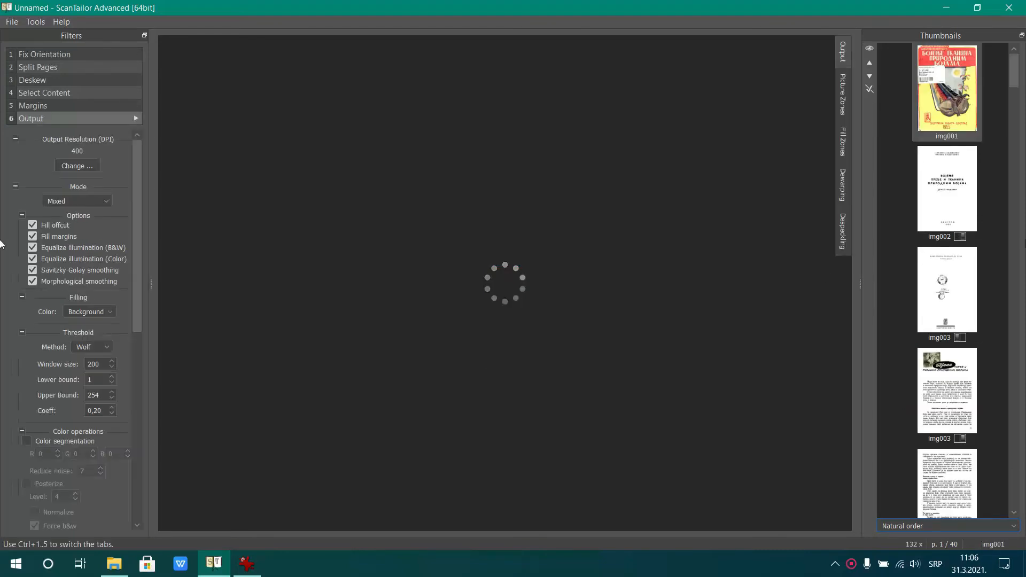
Review the rendered output of img003's right page and img004's left page for leftover marks
{"action": "left_click", "coordinate": [953, 392]}
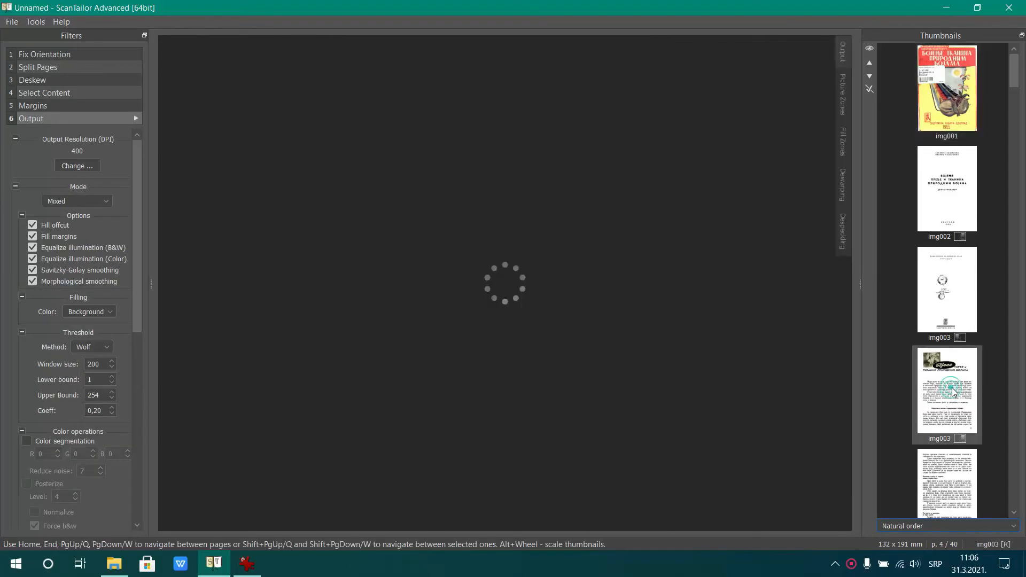
{"action": "scroll", "coordinate": [956, 391], "scroll_direction": "down", "scroll_amount": 2}
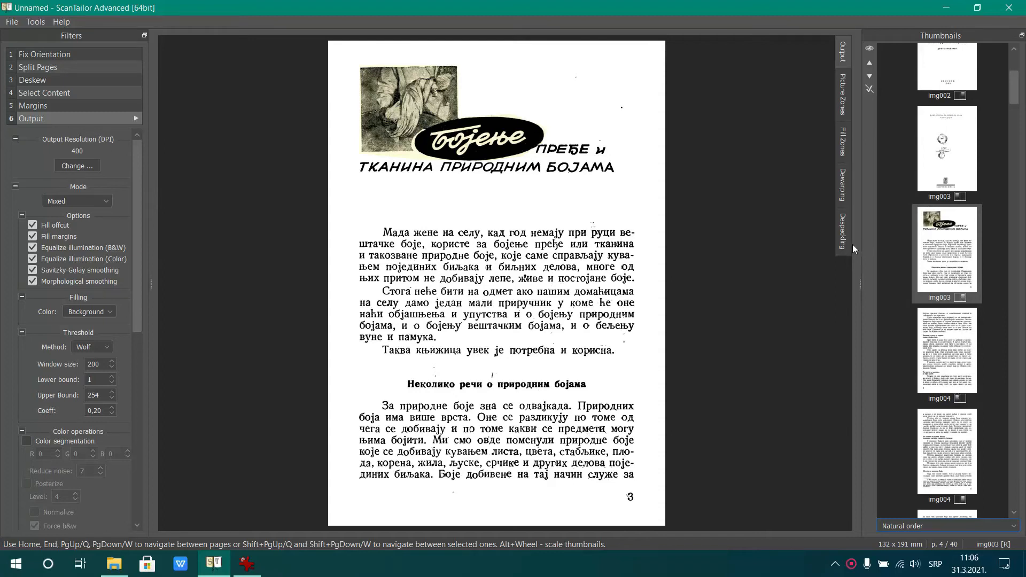
{"action": "left_click", "coordinate": [957, 356]}
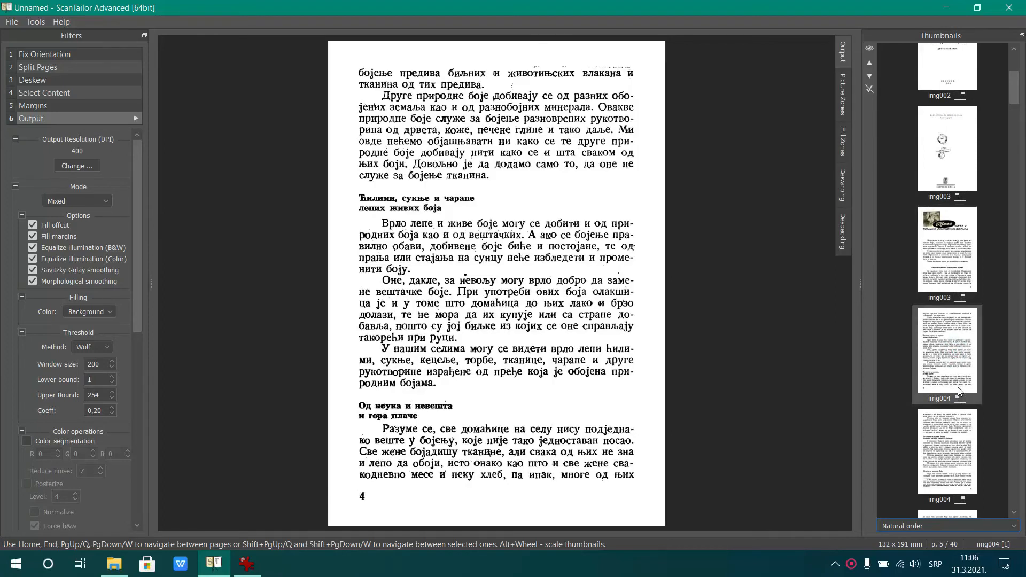
Draw a five-sided fill zone over the specks above the first text line on img004's left page and render the output
{"action": "left_click", "coordinate": [847, 140]}
{"action": "scroll", "coordinate": [643, 67], "scroll_direction": "down", "scroll_amount": 3}
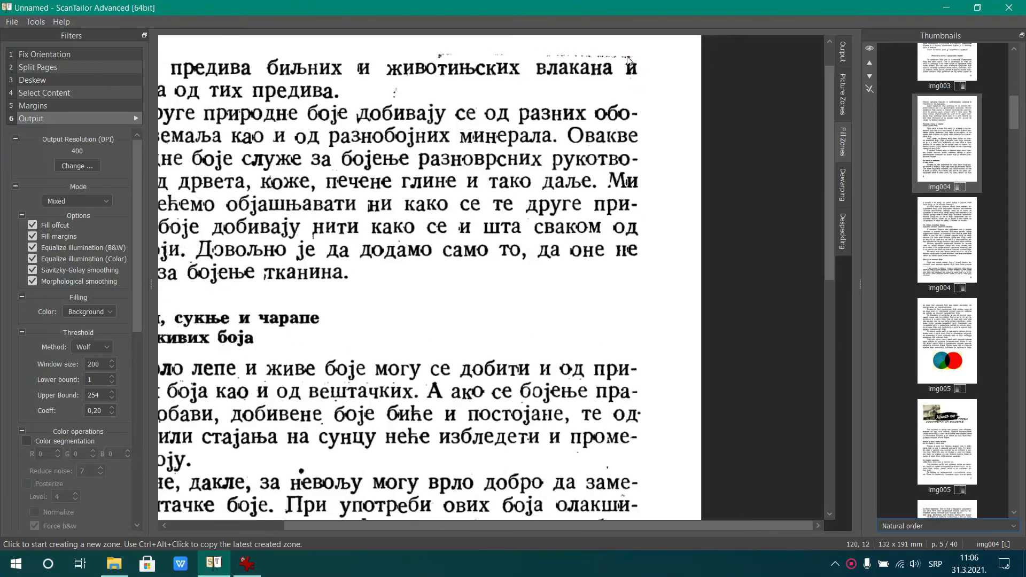
{"action": "left_click", "coordinate": [427, 48]}
{"action": "left_click", "coordinate": [428, 62]}
{"action": "left_click", "coordinate": [665, 58]}
{"action": "left_click", "coordinate": [644, 47]}
{"action": "left_click", "coordinate": [428, 49]}
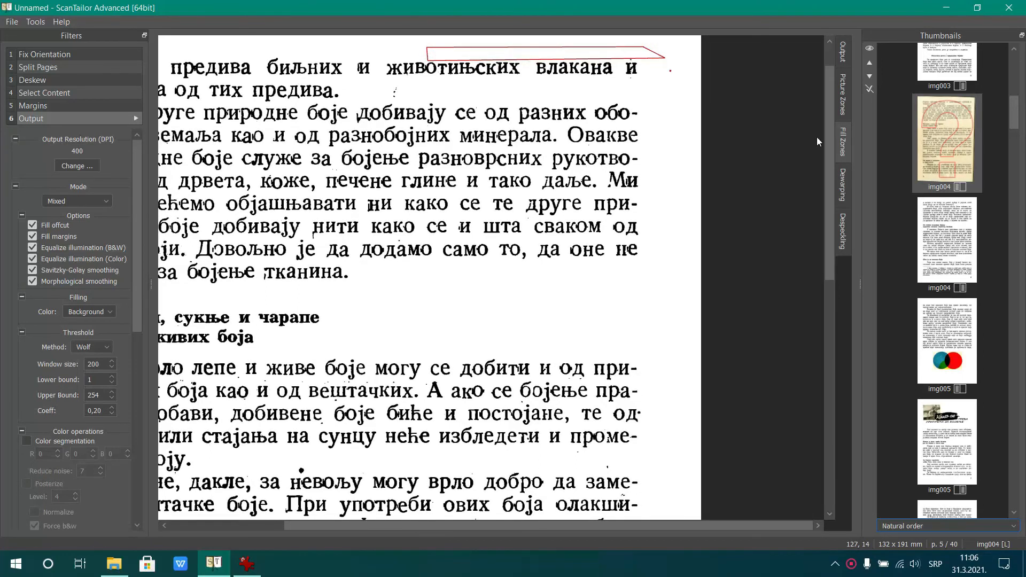
{"action": "scroll", "coordinate": [719, 130], "scroll_direction": "down", "scroll_amount": 3}
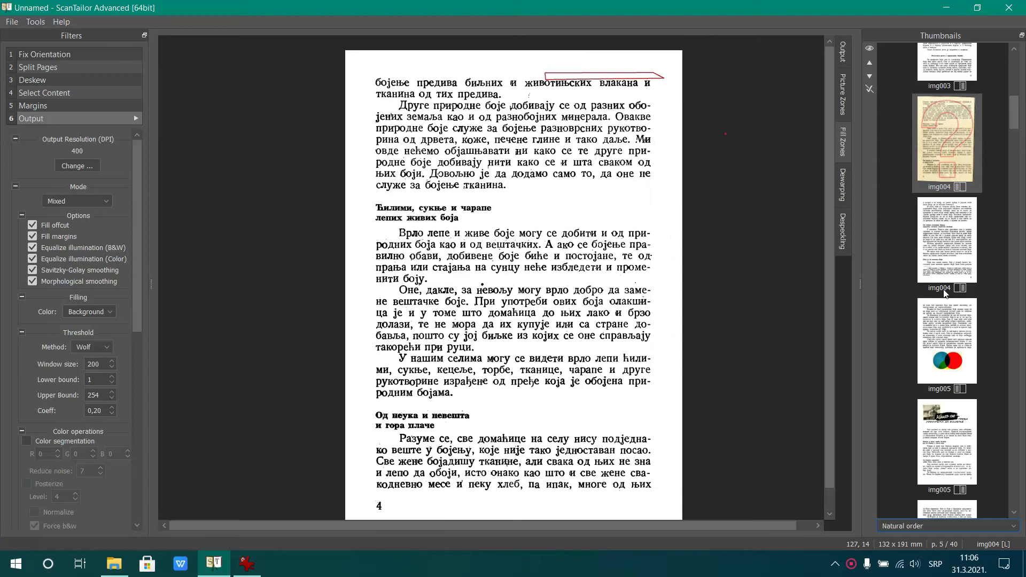
{"action": "left_click", "coordinate": [841, 53]}
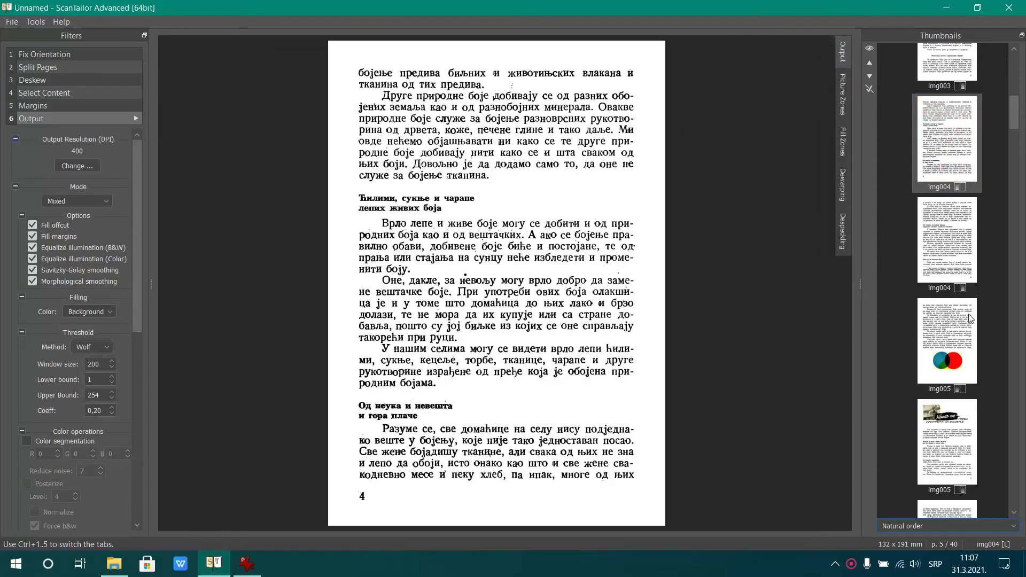
Extend the picture zone on img005's left page around the lower yellow circle and render the output
{"action": "left_click", "coordinate": [941, 346]}
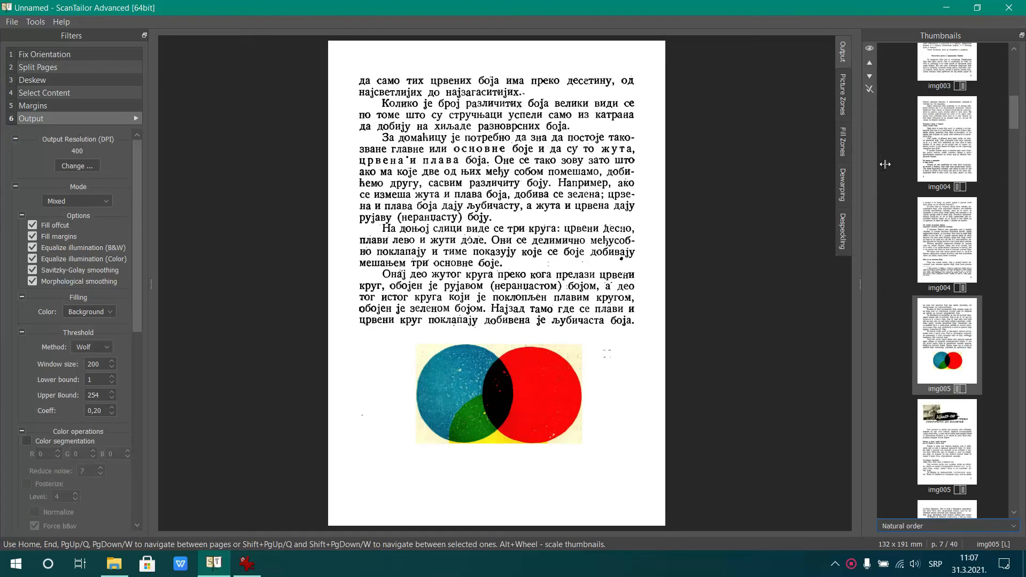
{"action": "left_click", "coordinate": [846, 85]}
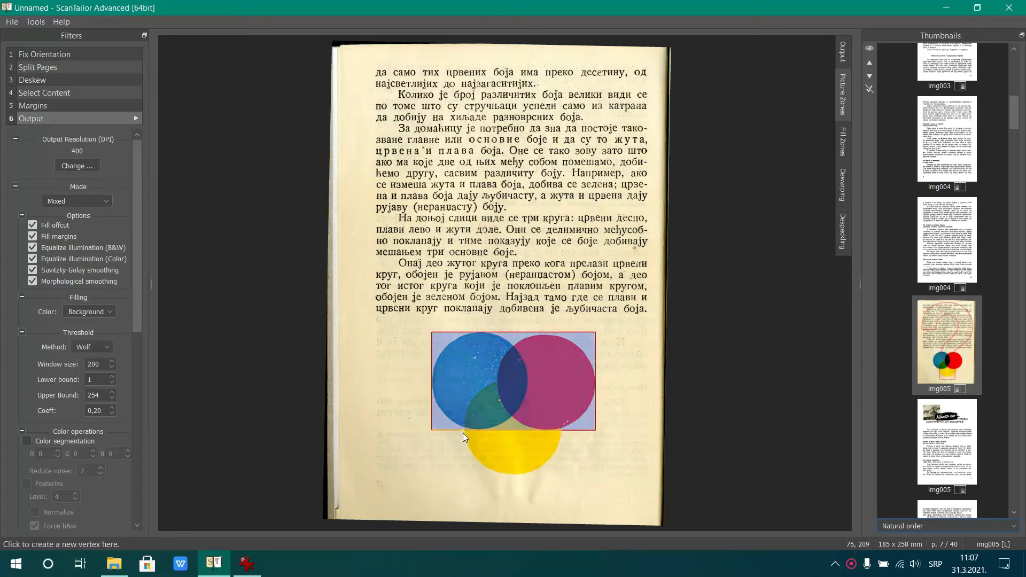
{"action": "left_click_drag", "start_coordinate": [495, 432], "coordinate": [565, 446]}
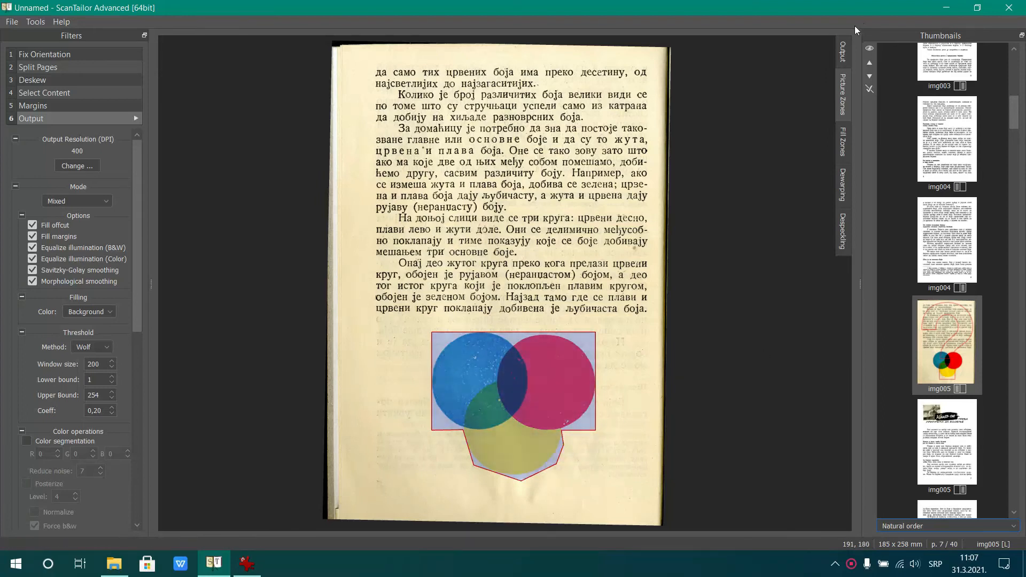
{"action": "left_click", "coordinate": [845, 50]}
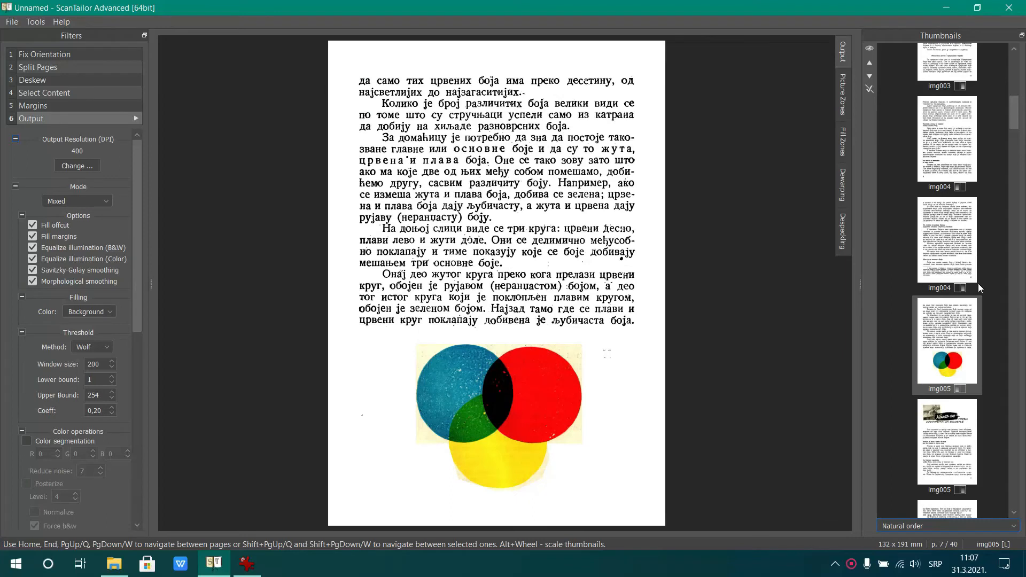
Review the output of img006's left and right pages
{"action": "scroll", "coordinate": [978, 283], "scroll_direction": "down", "scroll_amount": 3}
{"action": "left_click", "coordinate": [961, 348]}
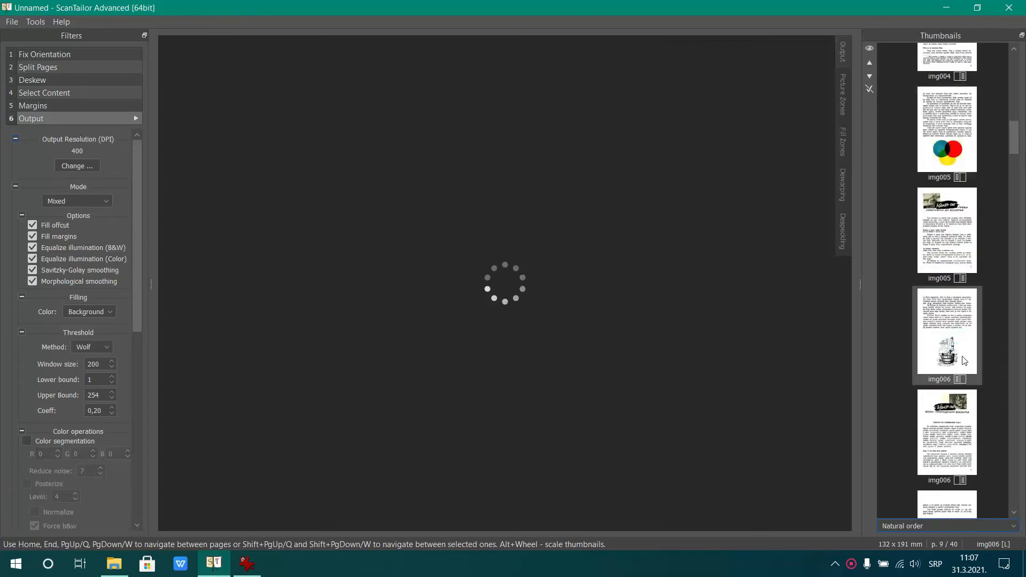
{"action": "left_click", "coordinate": [948, 393]}
{"action": "scroll", "coordinate": [949, 374], "scroll_direction": "down", "scroll_amount": 6}
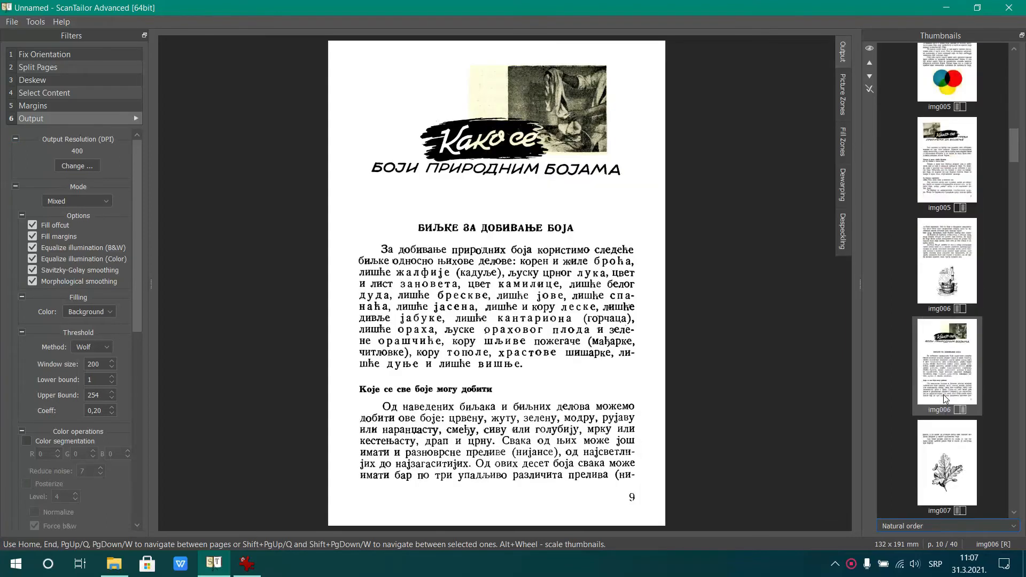
Draw a narrow fill zone over the dark line along the lower left edge of img009's right page and render the output
{"action": "left_click", "coordinate": [956, 327]}
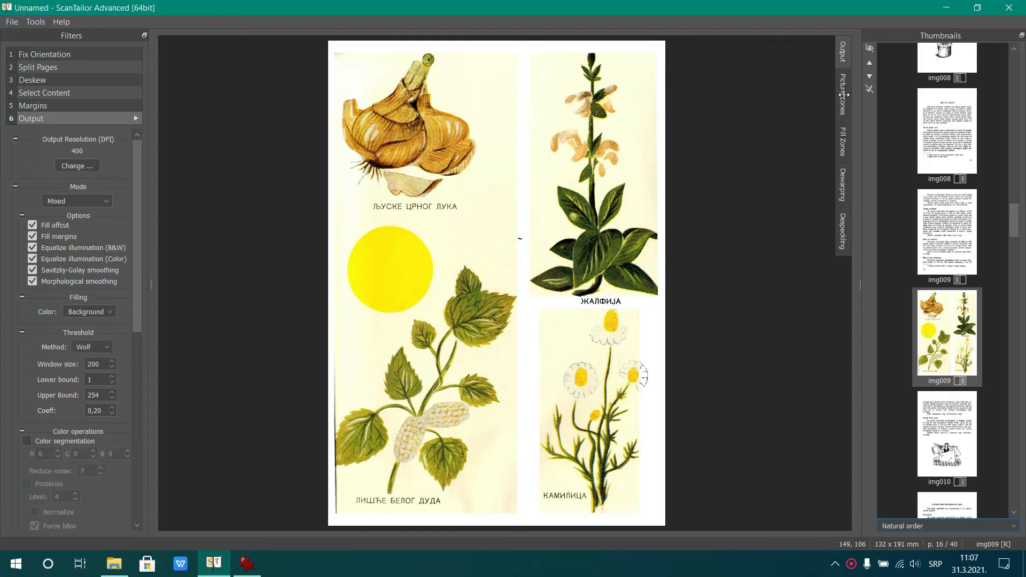
{"action": "left_click", "coordinate": [845, 142]}
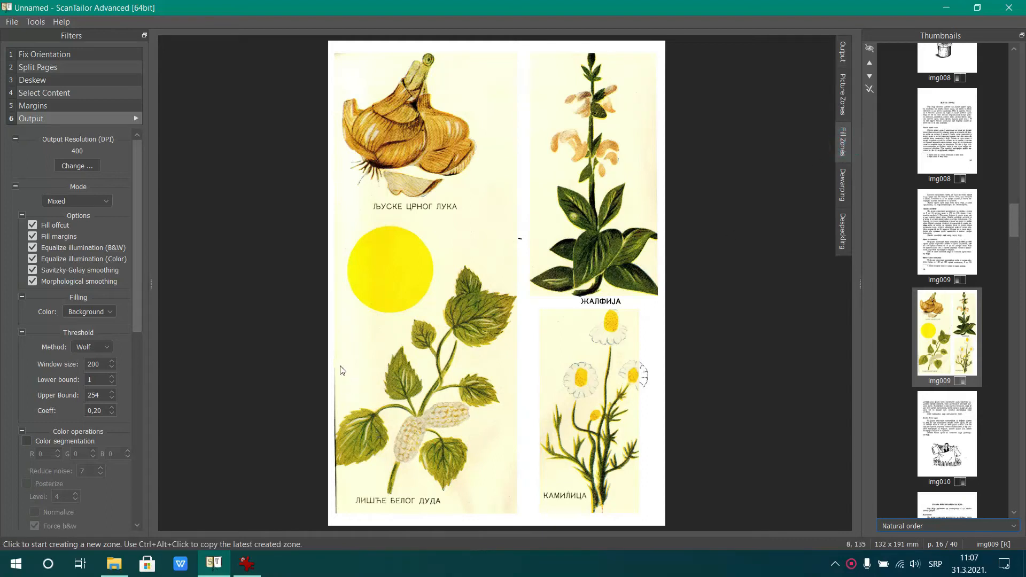
{"action": "scroll", "coordinate": [329, 473], "scroll_direction": "up", "scroll_amount": 5}
{"action": "scroll", "coordinate": [331, 475], "scroll_direction": "down", "scroll_amount": 3}
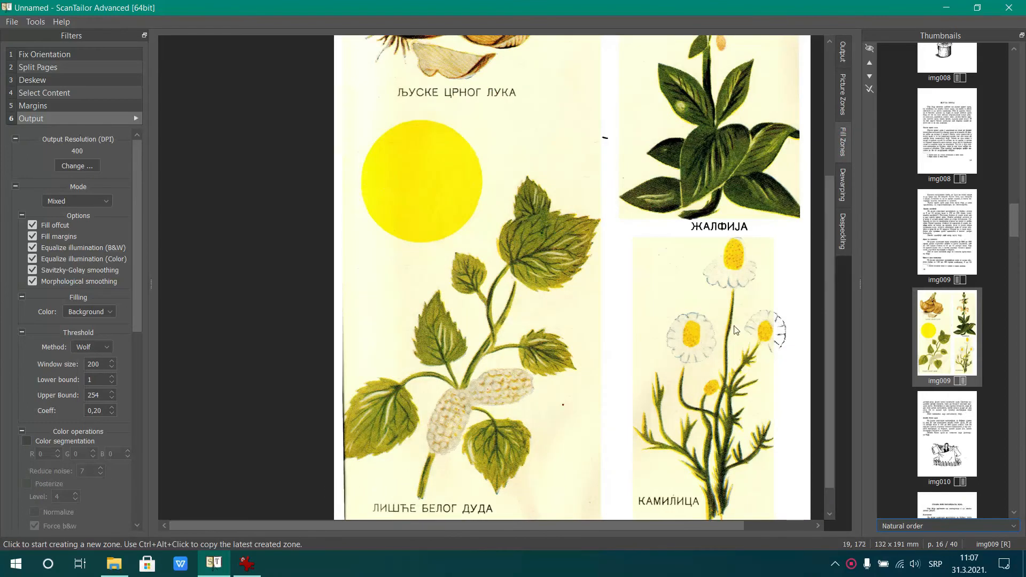
{"action": "scroll", "coordinate": [832, 255], "scroll_direction": "down", "scroll_amount": 1}
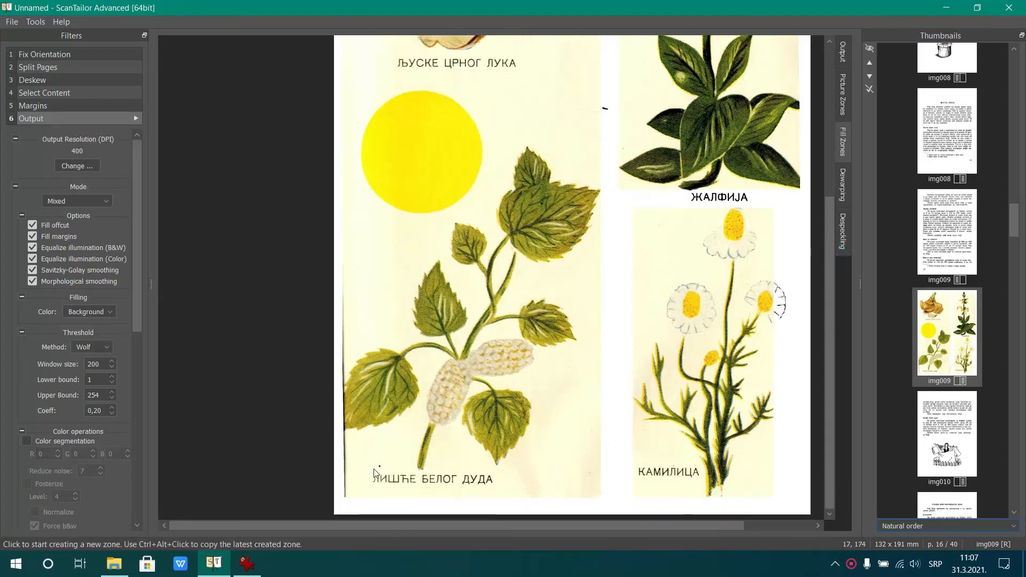
{"action": "left_click", "coordinate": [338, 501]}
{"action": "left_click", "coordinate": [352, 500]}
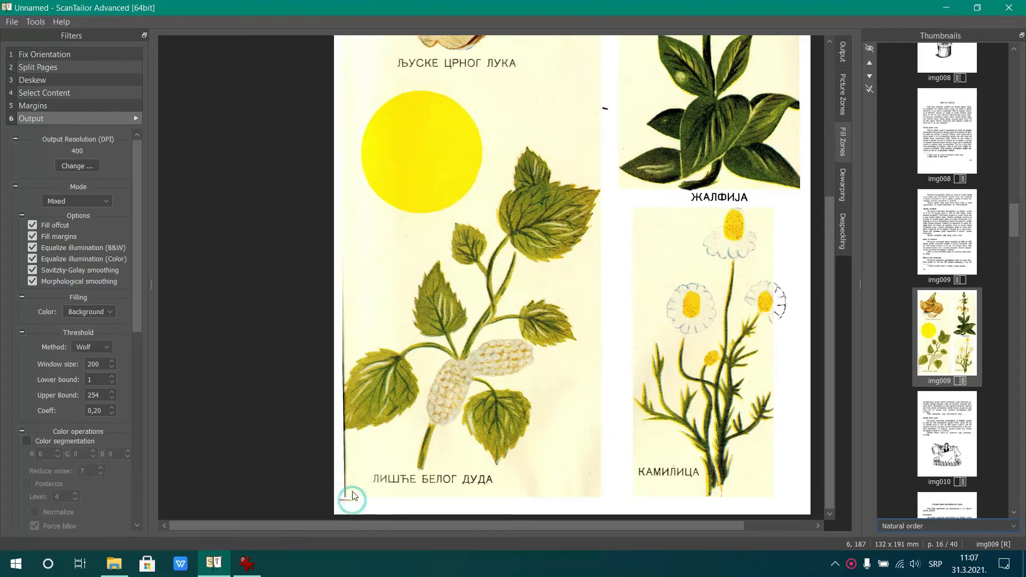
{"action": "left_click", "coordinate": [346, 431]}
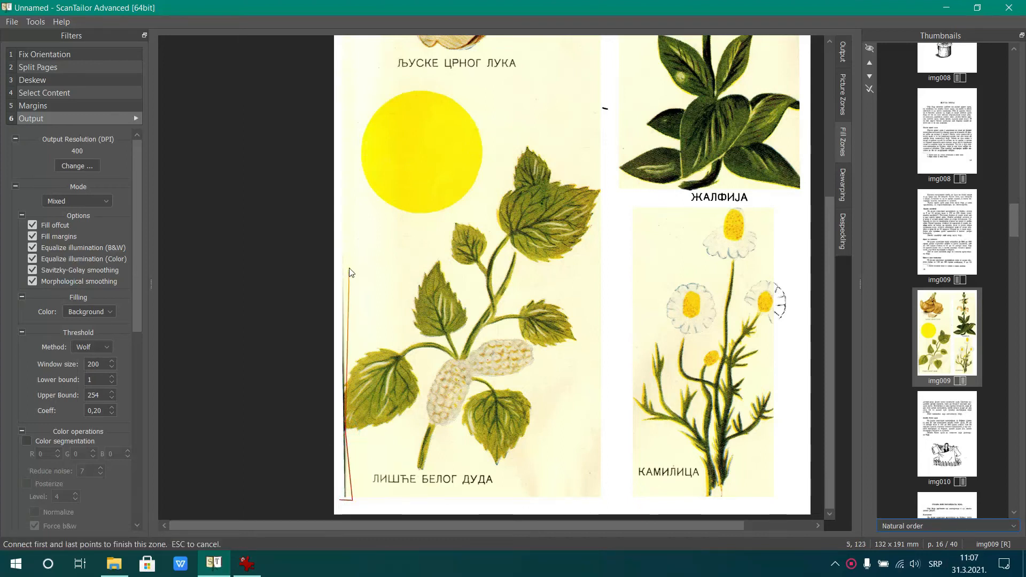
{"action": "left_click", "coordinate": [346, 106]}
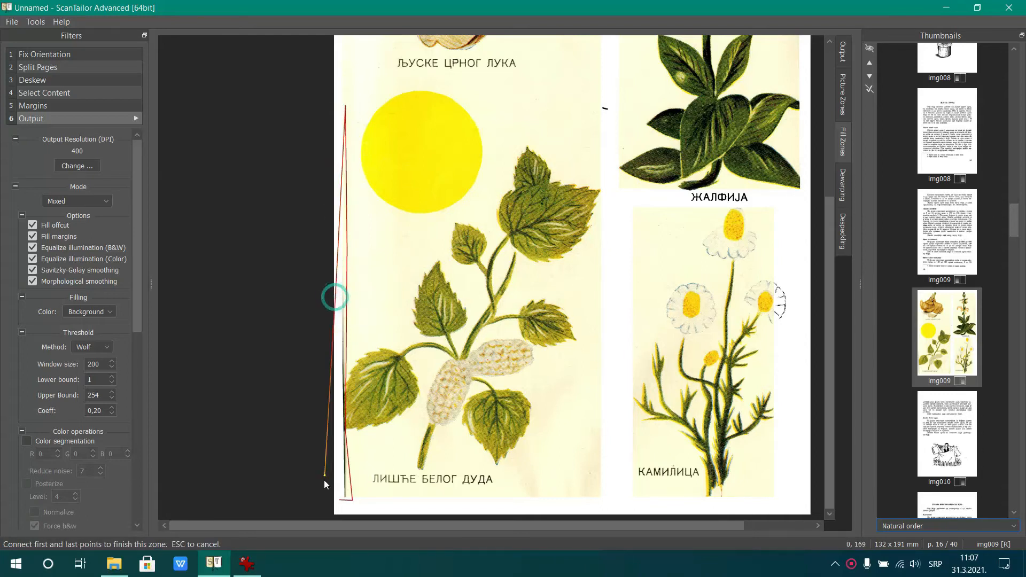
{"action": "left_click", "coordinate": [341, 503]}
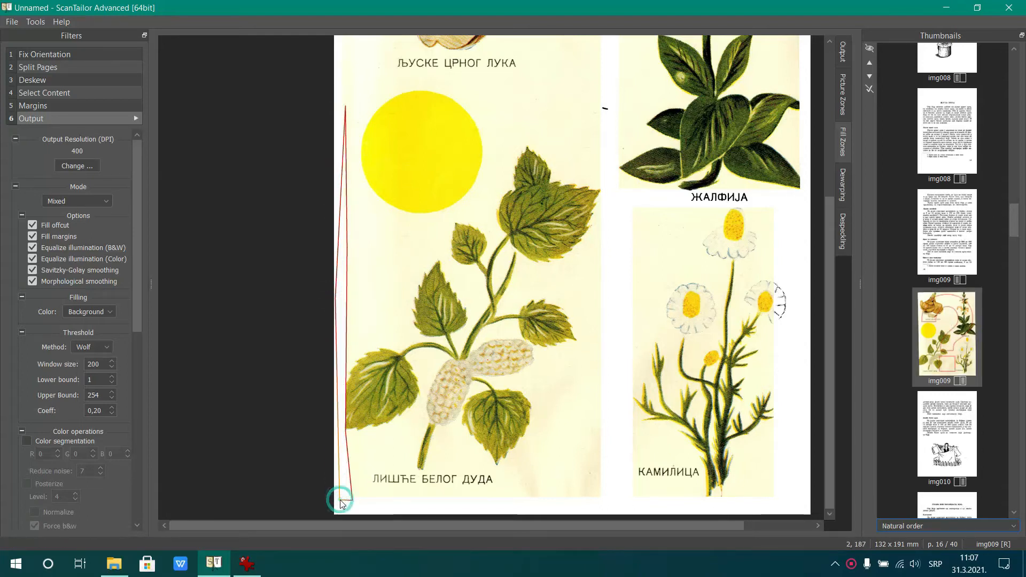
{"action": "left_click", "coordinate": [842, 58]}
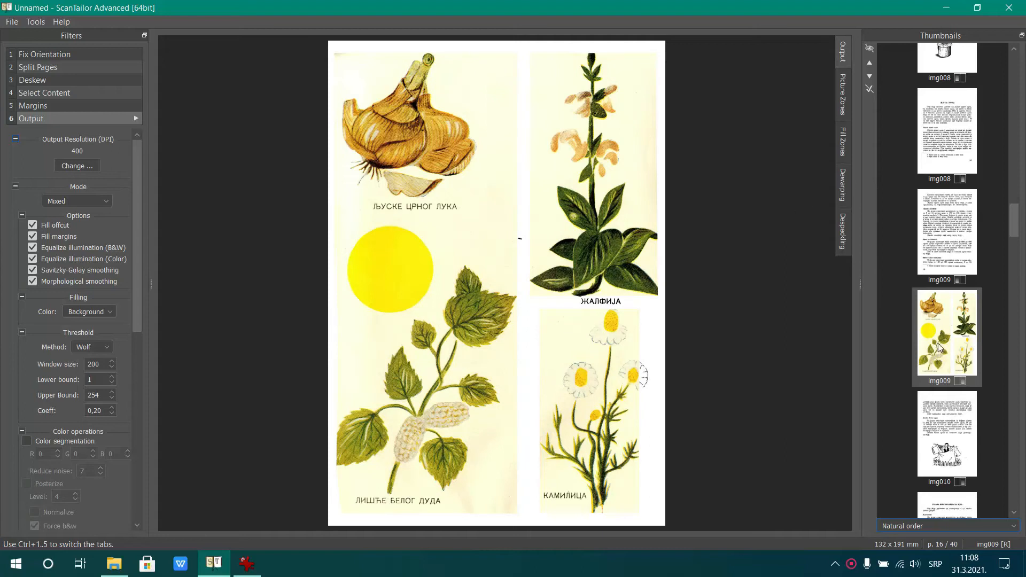
Add a small four-sided fill zone at the top-left corner of img009's right page and render the output
{"action": "left_click", "coordinate": [843, 143]}
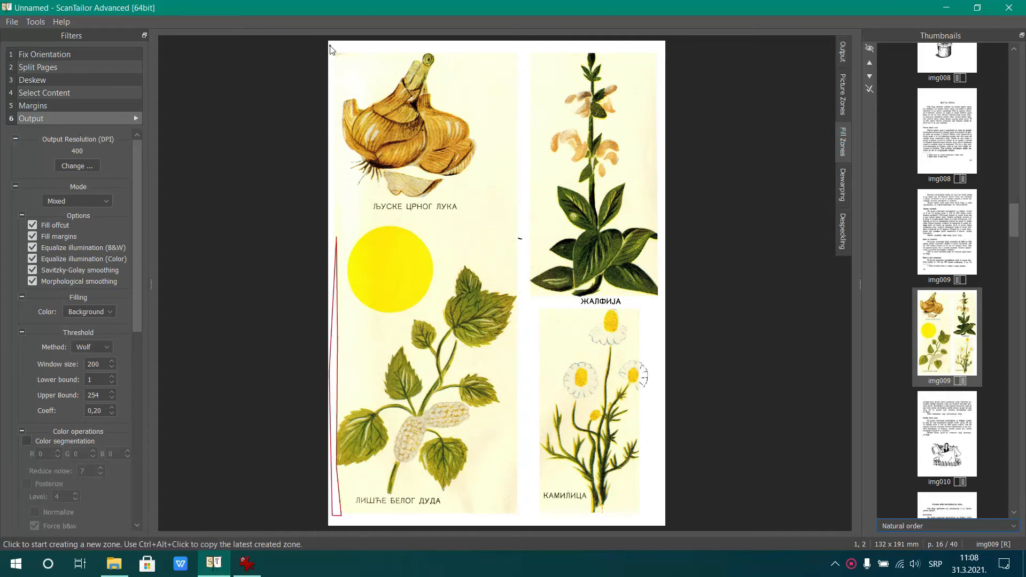
{"action": "left_click", "coordinate": [357, 48]}
{"action": "left_click", "coordinate": [342, 66]}
{"action": "left_click", "coordinate": [332, 60]}
{"action": "left_click", "coordinate": [336, 46]}
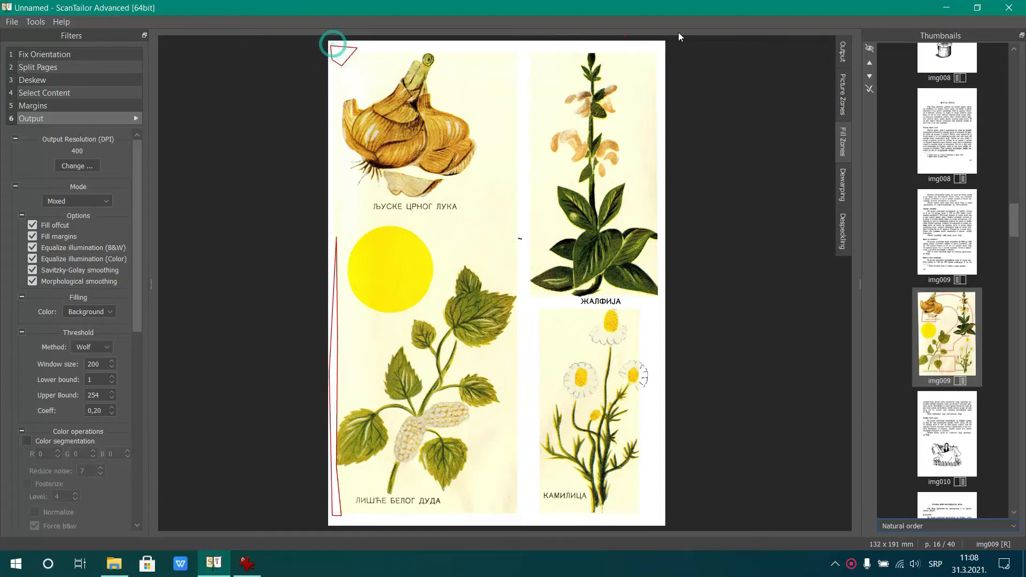
{"action": "left_click", "coordinate": [843, 52]}
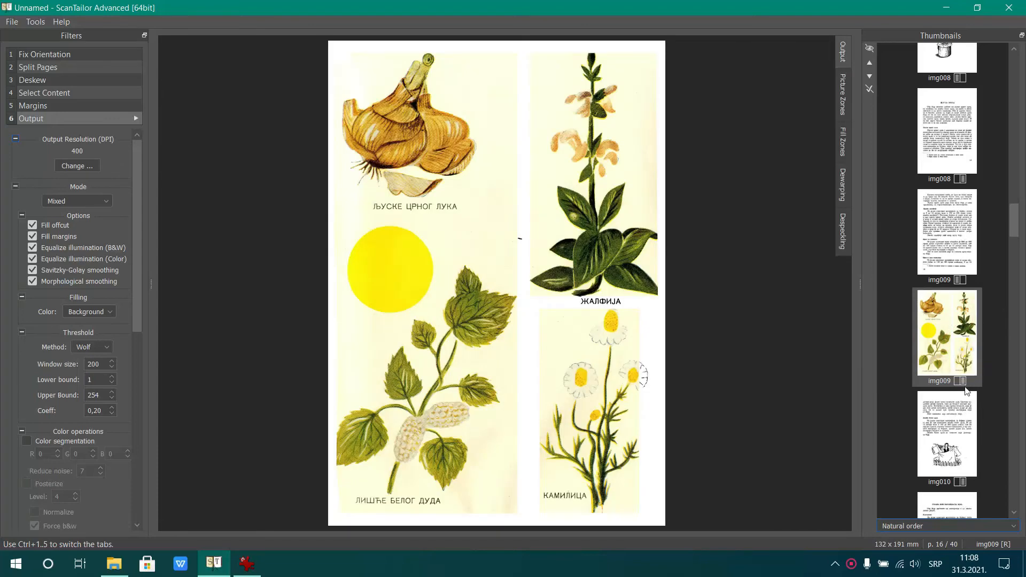
Draw a four-sided fill zone over the dark vertical line at the lower left edge of img011's right page and render the output
{"action": "scroll", "coordinate": [967, 389], "scroll_direction": "down", "scroll_amount": 5}
{"action": "left_click", "coordinate": [935, 375]}
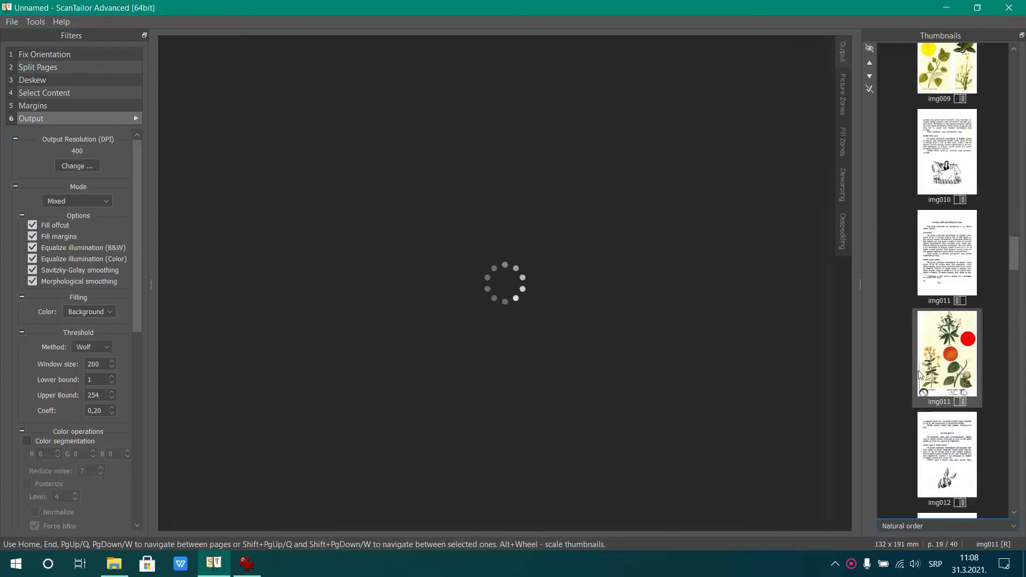
{"action": "left_click", "coordinate": [846, 137]}
{"action": "left_click", "coordinate": [336, 207]}
{"action": "left_click", "coordinate": [345, 217]}
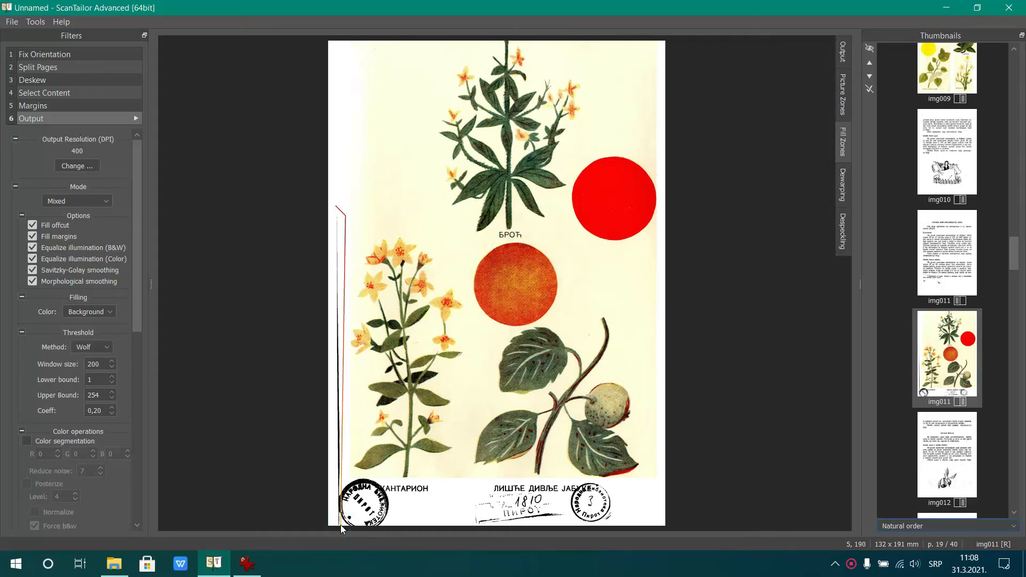
{"action": "left_click", "coordinate": [335, 528]}
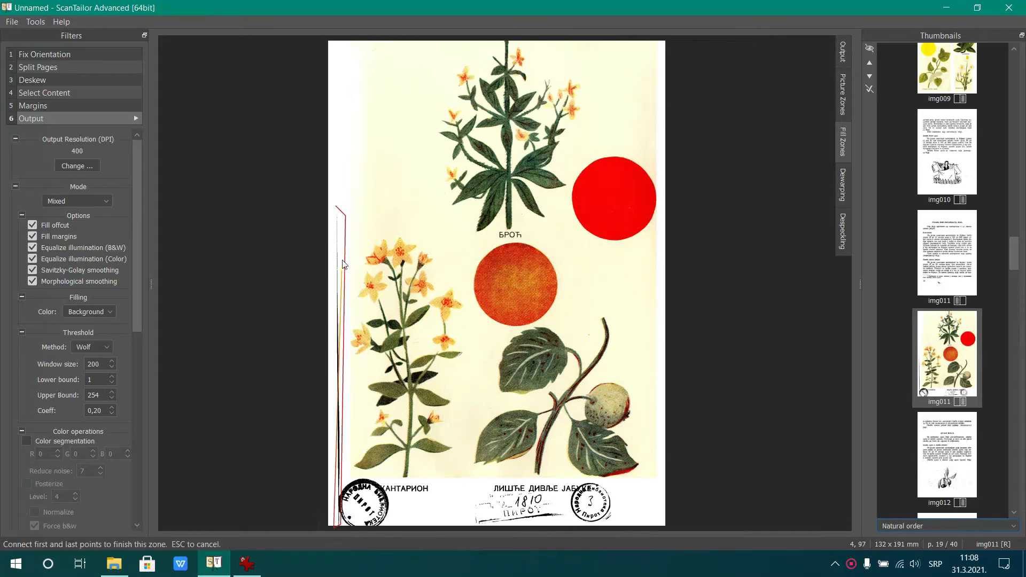
{"action": "left_click", "coordinate": [336, 209]}
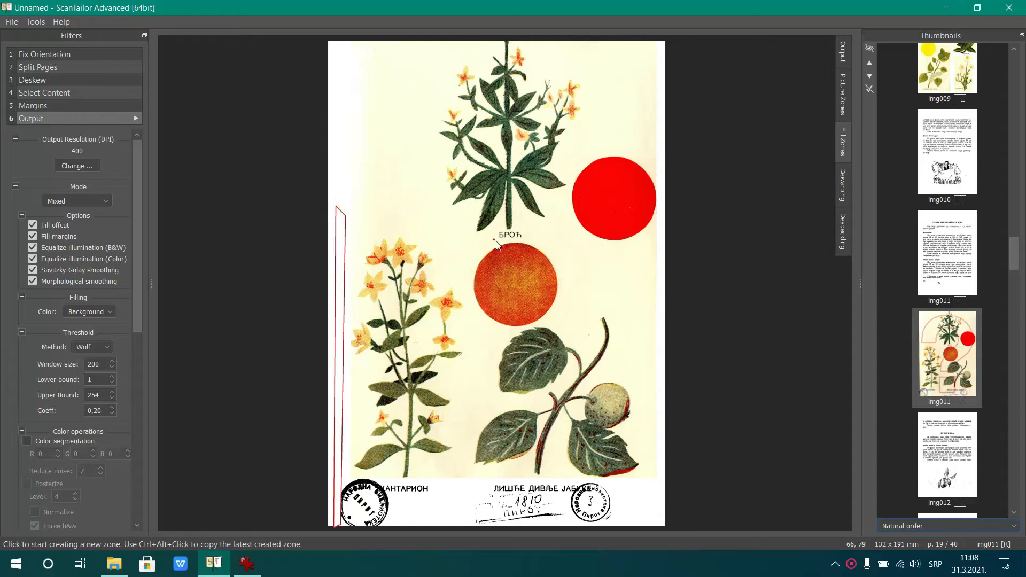
{"action": "left_click", "coordinate": [845, 52]}
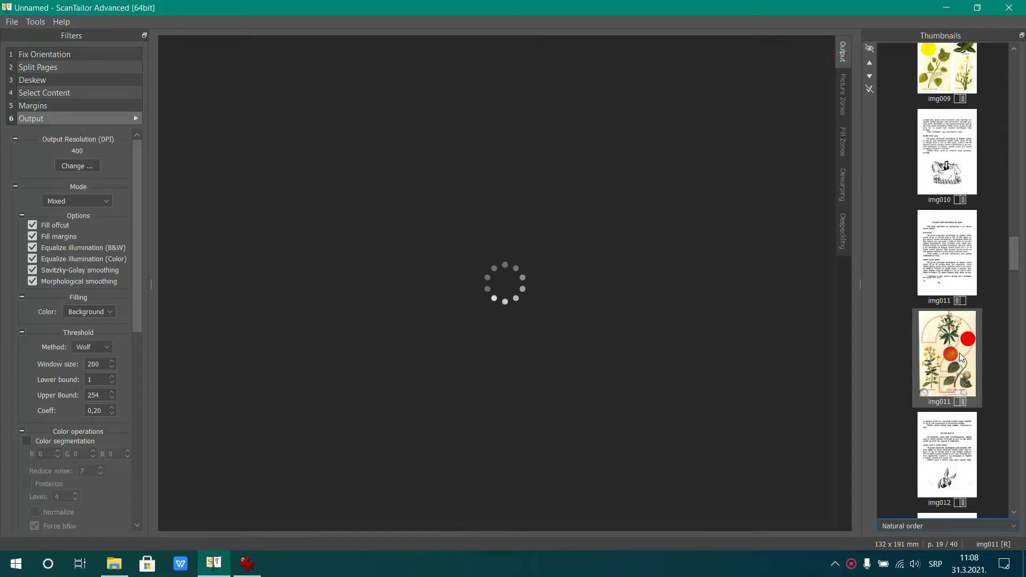
Draw a narrow fill zone over the dark line along the full left edge of img013's right page
{"action": "scroll", "coordinate": [956, 360], "scroll_direction": "down", "scroll_amount": 5}
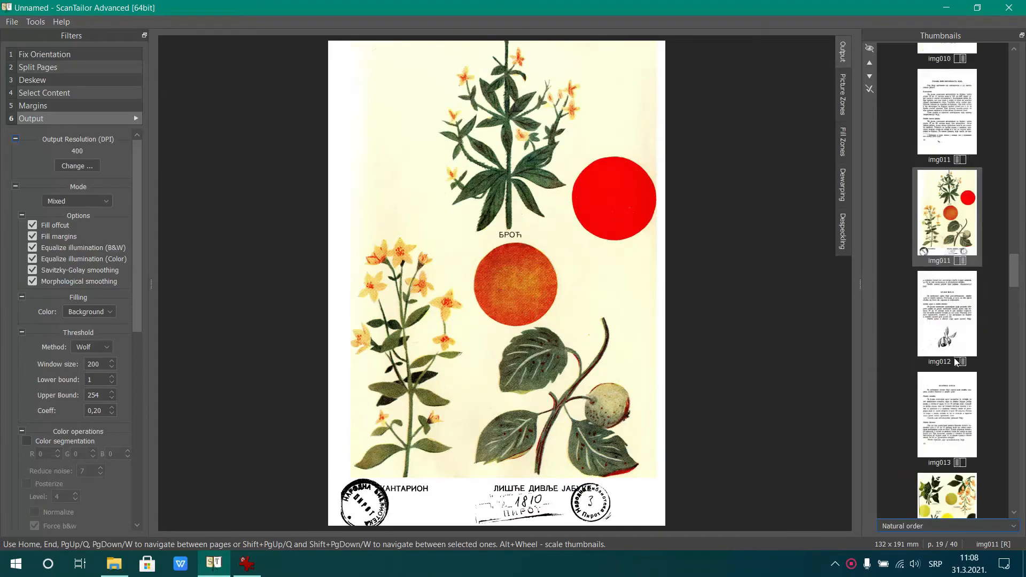
{"action": "left_click", "coordinate": [956, 358]}
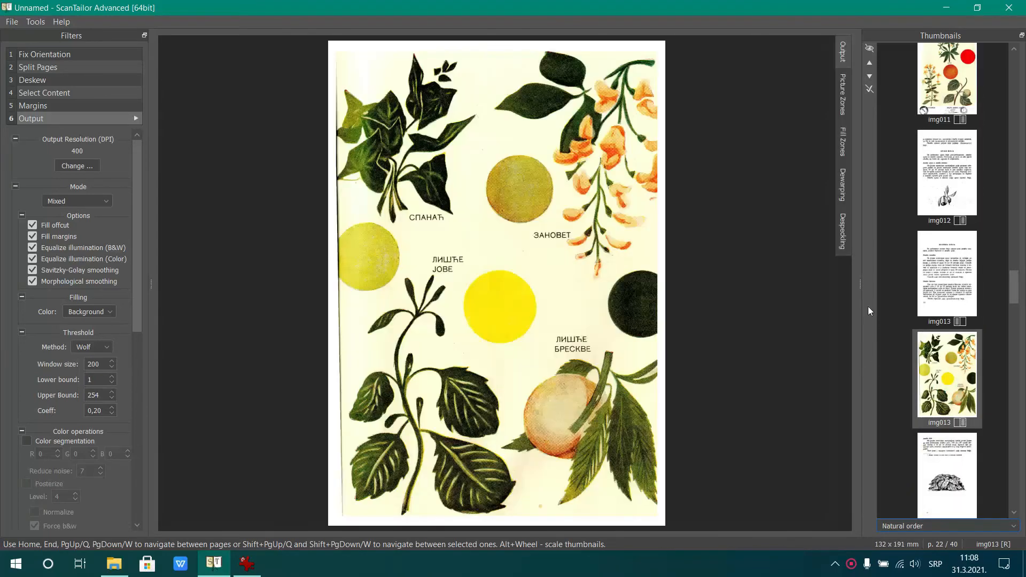
{"action": "left_click", "coordinate": [842, 145]}
{"action": "left_click", "coordinate": [334, 45]}
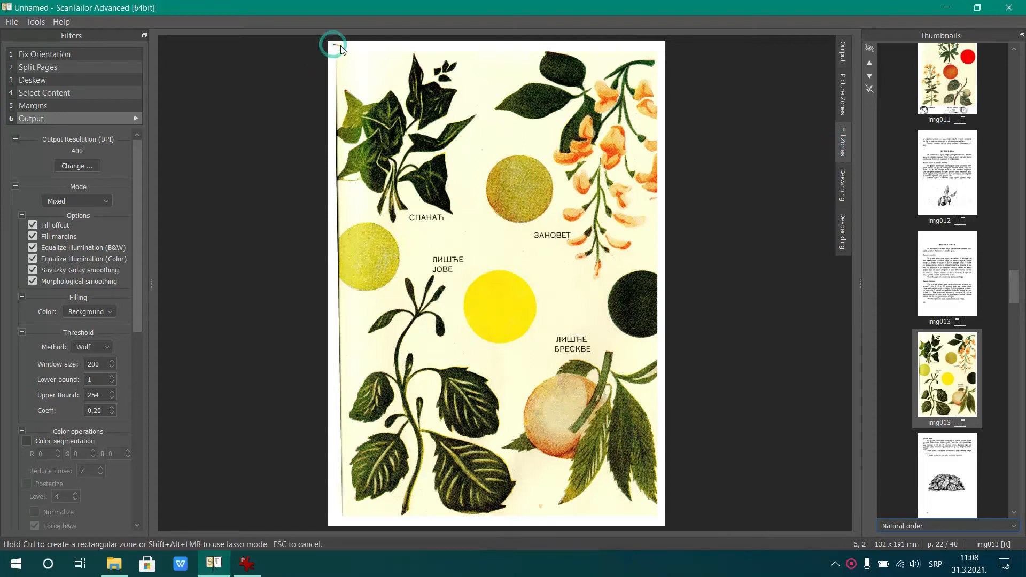
{"action": "left_click", "coordinate": [343, 51]}
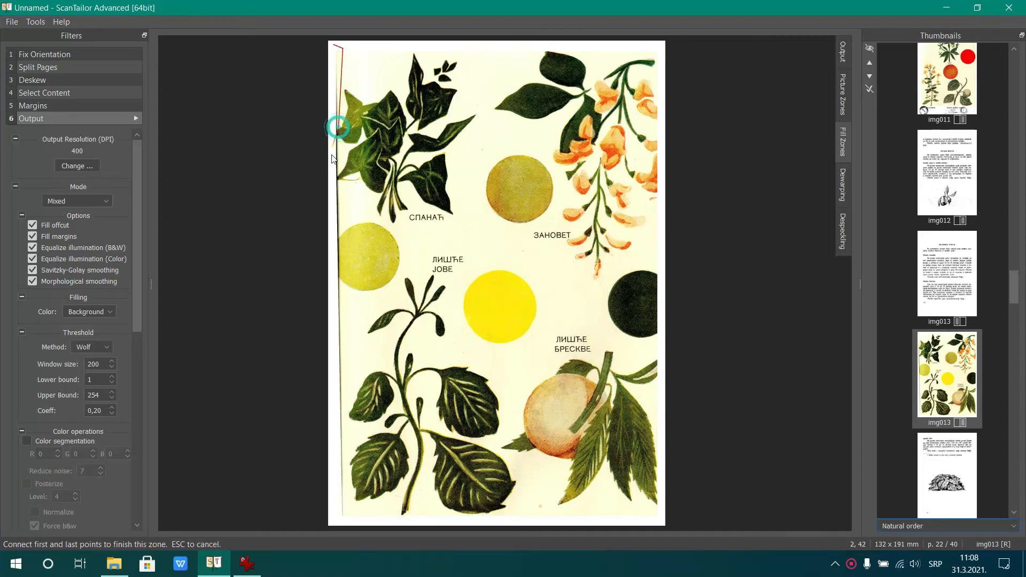
{"action": "left_click", "coordinate": [333, 521]}
{"action": "left_click", "coordinate": [334, 45]}
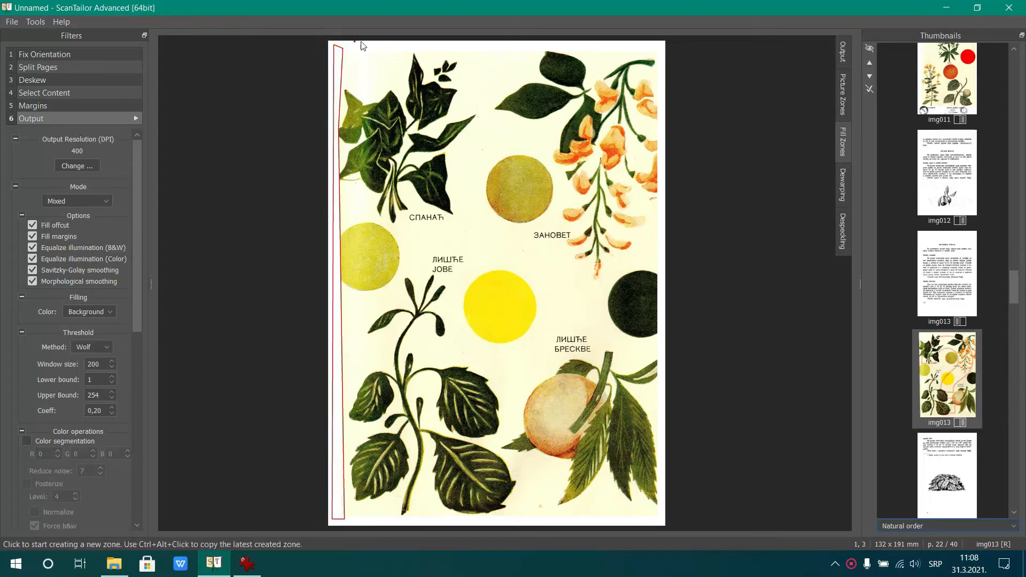
Render img013's right page, and draw a four-sided fill zone over the dark line at the top-right corner of img015's right page
{"action": "left_click", "coordinate": [842, 54]}
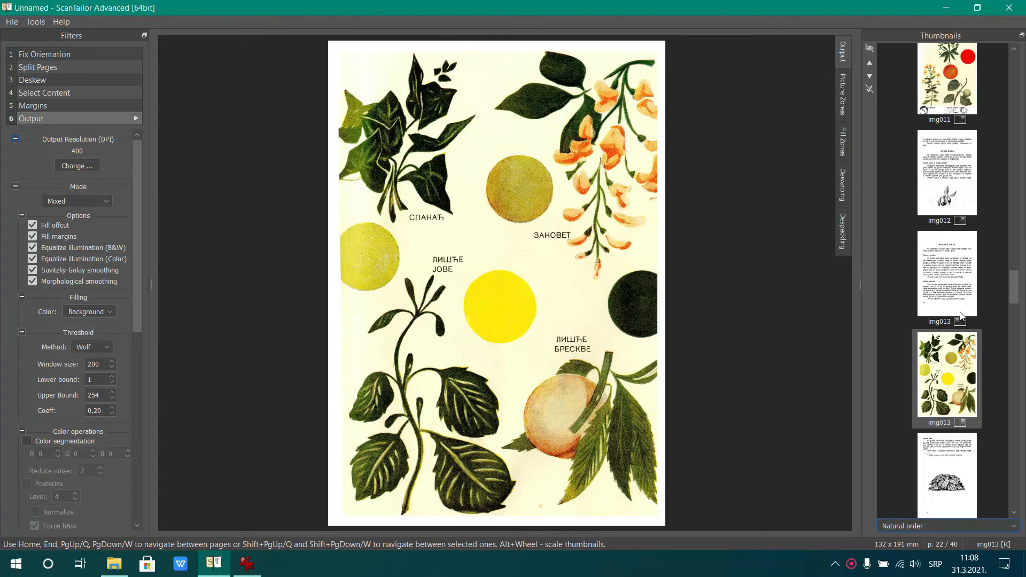
{"action": "scroll", "coordinate": [964, 321], "scroll_direction": "down", "scroll_amount": 5}
{"action": "left_click", "coordinate": [952, 346]}
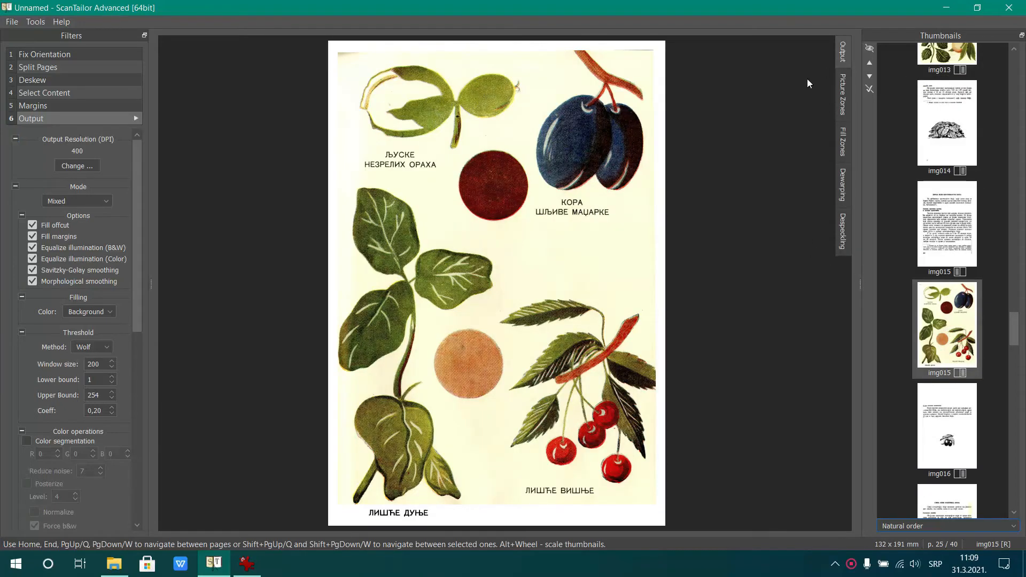
{"action": "left_click", "coordinate": [845, 129]}
{"action": "left_click", "coordinate": [608, 47]}
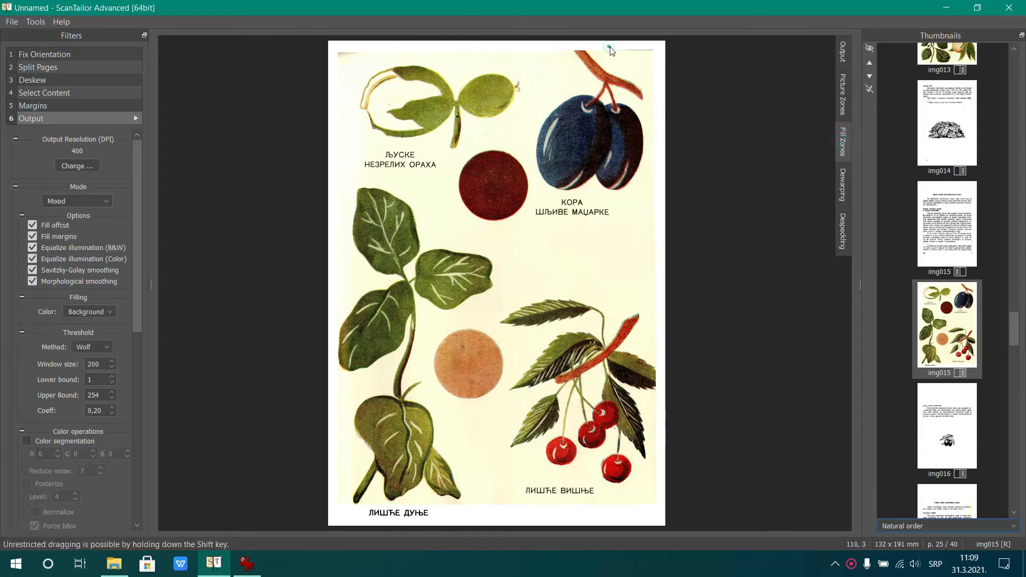
{"action": "left_click", "coordinate": [626, 57]}
{"action": "left_click", "coordinate": [662, 55]}
{"action": "left_click", "coordinate": [662, 47]}
{"action": "left_click", "coordinate": [610, 46]}
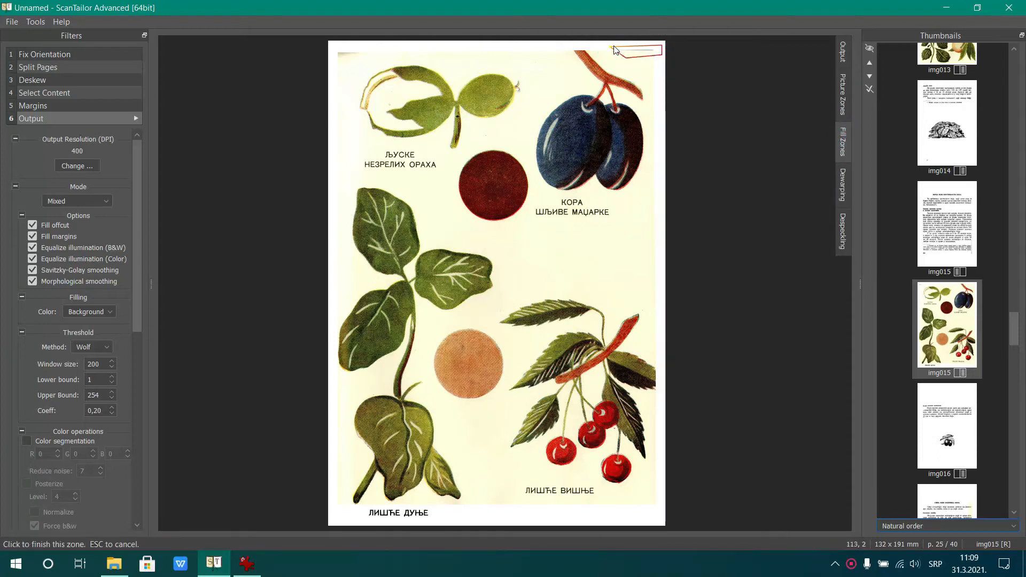
Add a four-sided fill zone over the mark at the top-left corner of img015's right page and render the output
{"action": "left_click", "coordinate": [334, 47]}
{"action": "left_click", "coordinate": [370, 47]}
{"action": "left_click", "coordinate": [367, 60]}
{"action": "left_click", "coordinate": [336, 70]}
{"action": "left_click", "coordinate": [334, 47]}
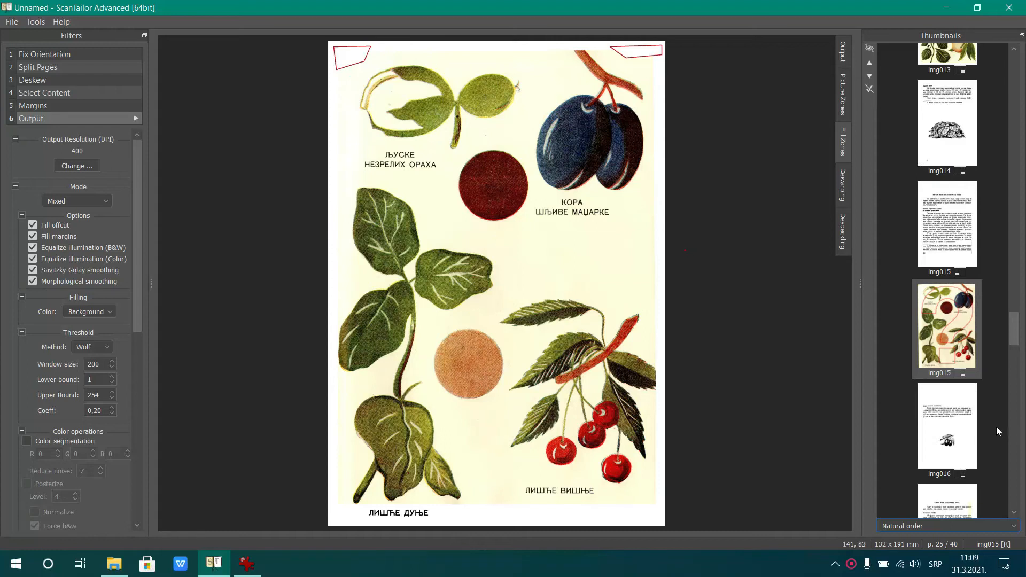
{"action": "scroll", "coordinate": [996, 431], "scroll_direction": "down", "scroll_amount": 3}
{"action": "left_click", "coordinate": [844, 51]}
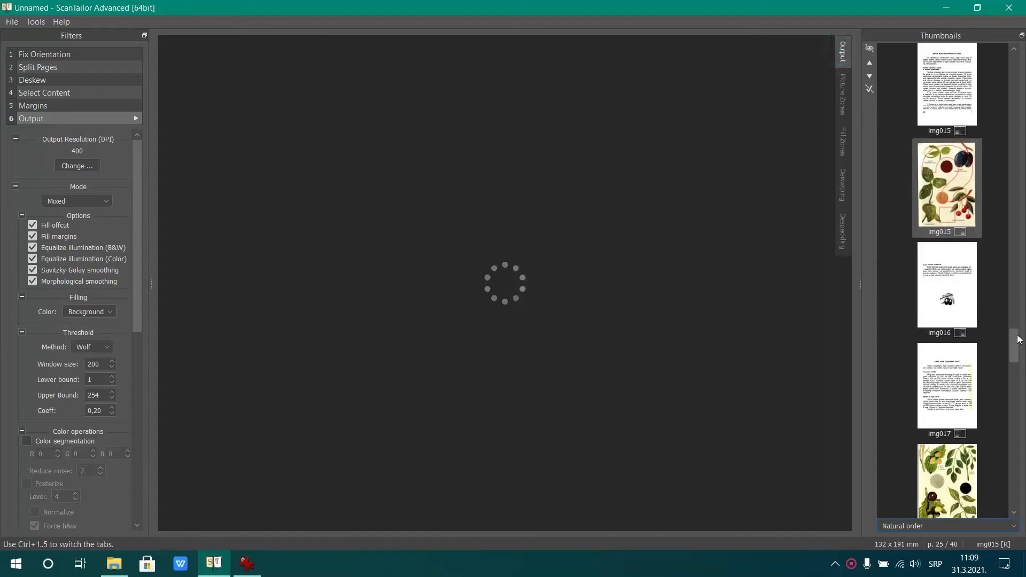
Draw a narrow fill zone over the dark line along the full left edge of img017's right page and render the output
{"action": "scroll", "coordinate": [974, 359], "scroll_direction": "down", "scroll_amount": 4}
{"action": "left_click", "coordinate": [940, 278]}
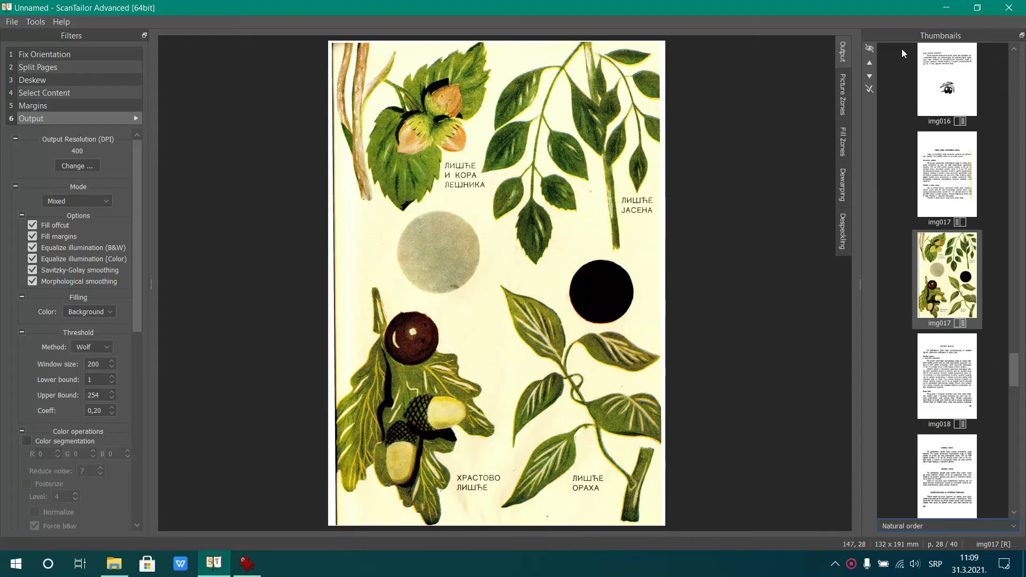
{"action": "left_click", "coordinate": [845, 95]}
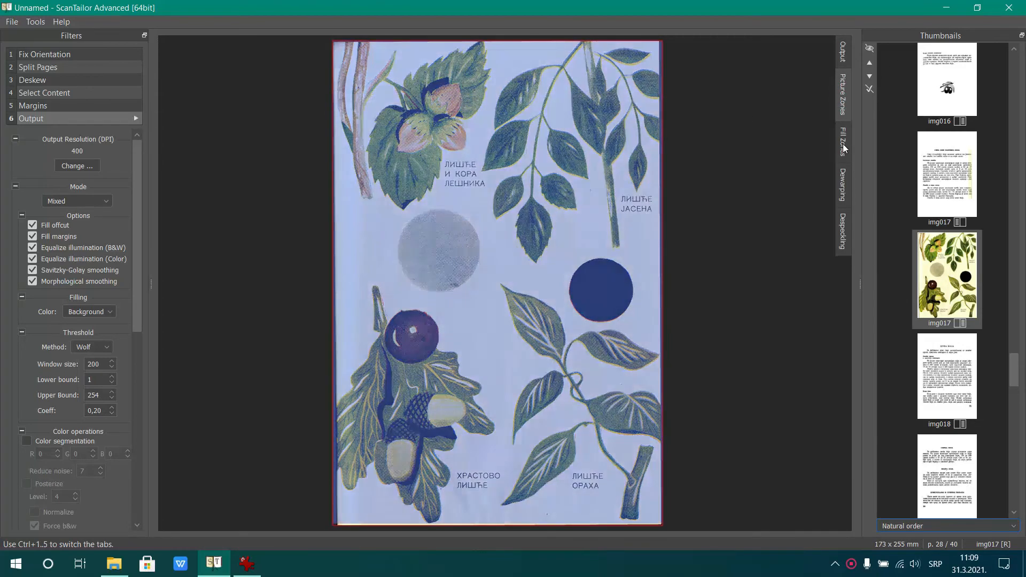
{"action": "left_click", "coordinate": [842, 144]}
{"action": "left_click", "coordinate": [329, 43]}
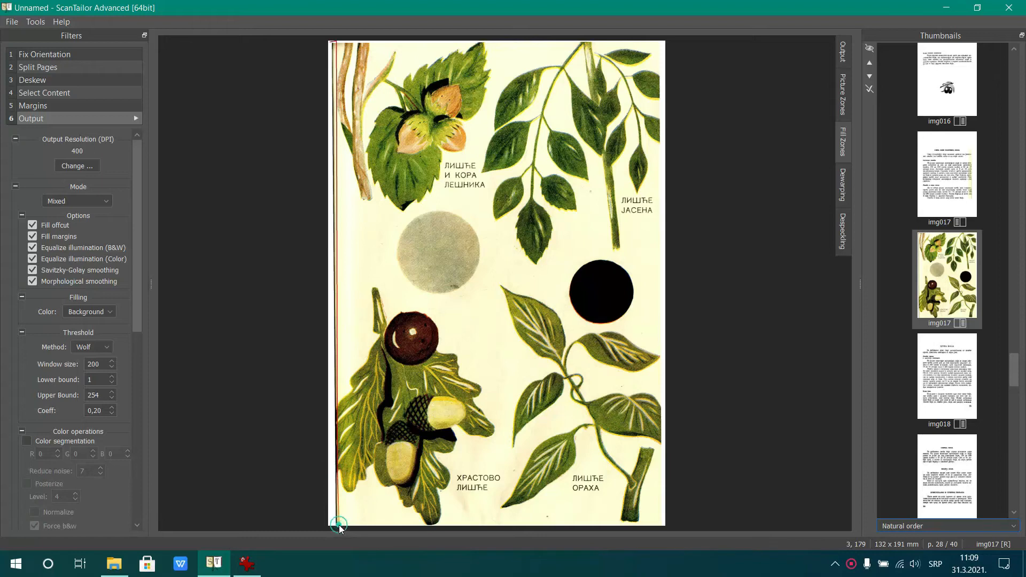
{"action": "left_click_drag", "start_coordinate": [333, 525], "coordinate": [332, 47]}
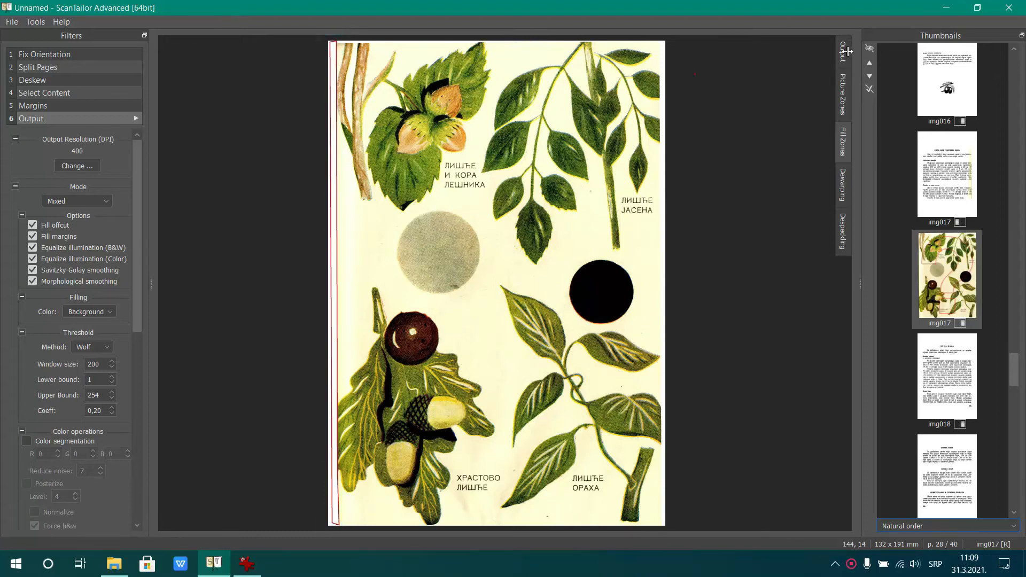
{"action": "left_click", "coordinate": [844, 50]}
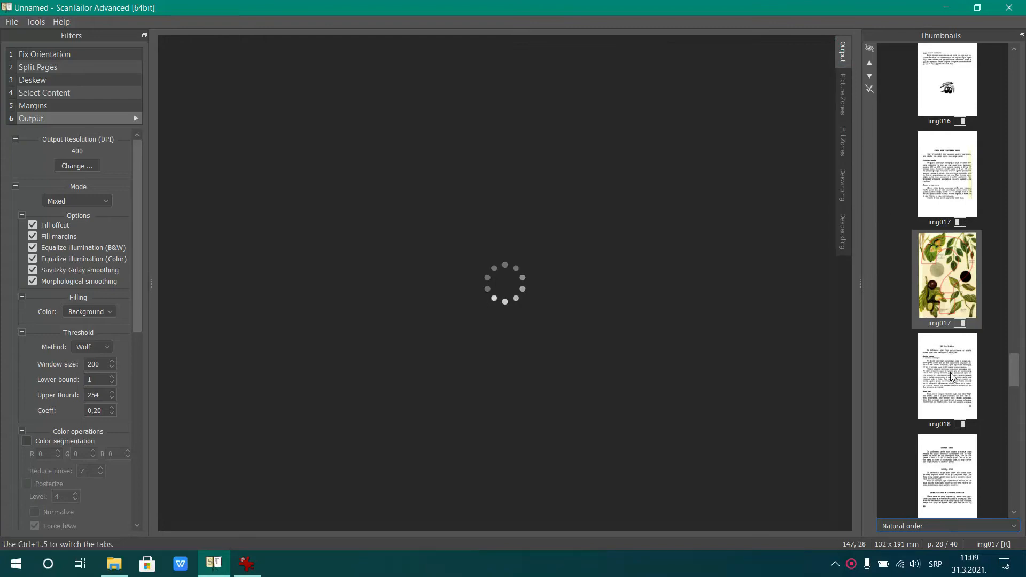
Review the rendered output of the final pages, from img022's right page through both bojama 023 pages to bojama 024
{"action": "scroll", "coordinate": [952, 376], "scroll_direction": "down", "scroll_amount": 6}
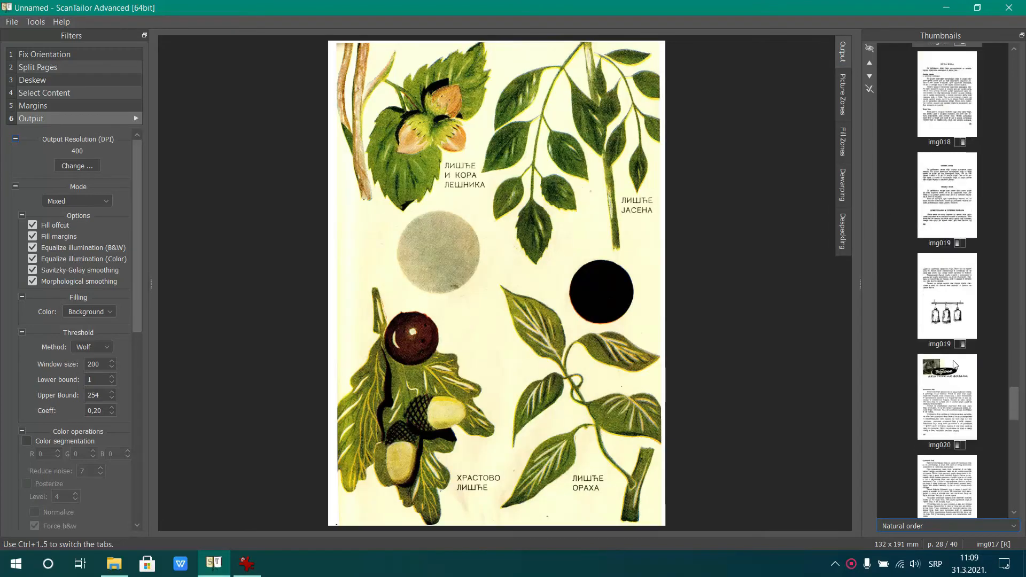
{"action": "scroll", "coordinate": [954, 363], "scroll_direction": "down", "scroll_amount": 3}
{"action": "left_click", "coordinate": [954, 362]}
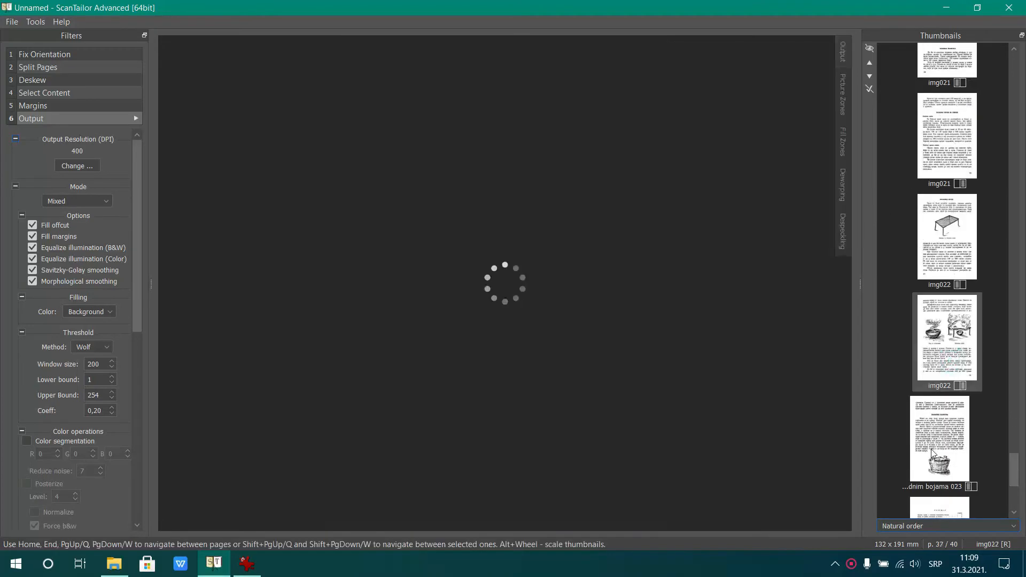
{"action": "left_click", "coordinate": [936, 444]}
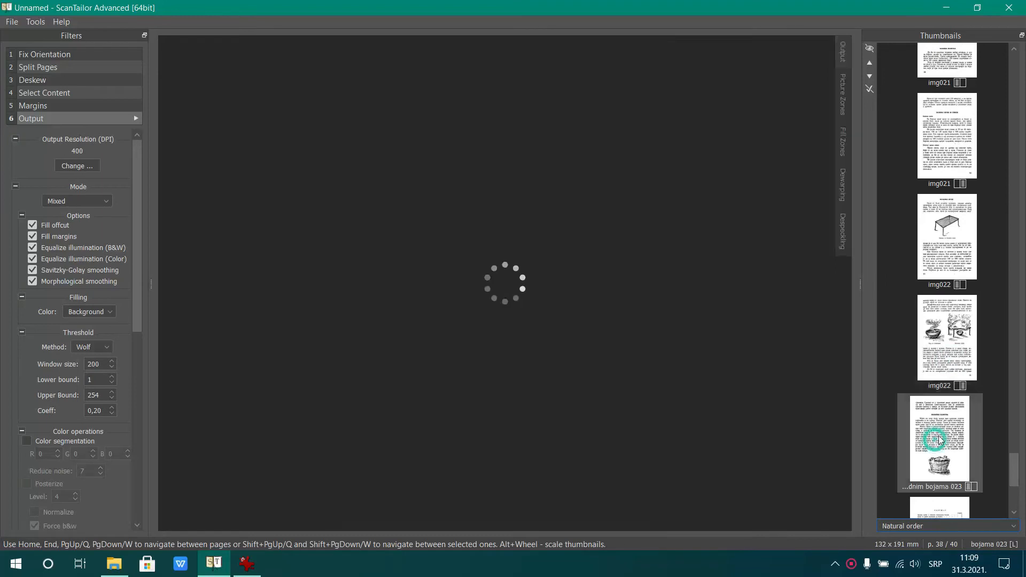
{"action": "scroll", "coordinate": [960, 414], "scroll_direction": "down", "scroll_amount": 3}
{"action": "left_click", "coordinate": [938, 369]}
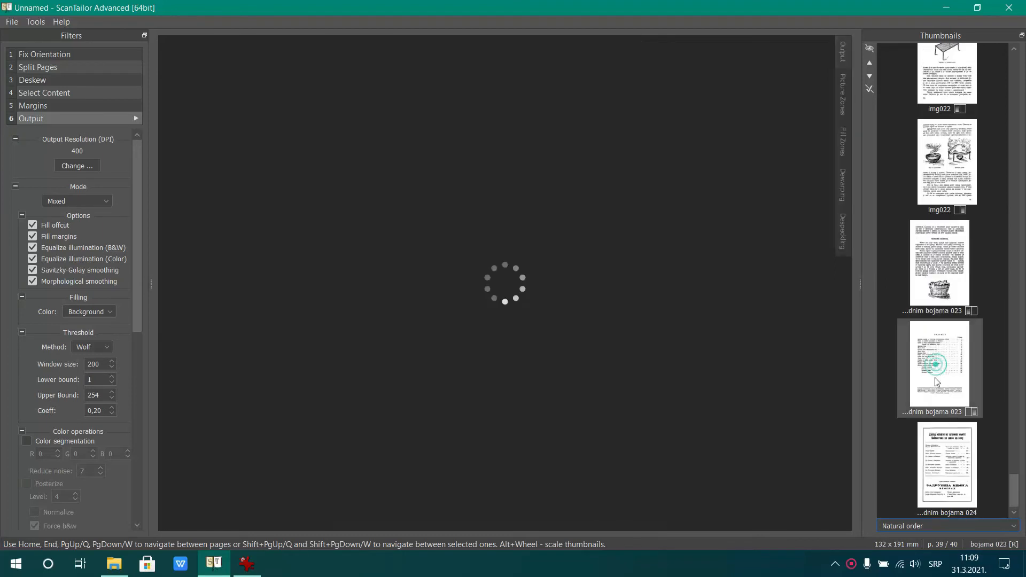
{"action": "left_click", "coordinate": [940, 449]}
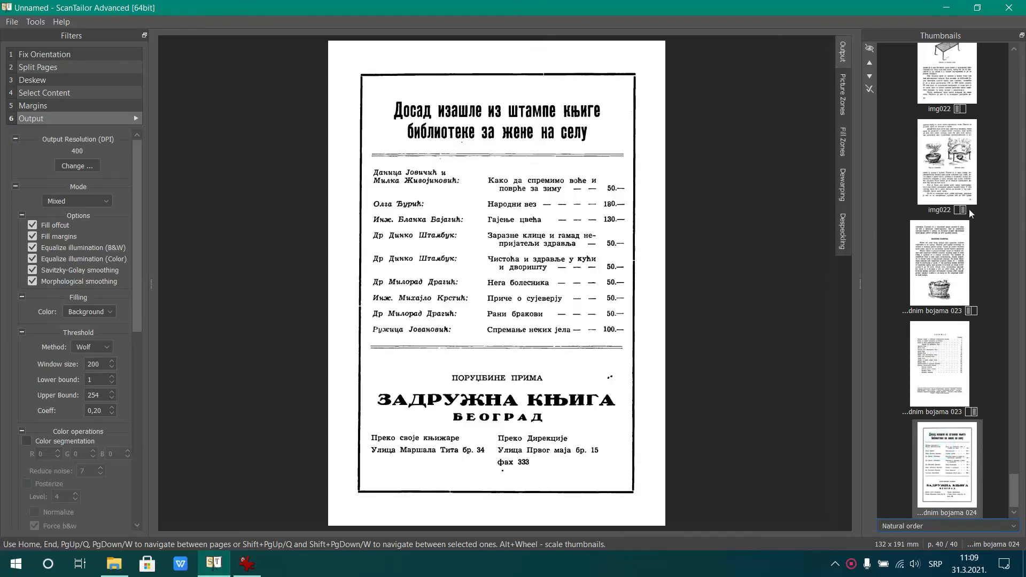
Raise the despeckling strength to its maximum on img022's right page to clear the specks beneath the two picture captions
{"action": "left_click", "coordinate": [949, 161]}
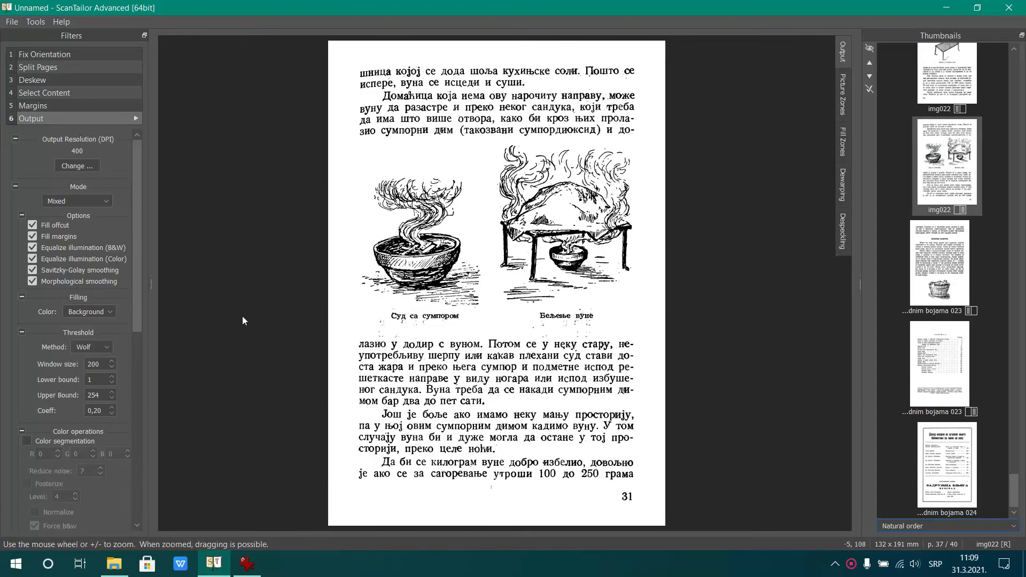
{"action": "left_click_drag", "start_coordinate": [134, 250], "coordinate": [197, 307]}
{"action": "scroll", "coordinate": [587, 348], "scroll_direction": "up", "scroll_amount": 3}
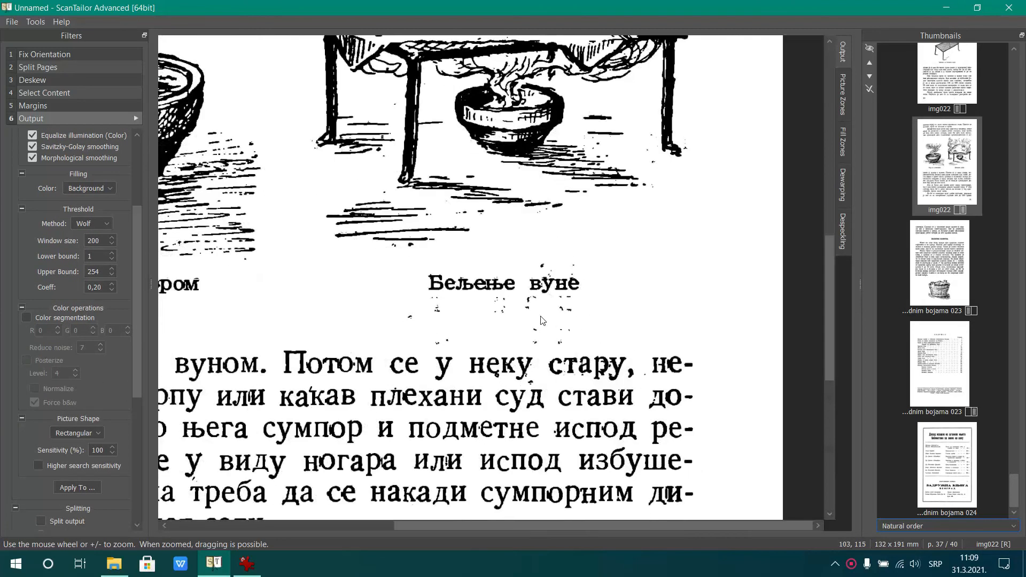
{"action": "scroll", "coordinate": [524, 310], "scroll_direction": "down", "scroll_amount": 3}
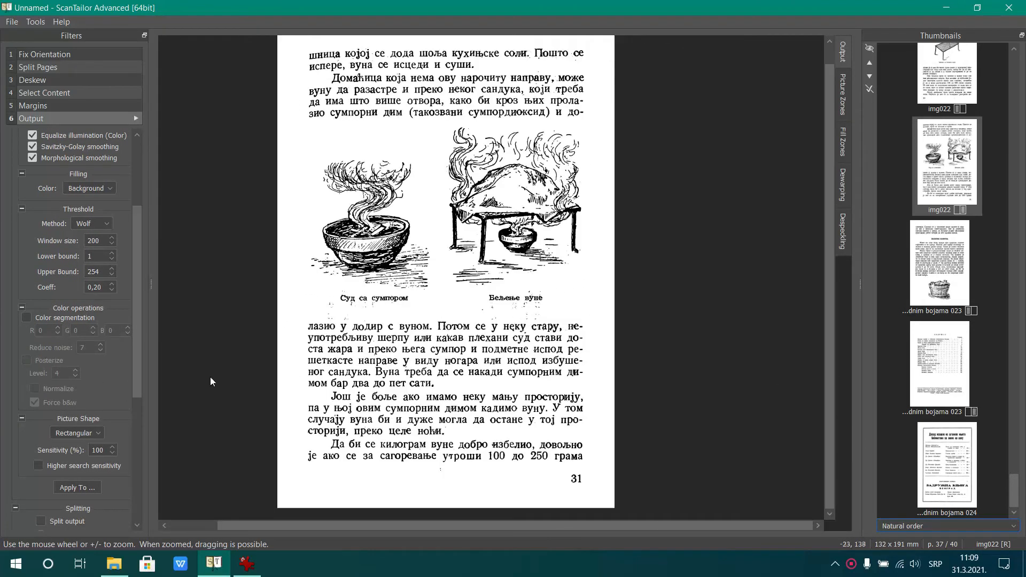
{"action": "left_click_drag", "start_coordinate": [132, 325], "coordinate": [133, 455]}
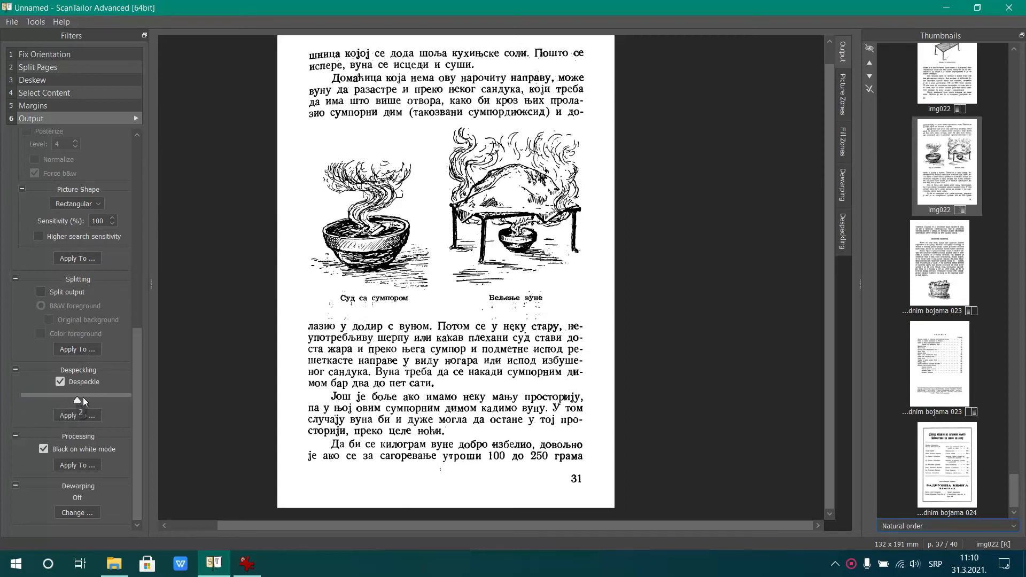
{"action": "left_click_drag", "start_coordinate": [133, 396], "coordinate": [137, 396]}
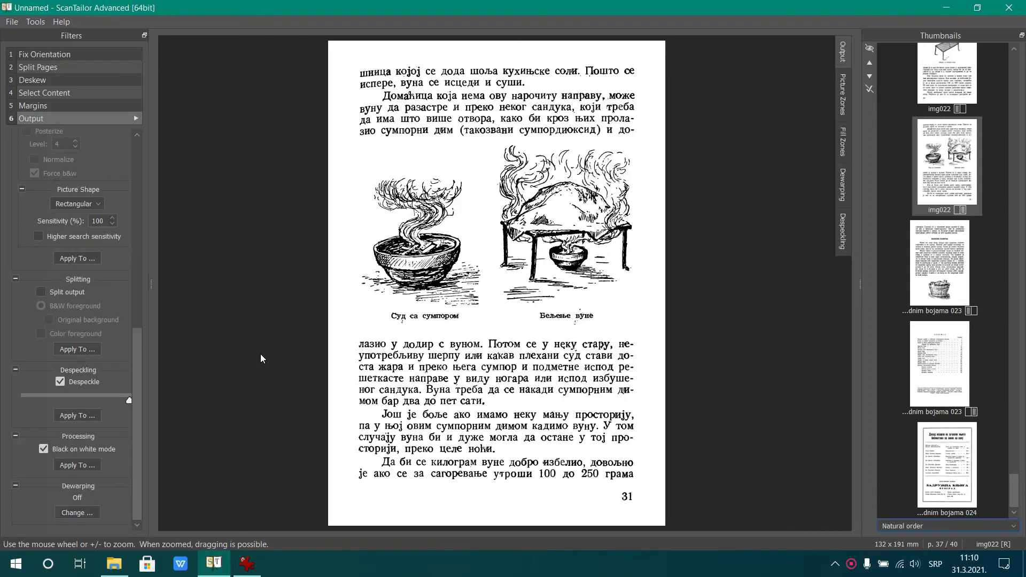
Check which specks are removed around the drawings on img022's right page and apply the despeckling setting to all pages
{"action": "left_click", "coordinate": [844, 241]}
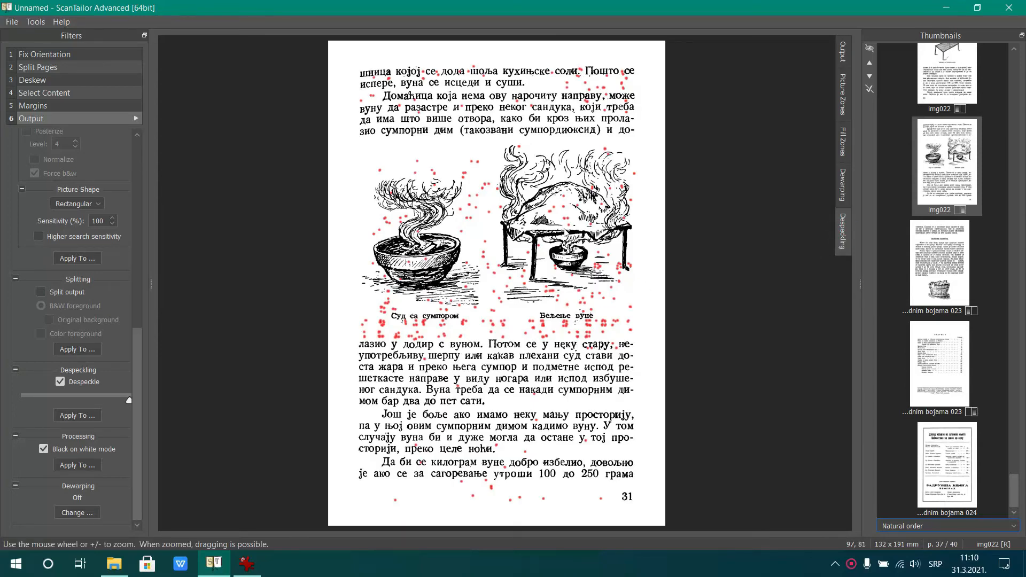
{"action": "scroll", "coordinate": [559, 229], "scroll_direction": "up", "scroll_amount": 1}
{"action": "scroll", "coordinate": [560, 229], "scroll_direction": "up", "scroll_amount": 1}
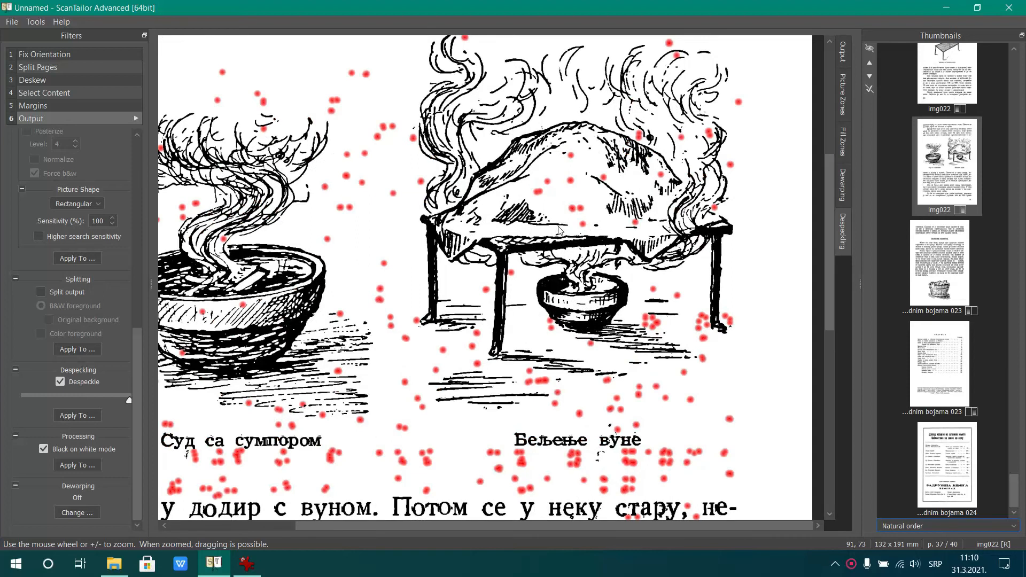
{"action": "scroll", "coordinate": [560, 229], "scroll_direction": "down", "scroll_amount": 4}
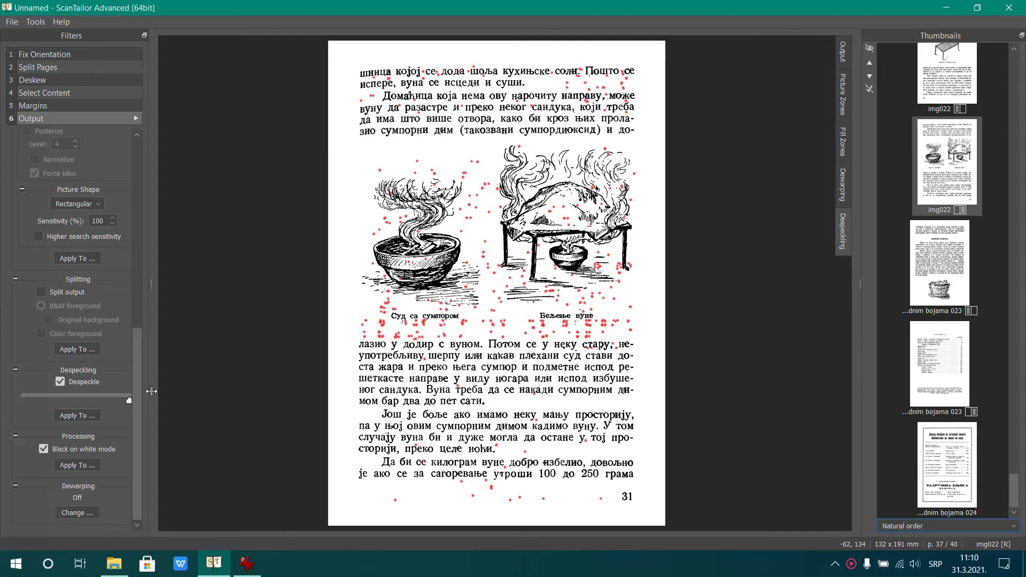
{"action": "left_click", "coordinate": [84, 417]}
{"action": "left_click", "coordinate": [435, 264]}
{"action": "left_click", "coordinate": [528, 326]}
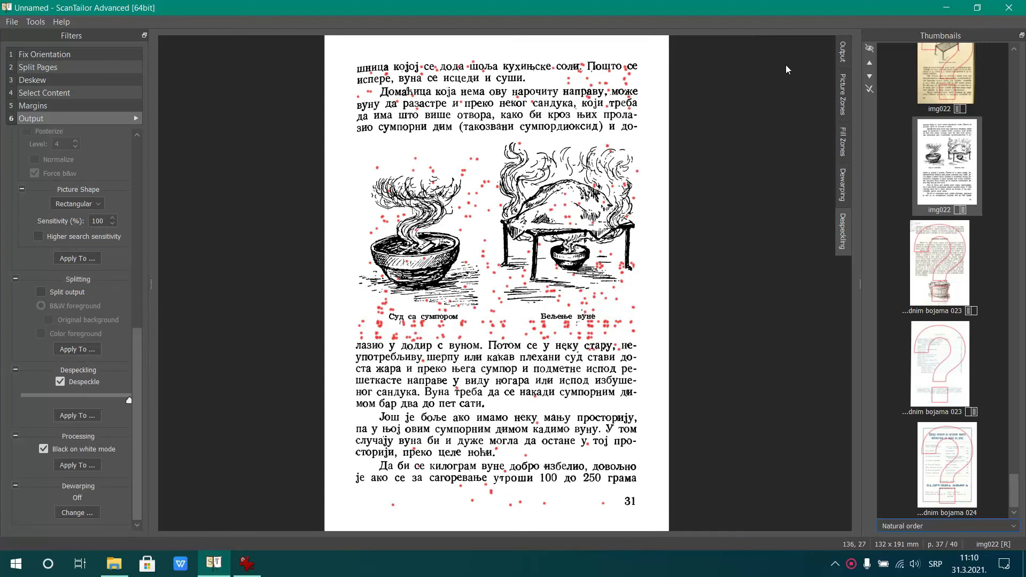
Run batch processing of the output stage for all the pages
{"action": "left_click", "coordinate": [136, 119]}
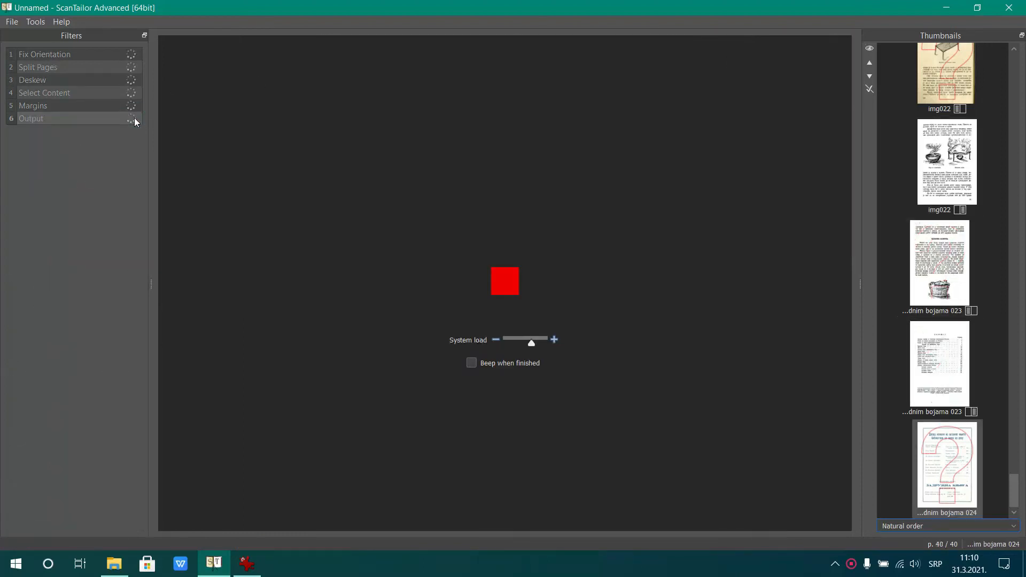
{"action": "left_click", "coordinate": [135, 118]}
{"action": "left_click", "coordinate": [136, 118]}
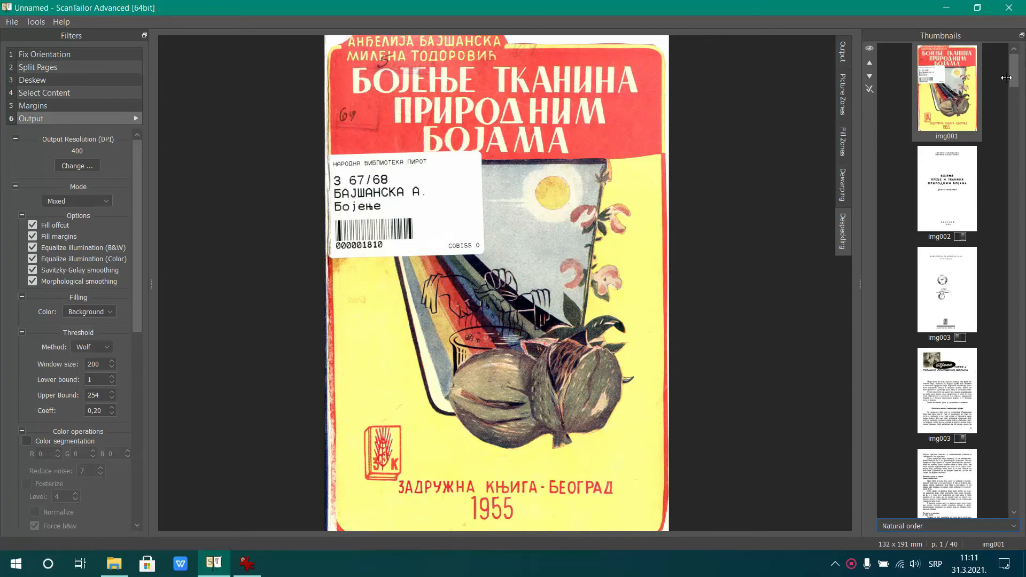
Examine the dewarping grids of img001 and the left pages of img015, img022 and bojama 023
{"action": "left_click_drag", "start_coordinate": [1014, 75], "coordinate": [1011, 314]}
{"action": "left_click", "coordinate": [843, 188]}
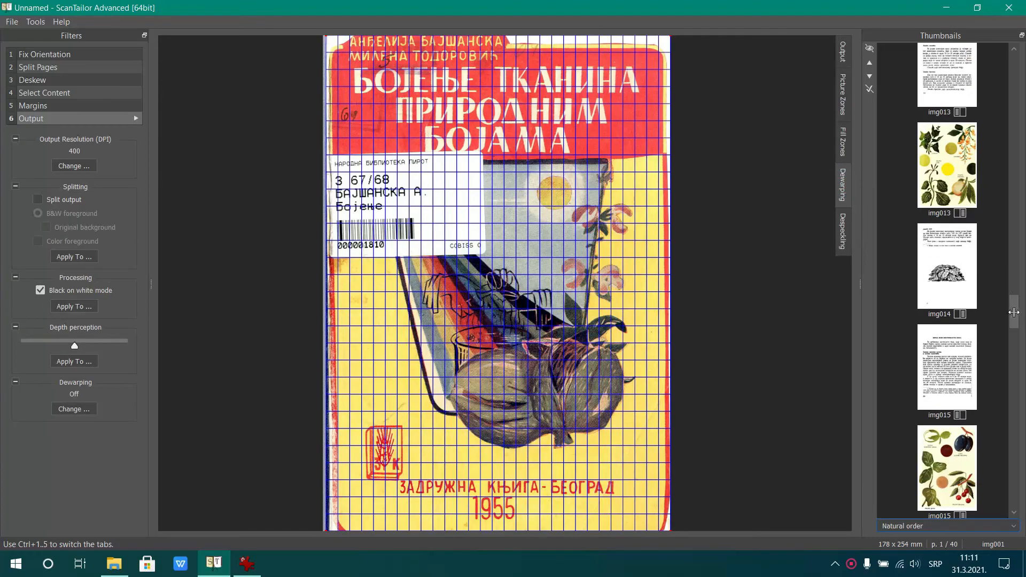
{"action": "left_click_drag", "start_coordinate": [1017, 307], "coordinate": [1015, 322]}
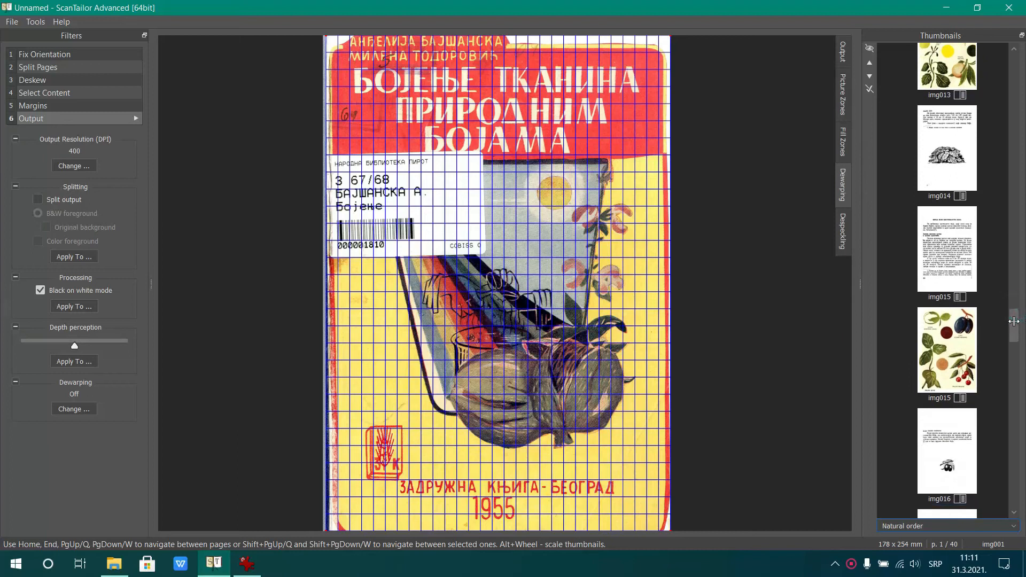
{"action": "left_click", "coordinate": [966, 263]}
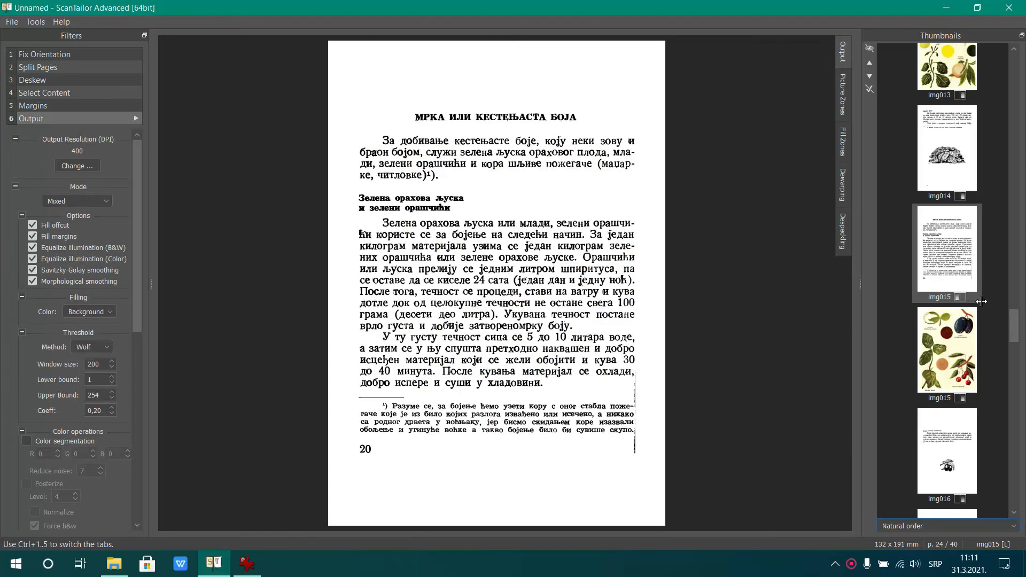
{"action": "left_click_drag", "start_coordinate": [1014, 323], "coordinate": [1021, 416]}
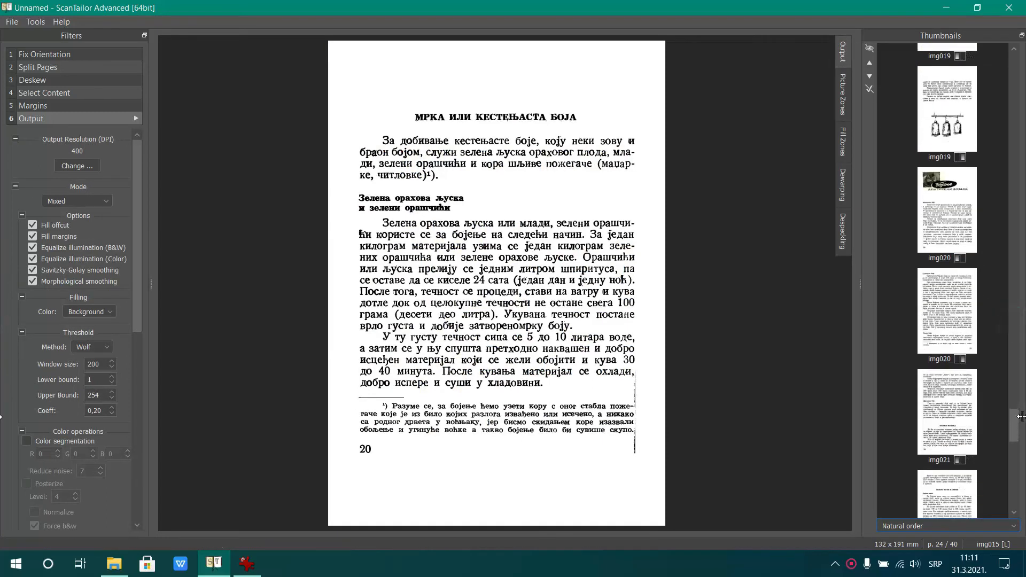
{"action": "left_click", "coordinate": [838, 186]}
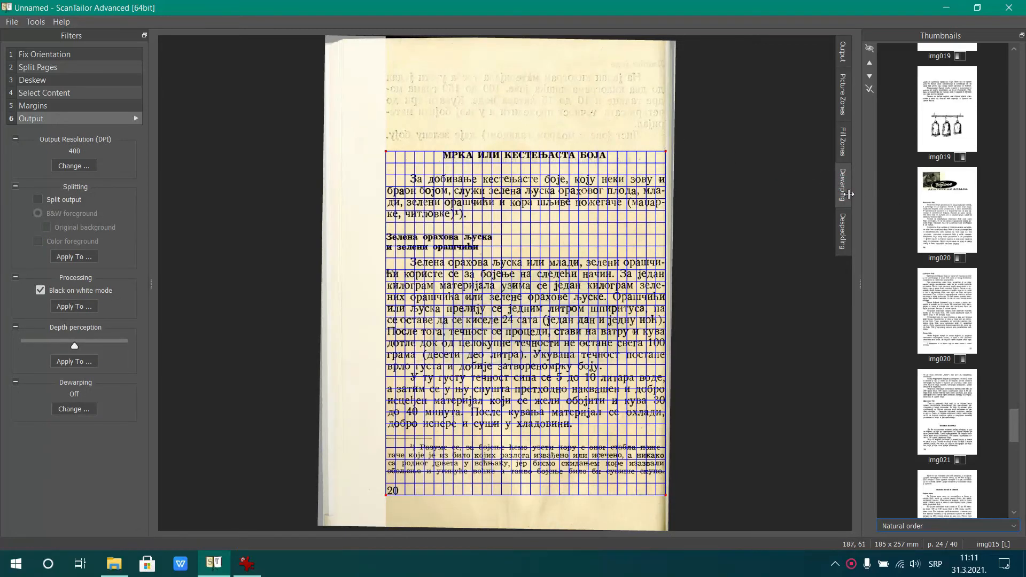
{"action": "scroll", "coordinate": [998, 377], "scroll_direction": "down", "scroll_amount": 5}
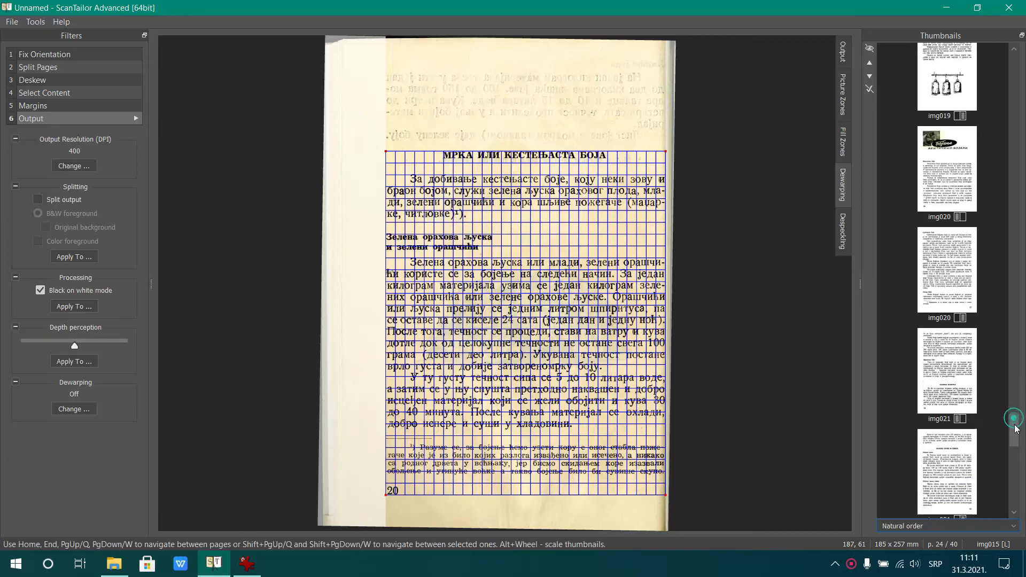
{"action": "left_click", "coordinate": [962, 234]}
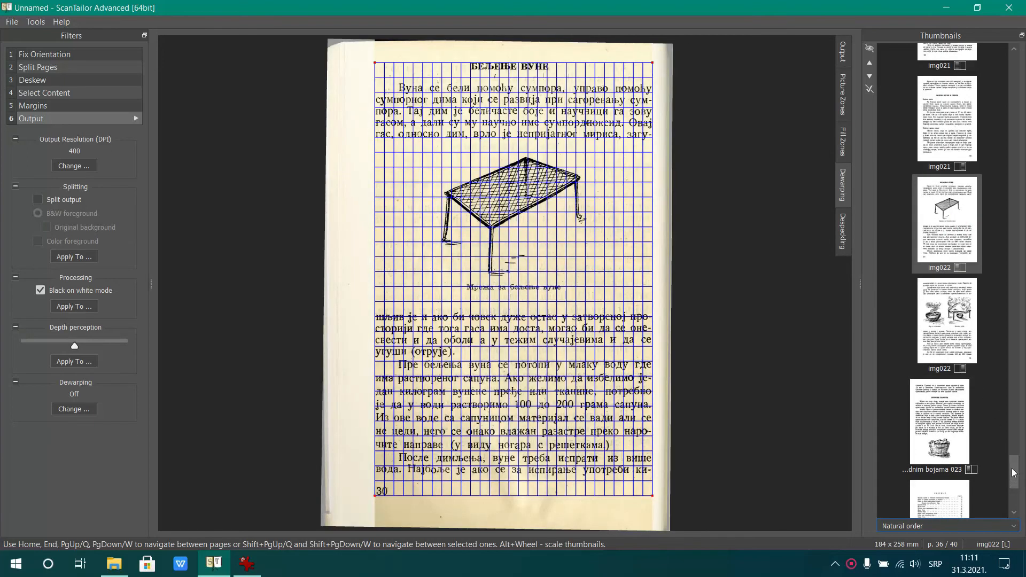
{"action": "scroll", "coordinate": [1011, 474], "scroll_direction": "down", "scroll_amount": 3}
{"action": "left_click", "coordinate": [955, 291]}
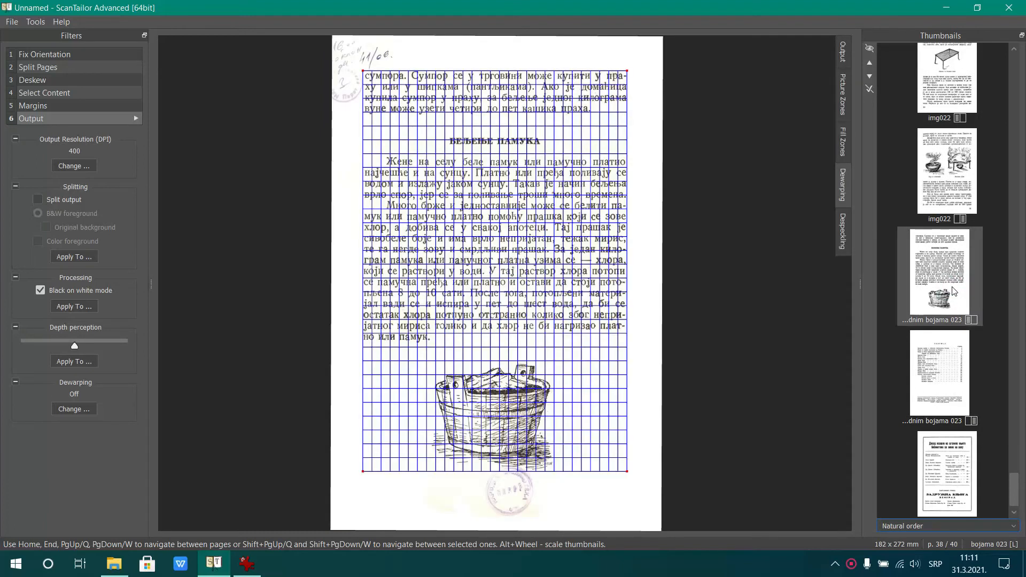
Set the dewarping mode to Auto for the output of img022's right page
{"action": "left_click", "coordinate": [951, 378]}
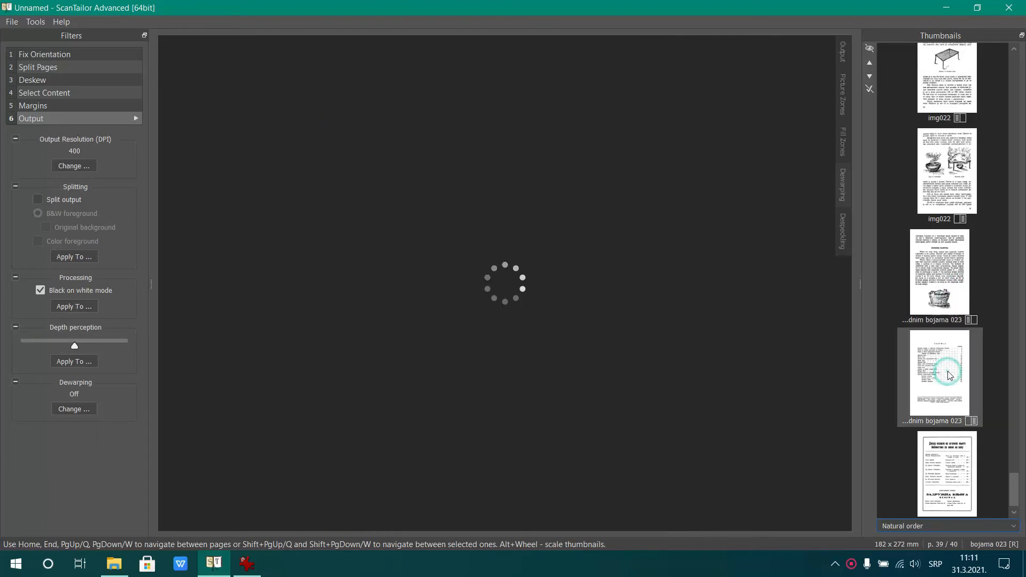
{"action": "left_click", "coordinate": [847, 54]}
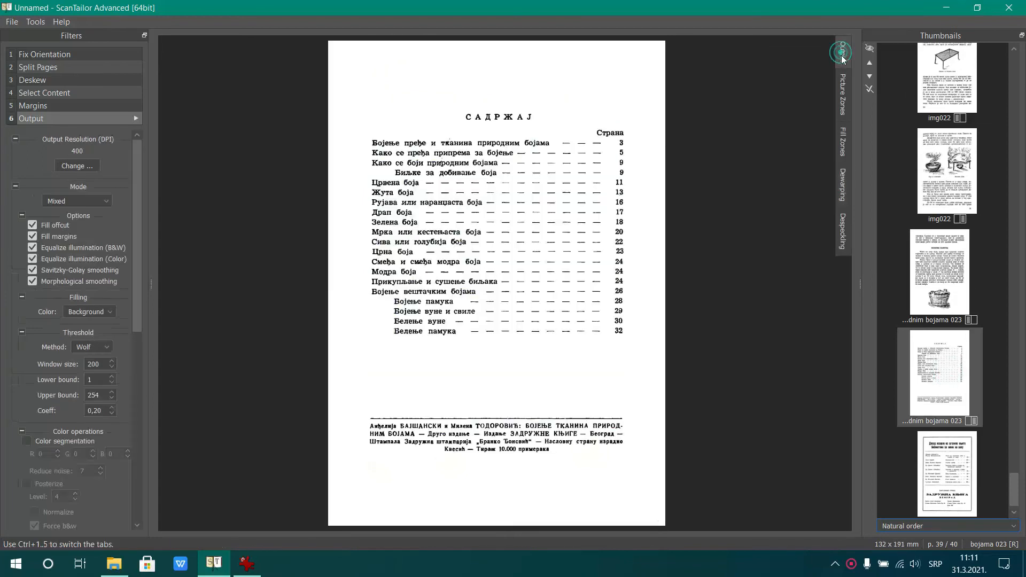
{"action": "left_click", "coordinate": [954, 177]}
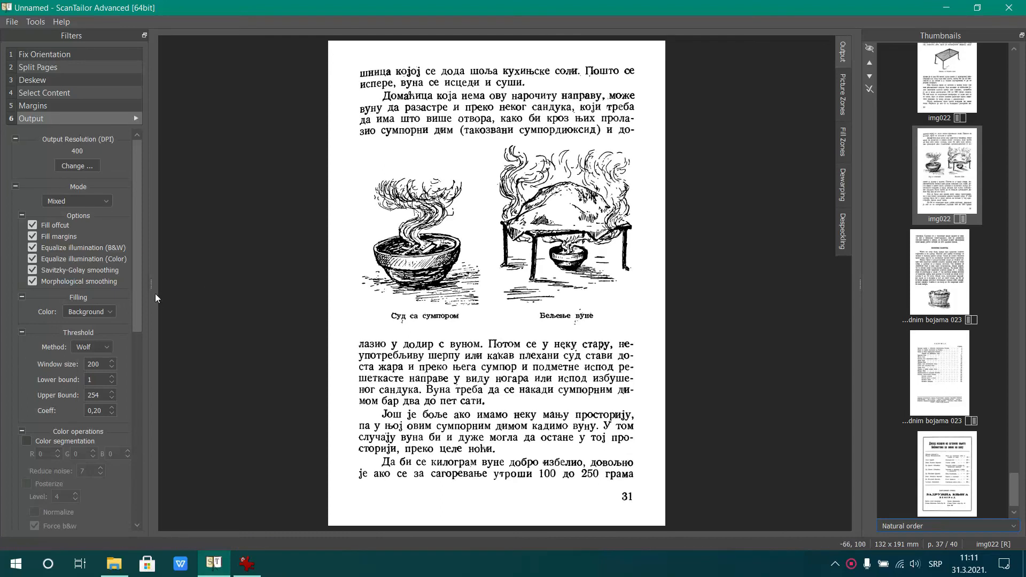
{"action": "scroll", "coordinate": [113, 448], "scroll_direction": "down", "scroll_amount": 10}
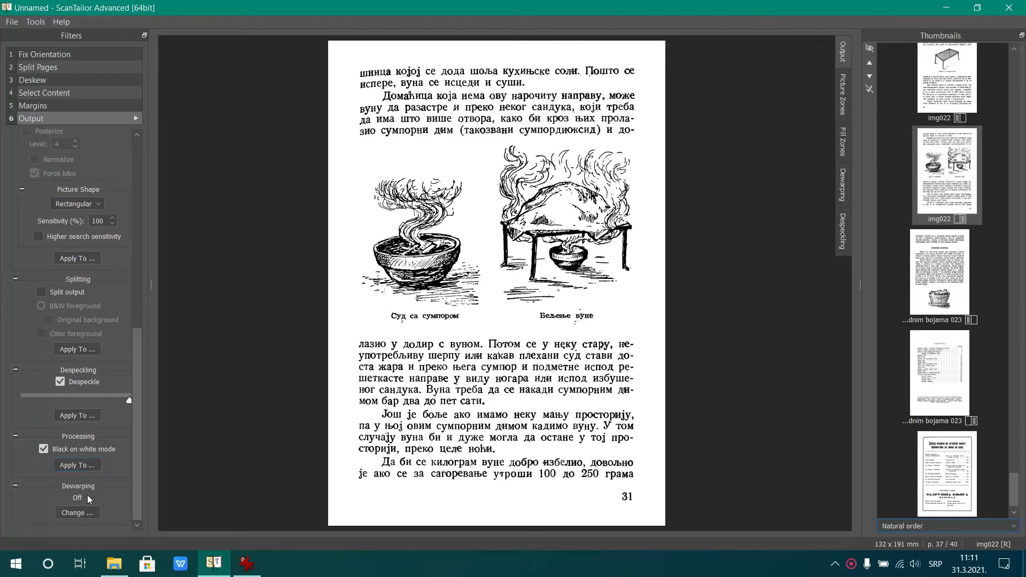
{"action": "left_click", "coordinate": [80, 514]}
{"action": "left_click", "coordinate": [464, 214]}
{"action": "left_click", "coordinate": [529, 377]}
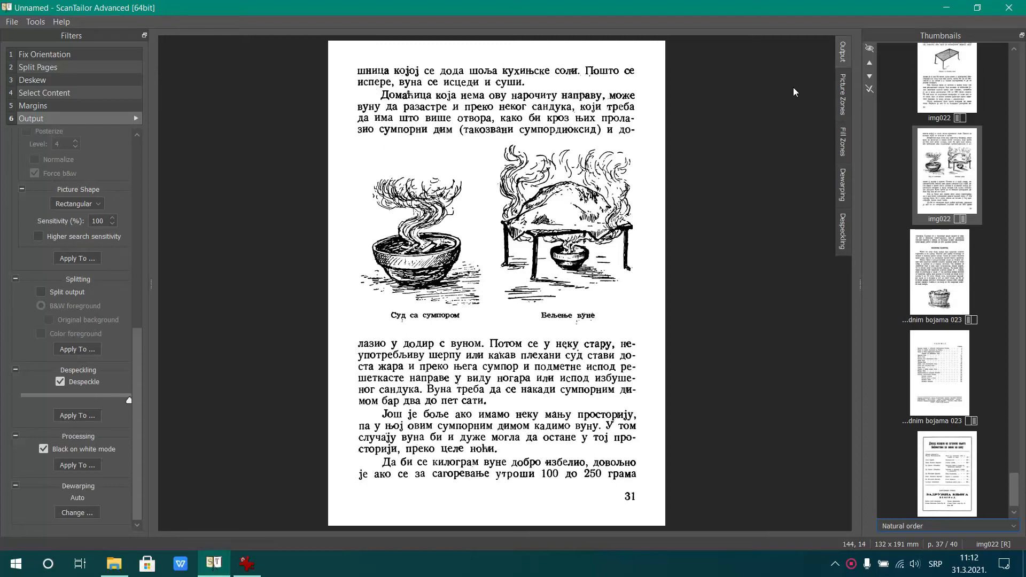
Compare img022's right page output with its original scan, and view the outputs of img001, img002 and img003's left page
{"action": "left_click", "coordinate": [848, 101]}
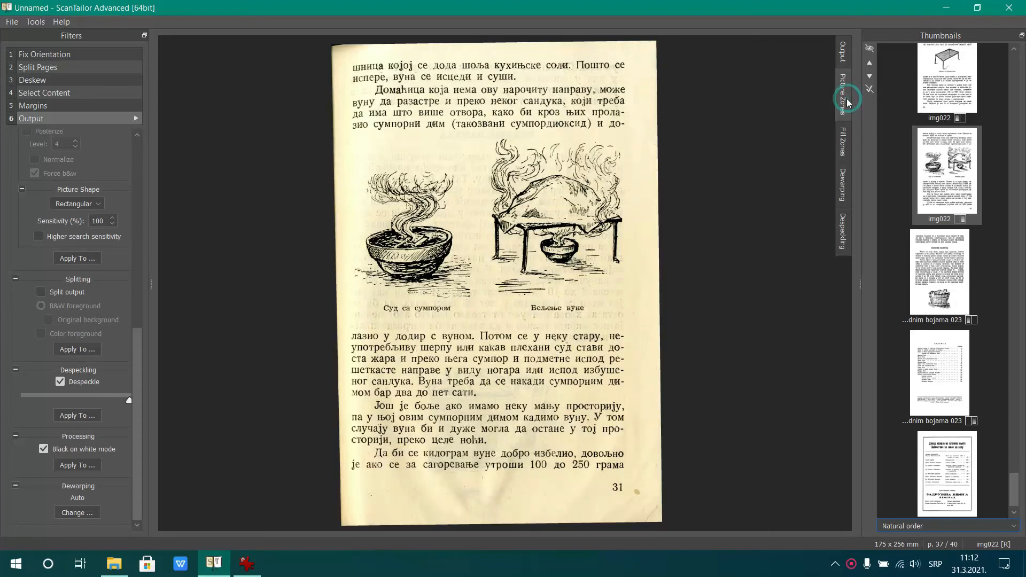
{"action": "left_click", "coordinate": [843, 57]}
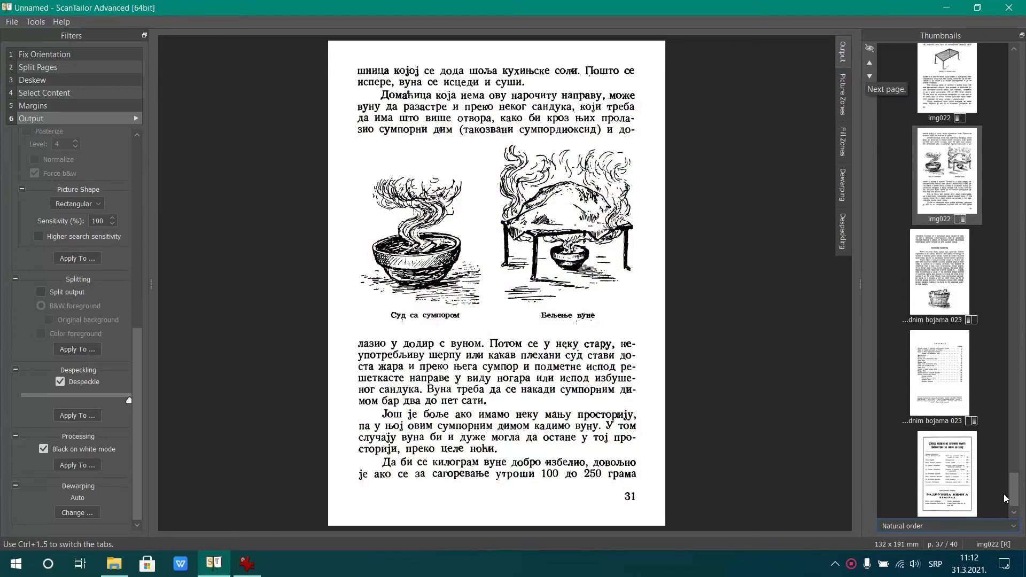
{"action": "left_click_drag", "start_coordinate": [1015, 489], "coordinate": [1010, 70]}
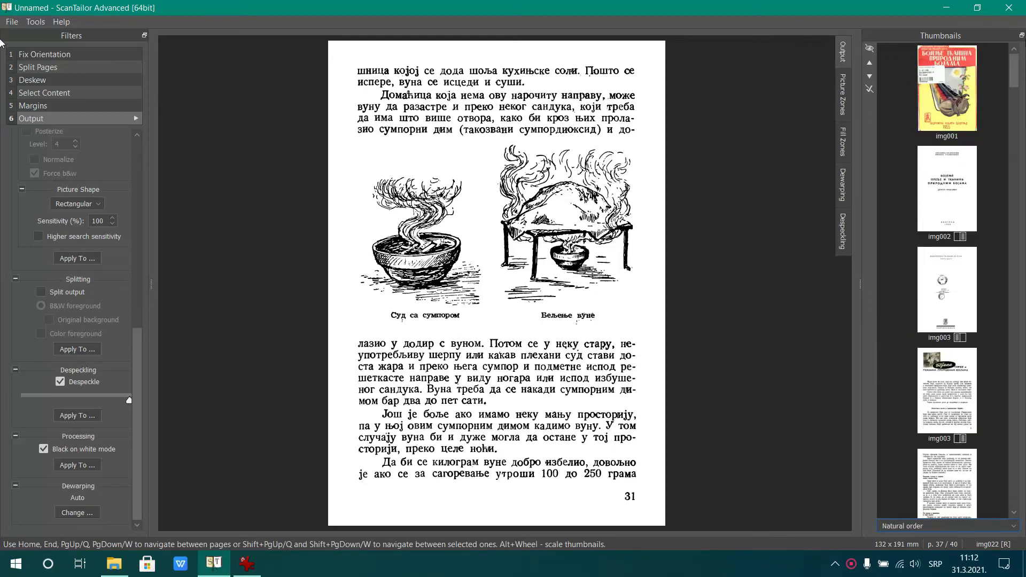
{"action": "left_click", "coordinate": [972, 94]}
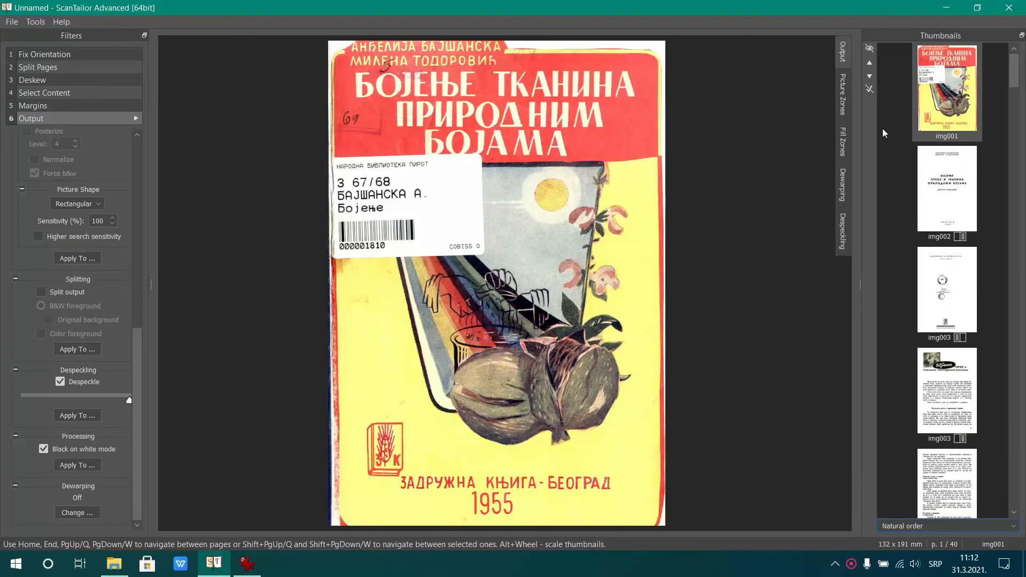
{"action": "left_click", "coordinate": [955, 191]}
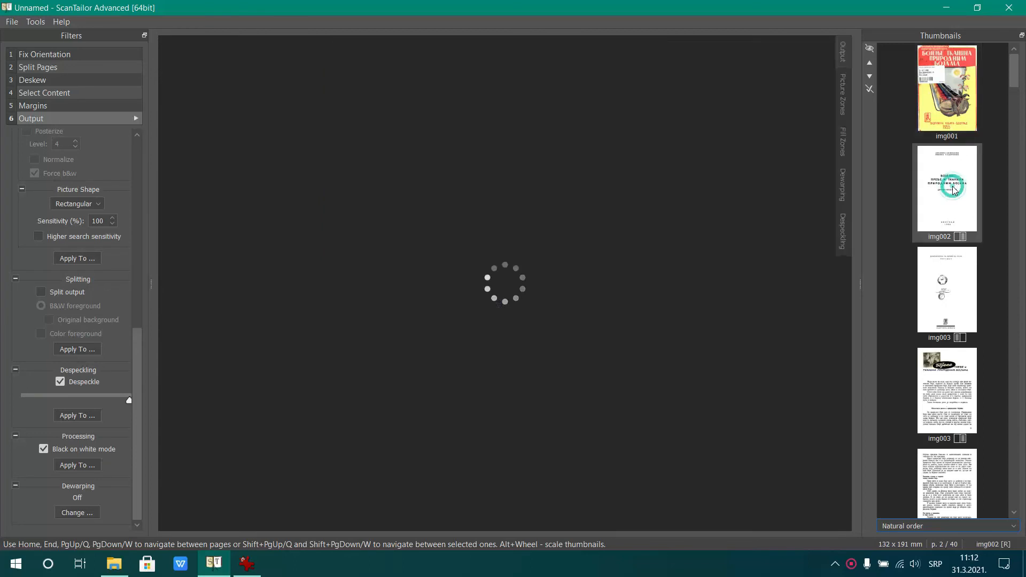
{"action": "left_click", "coordinate": [950, 271]}
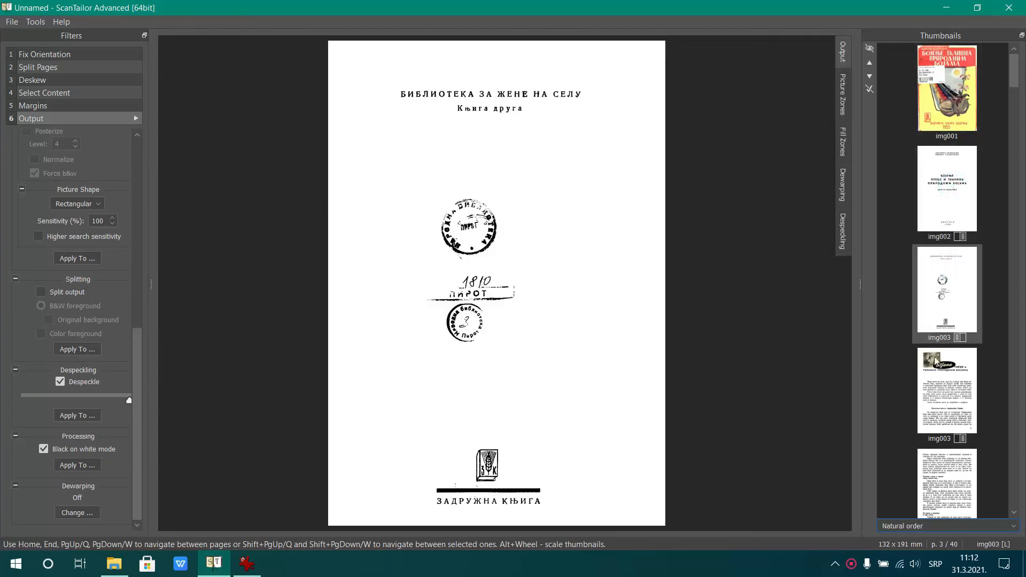
Save the project on the Desktop under the name Projekat
{"action": "left_click", "coordinate": [15, 24]}
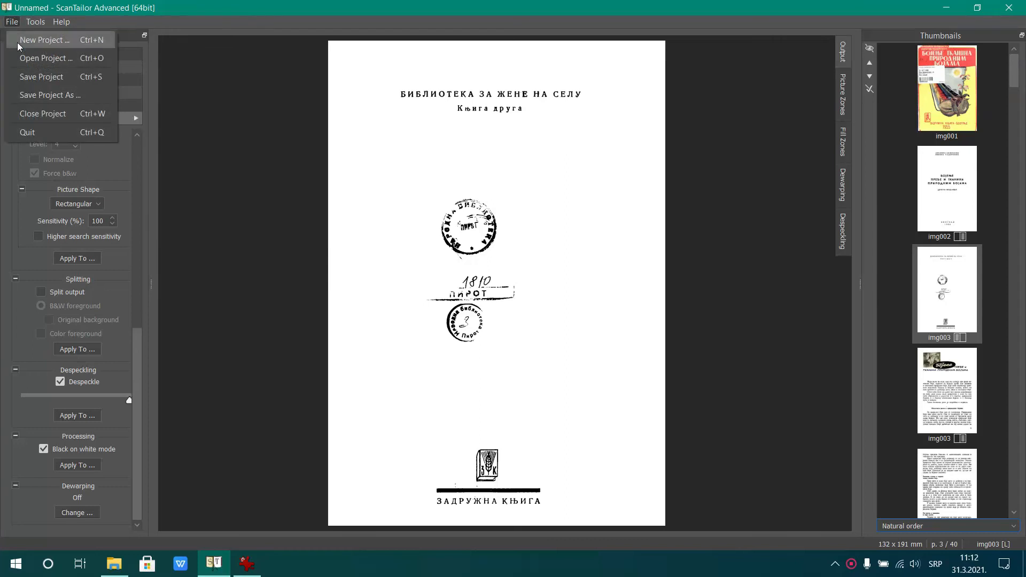
{"action": "left_click", "coordinate": [26, 79]}
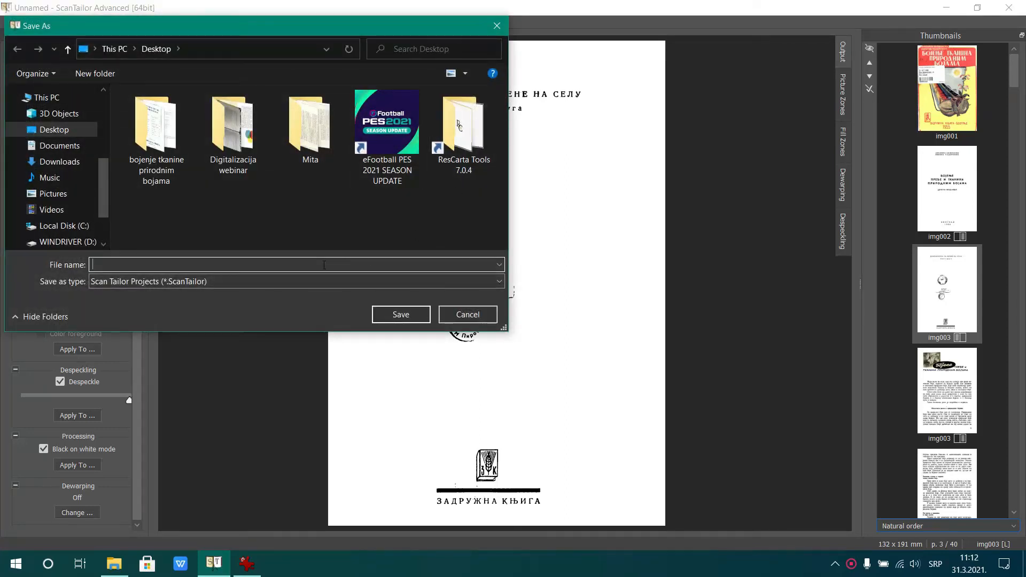
{"action": "type", "text": "Projekat"}
{"action": "key", "text": "Return"}
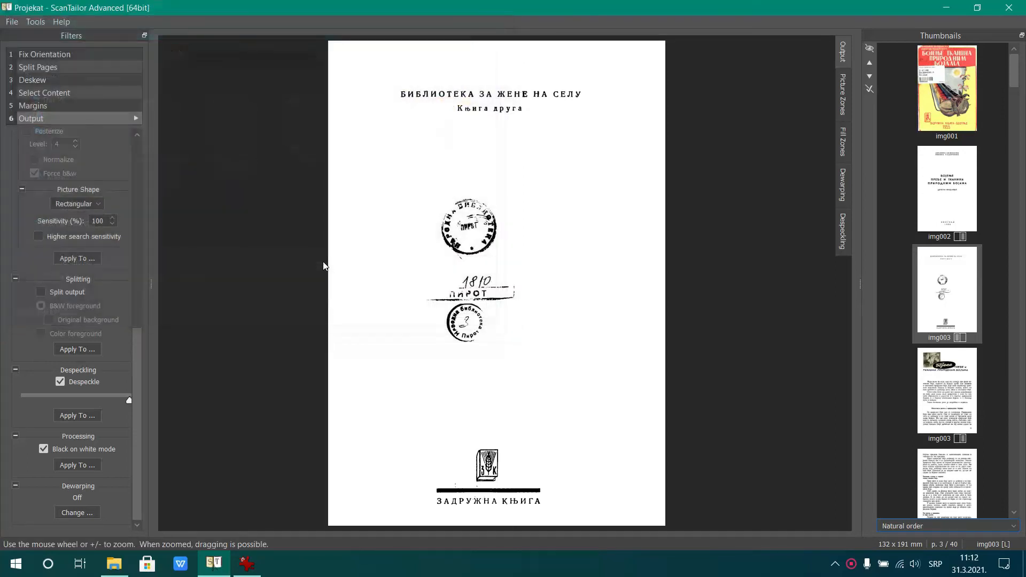
Review the output of img009's left page, both pages of bojama 023, and bojama 024
{"action": "mouse_move", "coordinate": [1019, 75]}
{"action": "left_mouse_down"}
{"action": "mouse_move", "coordinate": [1019, 90]}
{"action": "mouse_move", "coordinate": [1024, 59]}
{"action": "left_mouse_up"}
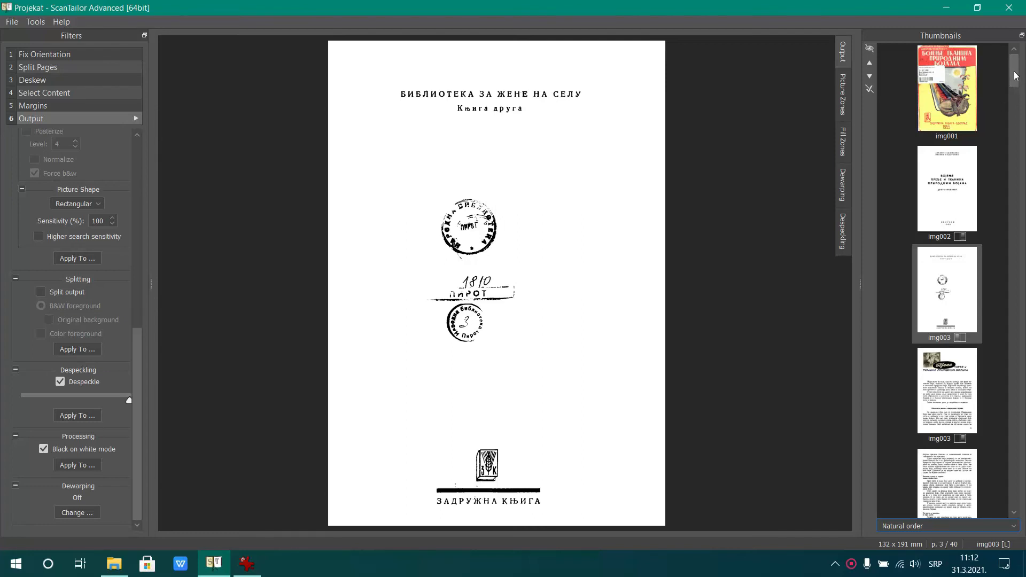
{"action": "left_click_drag", "start_coordinate": [1021, 76], "coordinate": [1023, 219]}
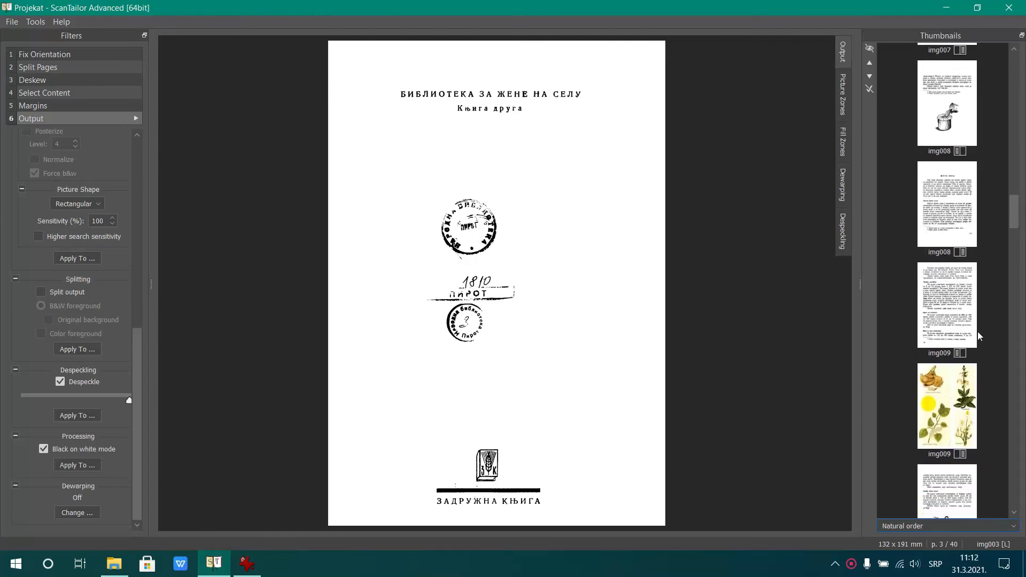
{"action": "left_click", "coordinate": [969, 330]}
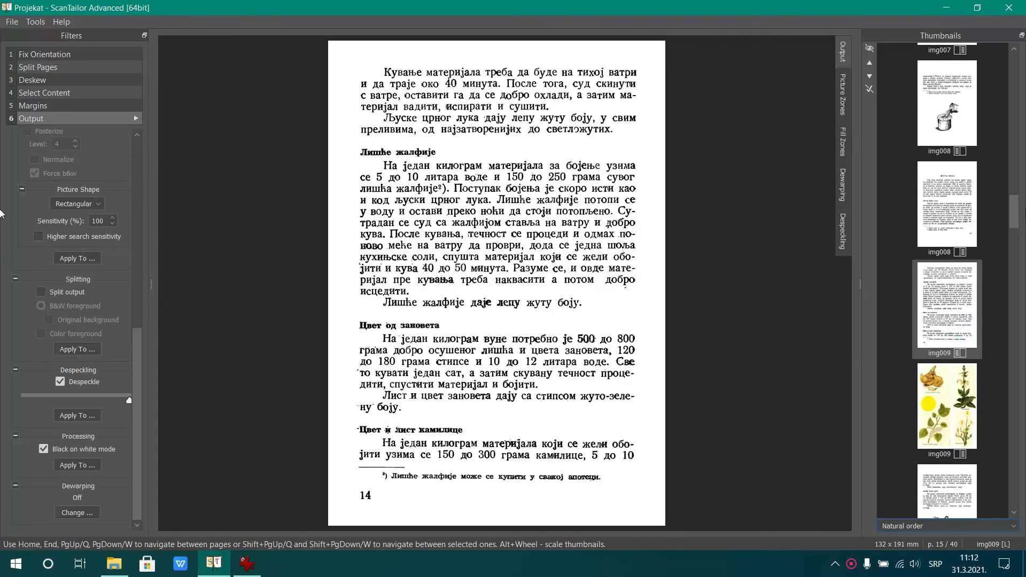
{"action": "left_click_drag", "start_coordinate": [1021, 210], "coordinate": [1022, 523]}
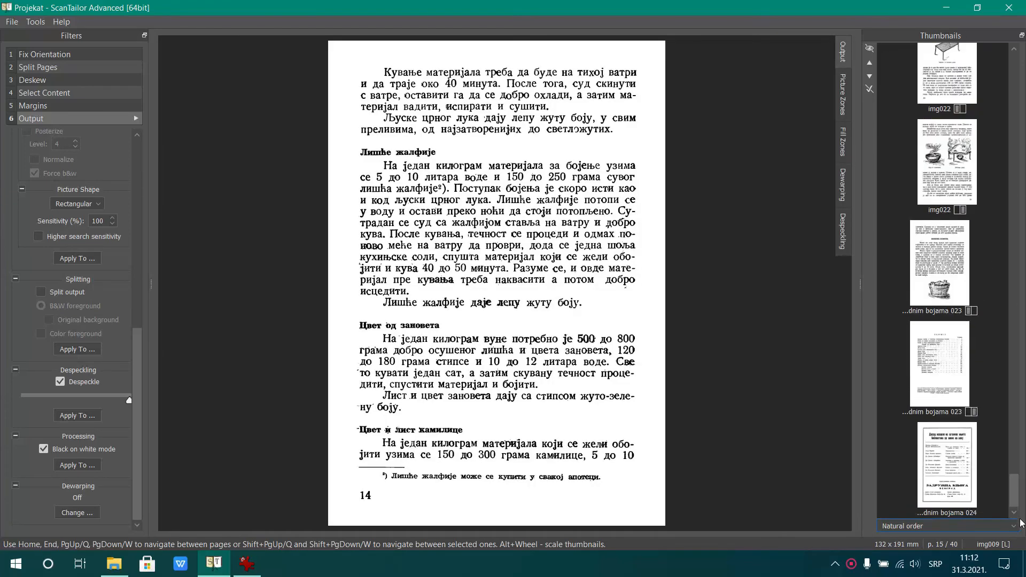
{"action": "left_click", "coordinate": [953, 393]}
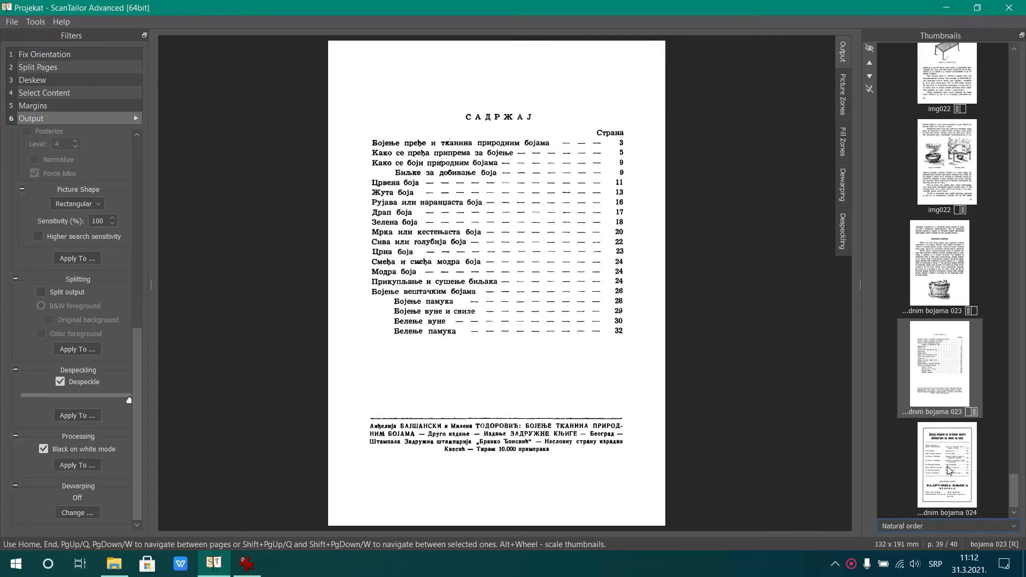
{"action": "left_click", "coordinate": [949, 469]}
{"action": "left_click", "coordinate": [939, 275]}
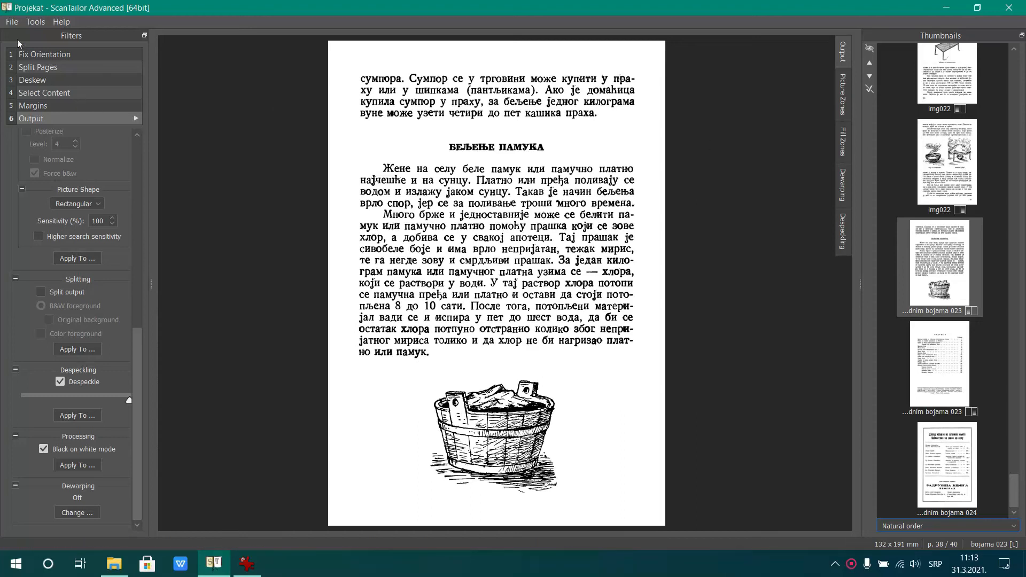
Start a new project with the Desktop folder Digitalizacija webinar as the input directory
{"action": "left_click", "coordinate": [12, 22]}
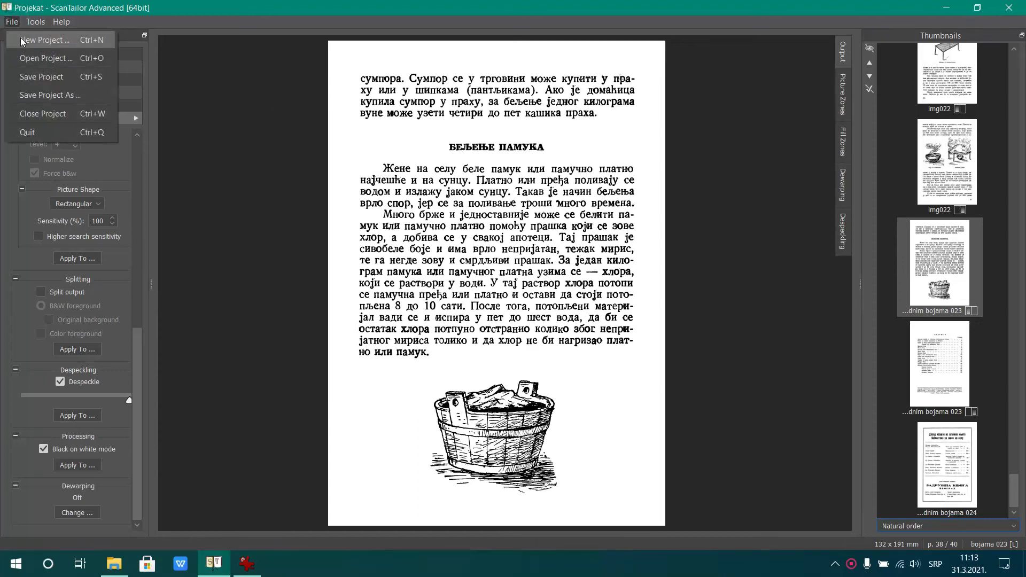
{"action": "left_click", "coordinate": [22, 41]}
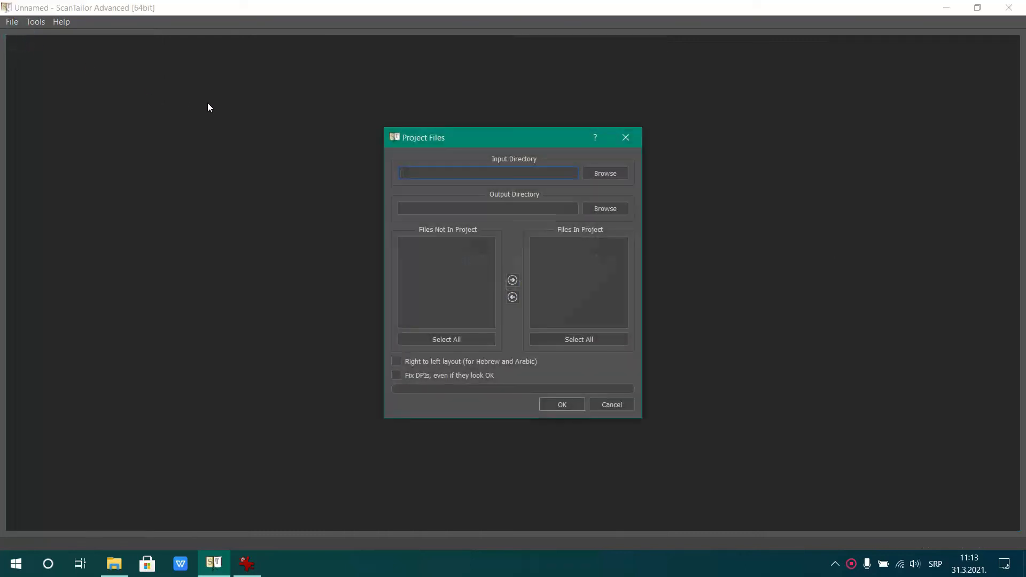
{"action": "left_click", "coordinate": [602, 174]}
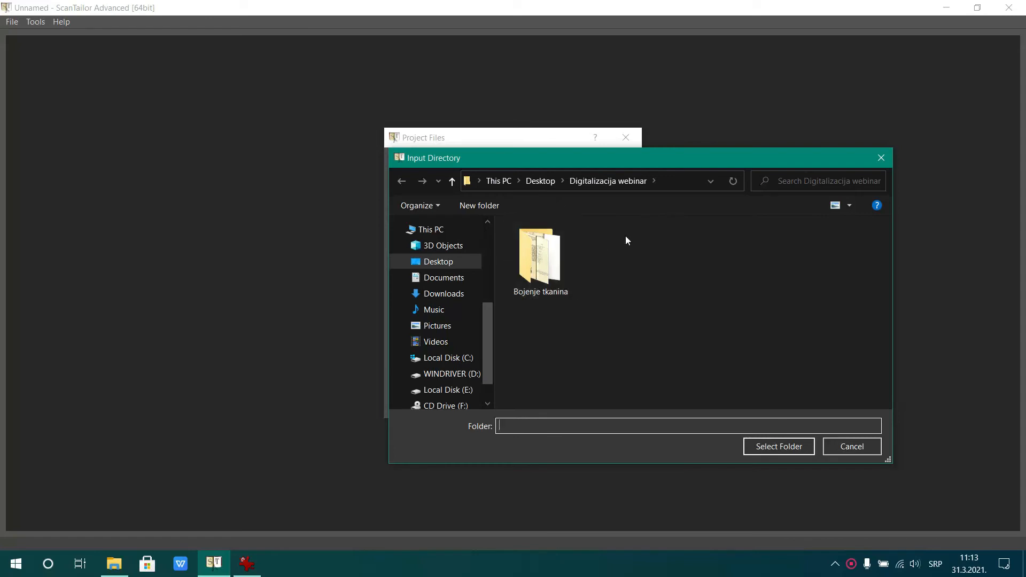
{"action": "left_click", "coordinate": [781, 447]}
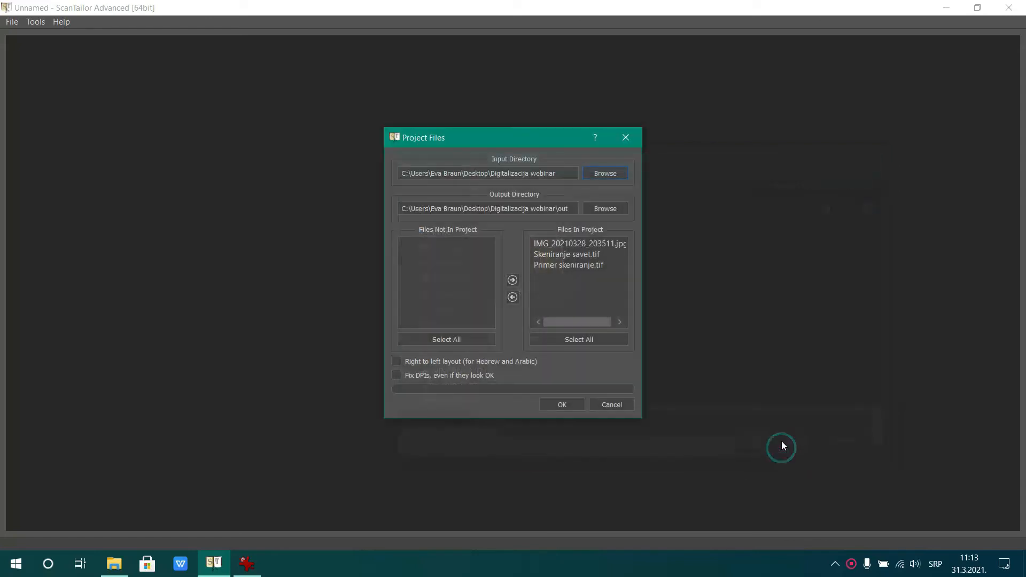
Exclude Primer skeniranje.tif and Skeniranje savet.tif from the new project's files
{"action": "left_click", "coordinate": [576, 255]}
{"action": "left_click", "coordinate": [575, 264]}
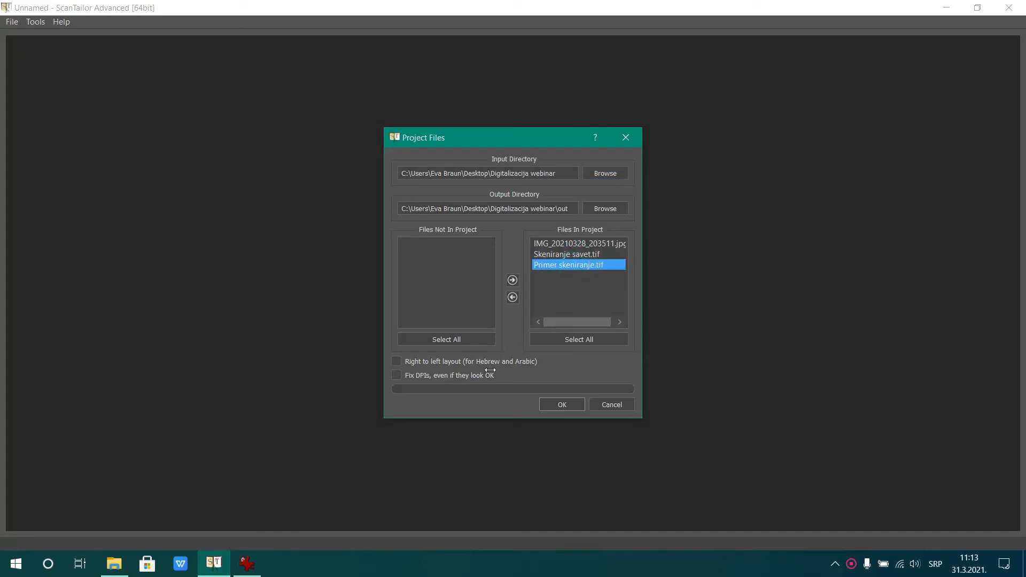
{"action": "left_click", "coordinate": [513, 298]}
{"action": "left_click", "coordinate": [549, 255]}
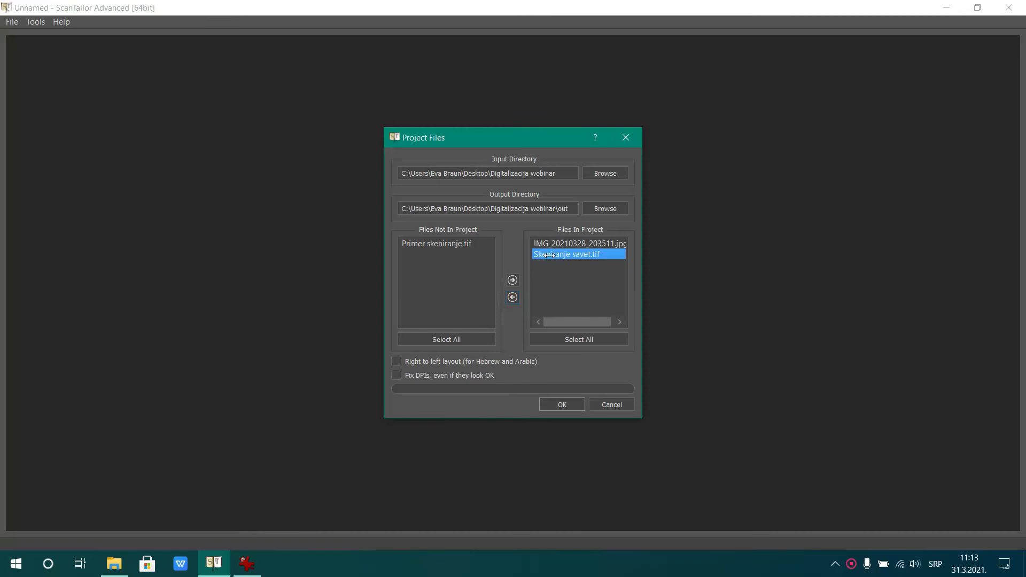
{"action": "left_click", "coordinate": [513, 297]}
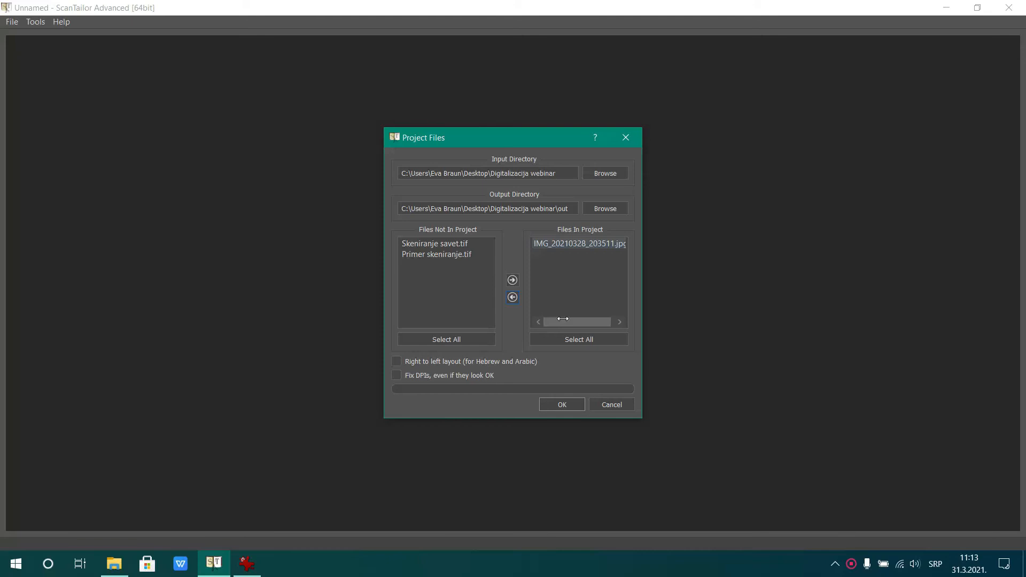
Switch to IrfanView to examine the book photo IMG_20210328_203511.jpg, and return to ScanTailor Advanced
{"action": "left_click", "coordinate": [247, 566]}
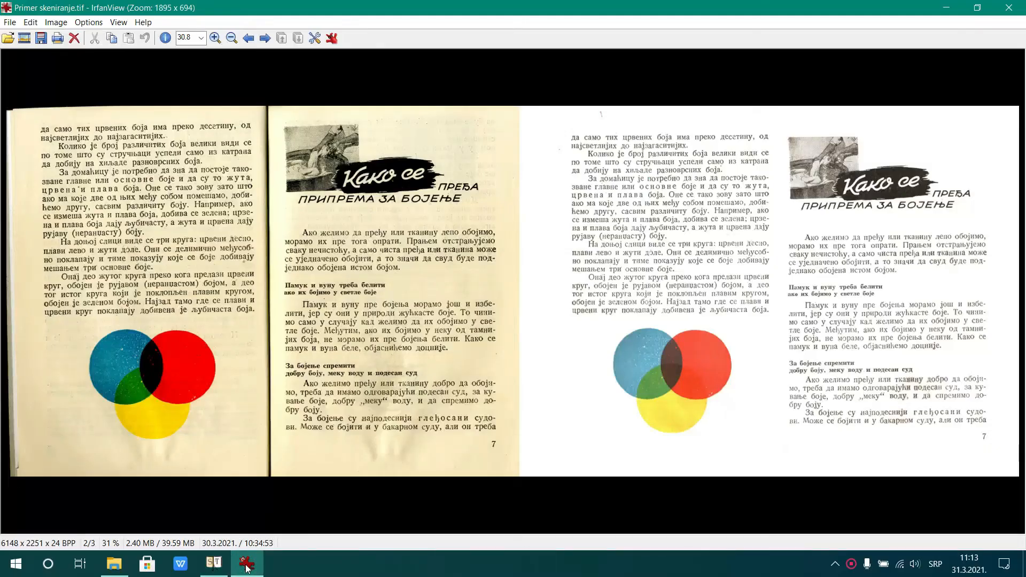
{"action": "key", "text": "Left"}
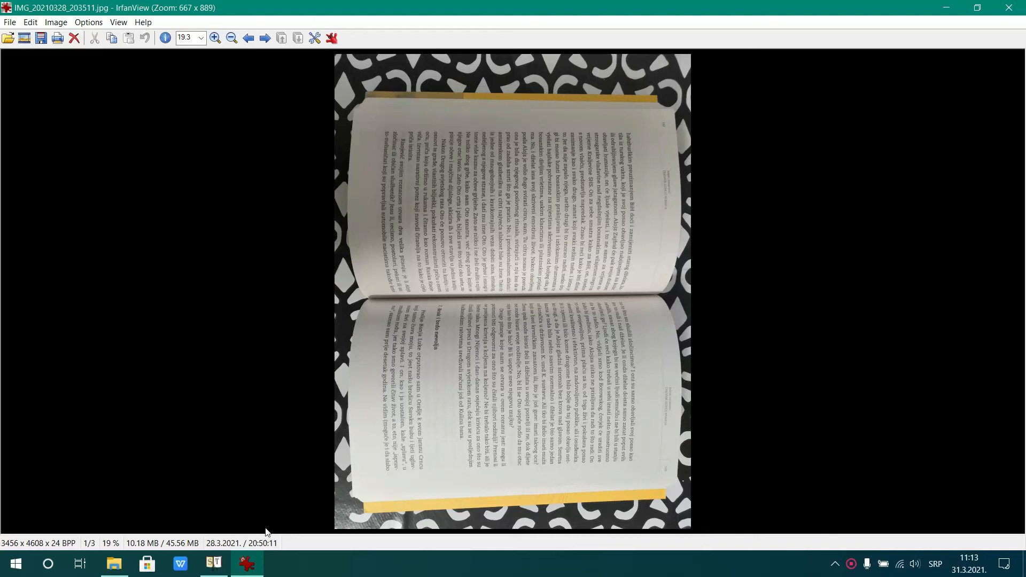
{"action": "left_click", "coordinate": [215, 564]}
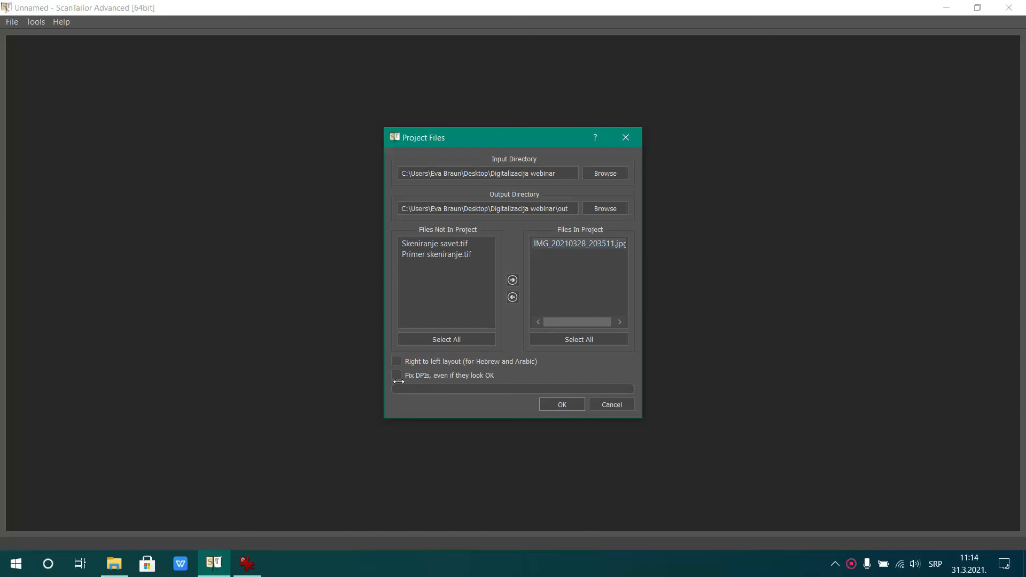
Enable fixing DPIs even if they look OK, confirm the project files, and select All Pages for the DPI correction
{"action": "left_click", "coordinate": [396, 375]}
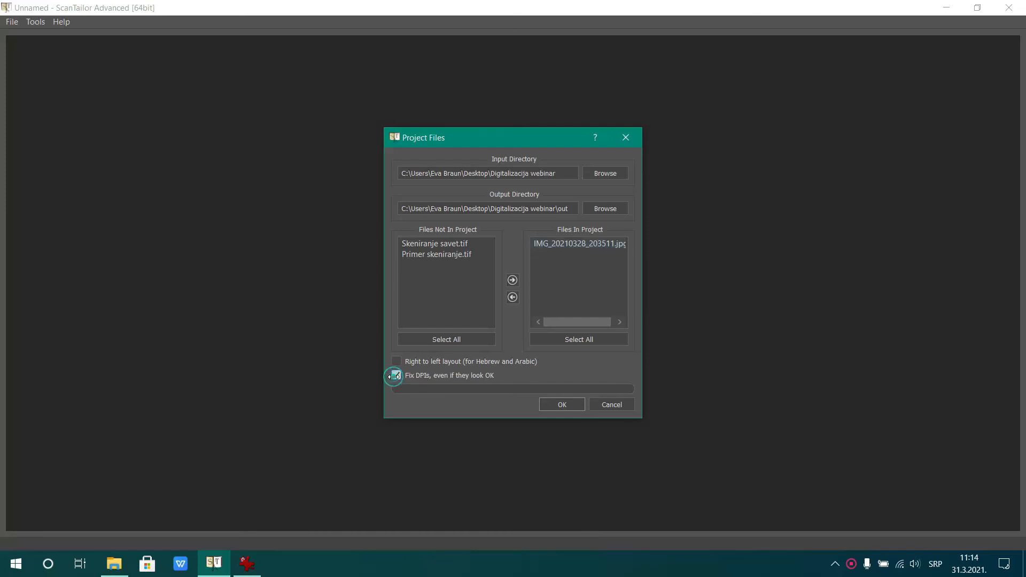
{"action": "left_click", "coordinate": [557, 404]}
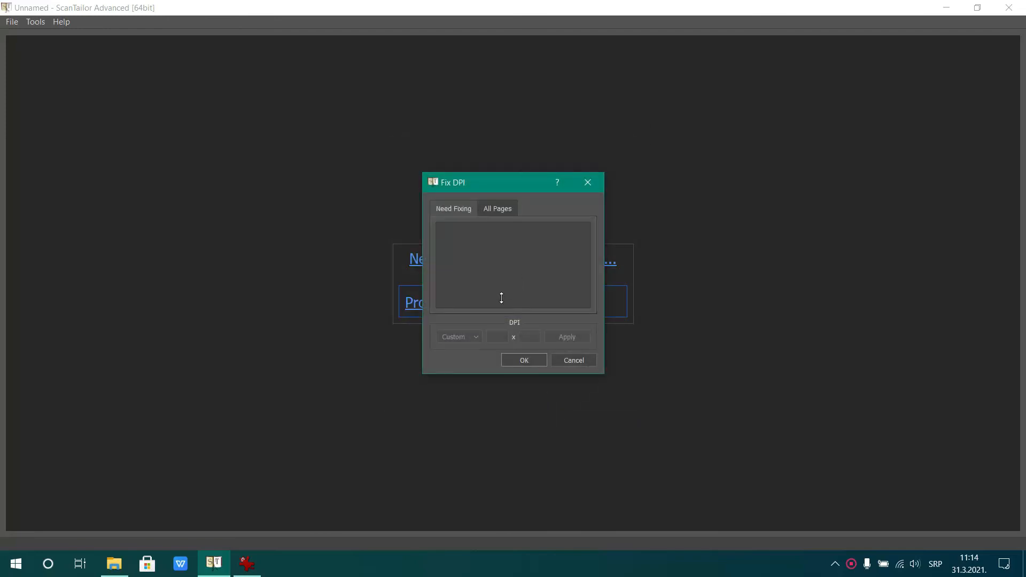
{"action": "left_click", "coordinate": [495, 208]}
{"action": "left_click", "coordinate": [460, 228]}
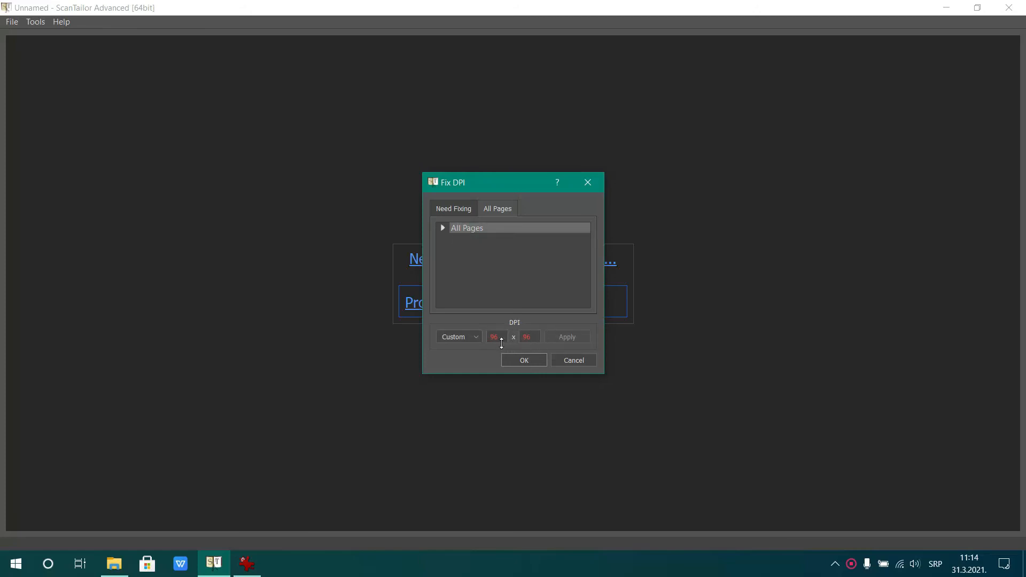
Switch to IrfanView, mark about 439 × 132 pixels across several text lines of the book photo to gauge its resolution, and close IrfanView
{"action": "left_click", "coordinate": [246, 564]}
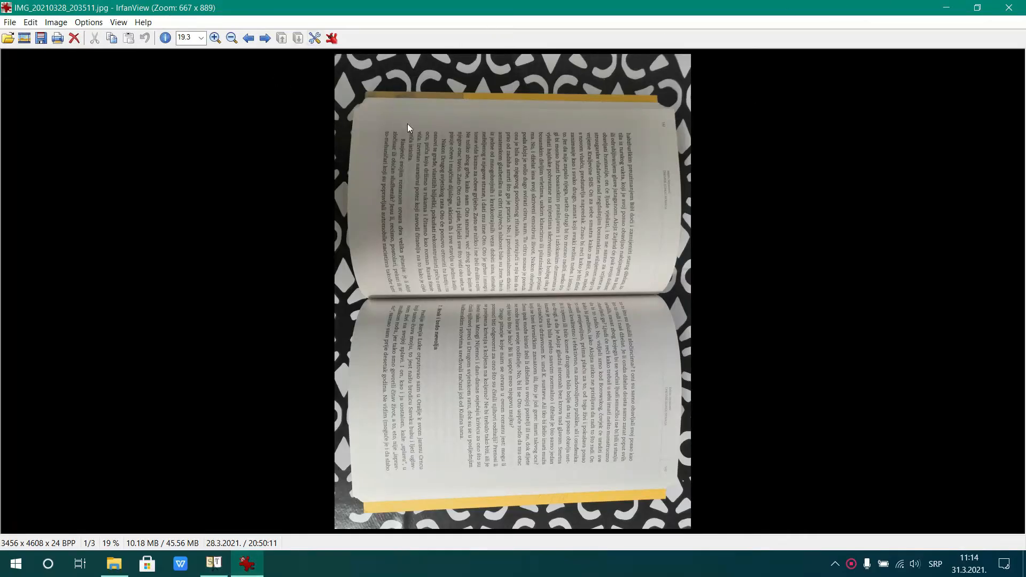
{"action": "scroll", "coordinate": [577, 171], "scroll_direction": "up", "scroll_amount": 1}
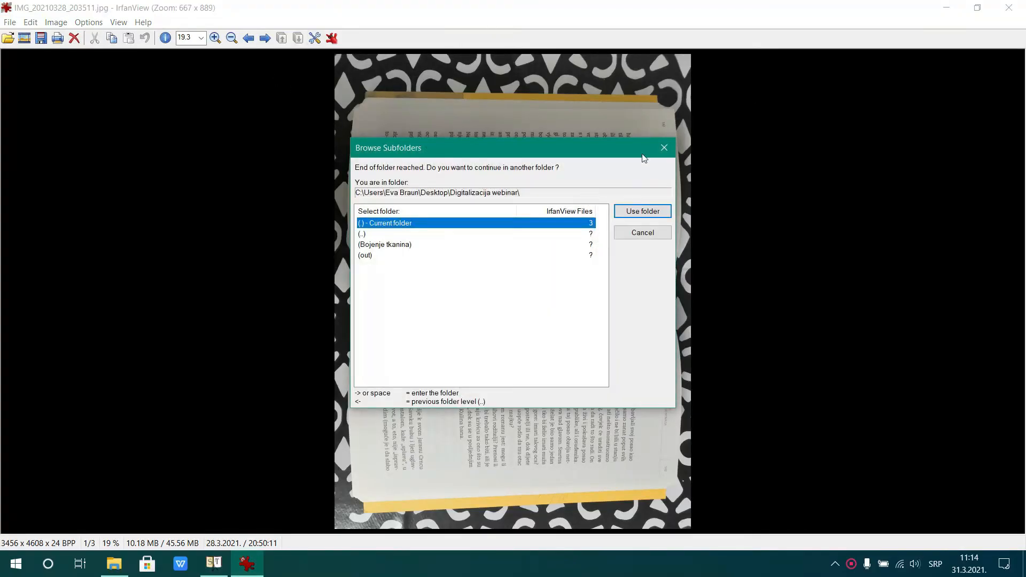
{"action": "left_click", "coordinate": [663, 148]}
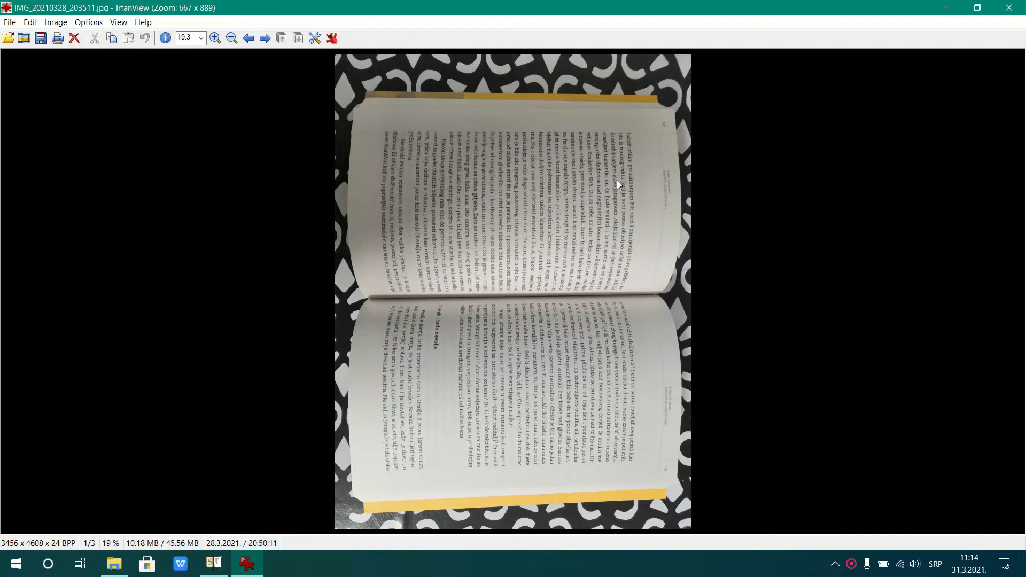
{"action": "scroll", "coordinate": [617, 193], "scroll_direction": "up", "scroll_amount": 5}
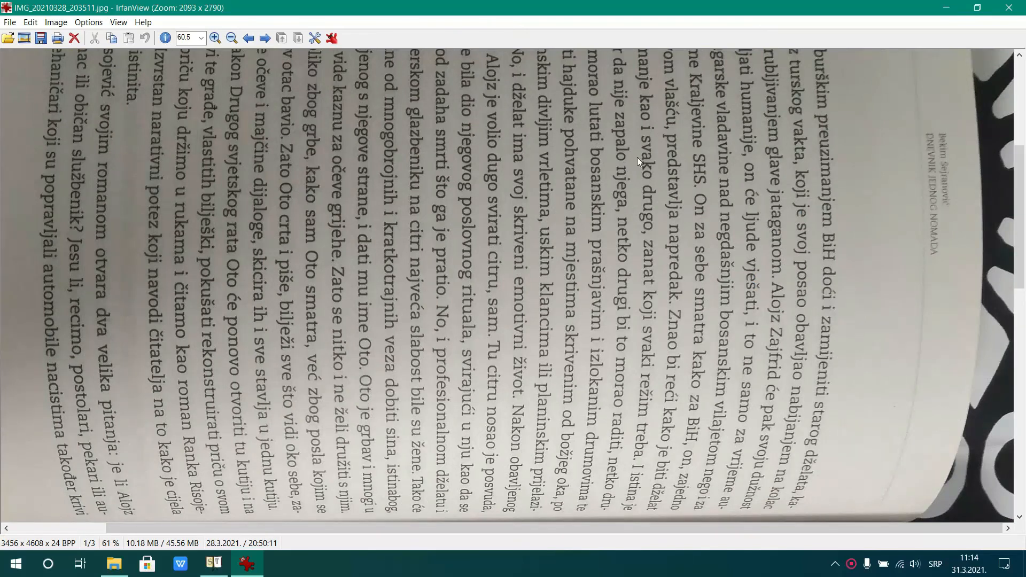
{"action": "left_click_drag", "start_coordinate": [835, 210], "coordinate": [695, 232]}
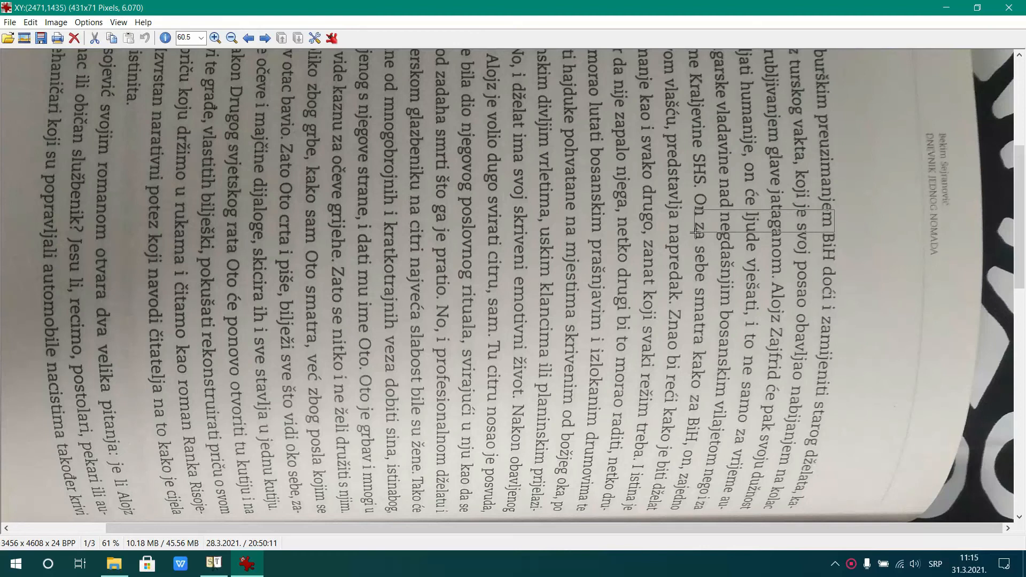
{"action": "left_click_drag", "start_coordinate": [695, 232], "coordinate": [696, 244]}
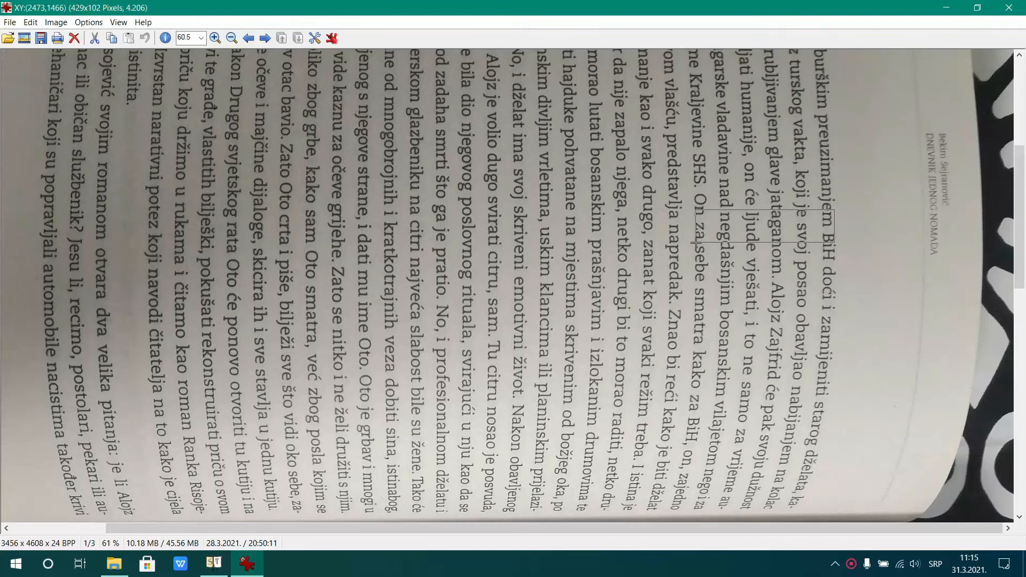
{"action": "left_click_drag", "start_coordinate": [697, 244], "coordinate": [694, 250]}
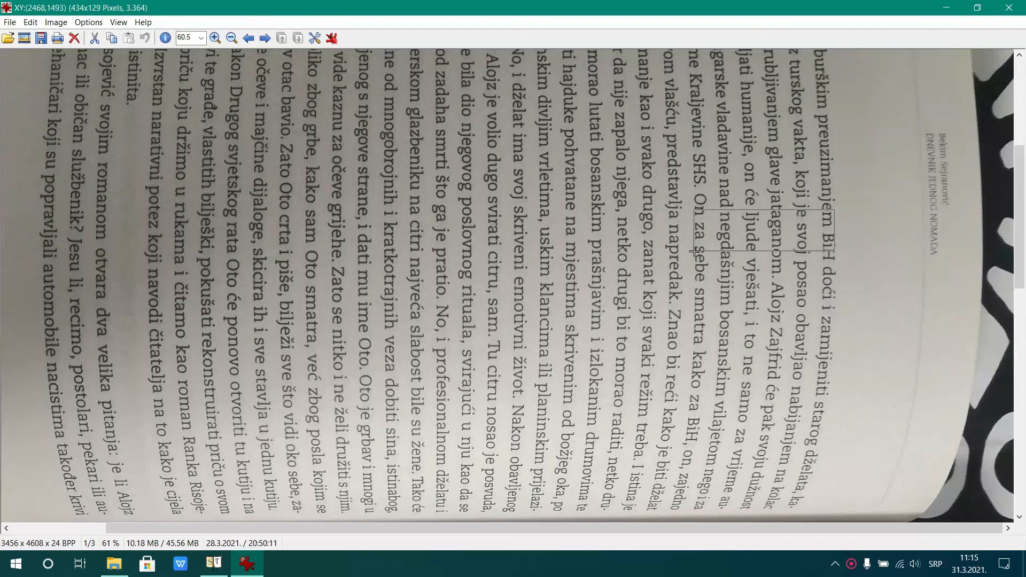
{"action": "left_click", "coordinate": [1010, 8]}
Set the DPI of all pages to 400 x 400, apply it, and confirm the DPI correction
{"action": "left_click", "coordinate": [499, 340]}
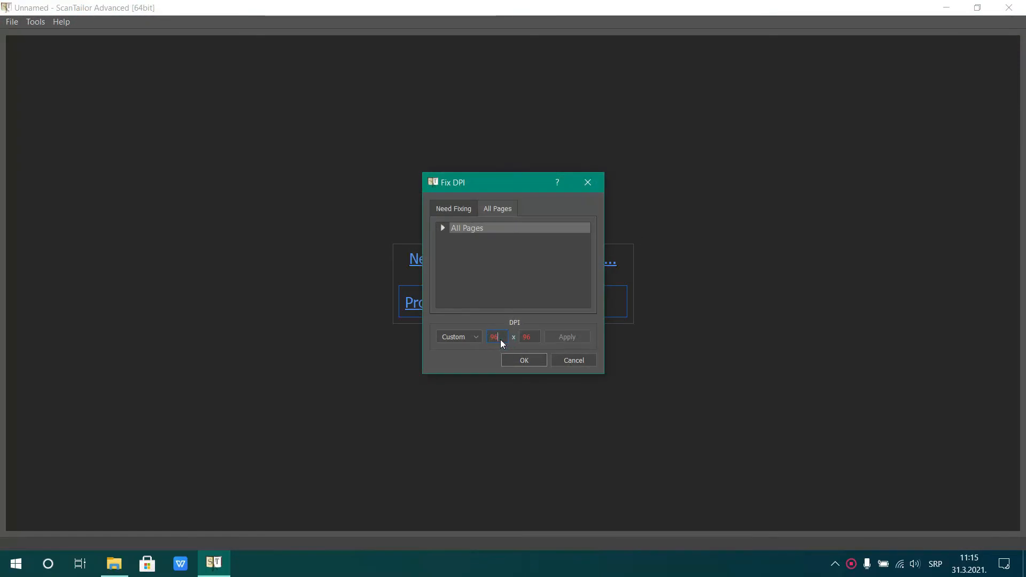
{"action": "left_click", "coordinate": [453, 337]}
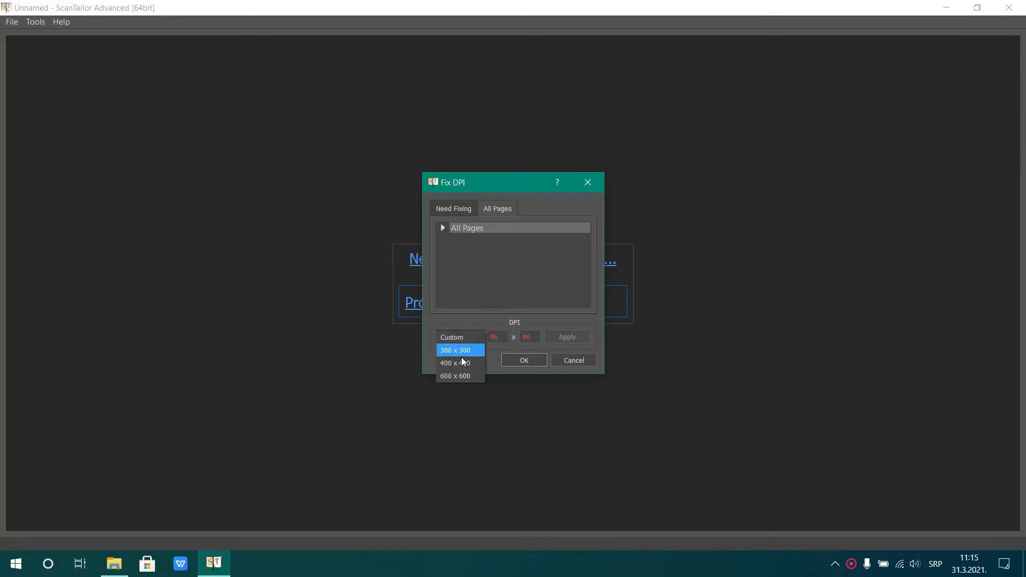
{"action": "left_click", "coordinate": [459, 363]}
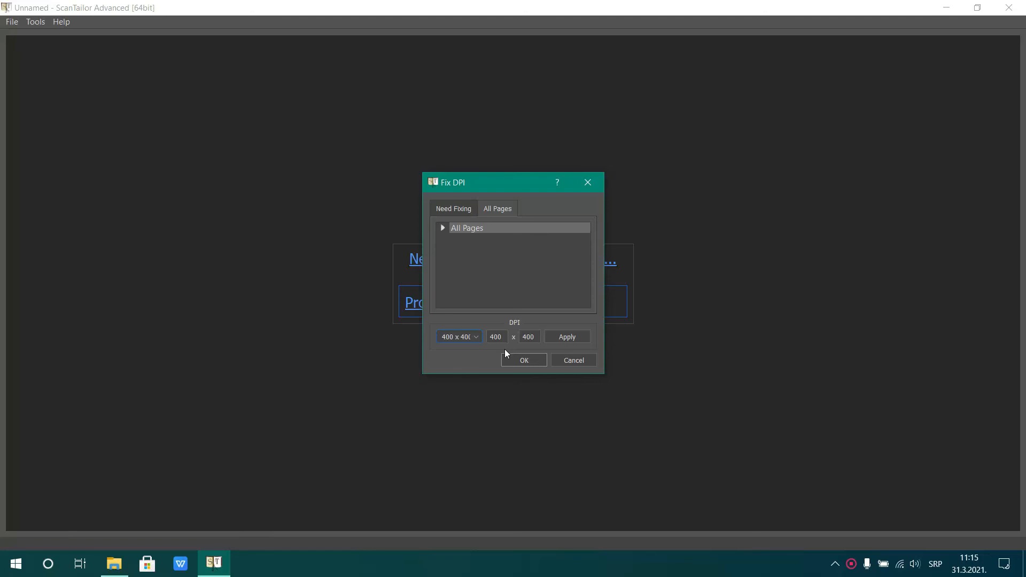
{"action": "left_click", "coordinate": [570, 338]}
{"action": "left_click", "coordinate": [519, 360]}
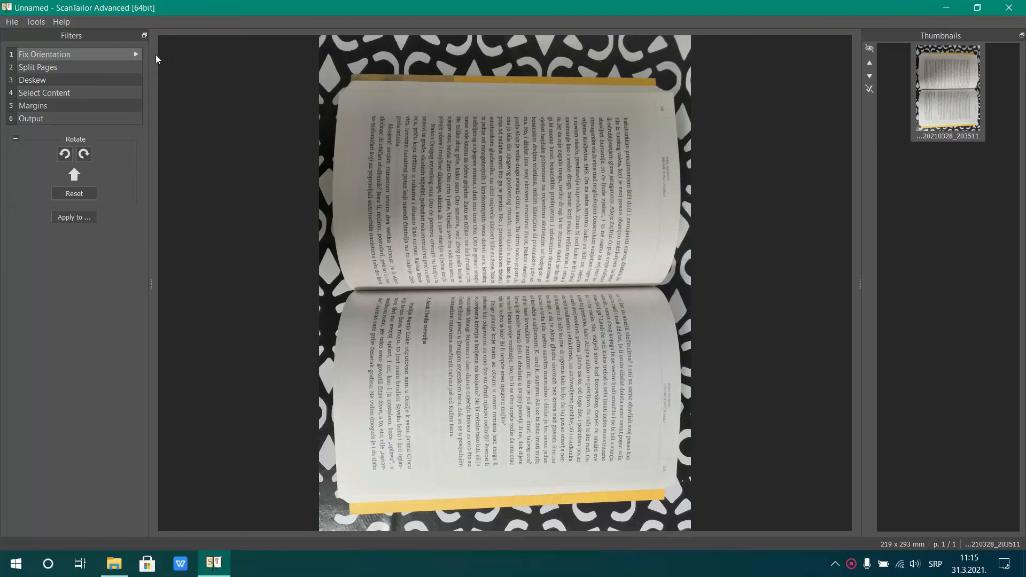
Rotate the book spread 90° counterclockwise, split it into two pages, and nudge the lower end of the split line onto the spine
{"action": "left_click", "coordinate": [64, 154]}
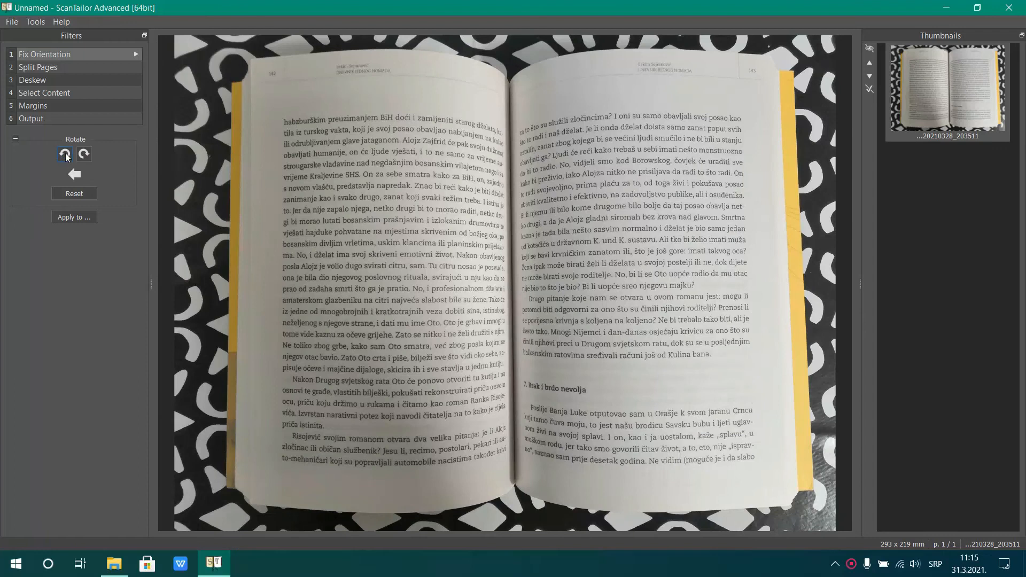
{"action": "left_click", "coordinate": [100, 68]}
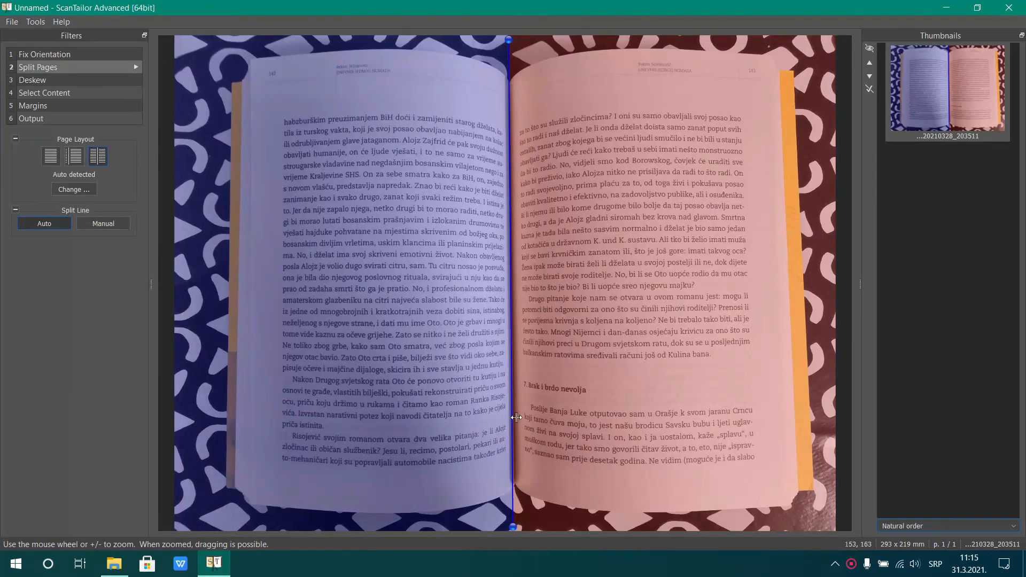
{"action": "left_click_drag", "start_coordinate": [515, 529], "coordinate": [515, 527]}
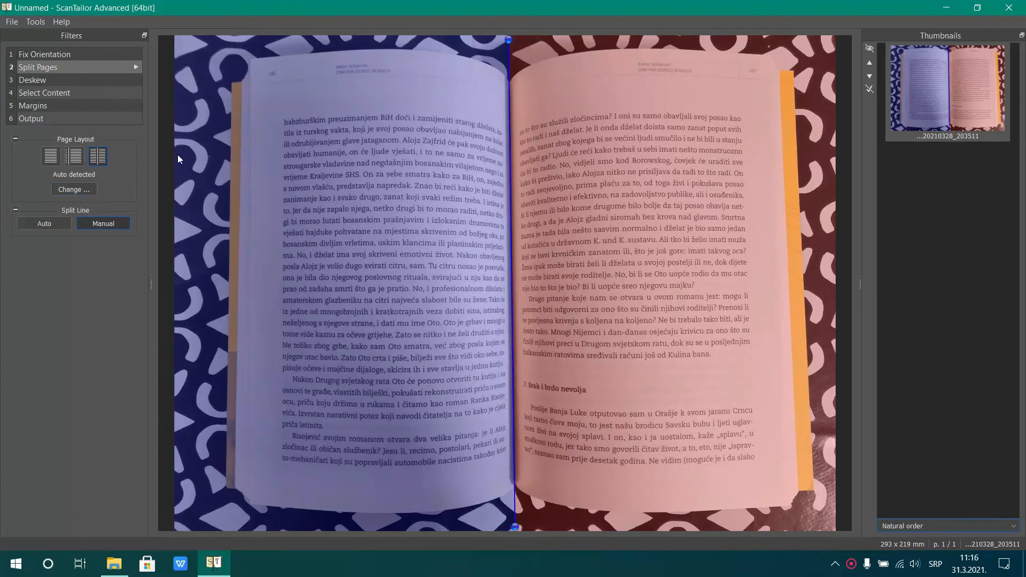
Run automatic deskewing on both pages of the spread
{"action": "left_click", "coordinate": [87, 80]}
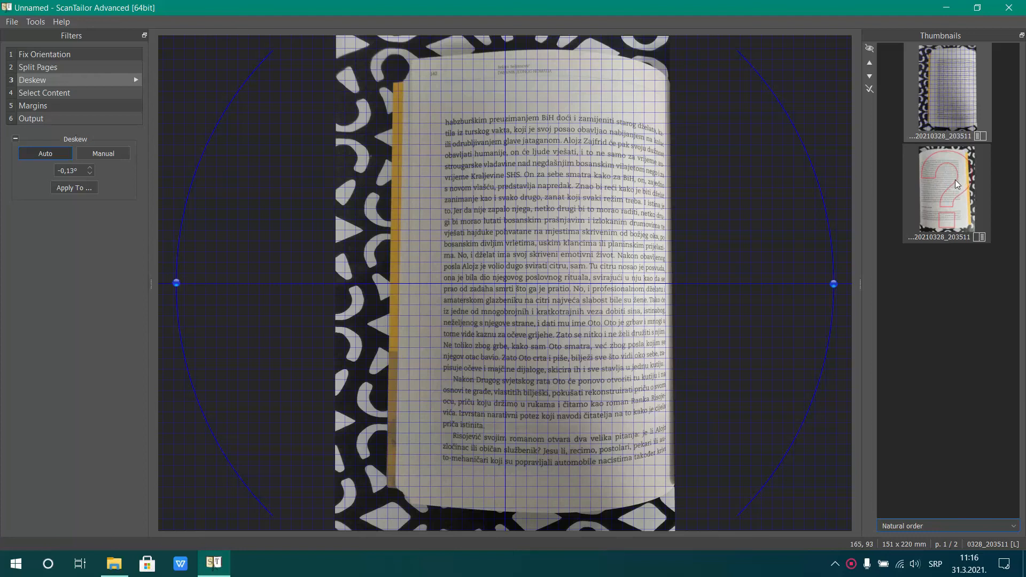
{"action": "left_click", "coordinate": [134, 80]}
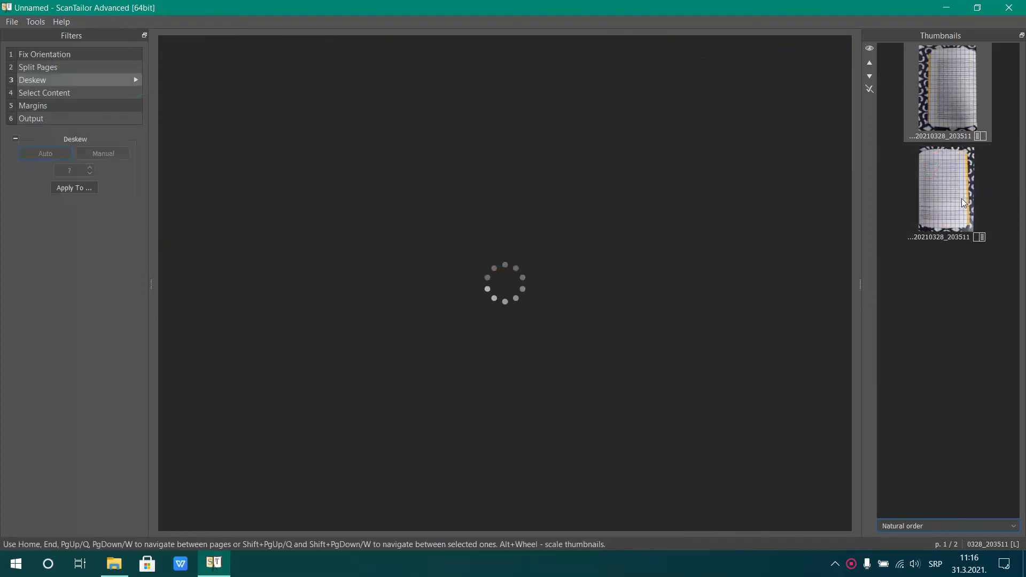
Detect the content of both pages and enlarge each content box to include the running header and page number
{"action": "left_click", "coordinate": [68, 92]}
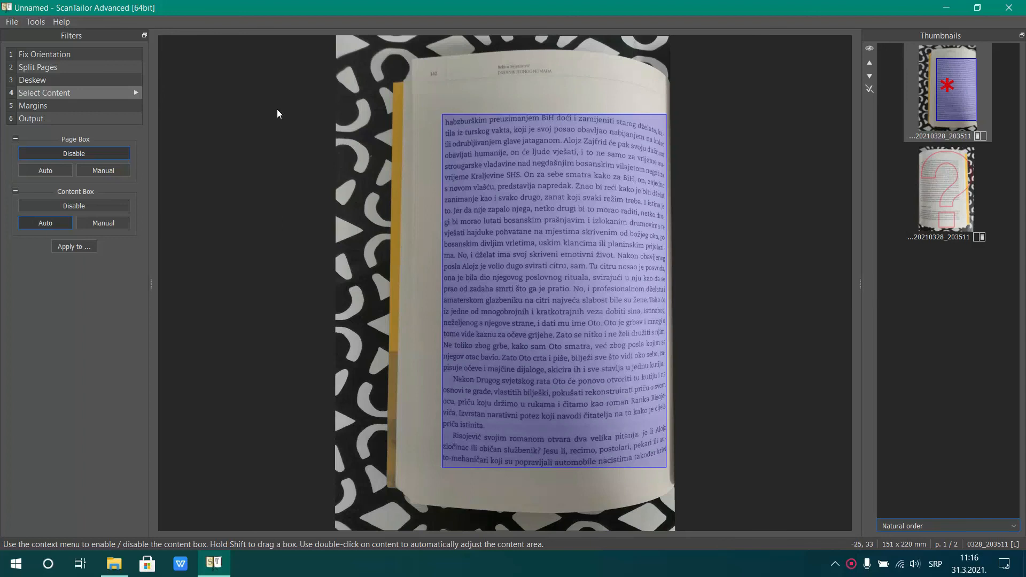
{"action": "left_click_drag", "start_coordinate": [497, 115], "coordinate": [428, 80]}
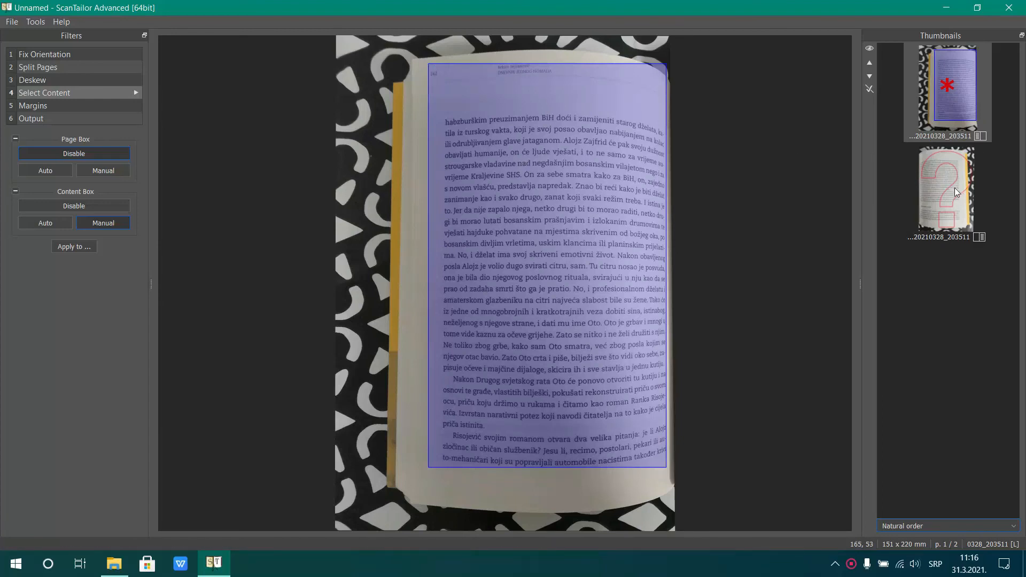
{"action": "left_click", "coordinate": [135, 92]}
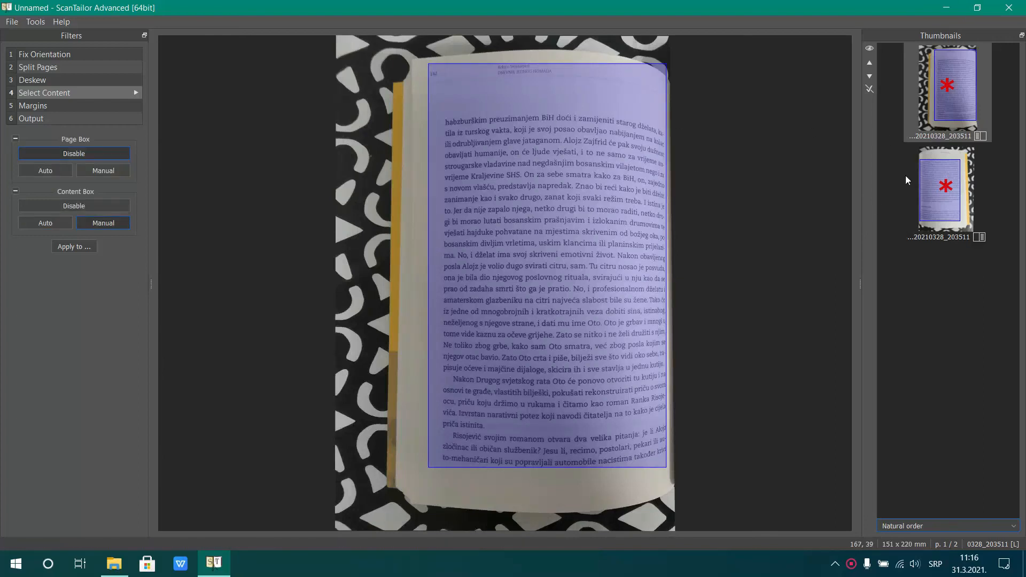
{"action": "left_click", "coordinate": [922, 178]}
{"action": "left_click_drag", "start_coordinate": [500, 90], "coordinate": [501, 53]}
{"action": "left_click_drag", "start_coordinate": [580, 81], "coordinate": [588, 84]}
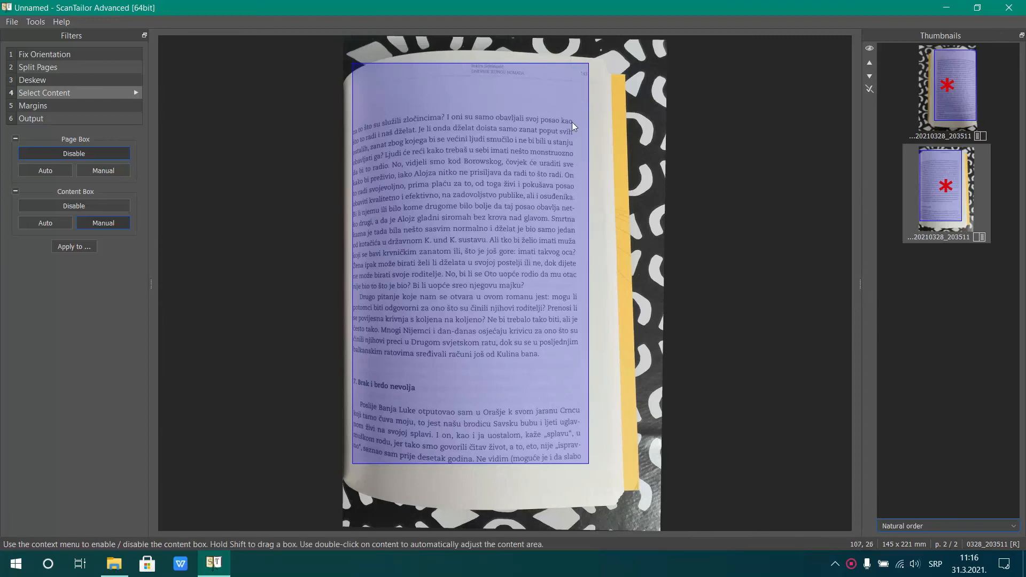
Enable Auto Margins for the right-hand book page and run margin processing on all pages
{"action": "left_click", "coordinate": [79, 106]}
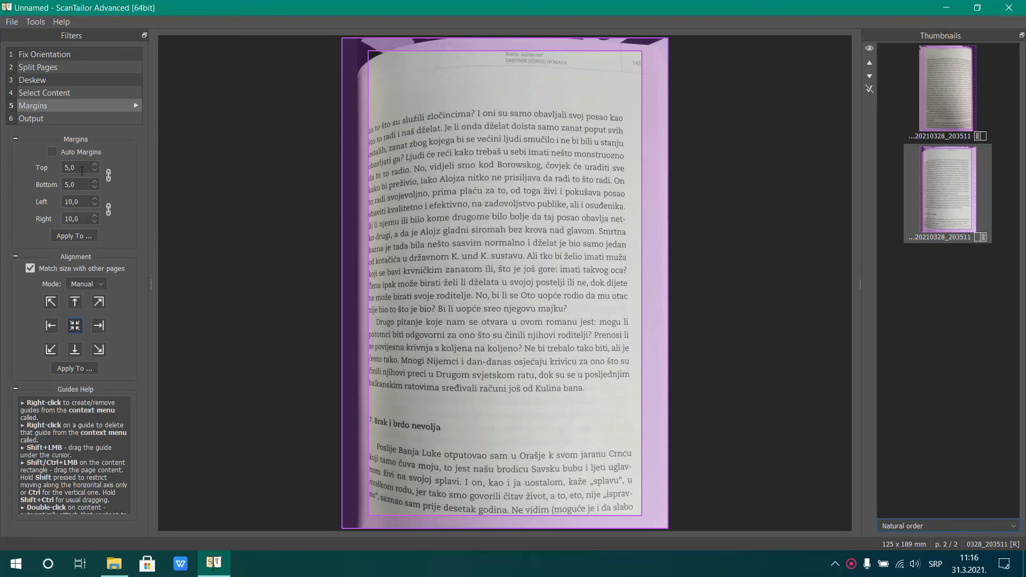
{"action": "left_click", "coordinate": [83, 152]}
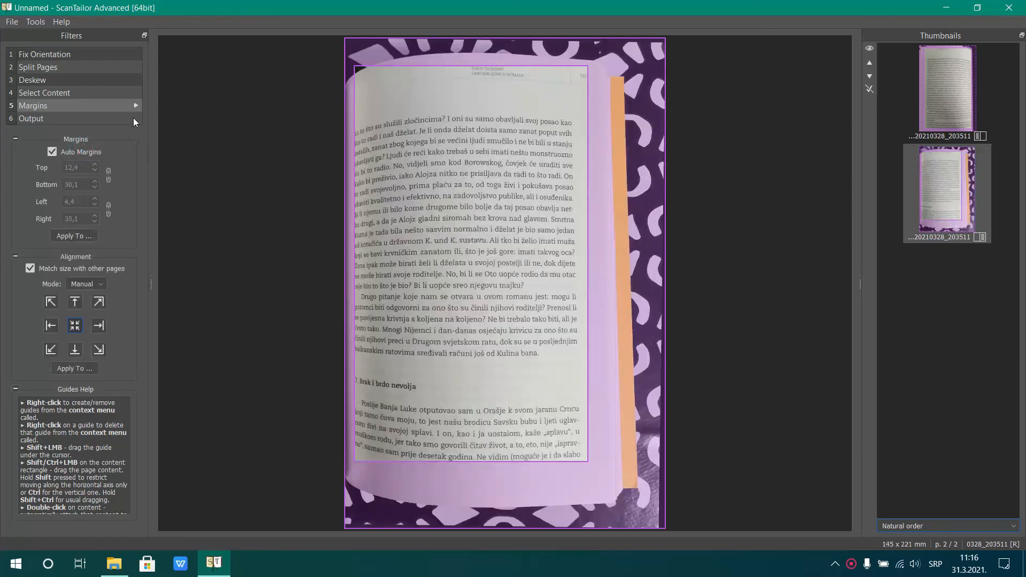
{"action": "left_click", "coordinate": [135, 105]}
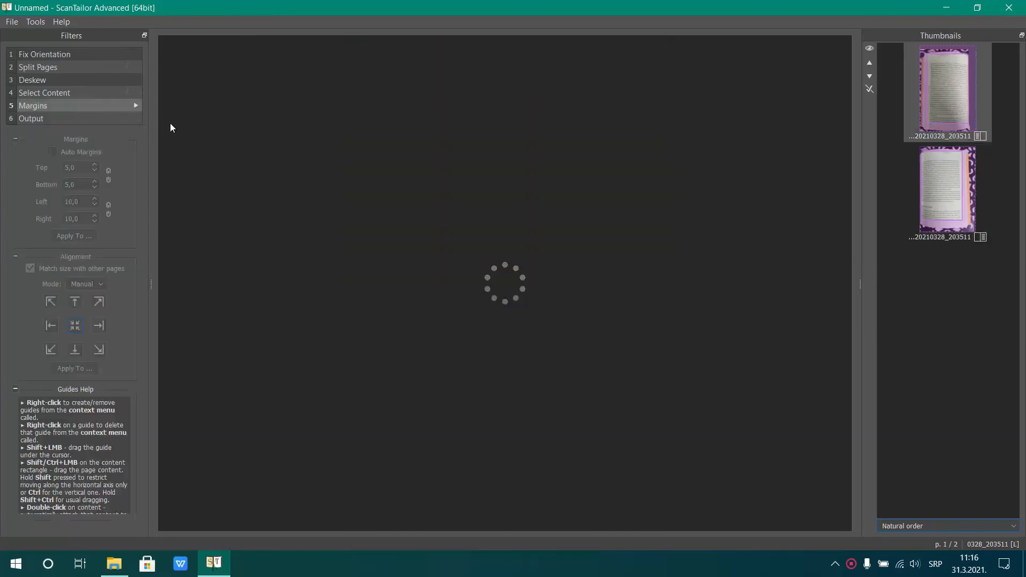
Enable Auto Margins for the left-hand book page and apply the margin settings to all pages
{"action": "left_click", "coordinate": [72, 239]}
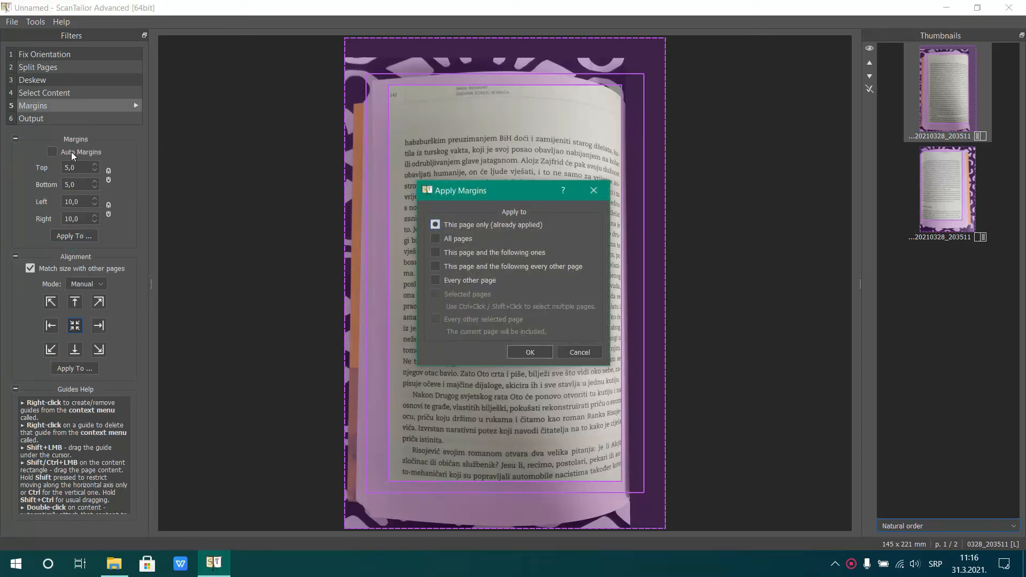
{"action": "left_click", "coordinate": [596, 192]}
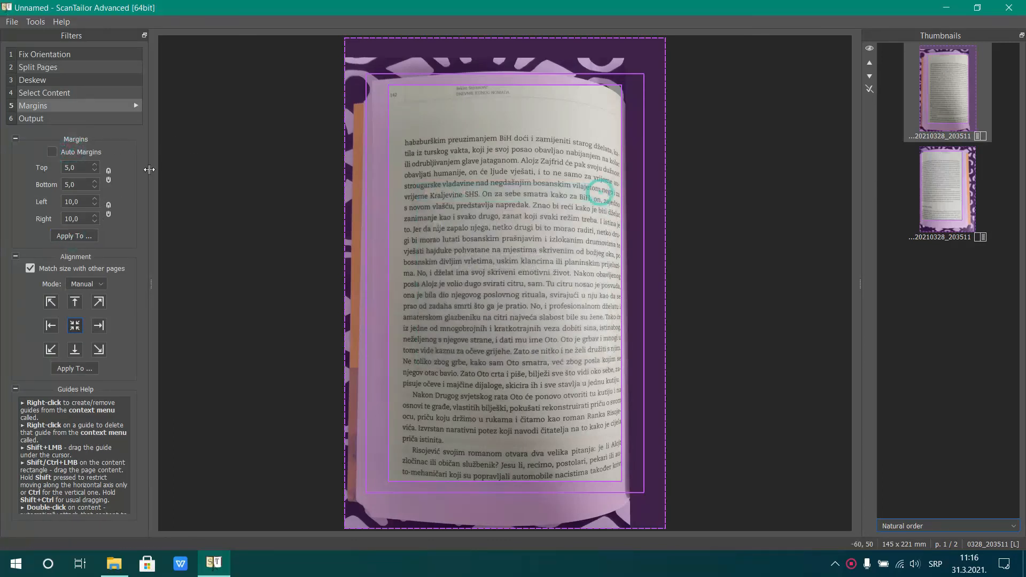
{"action": "left_click", "coordinate": [79, 153]}
{"action": "left_click", "coordinate": [82, 236]}
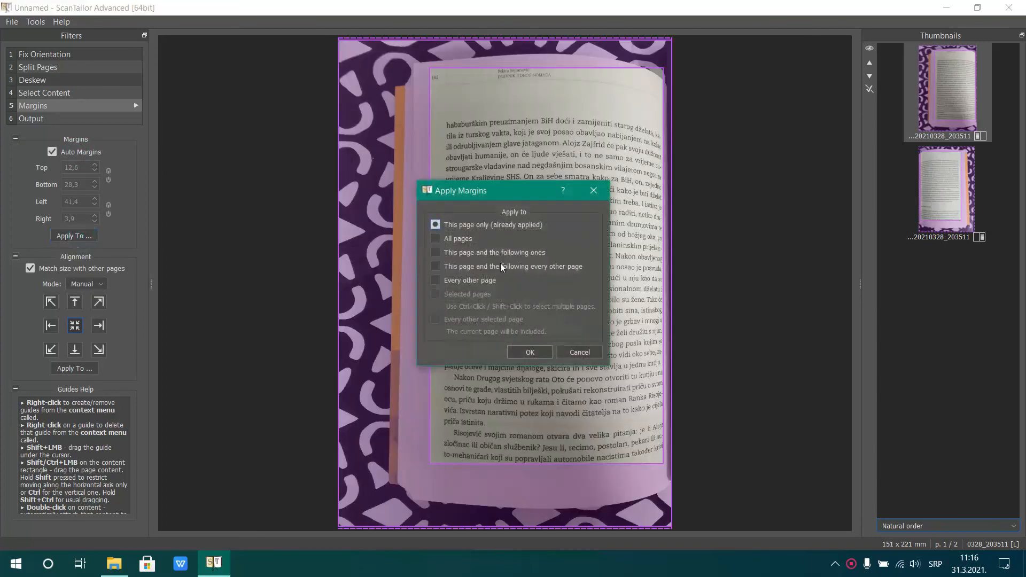
{"action": "left_click", "coordinate": [463, 237]}
{"action": "left_click", "coordinate": [530, 353]}
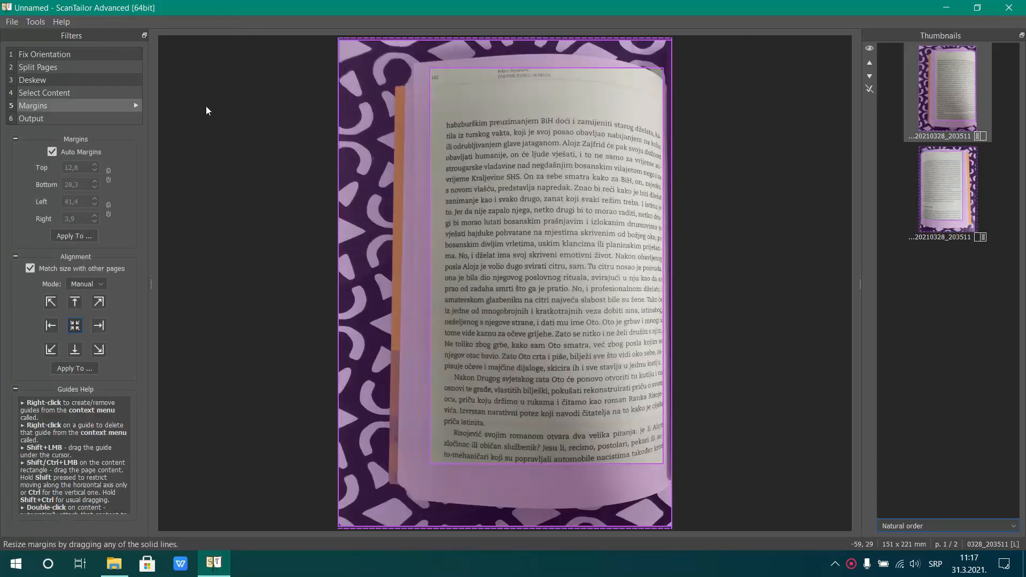
Generate the output of the left-hand book page and apply an output resolution of 600 DPI to all pages
{"action": "left_click", "coordinate": [34, 119]}
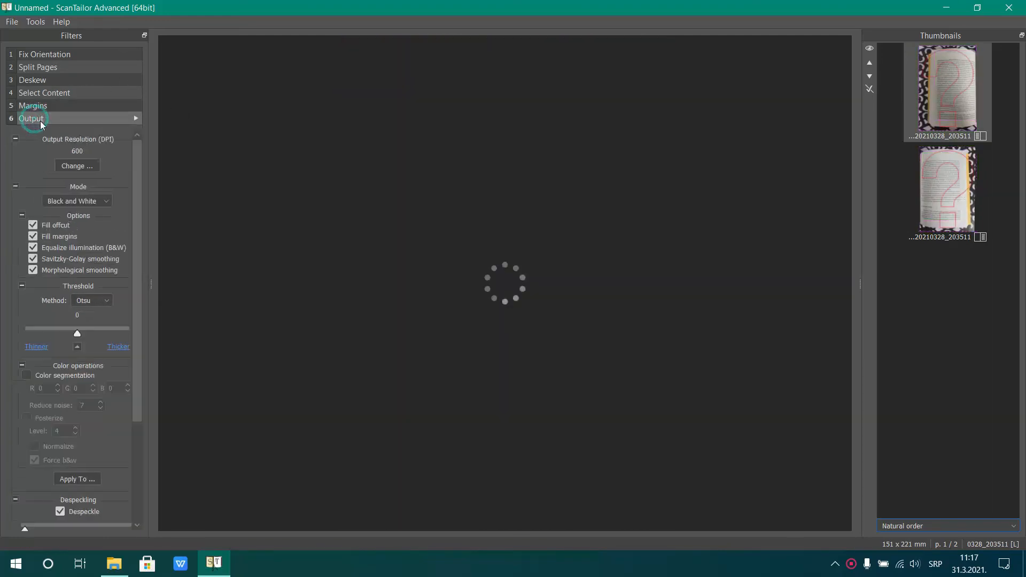
{"action": "left_click", "coordinate": [78, 166]}
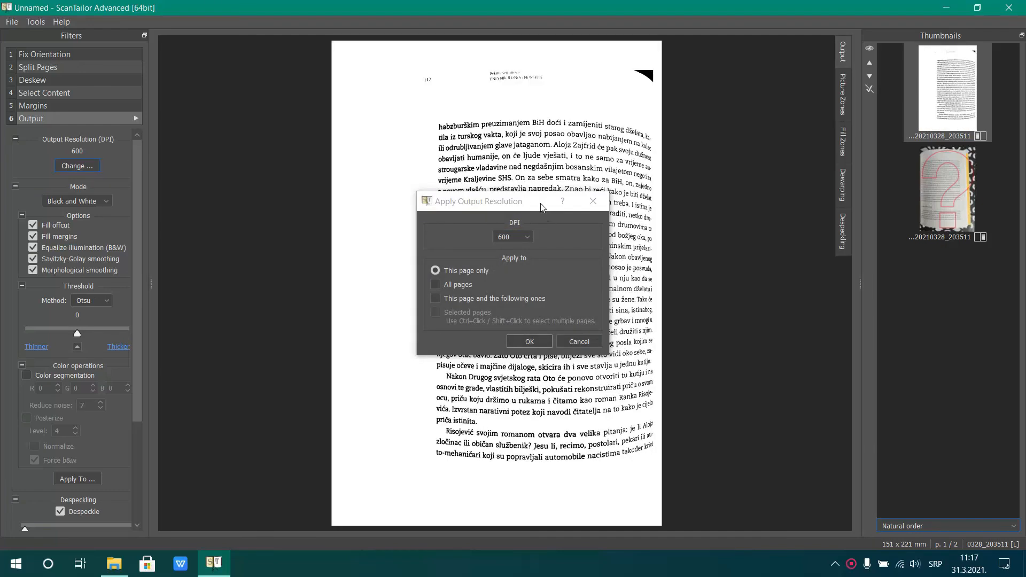
{"action": "left_click", "coordinate": [434, 285]}
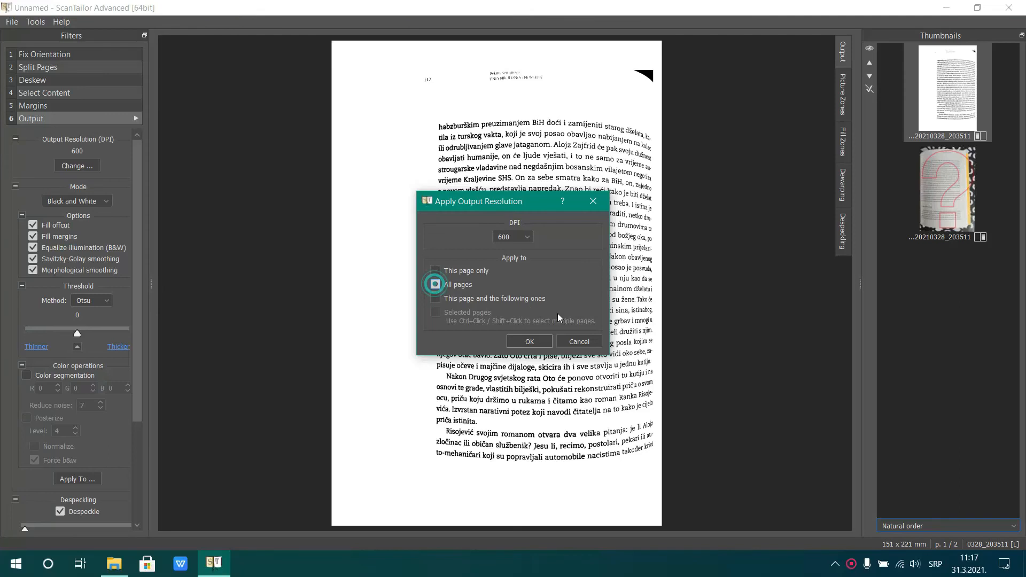
{"action": "left_click", "coordinate": [546, 338]}
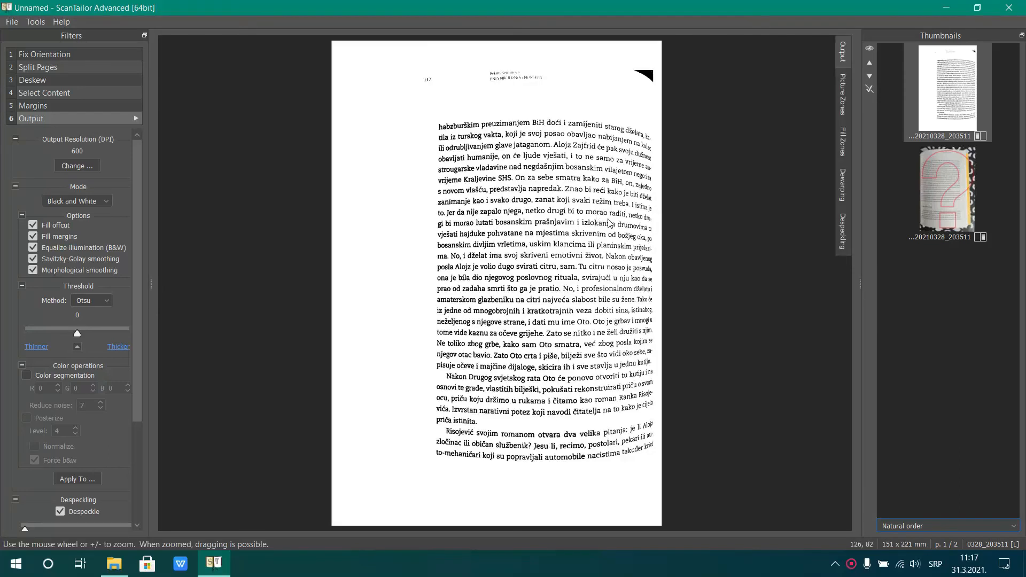
Go back to check the left-hand page's content box, and turn off Auto Margins for that page
{"action": "left_click", "coordinate": [69, 106]}
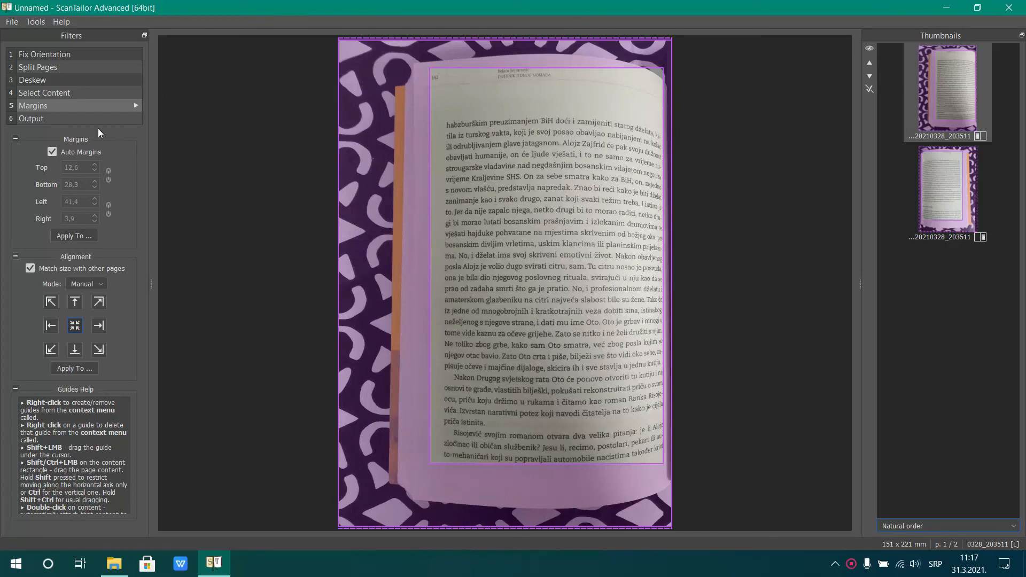
{"action": "left_click", "coordinate": [61, 95]}
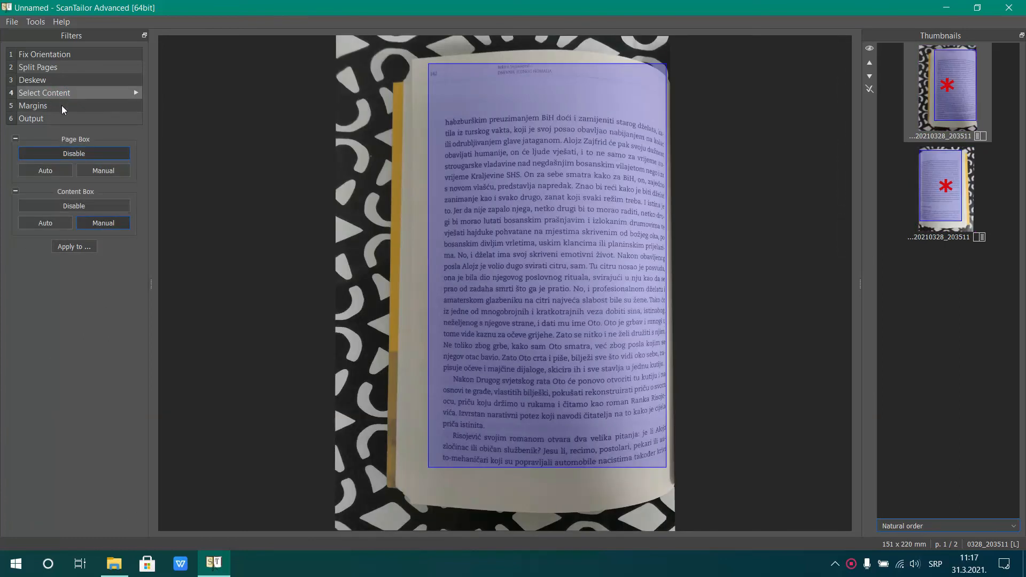
{"action": "left_click", "coordinate": [59, 107]}
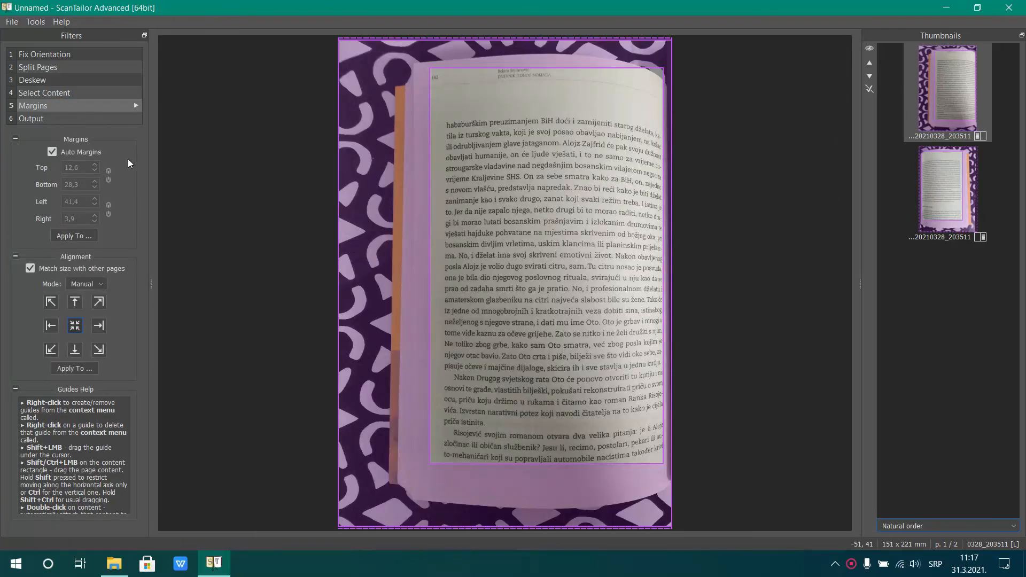
{"action": "left_click", "coordinate": [88, 152]}
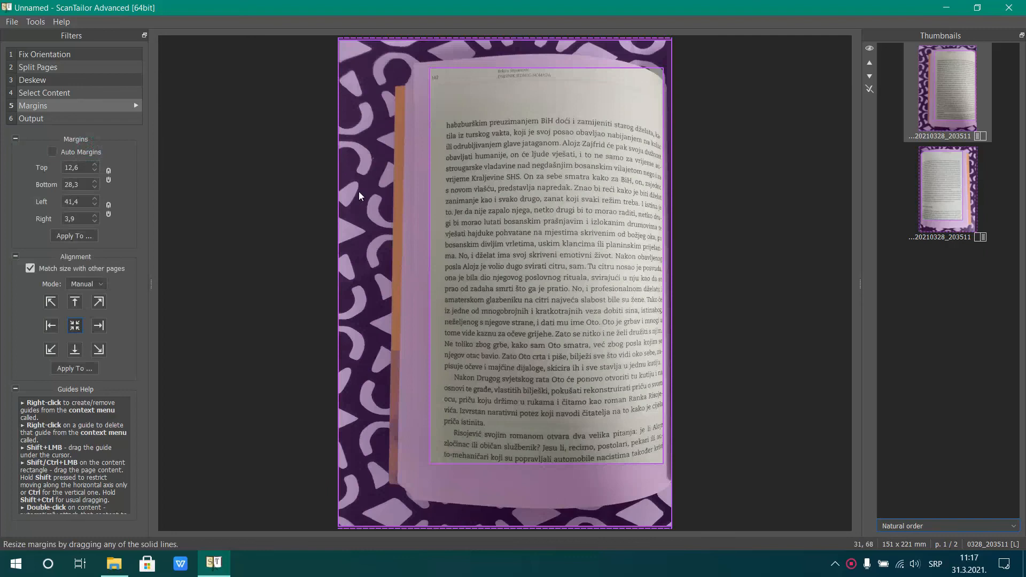
Narrow the left-hand book page's left margin, and set all four of its margins to 5.0
{"action": "left_click_drag", "start_coordinate": [339, 183], "coordinate": [414, 194]}
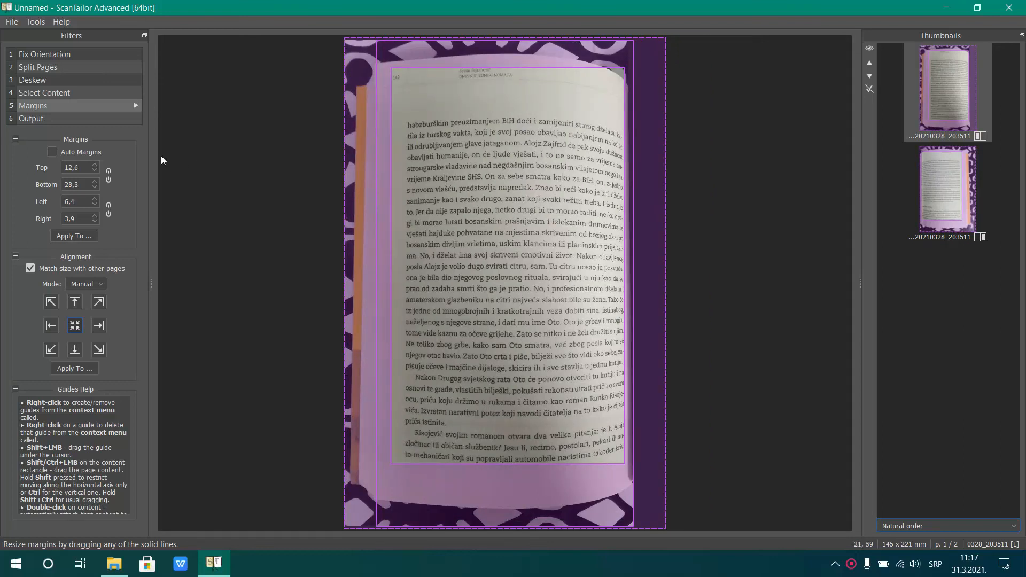
{"action": "double_click", "coordinate": [83, 167]}
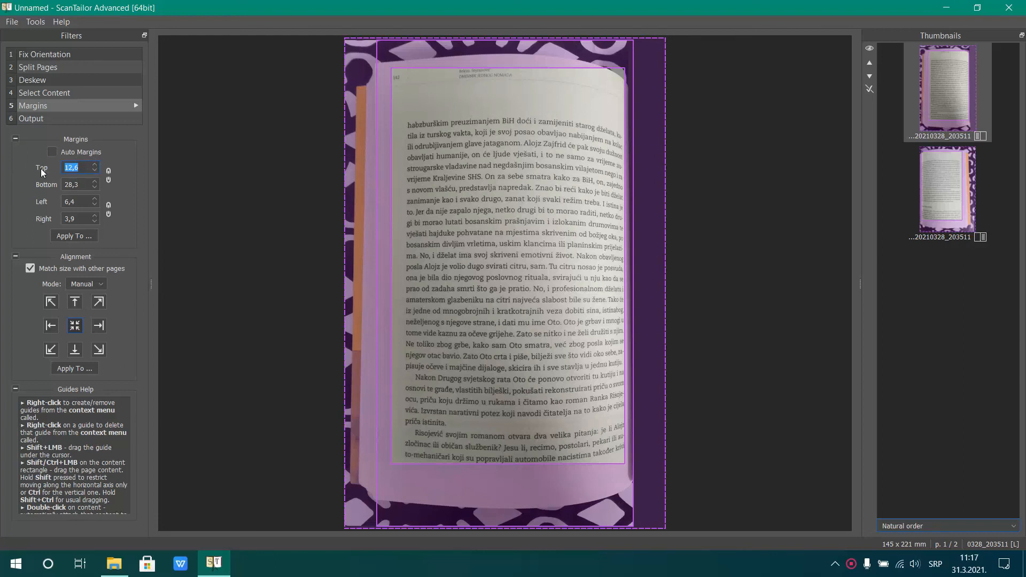
{"action": "type", "text": "5"}
{"action": "key", "text": "Tab"}
{"action": "type", "text": "5"}
{"action": "double_click", "coordinate": [81, 202]}
{"action": "type", "text": "5"}
{"action": "key", "text": "Tab"}
{"action": "type", "text": "5"}
{"action": "left_click", "coordinate": [80, 200]}
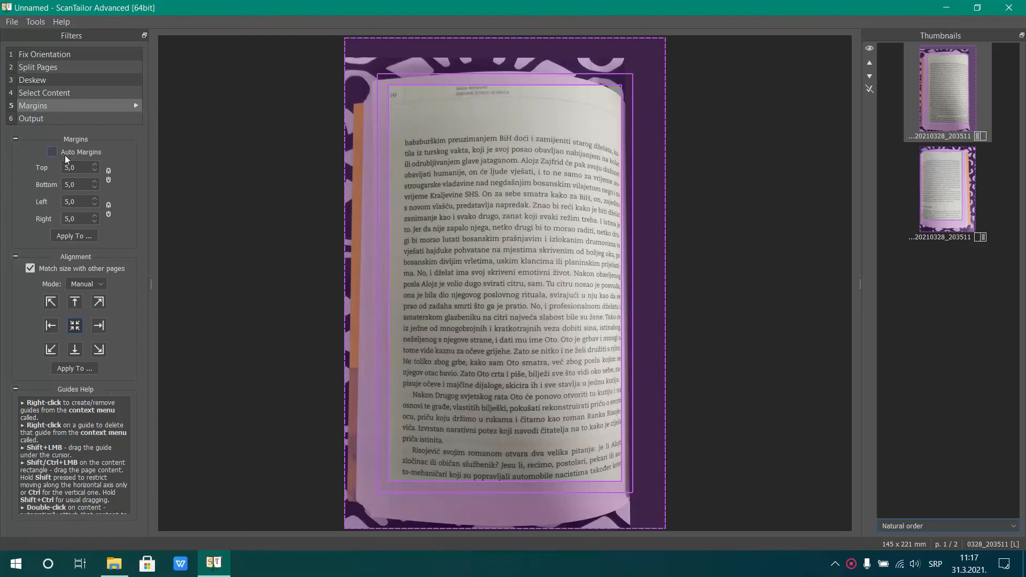
Apply the 5.0 margins to all pages and run margin processing on the whole project
{"action": "left_click", "coordinate": [79, 238]}
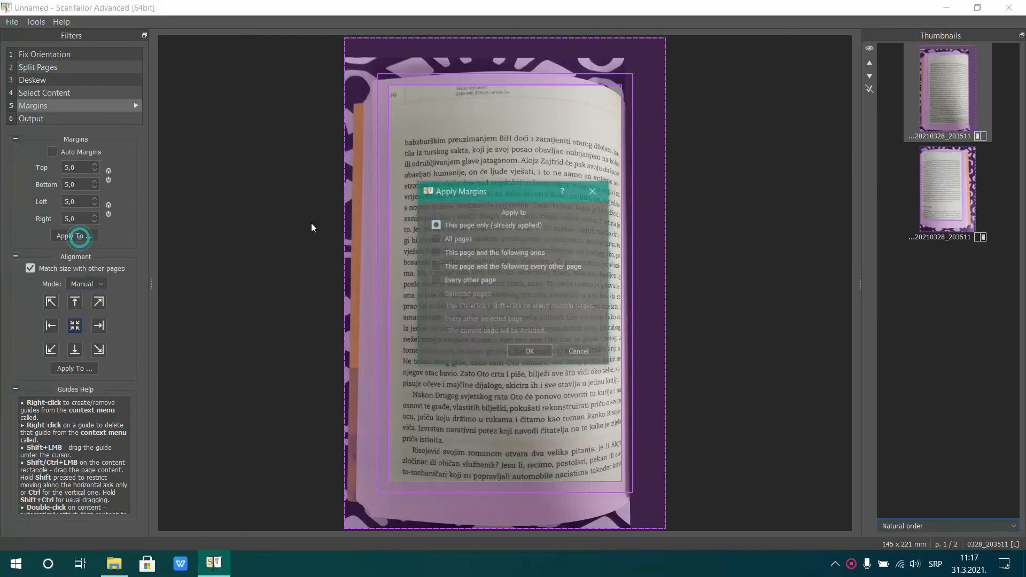
{"action": "left_click", "coordinate": [529, 352]}
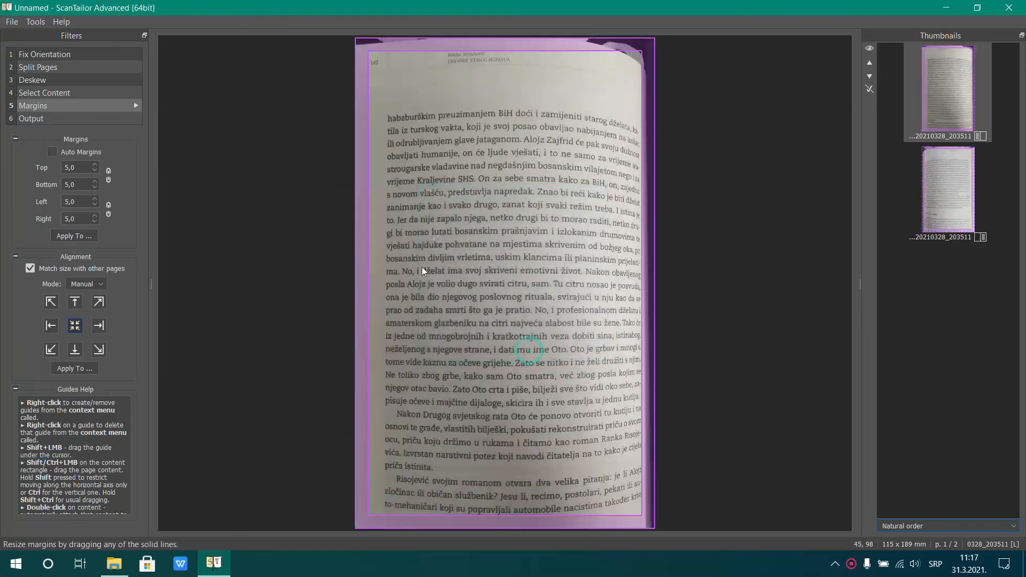
{"action": "left_click", "coordinate": [136, 105]}
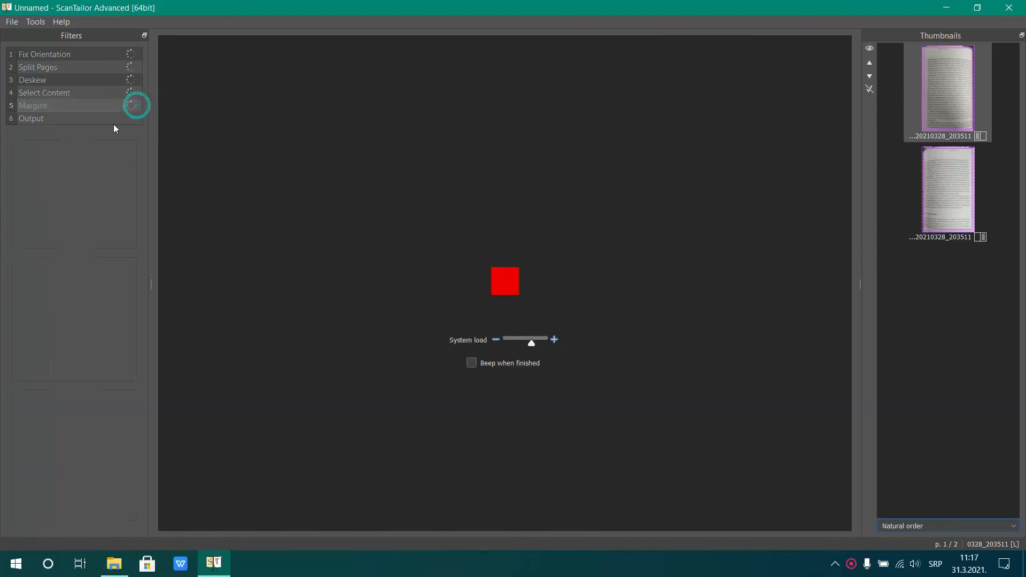
Generate the output of all pages and inspect the header text on both the left-hand and right-hand pages
{"action": "left_click", "coordinate": [57, 120]}
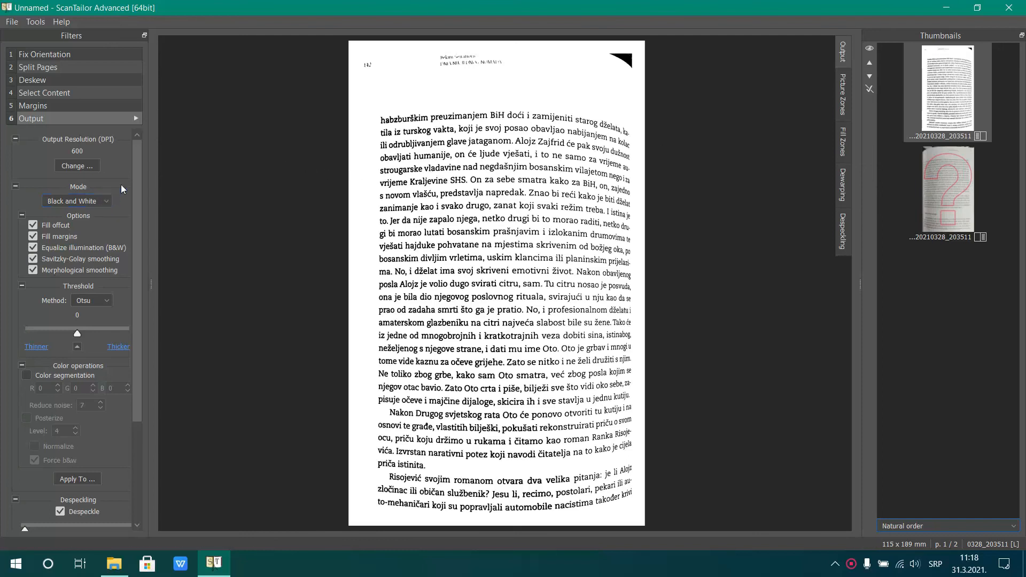
{"action": "left_click", "coordinate": [135, 118]}
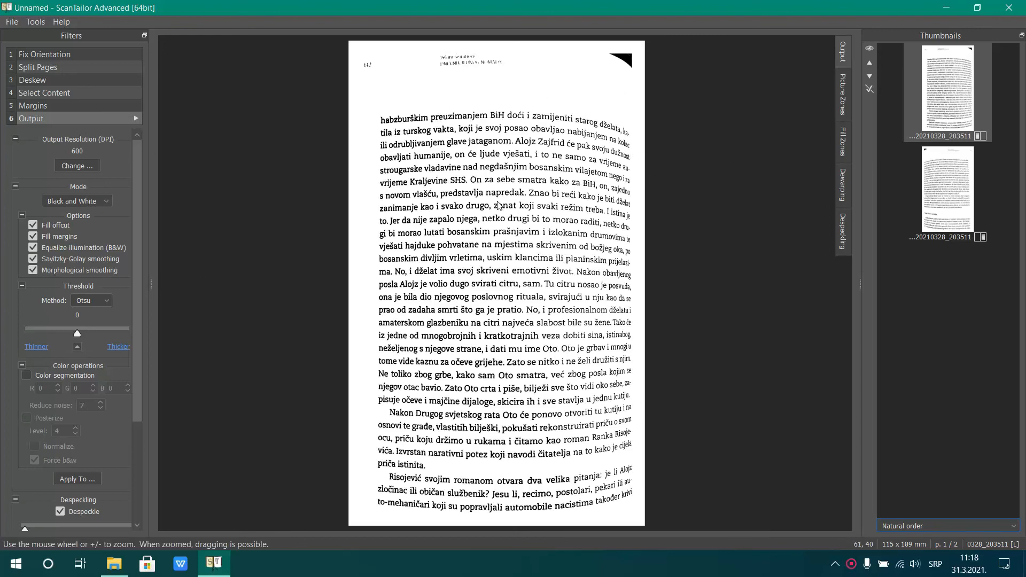
{"action": "scroll", "coordinate": [505, 172], "scroll_direction": "up", "scroll_amount": 3}
{"action": "scroll", "coordinate": [505, 171], "scroll_direction": "down", "scroll_amount": 4}
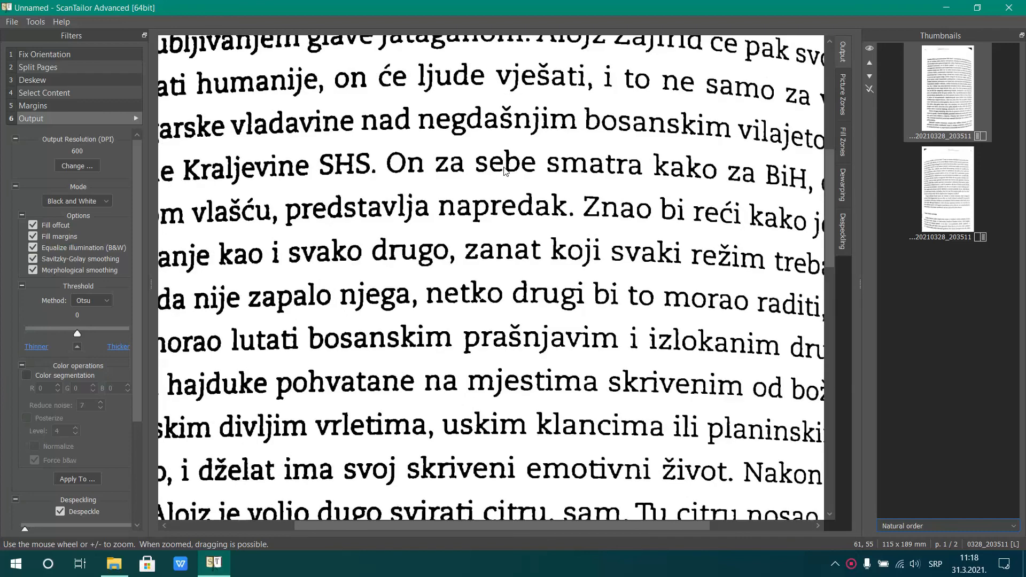
{"action": "scroll", "coordinate": [460, 54], "scroll_direction": "up", "scroll_amount": 3}
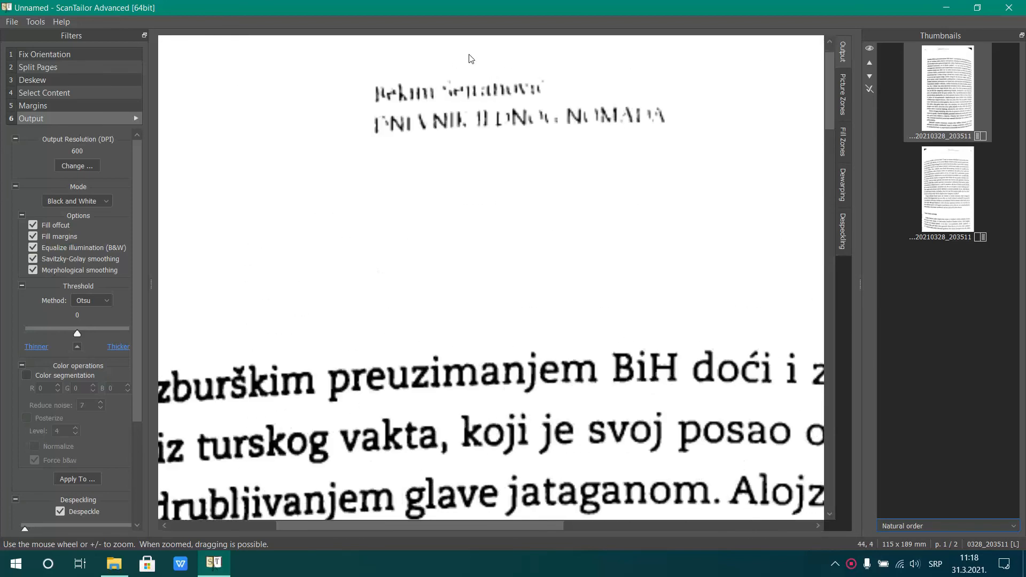
{"action": "left_click", "coordinate": [944, 174]}
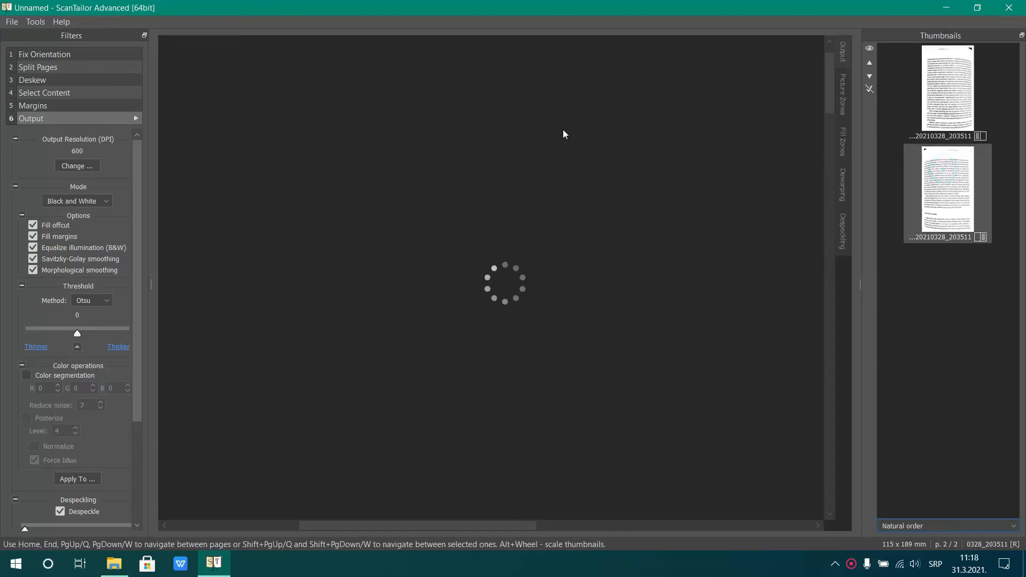
{"action": "scroll", "coordinate": [535, 65], "scroll_direction": "up", "scroll_amount": 5}
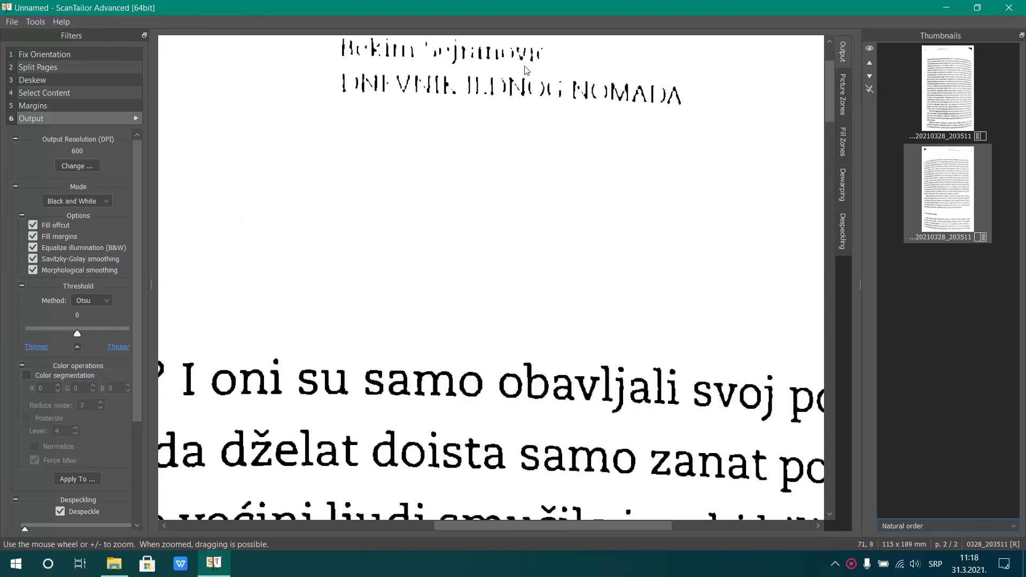
Set the right-hand page's threshold method to Wolf with a coefficient of 0.10, and check the header text
{"action": "left_click", "coordinate": [105, 302]}
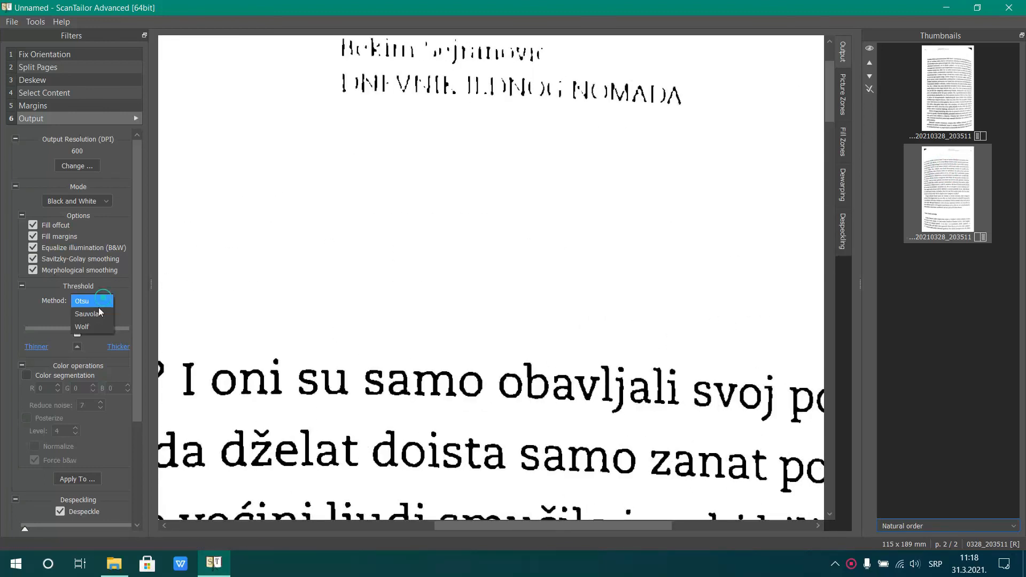
{"action": "left_click", "coordinate": [92, 327]}
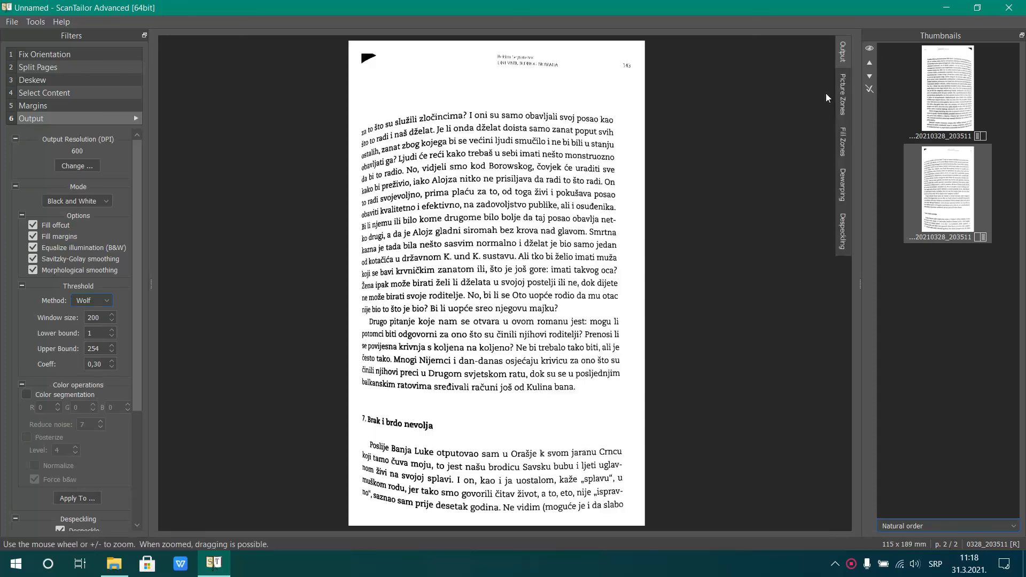
{"action": "scroll", "coordinate": [502, 41], "scroll_direction": "up", "scroll_amount": 5}
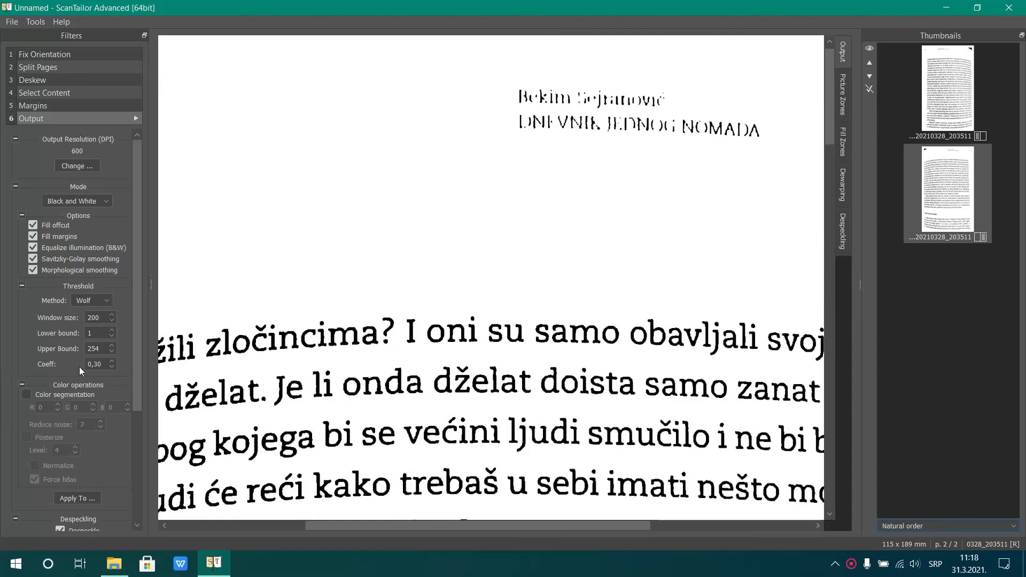
{"action": "double_click", "coordinate": [96, 365]}
{"action": "type", "text": "1"}
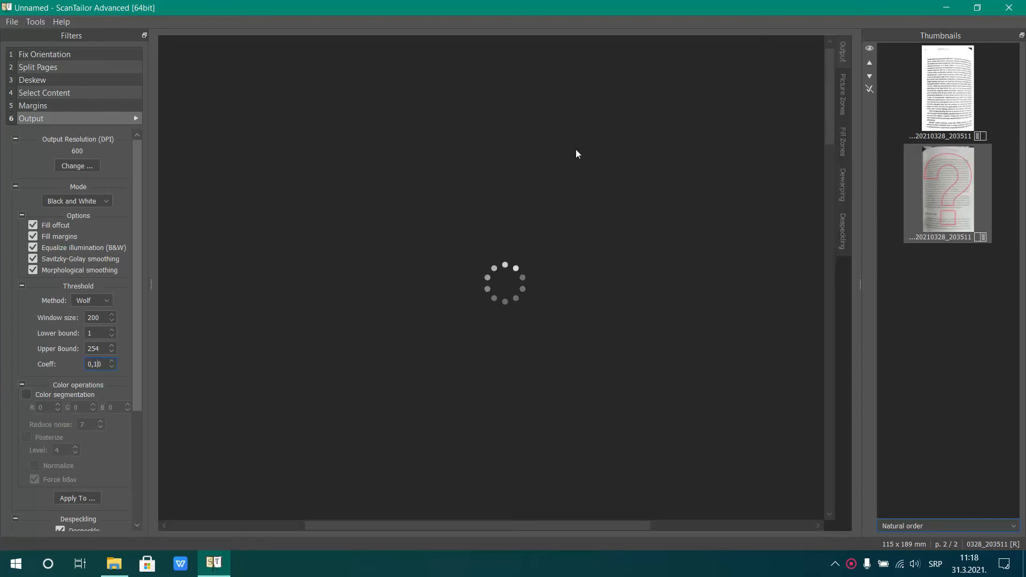
{"action": "scroll", "coordinate": [564, 76], "scroll_direction": "up", "scroll_amount": 3}
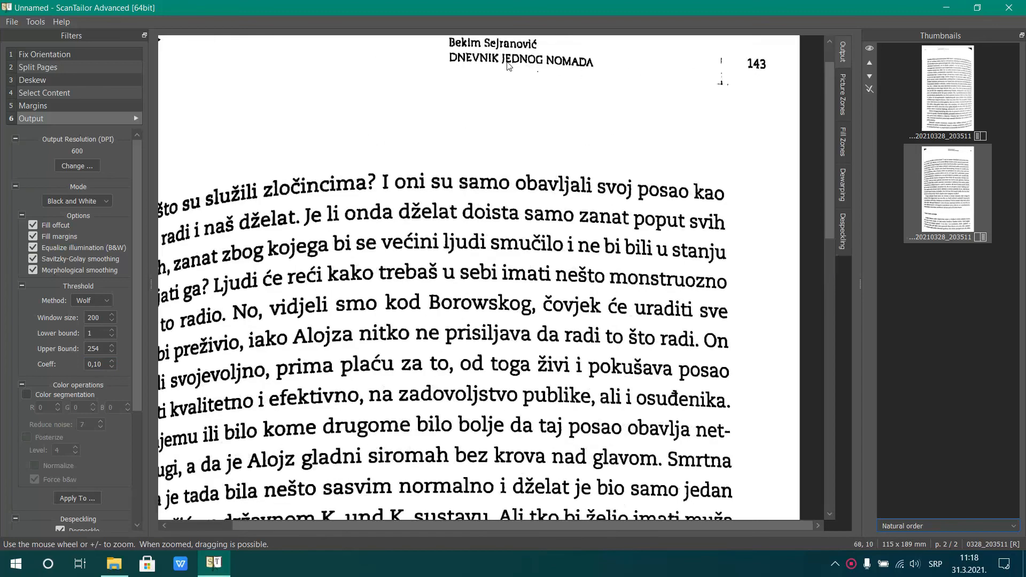
{"action": "left_click_drag", "start_coordinate": [503, 80], "coordinate": [555, 128]}
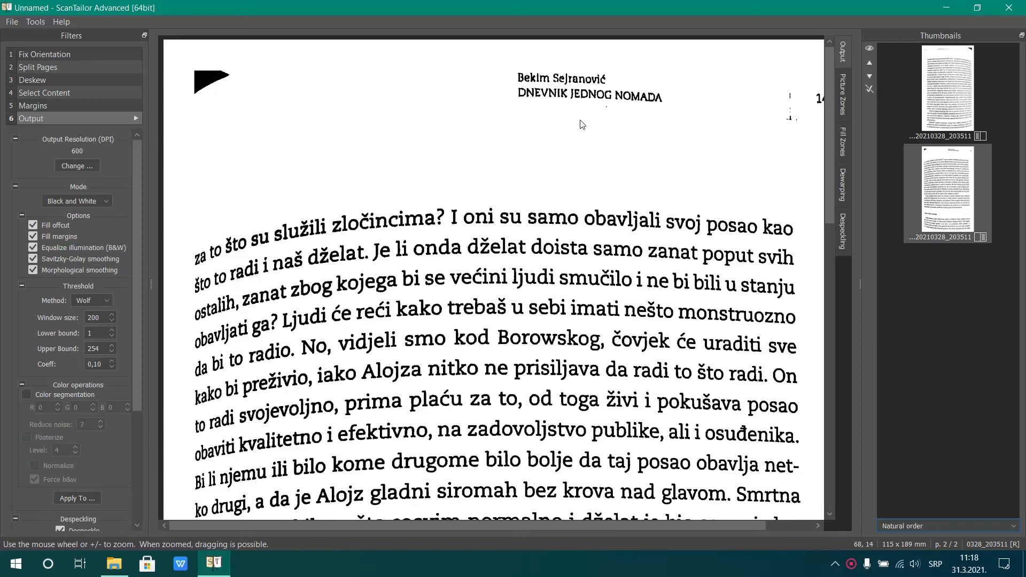
{"action": "scroll", "coordinate": [582, 126], "scroll_direction": "down", "scroll_amount": 3}
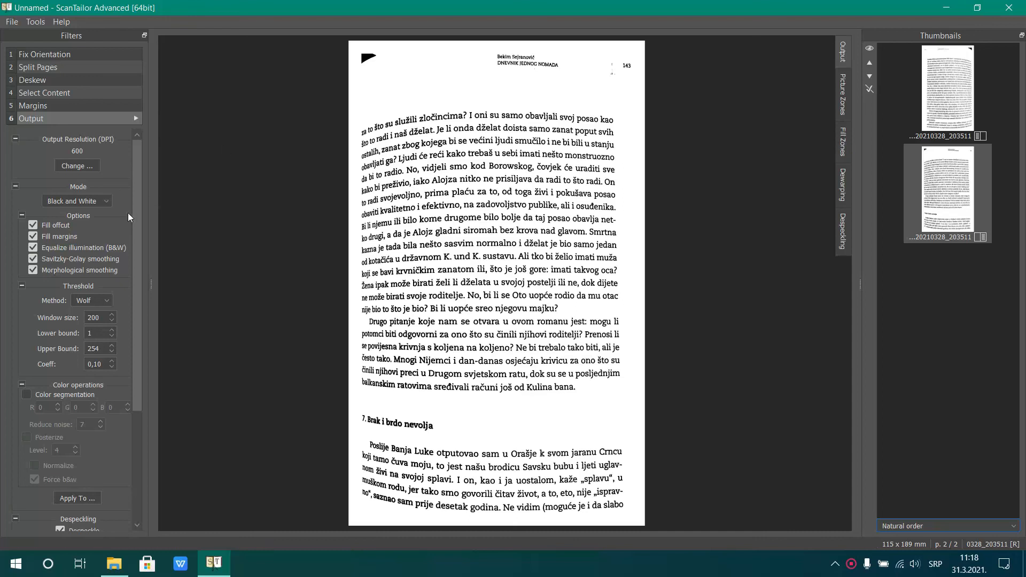
Apply the right-hand page's black-and-white mode and Wolf threshold settings to all pages
{"action": "left_click_drag", "start_coordinate": [134, 226], "coordinate": [124, 342]}
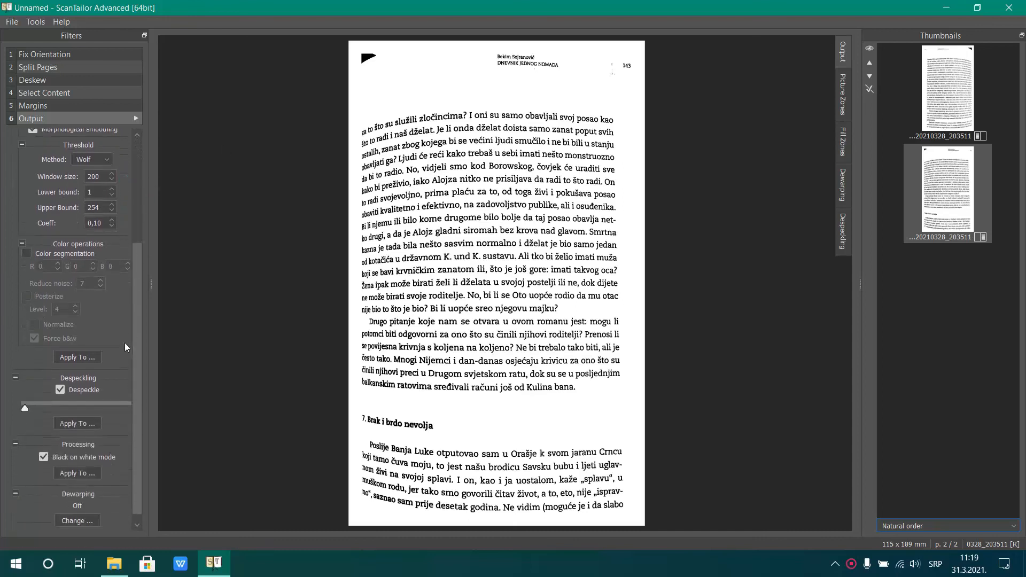
{"action": "left_click", "coordinate": [82, 356]}
{"action": "left_click", "coordinate": [457, 265]}
{"action": "left_click", "coordinate": [530, 325]}
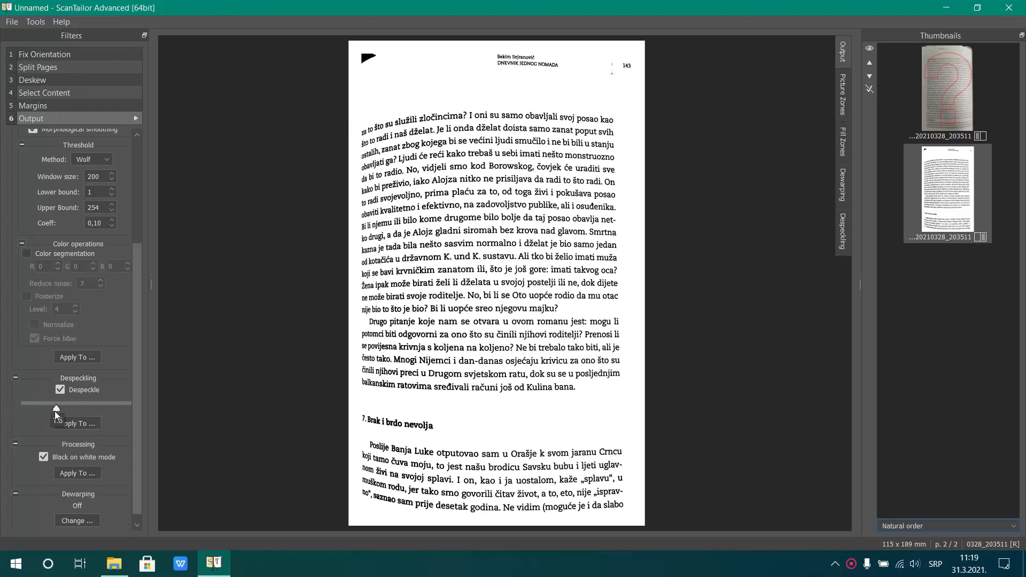
Raise the despeckling level to slightly above the middle of its range and apply it to all pages
{"action": "left_click_drag", "start_coordinate": [83, 422], "coordinate": [85, 413]}
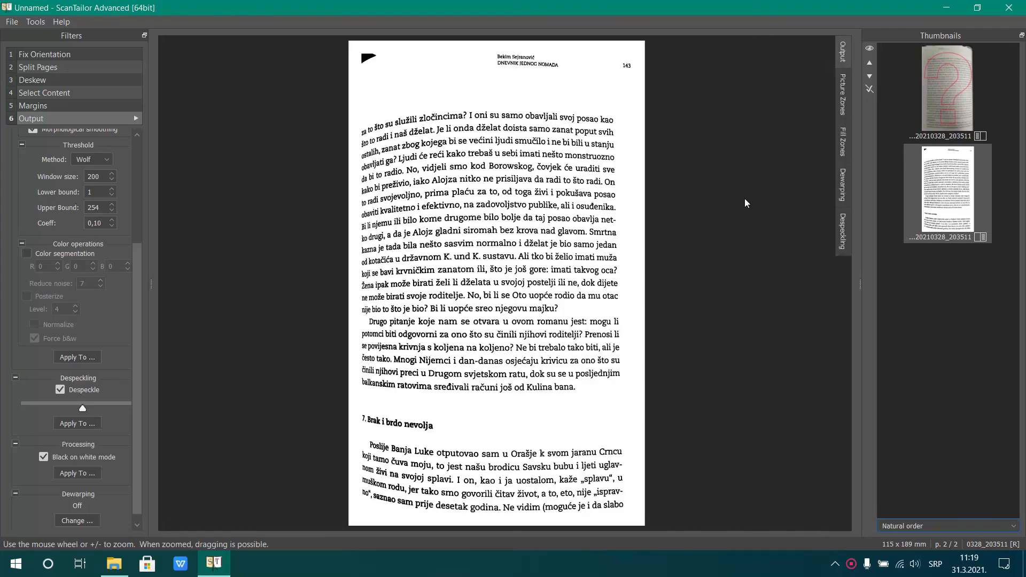
{"action": "left_click", "coordinate": [842, 227]}
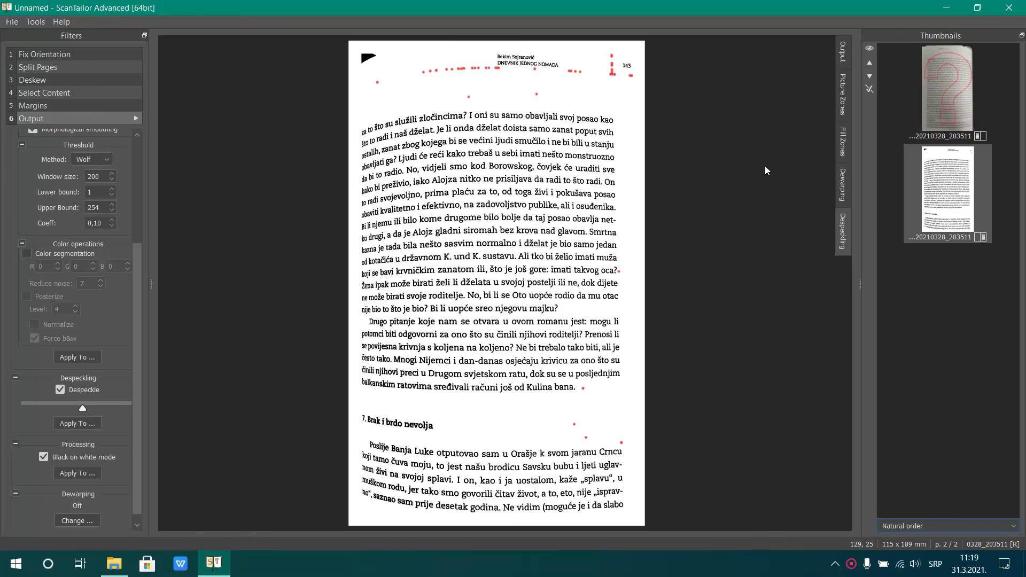
{"action": "left_click", "coordinate": [89, 426]}
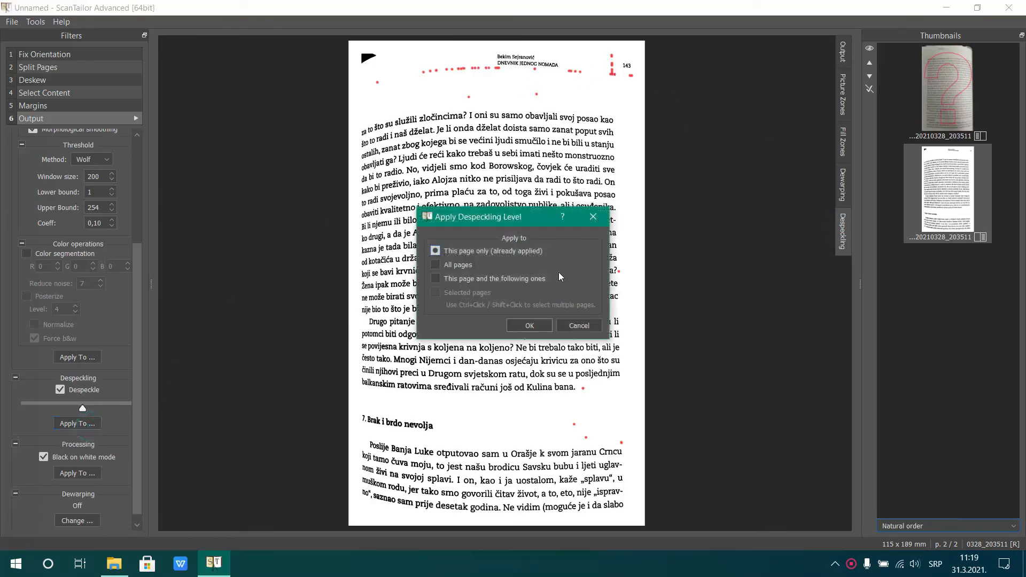
{"action": "left_click", "coordinate": [460, 264]}
{"action": "left_click", "coordinate": [529, 326]}
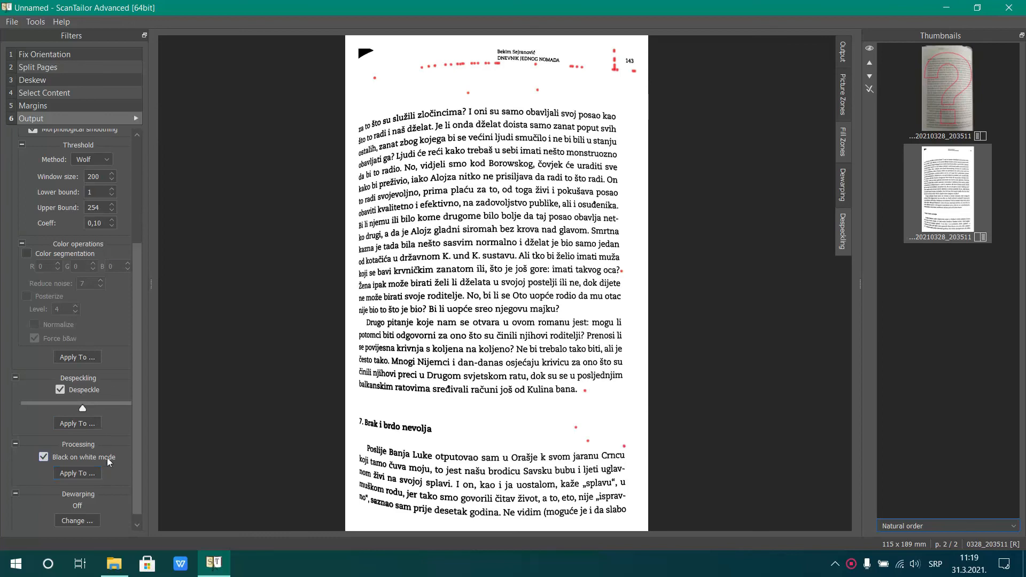
Regenerate the output of all pages and draw a four-cornered fill zone over the black smudge in the left-hand page's upper-right corner
{"action": "left_click", "coordinate": [136, 119]}
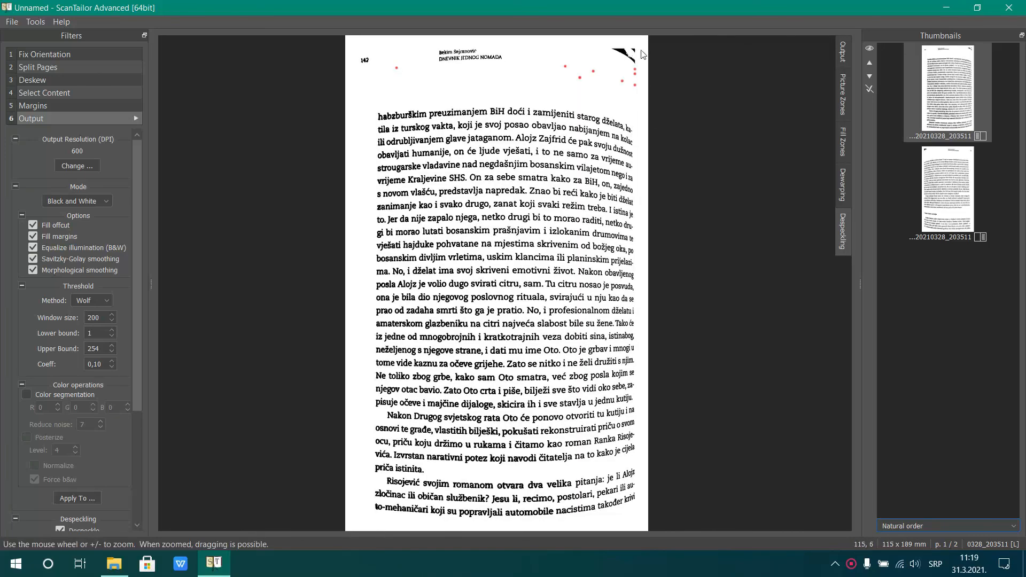
{"action": "left_click", "coordinate": [845, 146]}
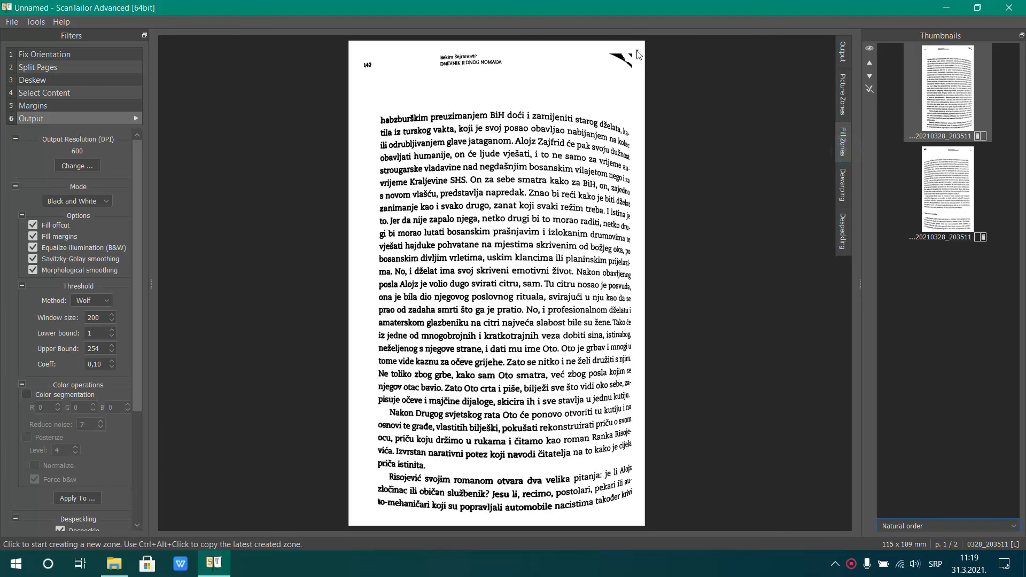
{"action": "left_click", "coordinate": [602, 46]}
{"action": "left_click", "coordinate": [639, 48]}
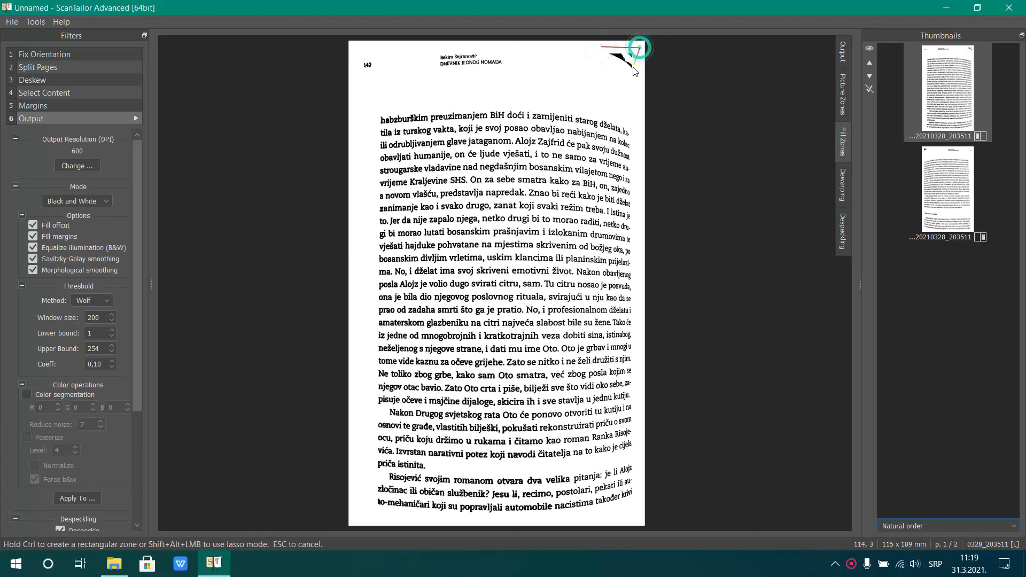
{"action": "left_click", "coordinate": [628, 81]}
{"action": "left_click", "coordinate": [588, 68]}
{"action": "left_click", "coordinate": [601, 47]}
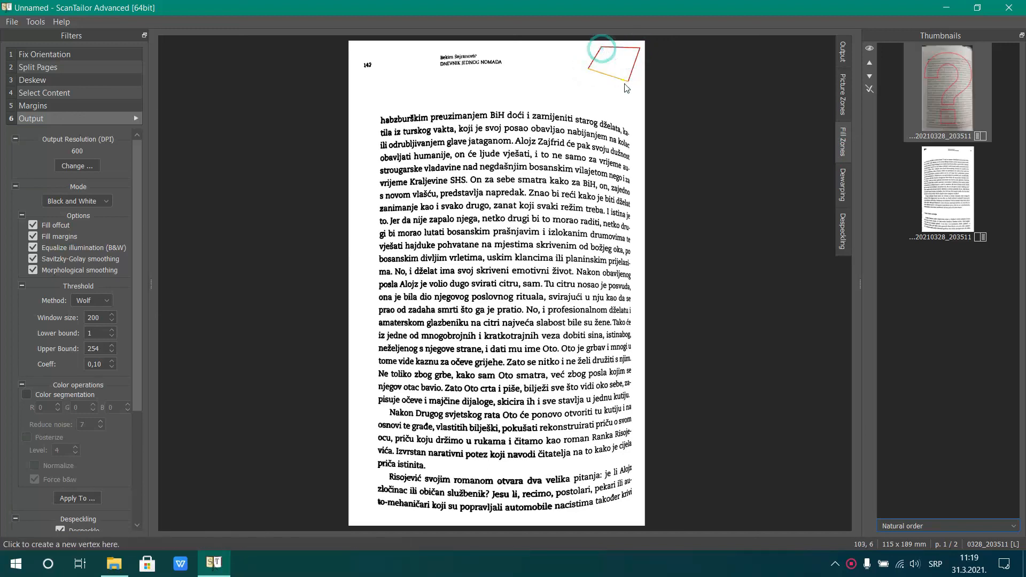
Draw a four-cornered fill zone over the black smudge in the right-hand page's upper-left corner, and regenerate the output of all pages
{"action": "left_click", "coordinate": [948, 164]}
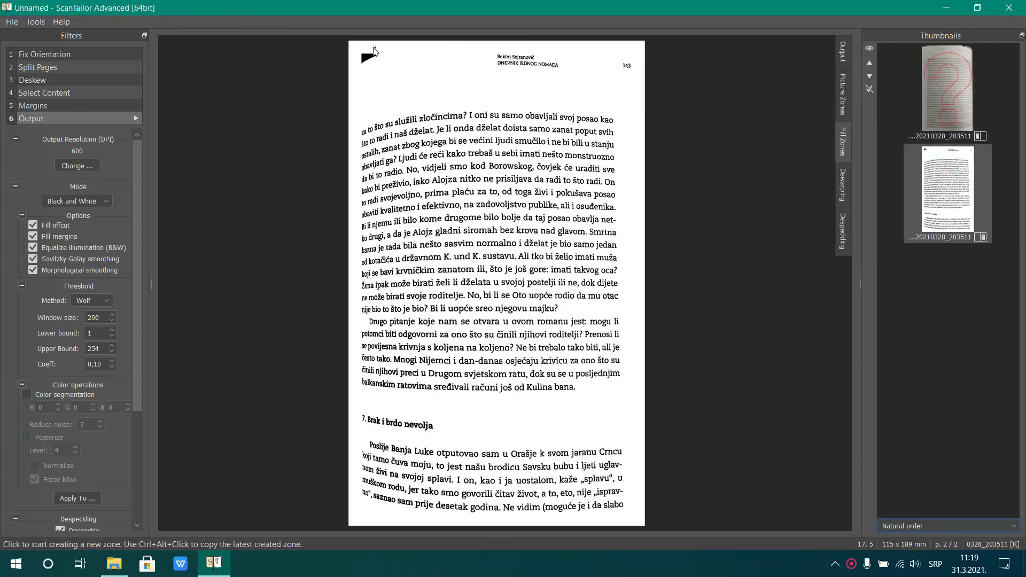
{"action": "left_click", "coordinate": [351, 46]}
{"action": "left_click", "coordinate": [388, 47]}
{"action": "left_click", "coordinate": [383, 65]}
{"action": "left_click", "coordinate": [354, 75]}
{"action": "left_click", "coordinate": [352, 46]}
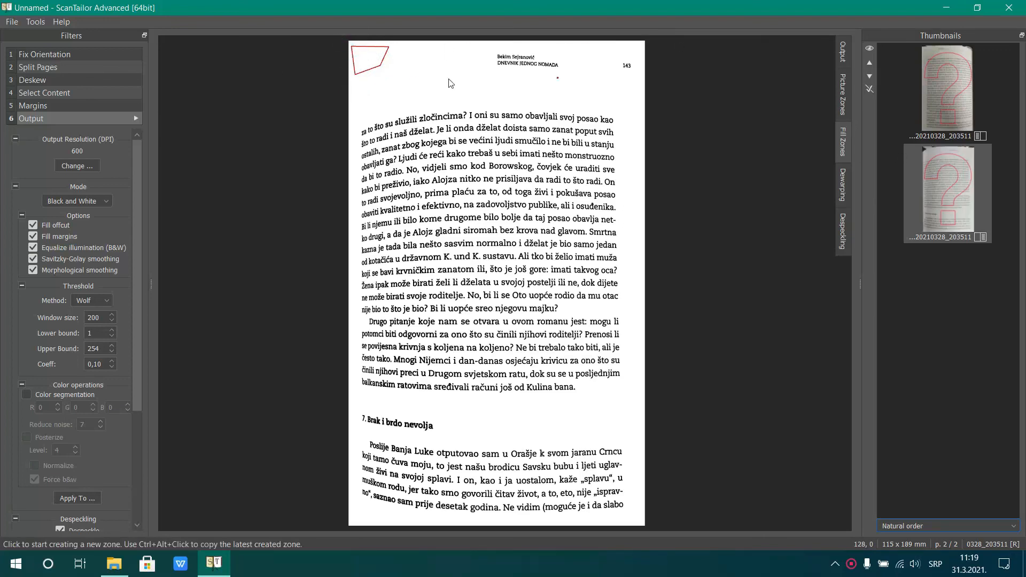
{"action": "left_click", "coordinate": [134, 118]}
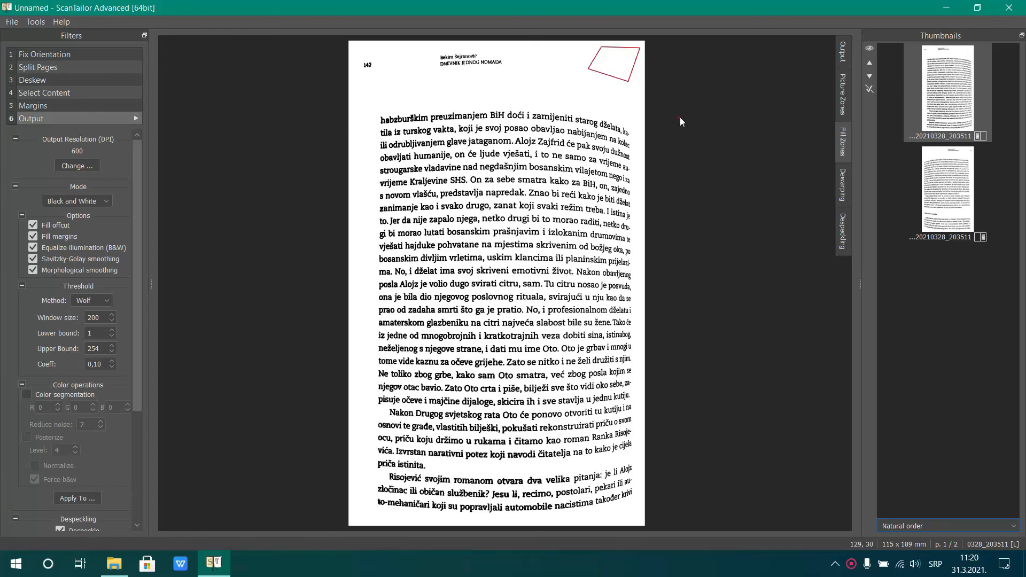
Set the right-hand page's dewarping mode to Auto (experimental) with post deskew, for this page only
{"action": "left_click", "coordinate": [941, 171]}
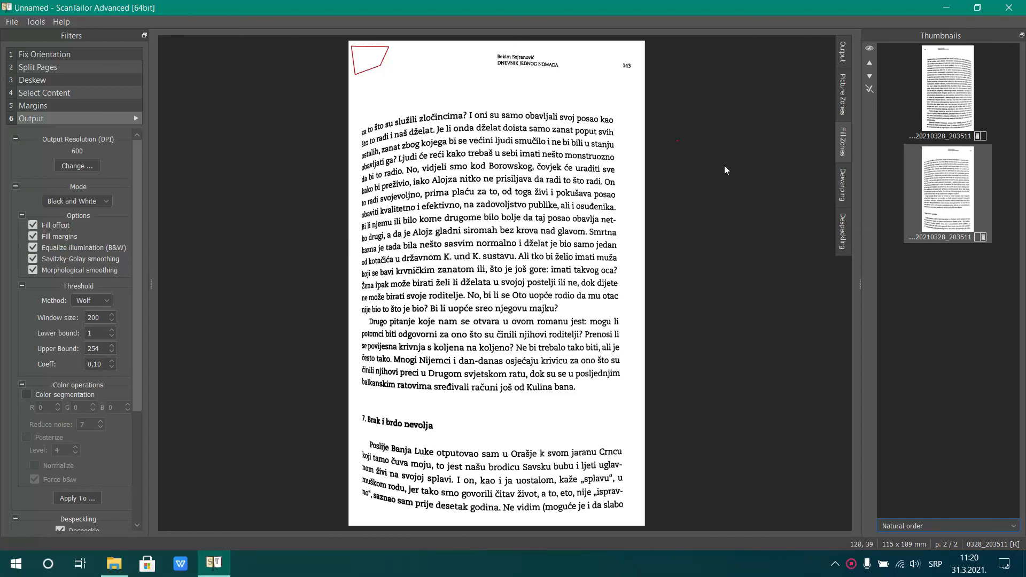
{"action": "left_click", "coordinate": [839, 182]}
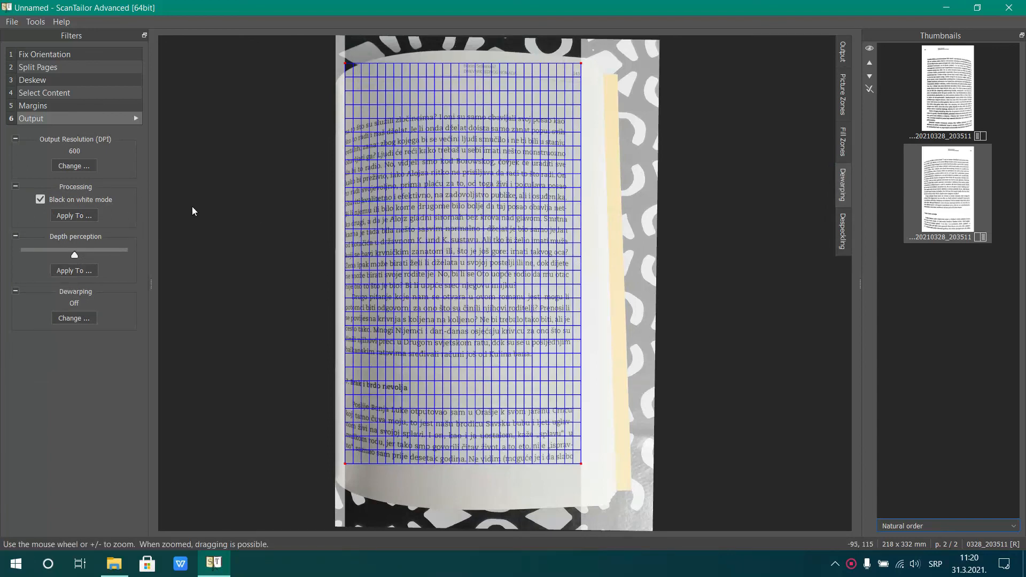
{"action": "left_click", "coordinate": [74, 319]}
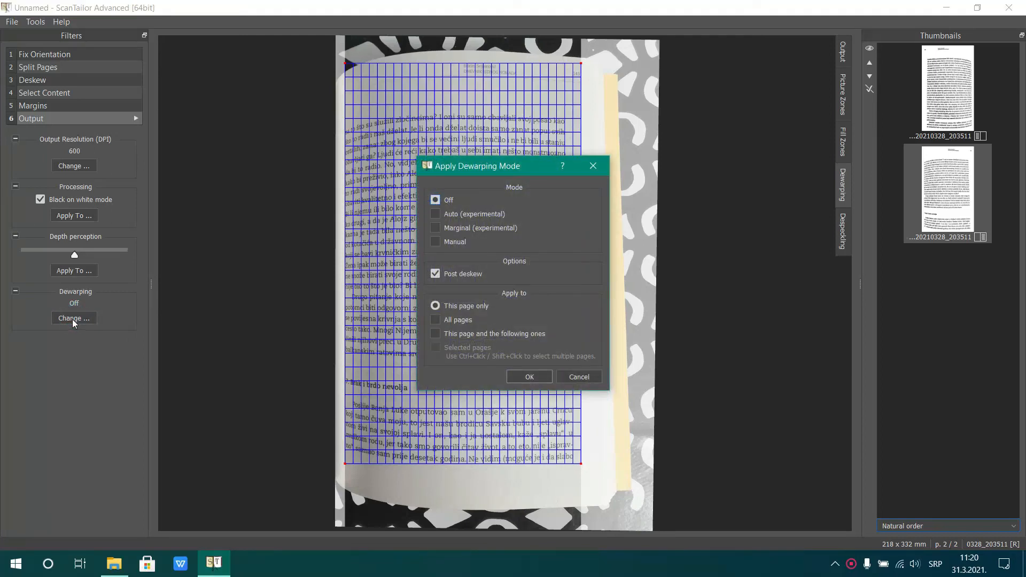
{"action": "left_click", "coordinate": [462, 212]}
{"action": "left_click", "coordinate": [528, 375]}
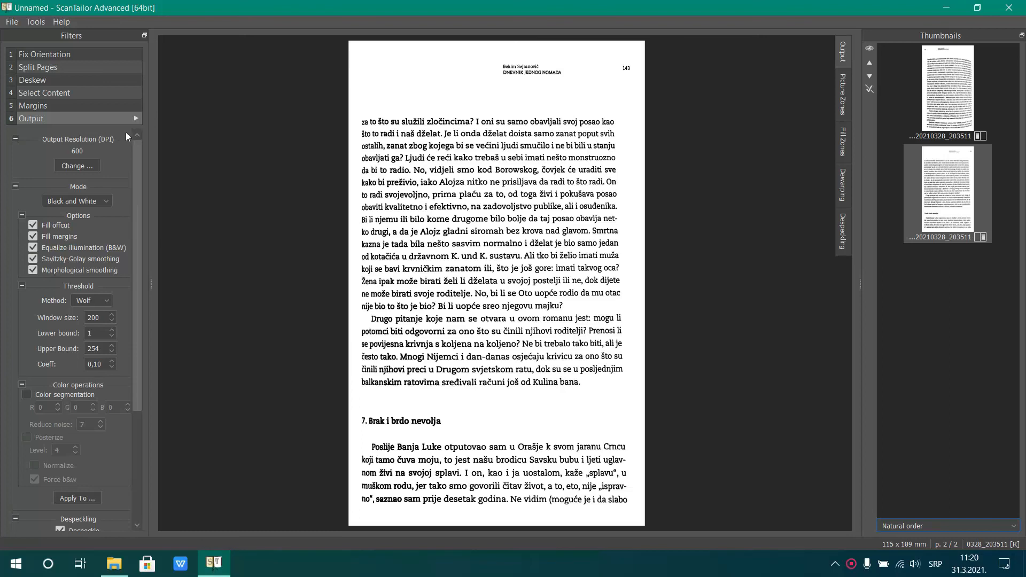
Apply the Auto dewarping mode to all pages and regenerate their output
{"action": "scroll", "coordinate": [122, 411], "scroll_direction": "down", "scroll_amount": 5}
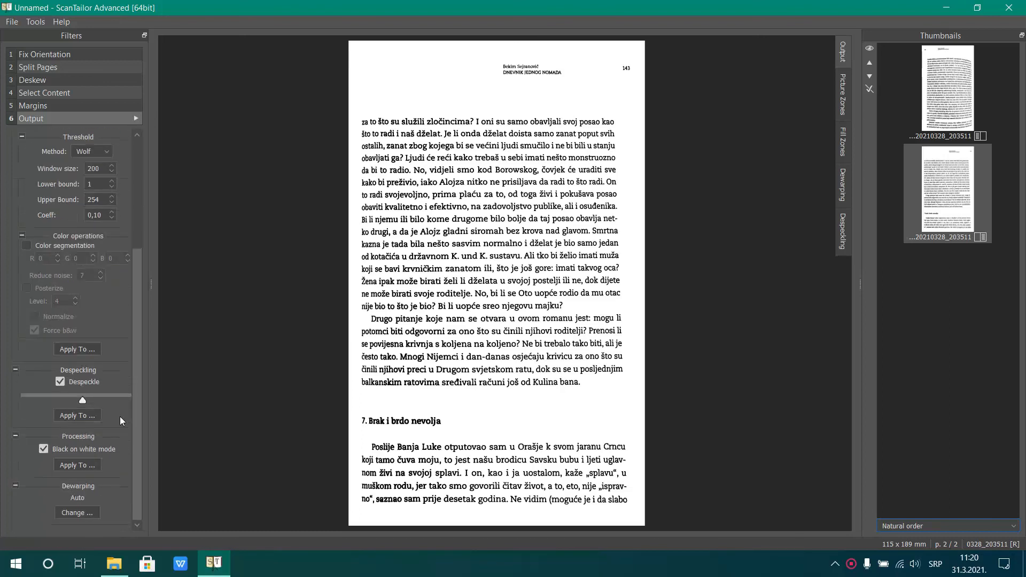
{"action": "left_click", "coordinate": [81, 512]}
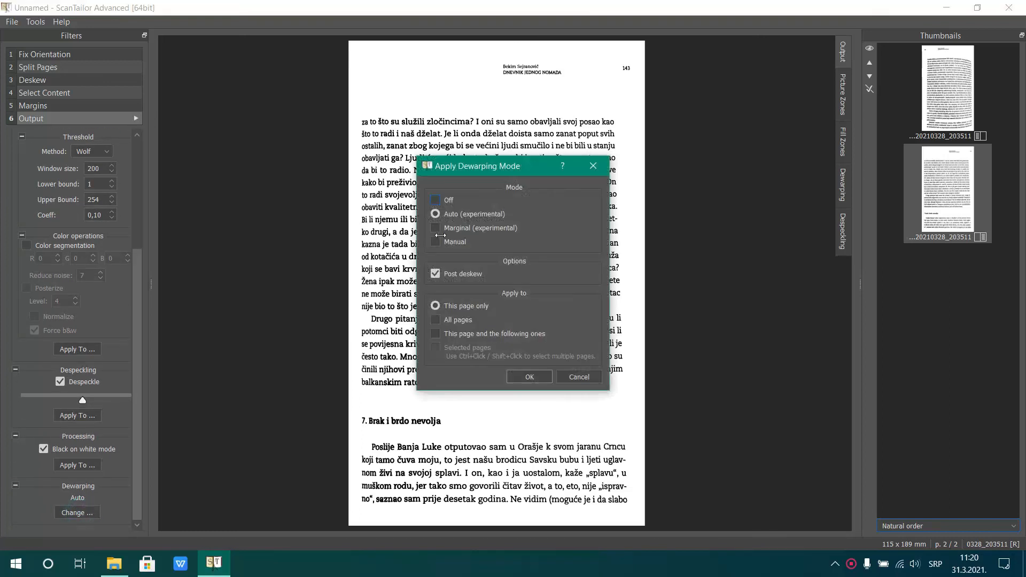
{"action": "left_click", "coordinate": [459, 321]}
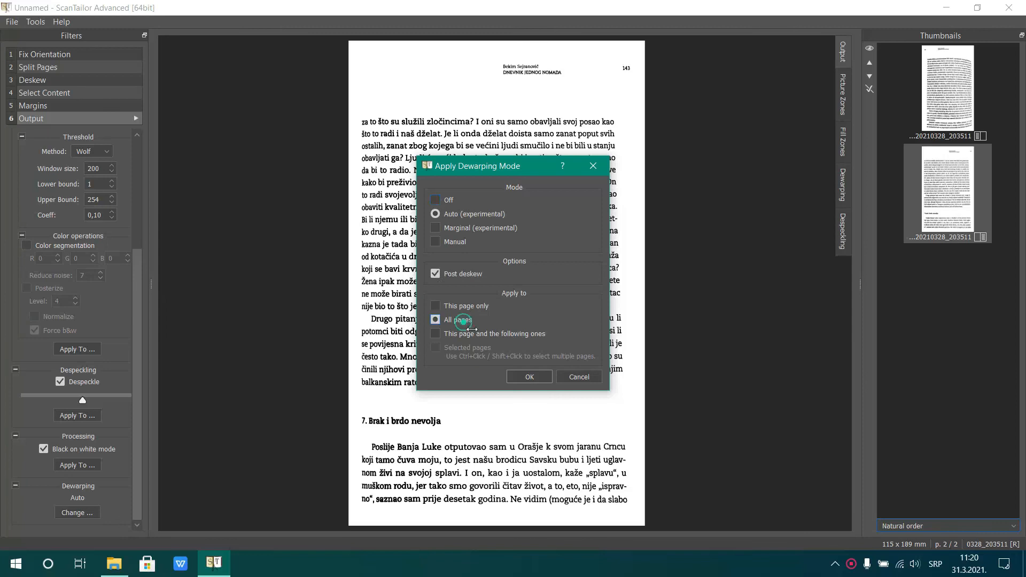
{"action": "left_click", "coordinate": [531, 378]}
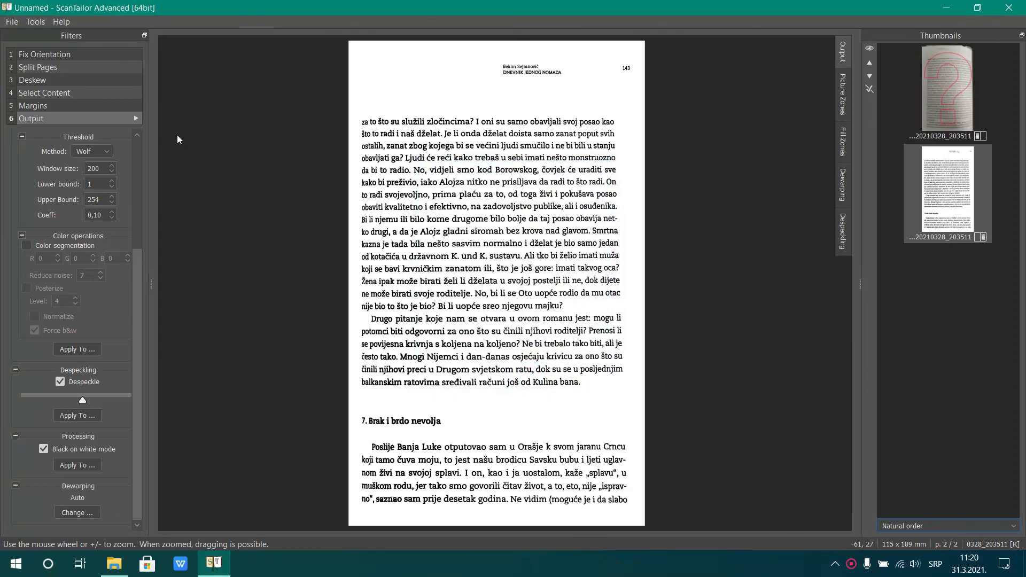
{"action": "left_click", "coordinate": [136, 118]}
{"action": "left_click", "coordinate": [983, 120]}
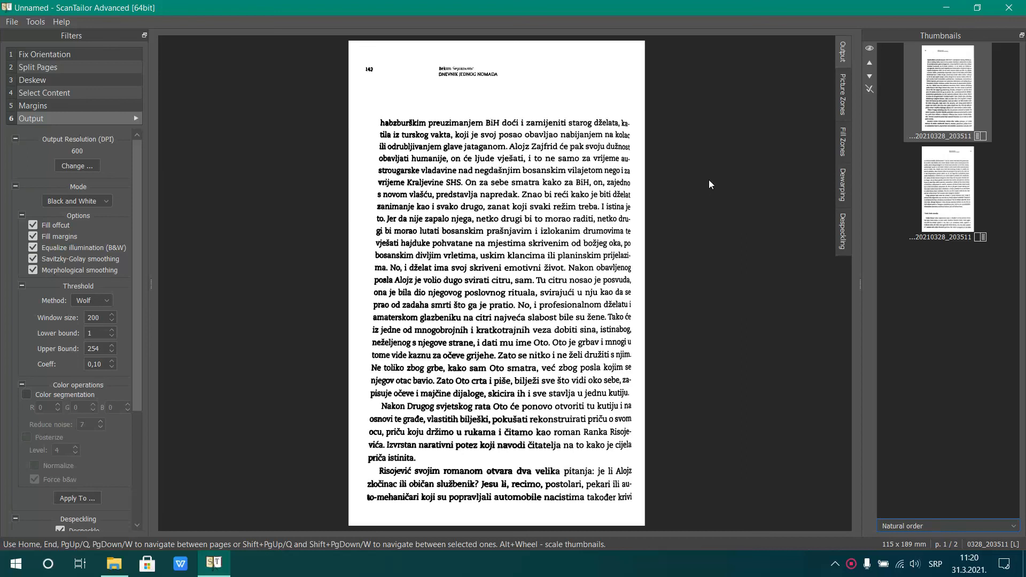
Switch the left-hand page's output mode to Mixed so that picture zones can be used
{"action": "left_click", "coordinate": [846, 93]}
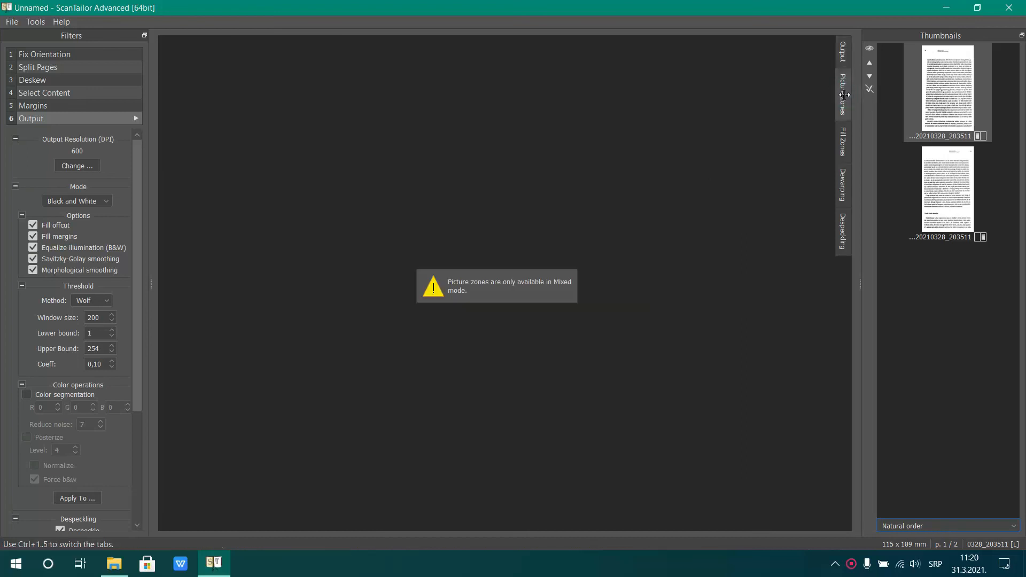
{"action": "left_click", "coordinate": [843, 52]}
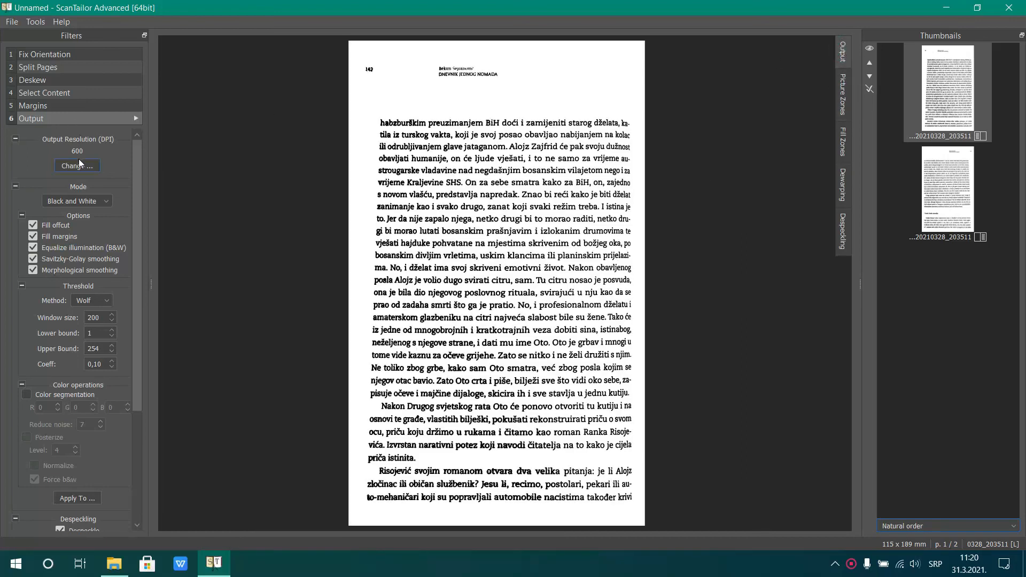
{"action": "left_click", "coordinate": [77, 201]}
{"action": "left_click", "coordinate": [75, 229]}
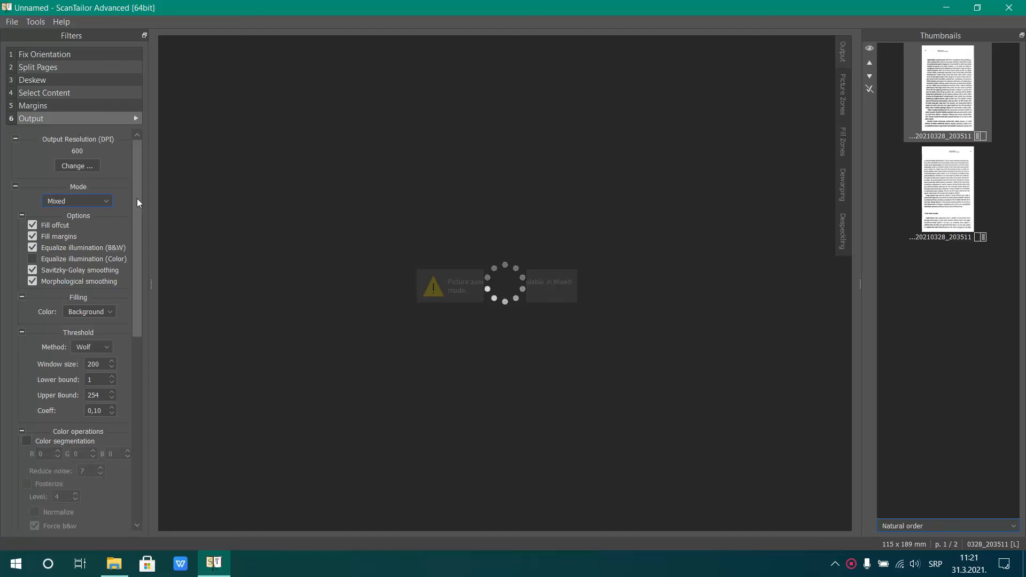
{"action": "left_click_drag", "start_coordinate": [137, 198], "coordinate": [139, 423]}
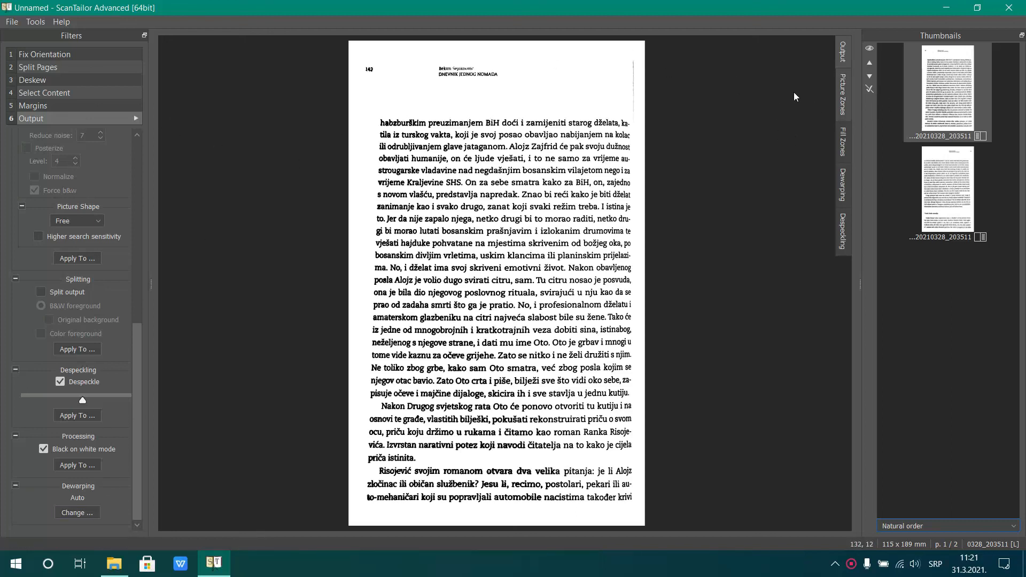
Extend the left-hand page's fill zone downward along the grey streak at its right edge, and regenerate the output of all pages
{"action": "left_click", "coordinate": [844, 142]}
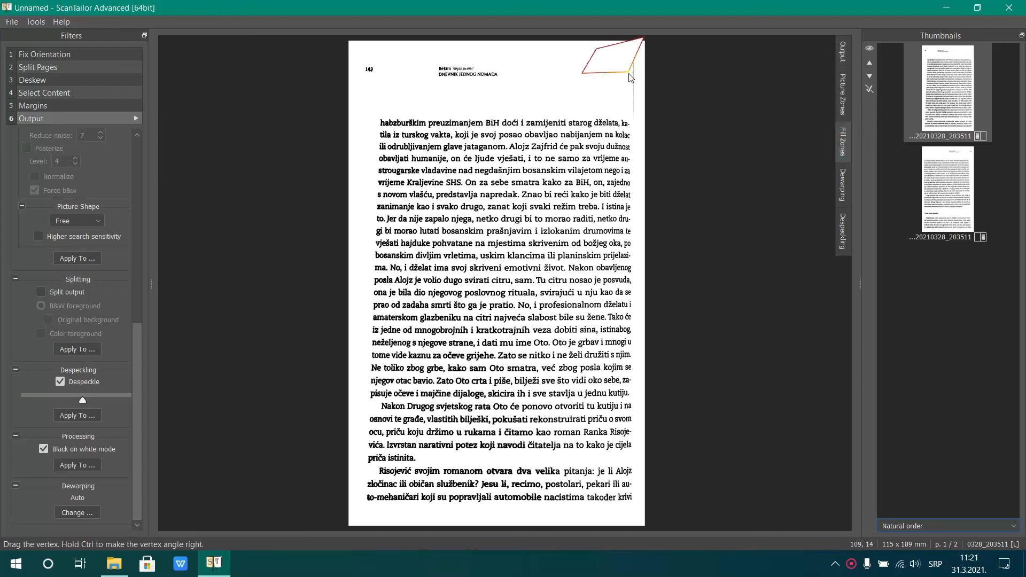
{"action": "left_click_drag", "start_coordinate": [629, 76], "coordinate": [639, 135]}
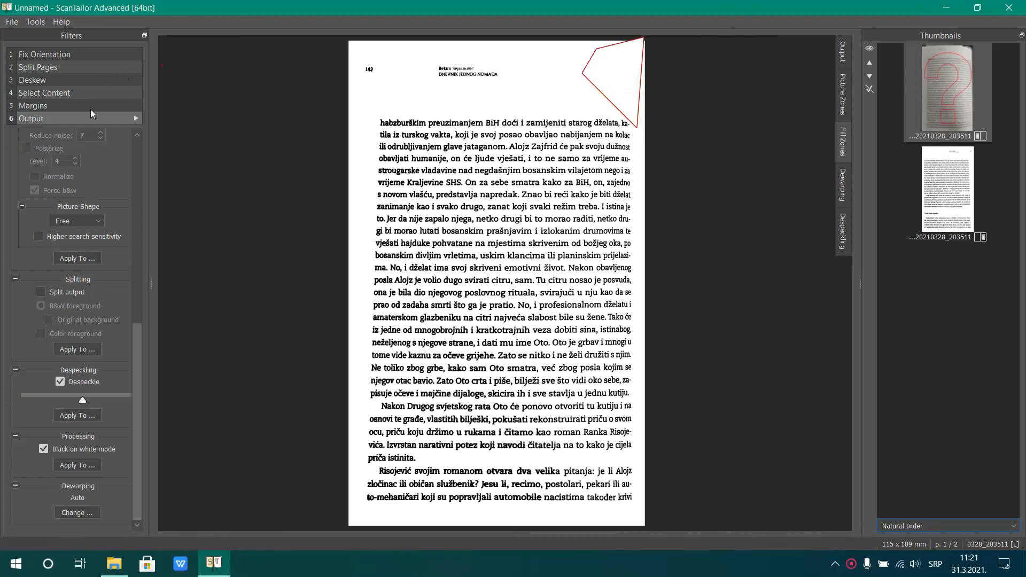
{"action": "left_click", "coordinate": [135, 119]}
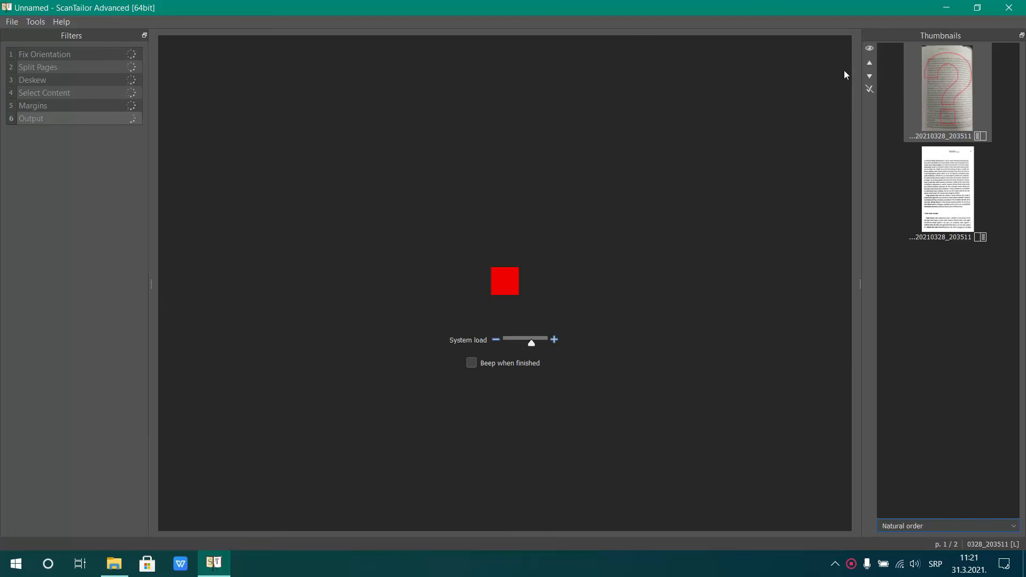
{"action": "left_click", "coordinate": [965, 173]}
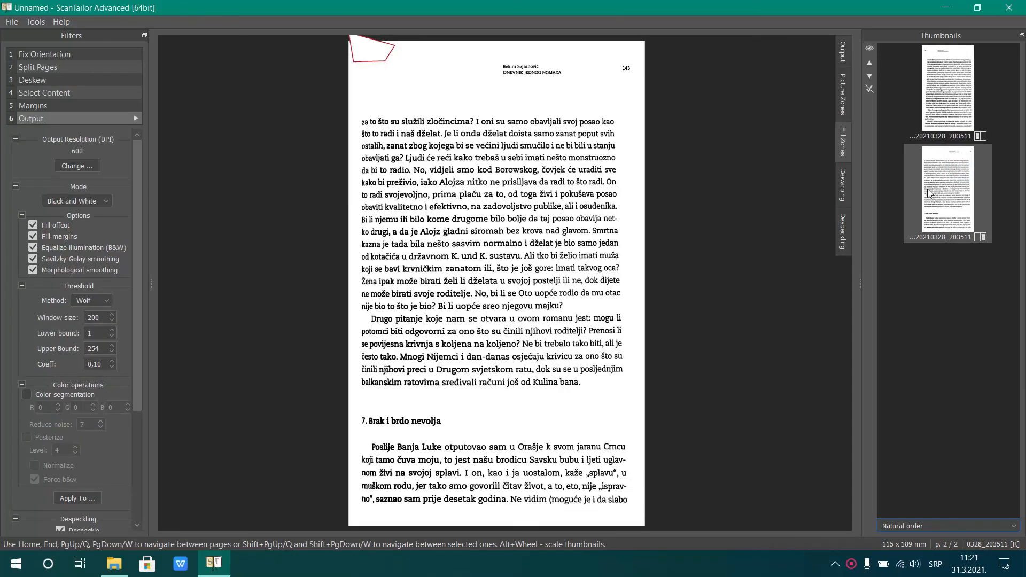
{"action": "left_click", "coordinate": [950, 59]}
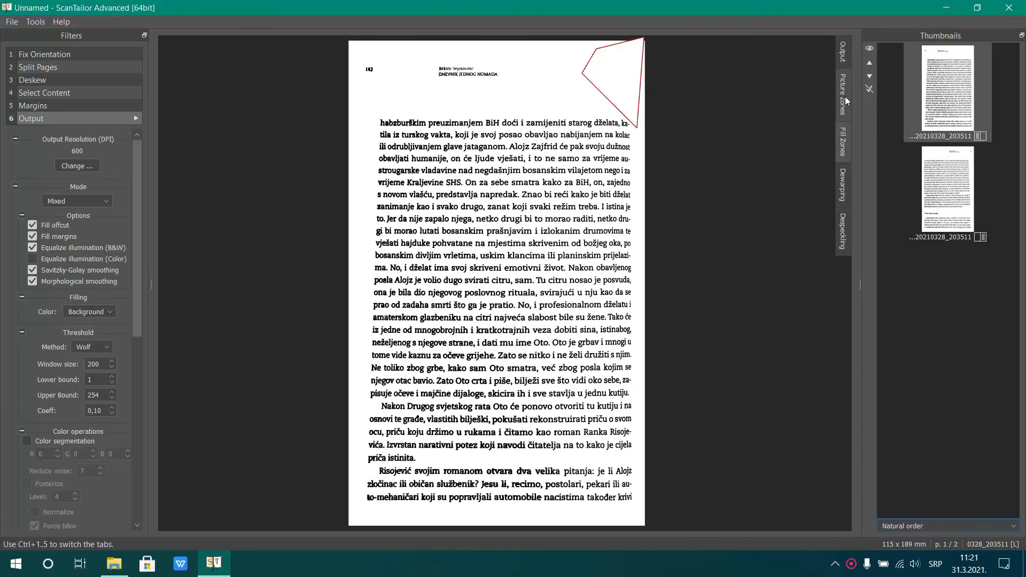
Move the lower-left corner of the left-hand page's dewarping grid slightly outward and regenerate the page's output
{"action": "left_click", "coordinate": [846, 97]}
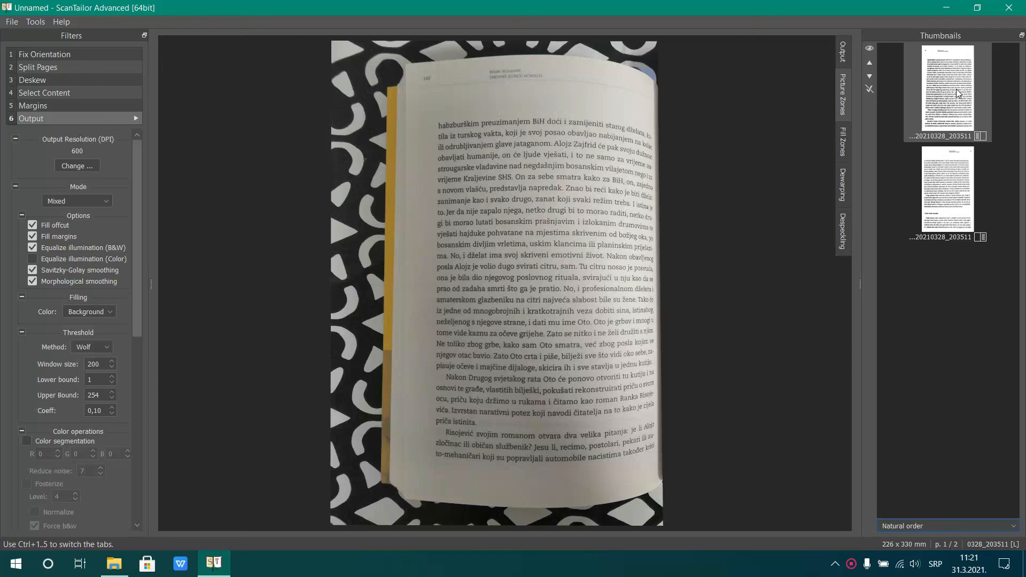
{"action": "left_click", "coordinate": [957, 89]}
{"action": "left_click", "coordinate": [844, 50]}
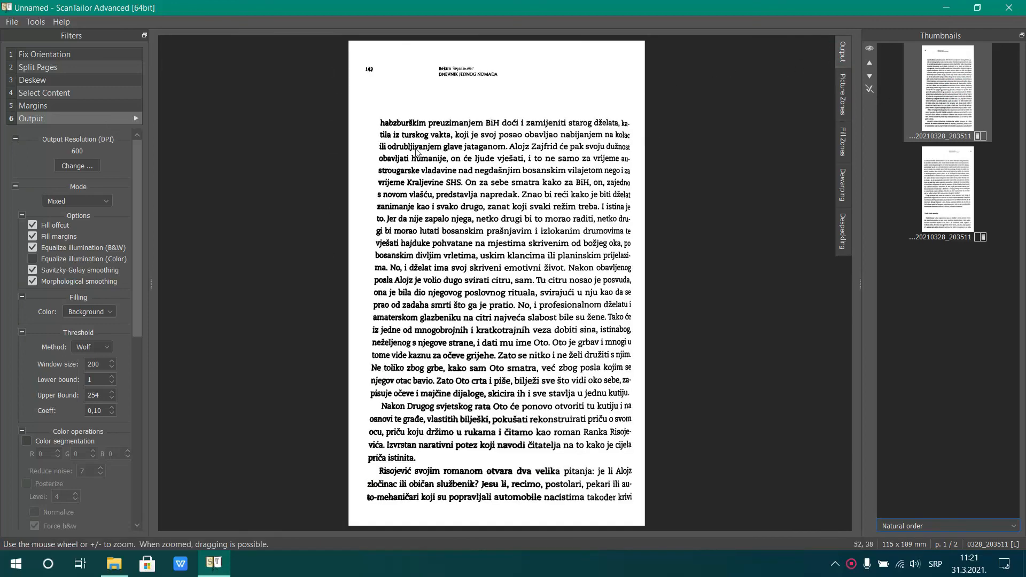
{"action": "left_click", "coordinate": [843, 182]}
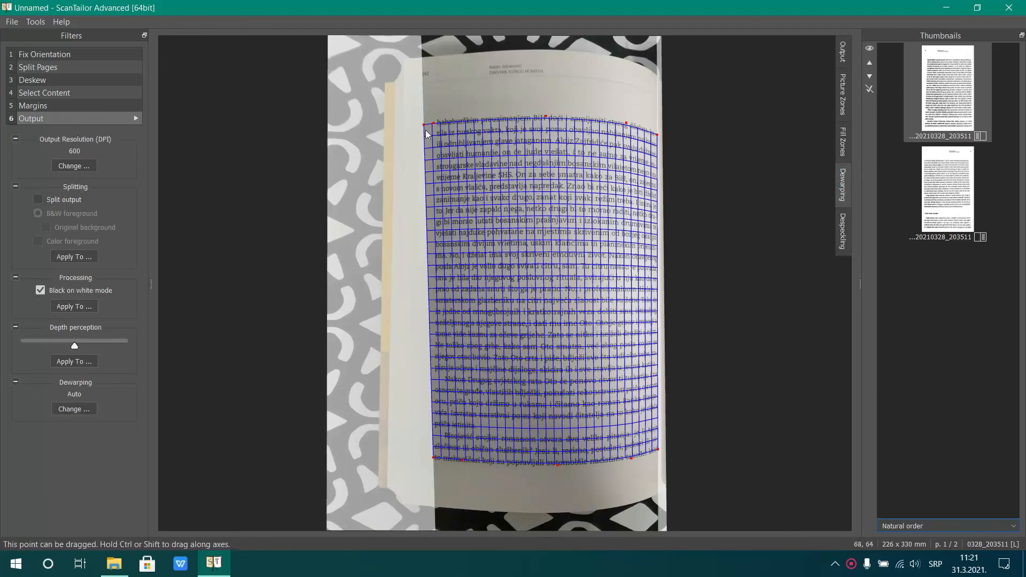
{"action": "left_click_drag", "start_coordinate": [434, 459], "coordinate": [422, 462]}
{"action": "left_click", "coordinate": [843, 52]}
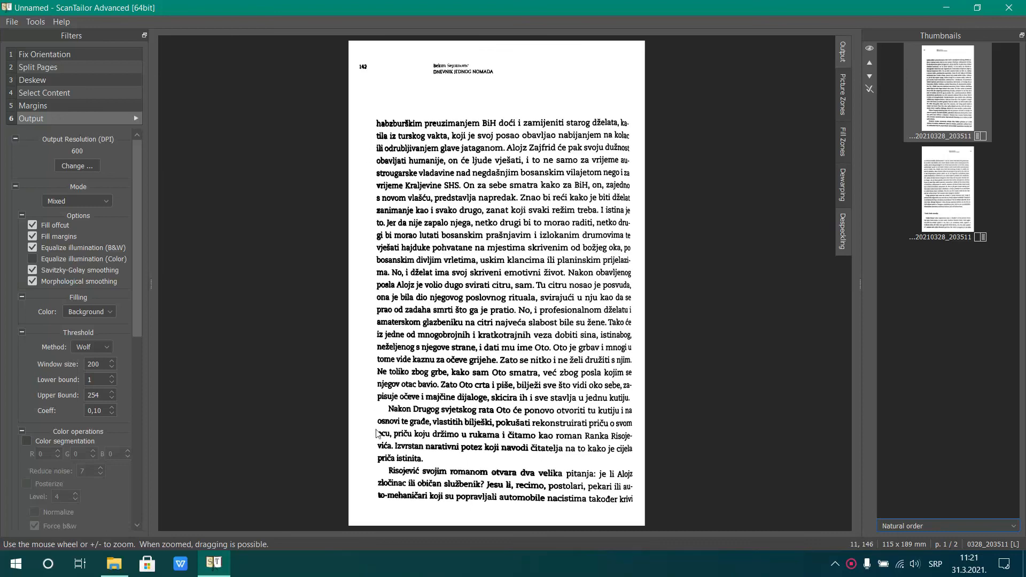
Move the lower-right corner of the right-hand page's dewarping grid slightly outward, and check the header text in the regenerated output
{"action": "left_click", "coordinate": [959, 196]}
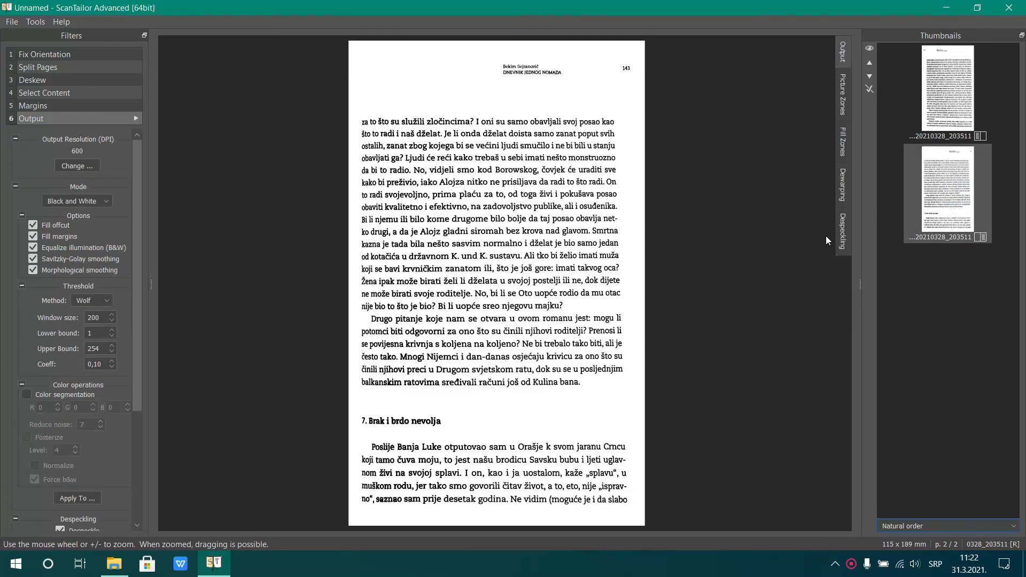
{"action": "left_click", "coordinate": [844, 186]}
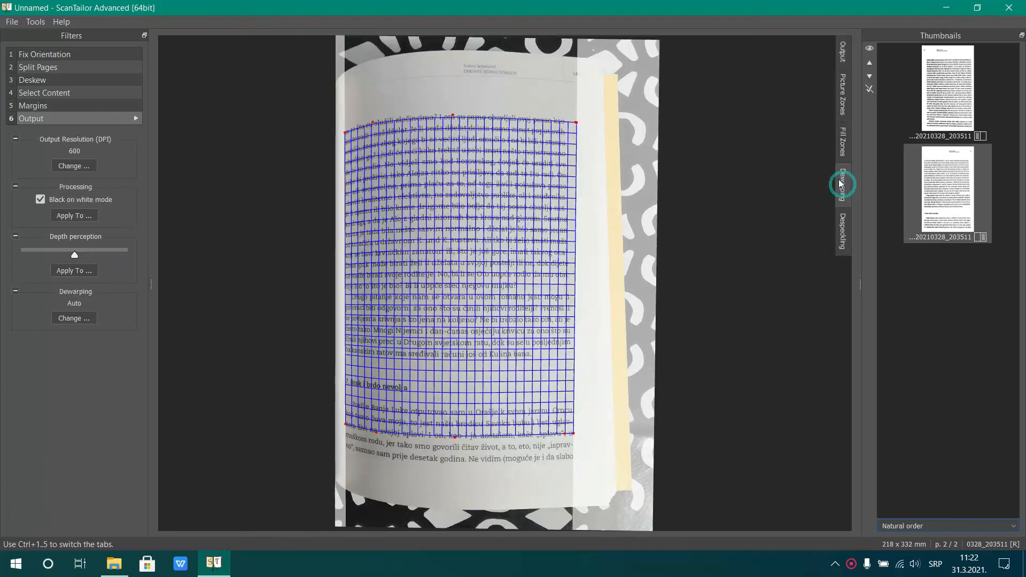
{"action": "left_click_drag", "start_coordinate": [575, 433], "coordinate": [582, 434]}
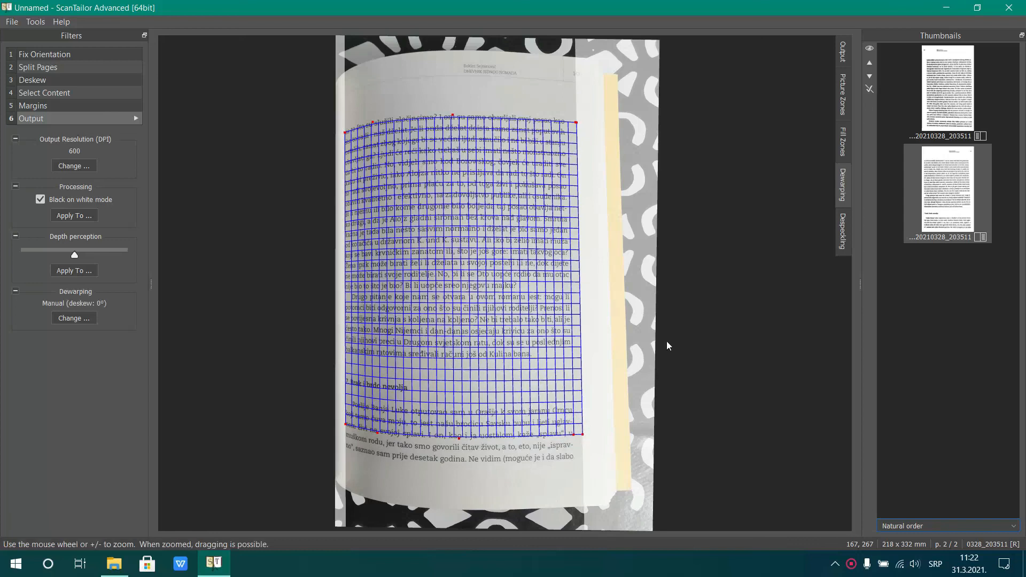
{"action": "left_click", "coordinate": [844, 54]}
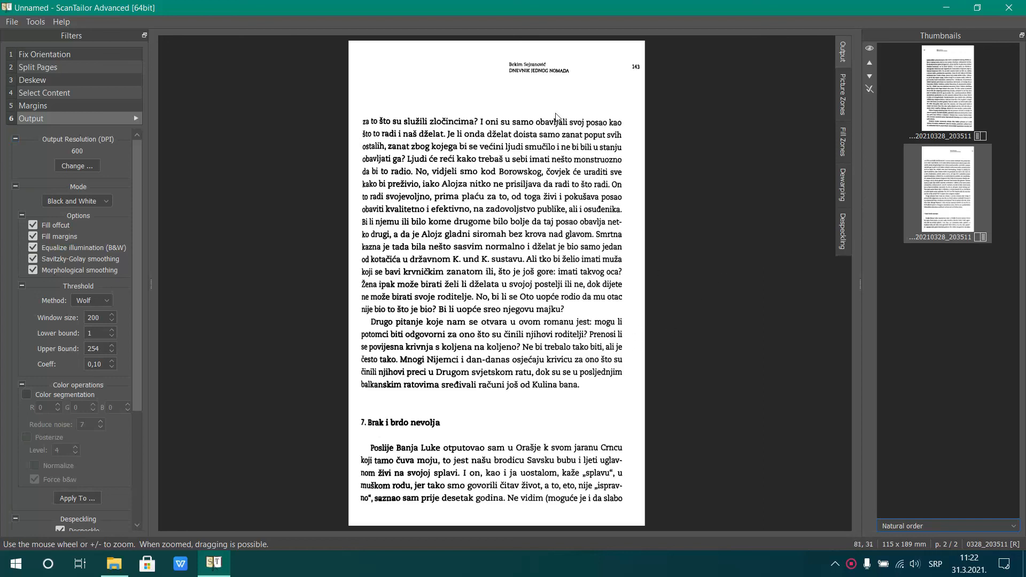
{"action": "scroll", "coordinate": [513, 80], "scroll_direction": "up", "scroll_amount": 5}
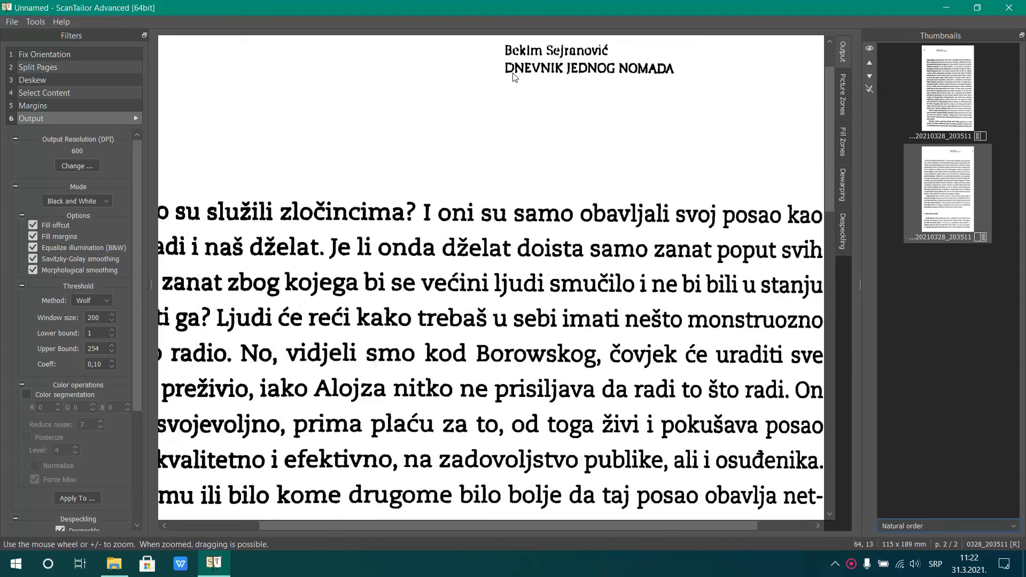
{"action": "scroll", "coordinate": [559, 73], "scroll_direction": "down", "scroll_amount": 4}
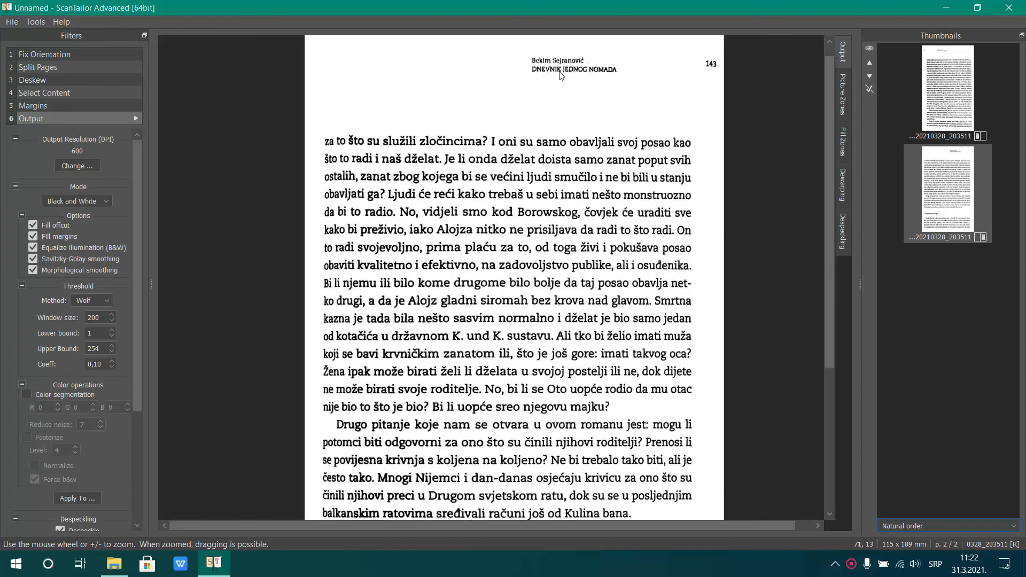
{"action": "scroll", "coordinate": [562, 73], "scroll_direction": "down", "scroll_amount": 2}
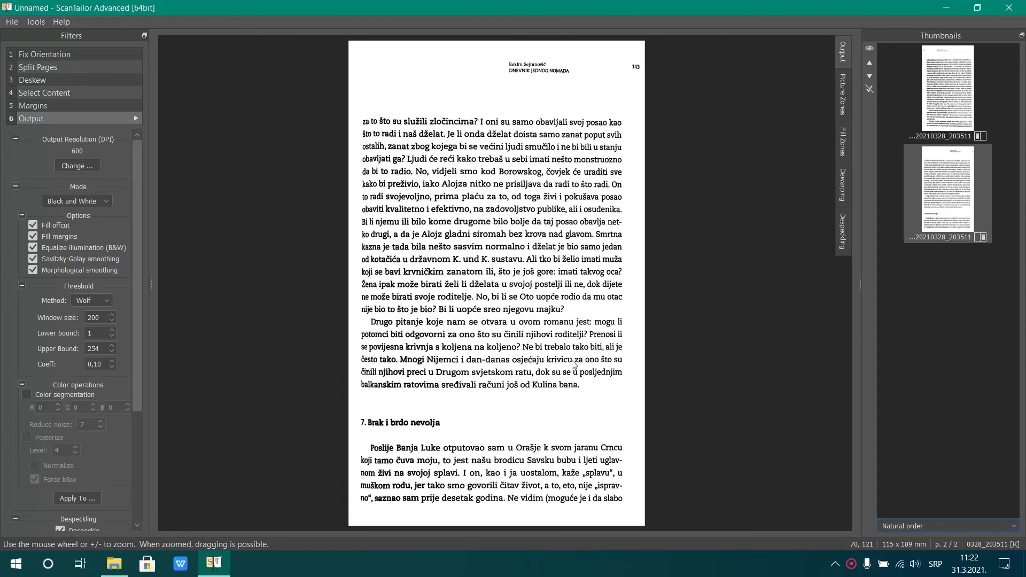
{"action": "left_click", "coordinate": [952, 86]}
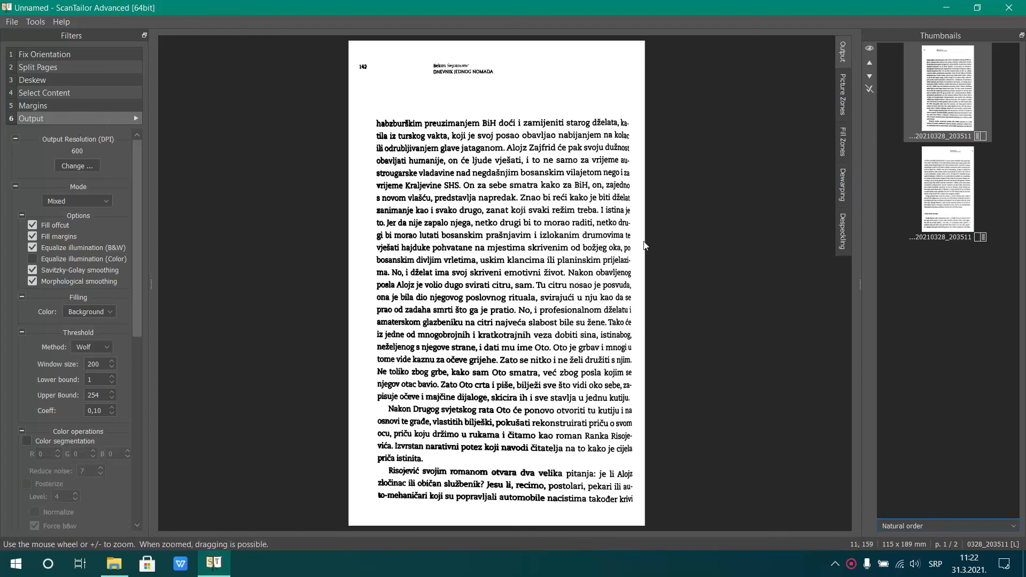
Open the Skeniranje savet image from the Digitalizacija webinar folder on the desktop
{"action": "left_click", "coordinate": [944, 8]}
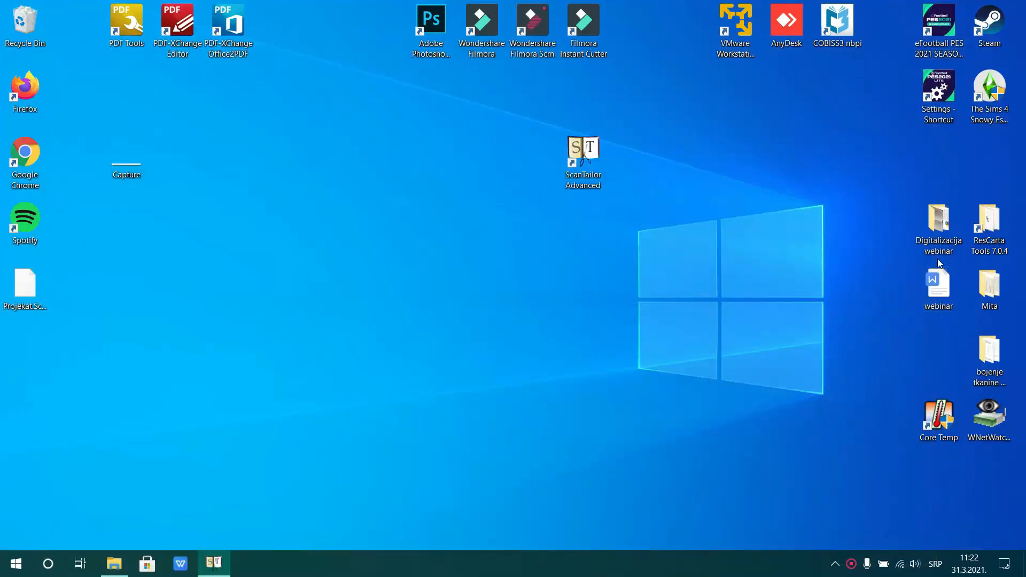
{"action": "double_click", "coordinate": [948, 227]}
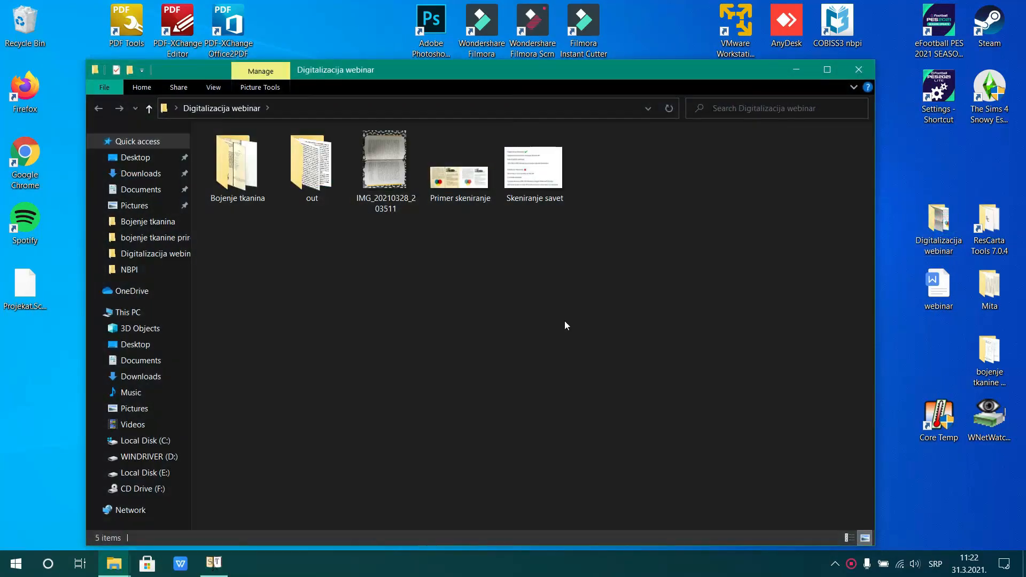
{"action": "double_click", "coordinate": [537, 174]}
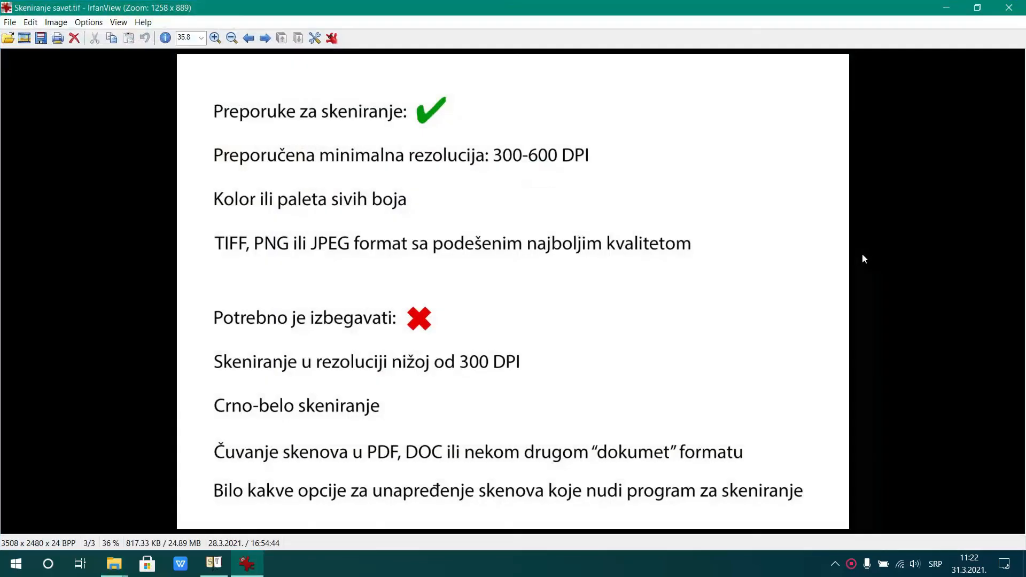